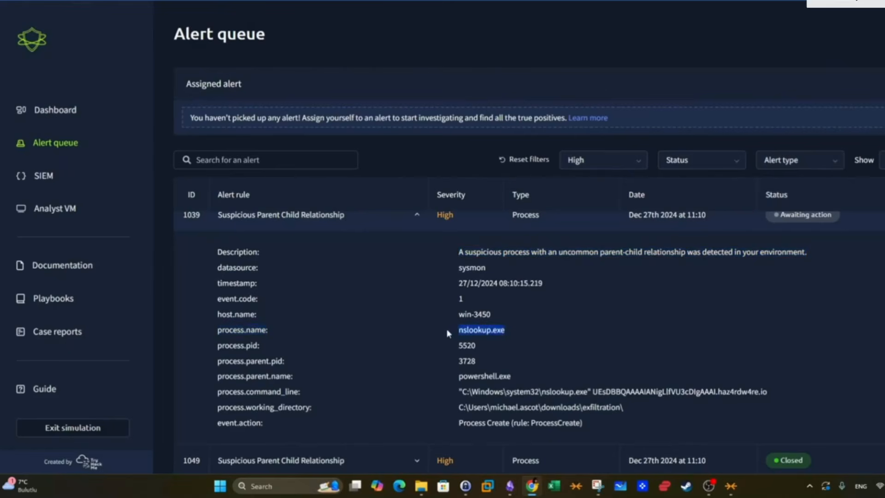
- Examine the process name, parent process name and command line of alert 1039, Suspicious Parent Child Relationship
{"action": "left_click_drag", "start_coordinate": [309, 377], "coordinate": [217, 377]}
{"action": "left_click_drag", "start_coordinate": [512, 376], "coordinate": [447, 376]}
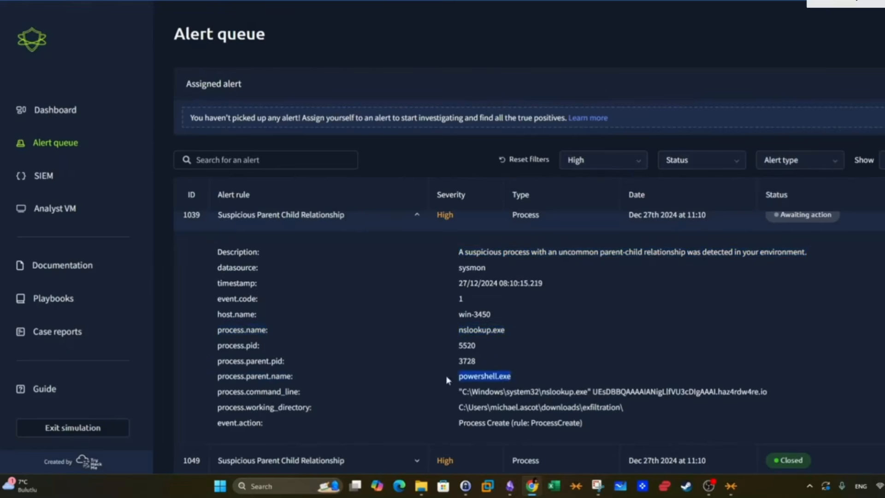
{"action": "left_click", "coordinate": [474, 376]}
{"action": "double_click", "coordinate": [475, 331]}
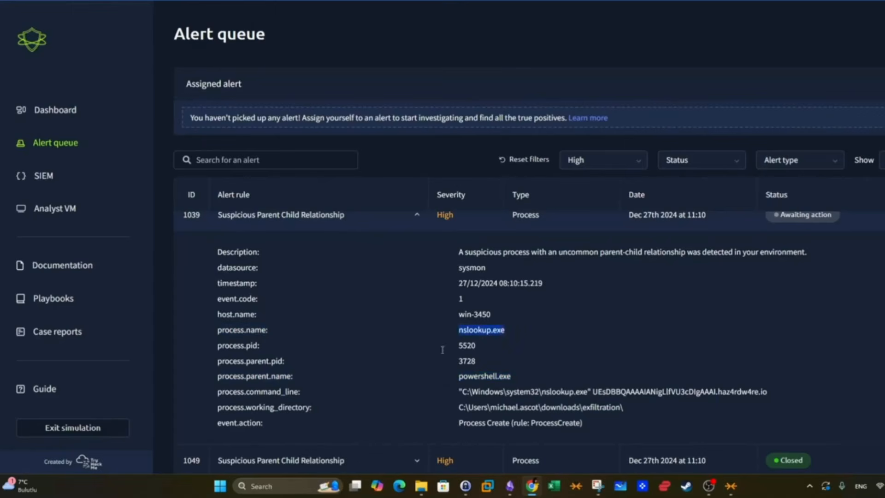
{"action": "left_click_drag", "start_coordinate": [218, 392], "coordinate": [263, 389]}
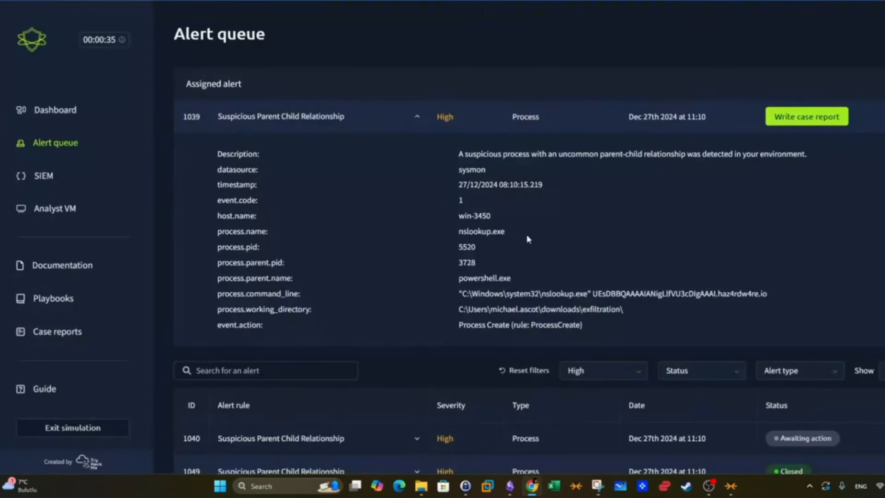
{"action": "left_click_drag", "start_coordinate": [505, 231], "coordinate": [459, 231]}
{"action": "left_click_drag", "start_coordinate": [520, 294], "coordinate": [459, 294]}
{"action": "left_click_drag", "start_coordinate": [768, 293], "coordinate": [735, 293]}
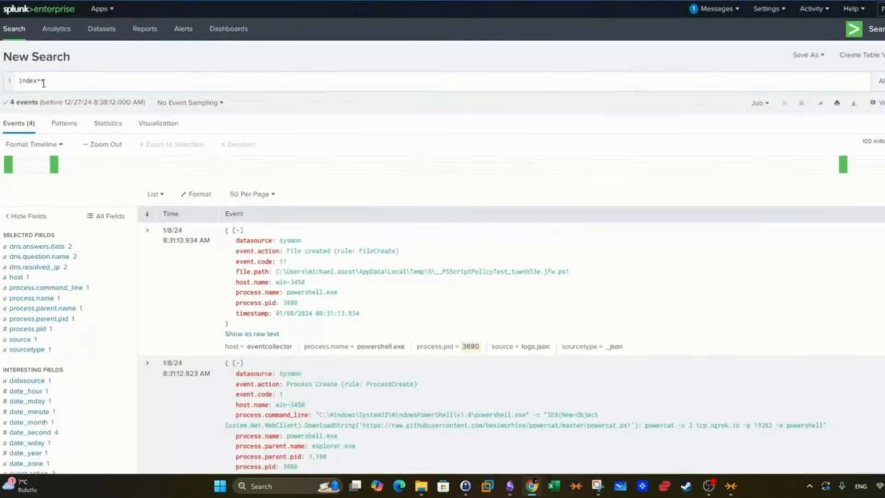
- Switch to Splunk, run the search index=* and look through the returned events
{"action": "key", "text": "Return"}
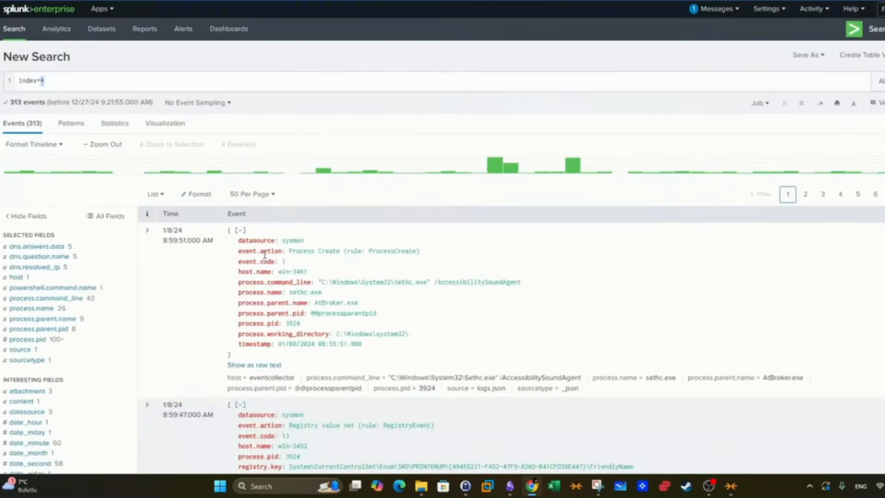
{"action": "scroll", "coordinate": [71, 267], "scroll_direction": "down", "scroll_amount": 5}
{"action": "scroll", "coordinate": [71, 267], "scroll_direction": "up", "scroll_amount": 1}
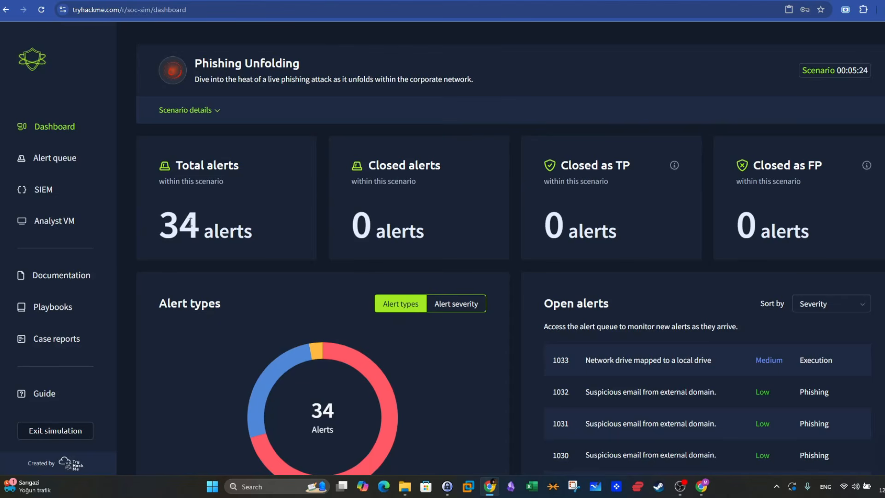
- Review the total, closed, true-positive and false-positive alert counters on the Phishing Unfolding dashboard
{"action": "left_click_drag", "start_coordinate": [164, 225], "coordinate": [200, 225]}
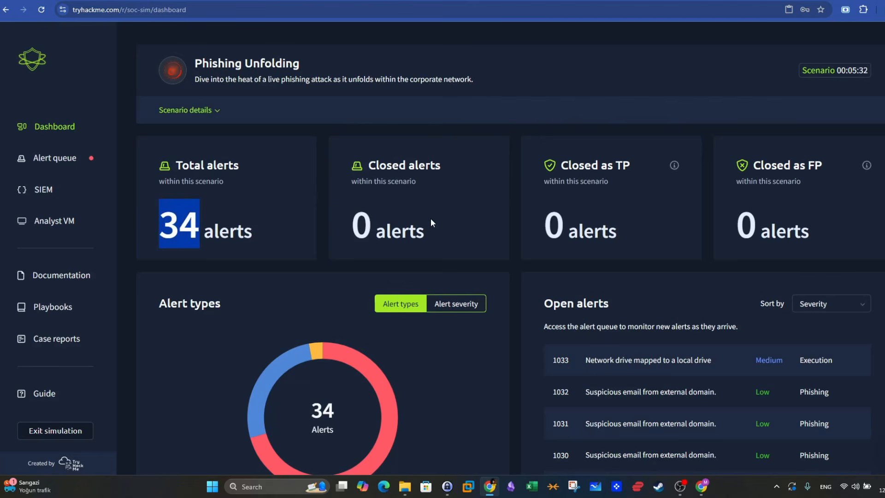
{"action": "left_click_drag", "start_coordinate": [431, 218], "coordinate": [353, 221]}
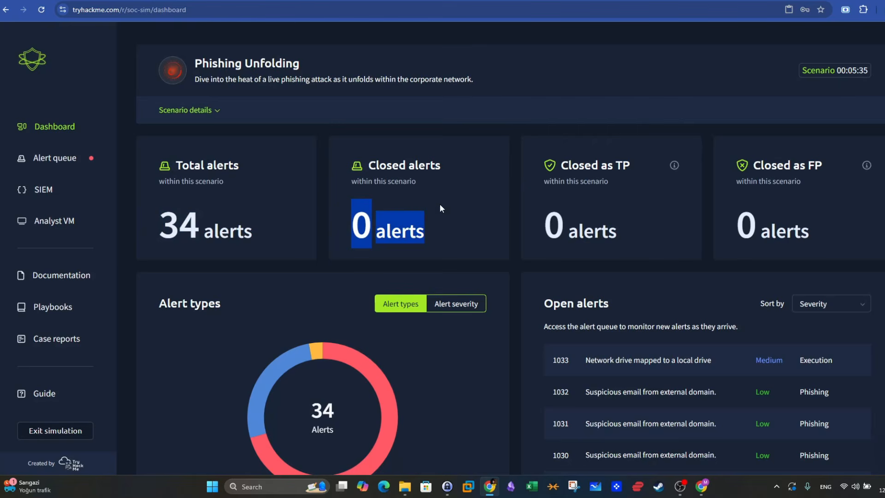
{"action": "left_click_drag", "start_coordinate": [482, 170], "coordinate": [425, 164]}
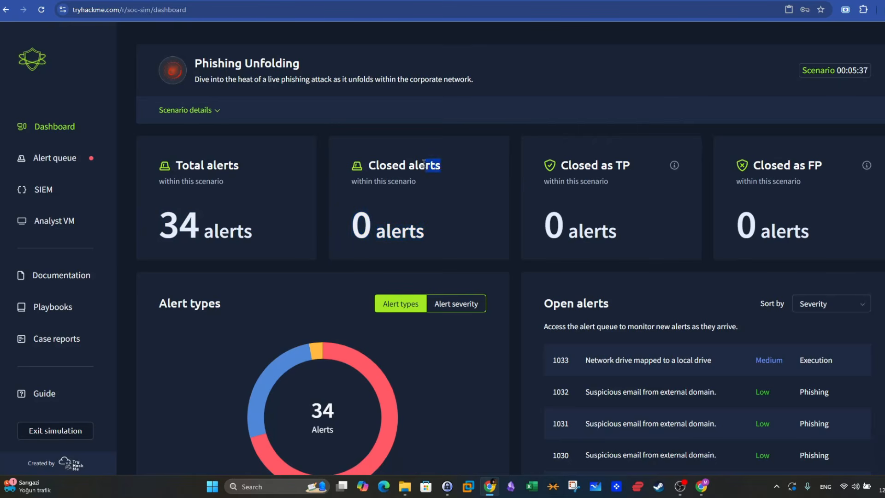
{"action": "left_click", "coordinate": [390, 217]}
{"action": "left_click_drag", "start_coordinate": [823, 225], "coordinate": [477, 219]}
{"action": "left_click", "coordinate": [676, 228]}
- Open the alert queue and check it for Critical and High severity alerts using the severity filter
{"action": "left_click", "coordinate": [62, 159]}
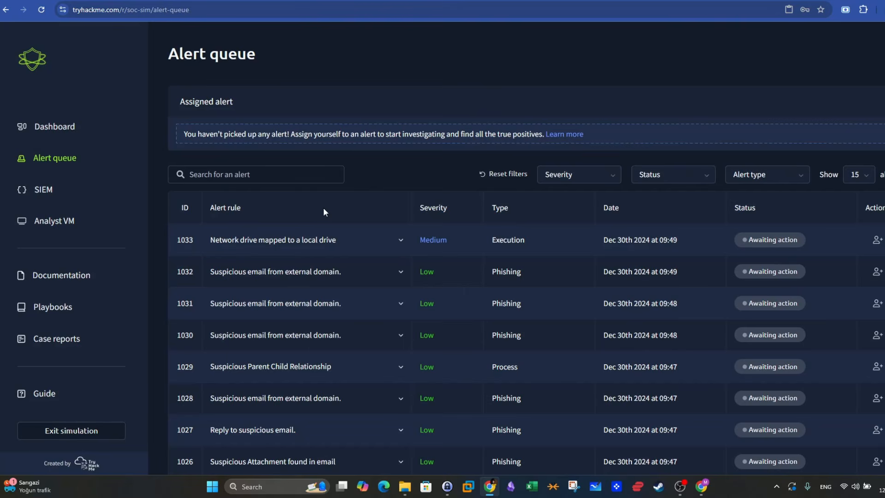
{"action": "left_click", "coordinate": [610, 174]}
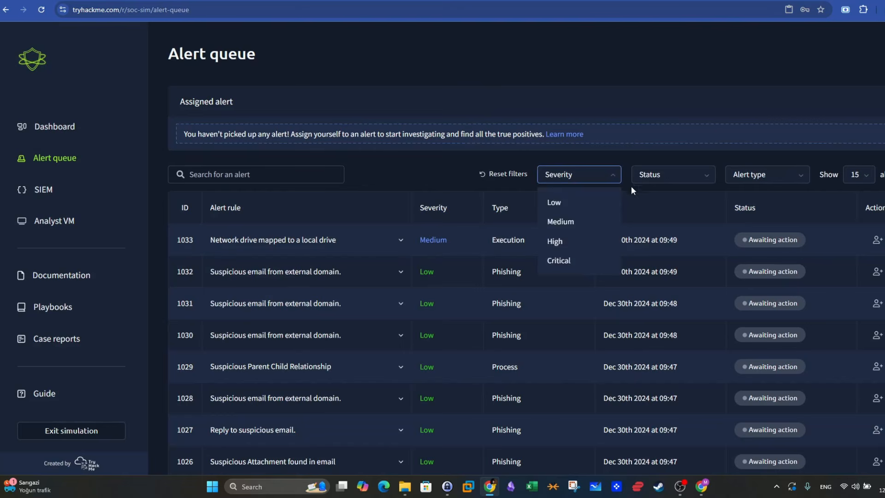
{"action": "left_click", "coordinate": [553, 266]}
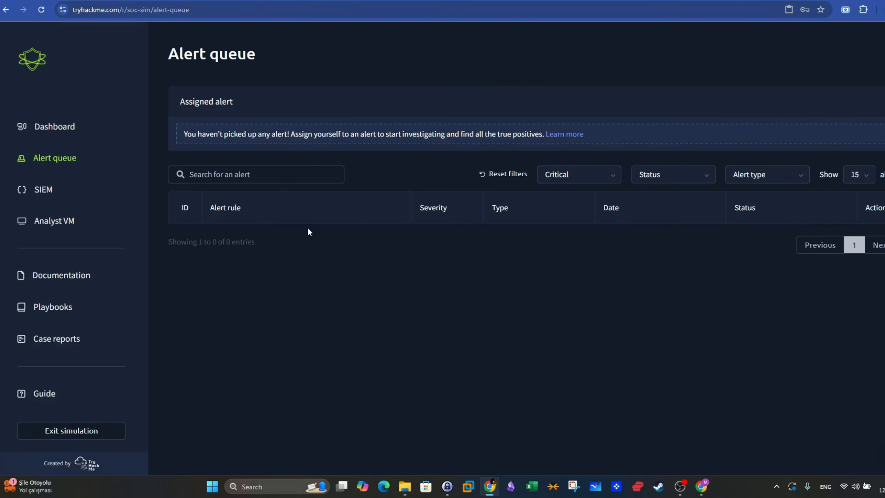
{"action": "left_click", "coordinate": [561, 176]}
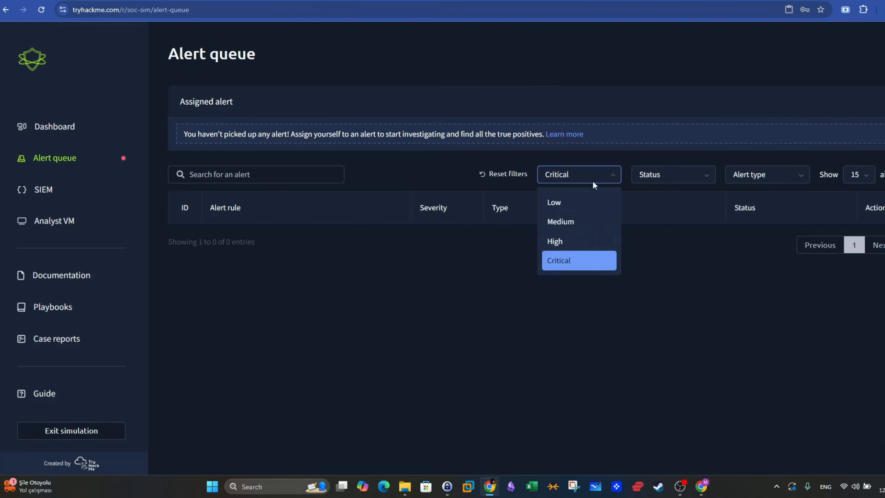
{"action": "left_click", "coordinate": [553, 242]}
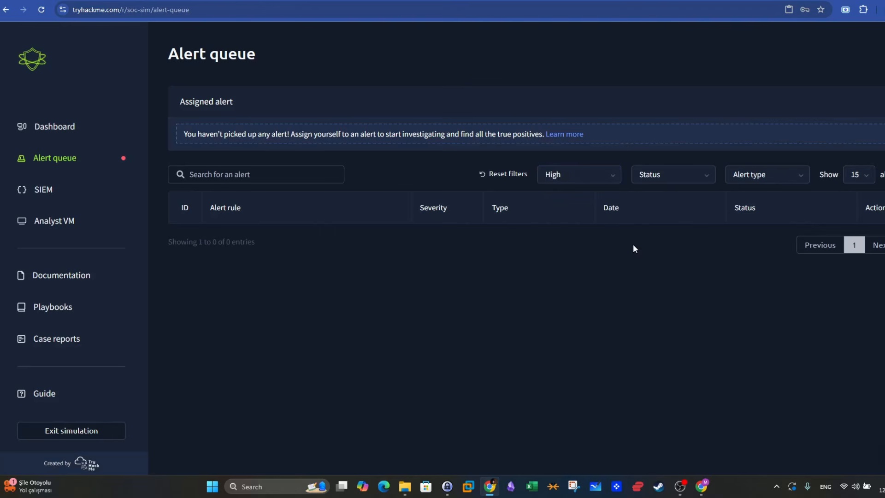
- Filter the alert queue by Medium severity and compare the dates of the listed network drive alerts
{"action": "left_click", "coordinate": [599, 183]}
{"action": "left_click", "coordinate": [586, 228]}
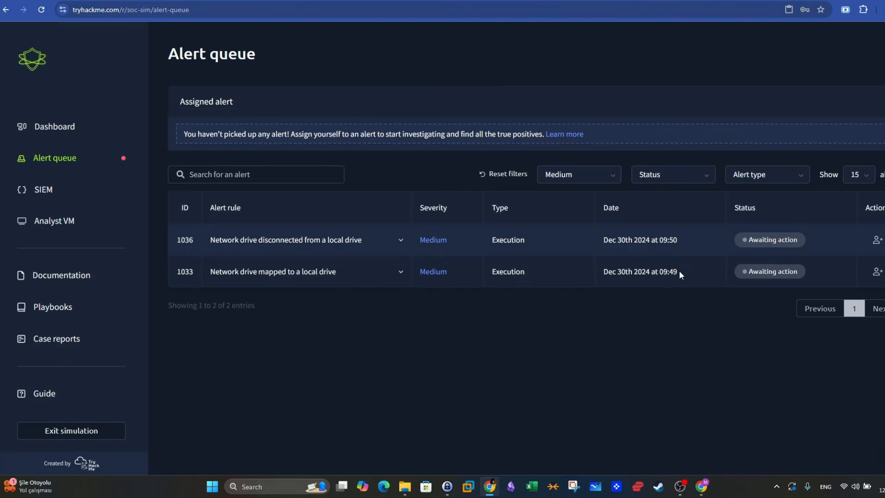
{"action": "mouse_move", "coordinate": [679, 272]}
{"action": "left_mouse_down"}
{"action": "mouse_move", "coordinate": [659, 273]}
{"action": "mouse_move", "coordinate": [671, 280]}
{"action": "left_mouse_up"}
{"action": "left_click_drag", "start_coordinate": [679, 241], "coordinate": [650, 240]}
{"action": "left_click", "coordinate": [350, 325]}
- Expand alert 1033, Network drive mapped to a local drive, and read its description, datasource and timestamp
{"action": "left_click", "coordinate": [400, 273]}
{"action": "scroll", "coordinate": [449, 254], "scroll_direction": "down", "scroll_amount": 1}
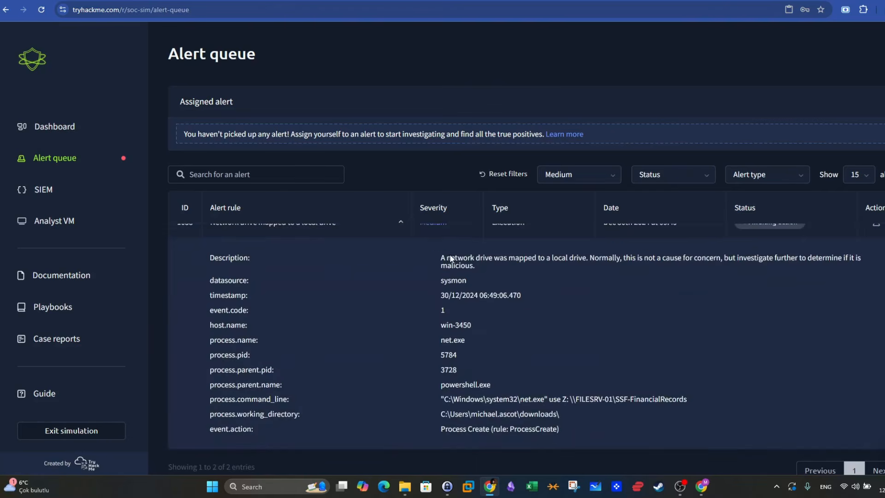
{"action": "triple_click", "coordinate": [464, 263]}
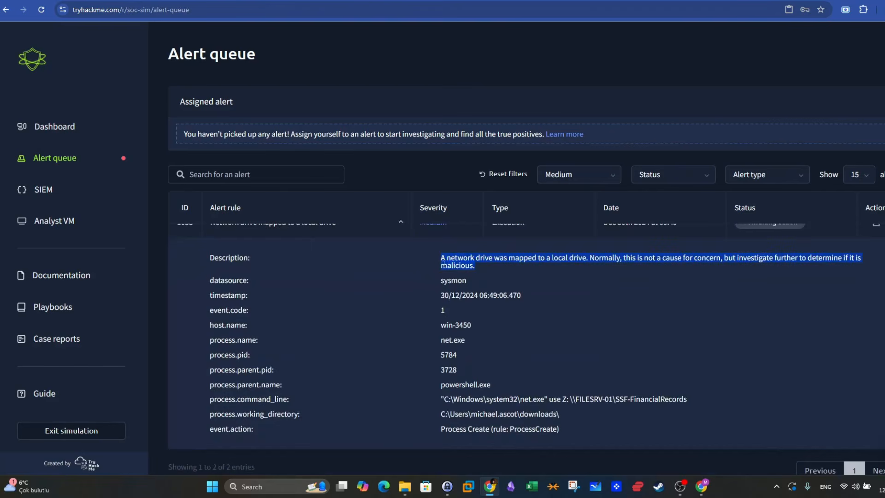
{"action": "left_click_drag", "start_coordinate": [250, 280], "coordinate": [230, 277]}
{"action": "left_click_drag", "start_coordinate": [467, 281], "coordinate": [436, 281]}
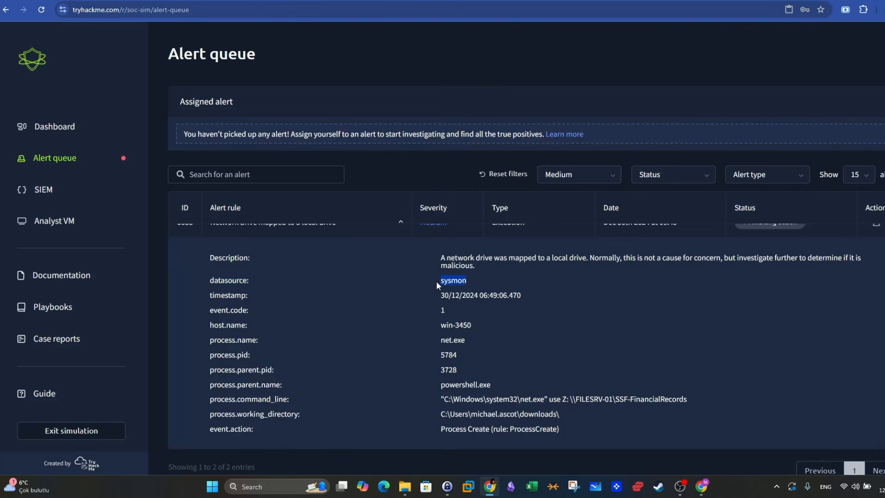
{"action": "left_click_drag", "start_coordinate": [522, 295], "coordinate": [498, 297]}
{"action": "scroll", "coordinate": [498, 296], "scroll_direction": "up", "scroll_amount": 3}
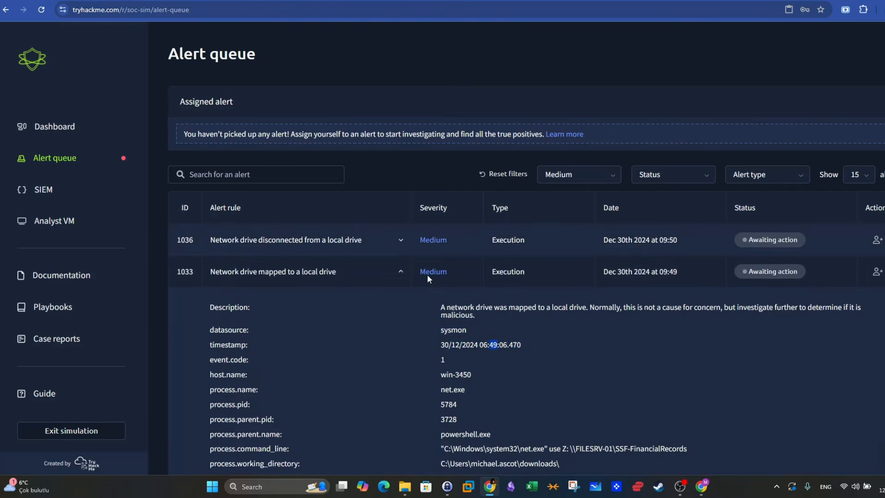
- Expand alert 1036, Network drive disconnected from a local drive, and check its timestamp
{"action": "left_click", "coordinate": [401, 240]}
{"action": "scroll", "coordinate": [497, 296], "scroll_direction": "down", "scroll_amount": 2}
{"action": "scroll", "coordinate": [497, 296], "scroll_direction": "up", "scroll_amount": 1}
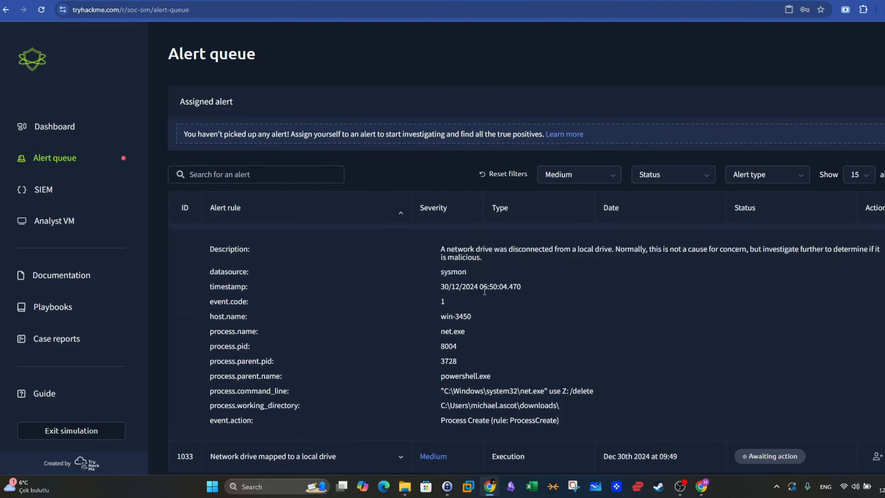
{"action": "left_click_drag", "start_coordinate": [480, 287], "coordinate": [498, 294]}
{"action": "scroll", "coordinate": [503, 307], "scroll_direction": "up", "scroll_amount": 1}
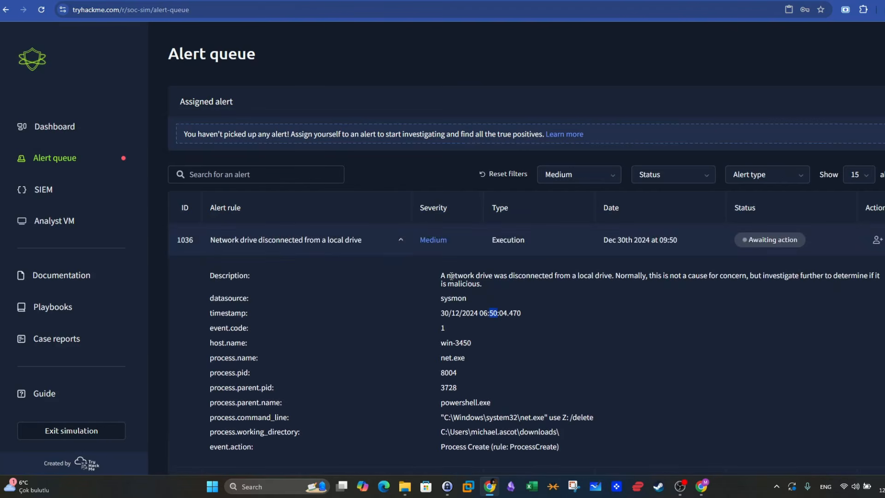
- Collapse alert 1036, reopen alert 1033 and examine its process name and parent process name
{"action": "left_click", "coordinate": [400, 240]}
{"action": "left_click", "coordinate": [400, 272]}
{"action": "scroll", "coordinate": [452, 345], "scroll_direction": "down", "scroll_amount": 1}
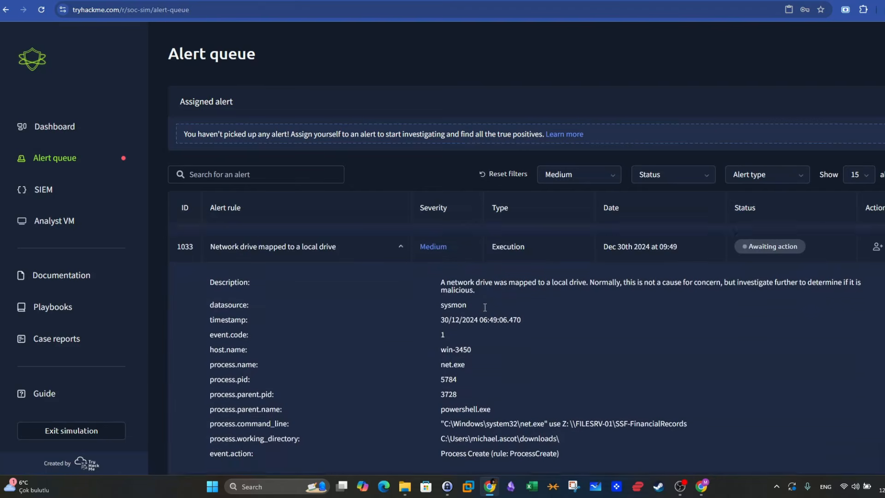
{"action": "left_click_drag", "start_coordinate": [260, 339], "coordinate": [209, 340]}
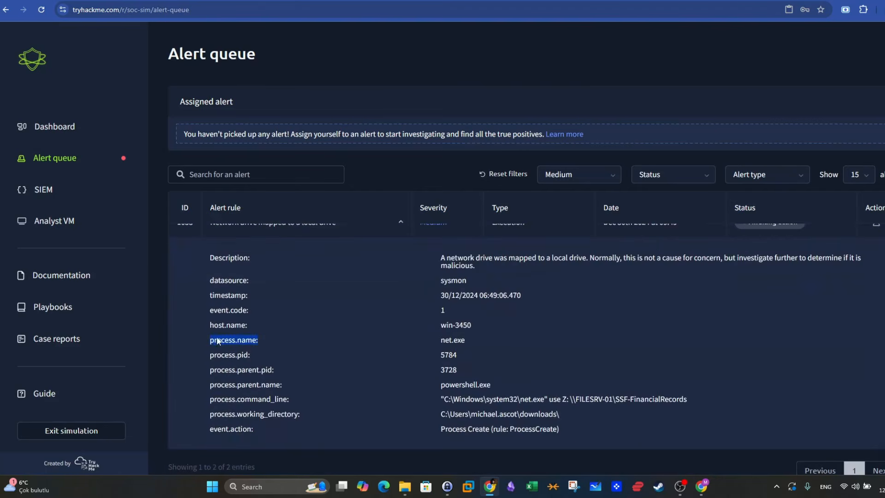
{"action": "left_click", "coordinate": [466, 340]}
{"action": "left_click_drag", "start_coordinate": [466, 340], "coordinate": [438, 341]}
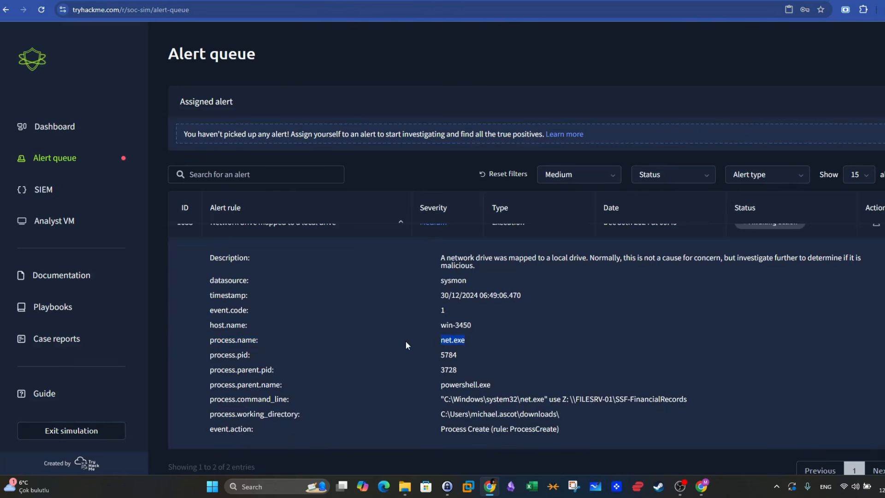
{"action": "left_click_drag", "start_coordinate": [289, 385], "coordinate": [209, 384]}
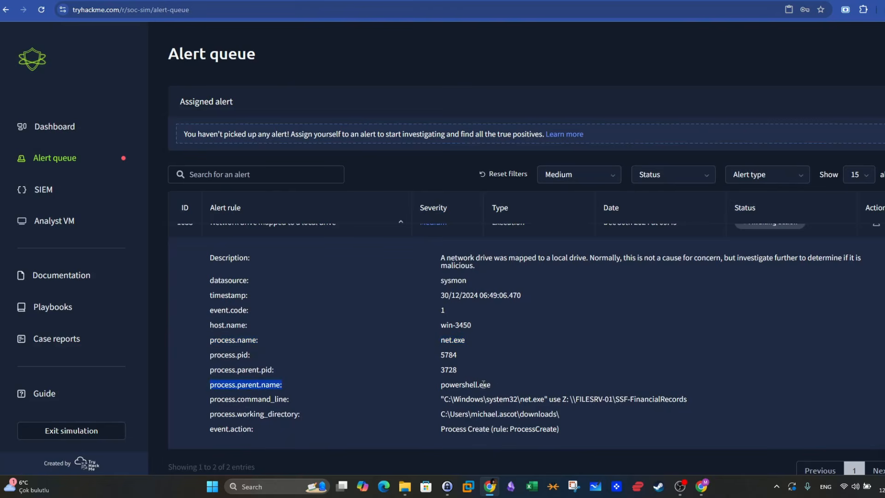
{"action": "left_click_drag", "start_coordinate": [500, 387], "coordinate": [438, 386]}
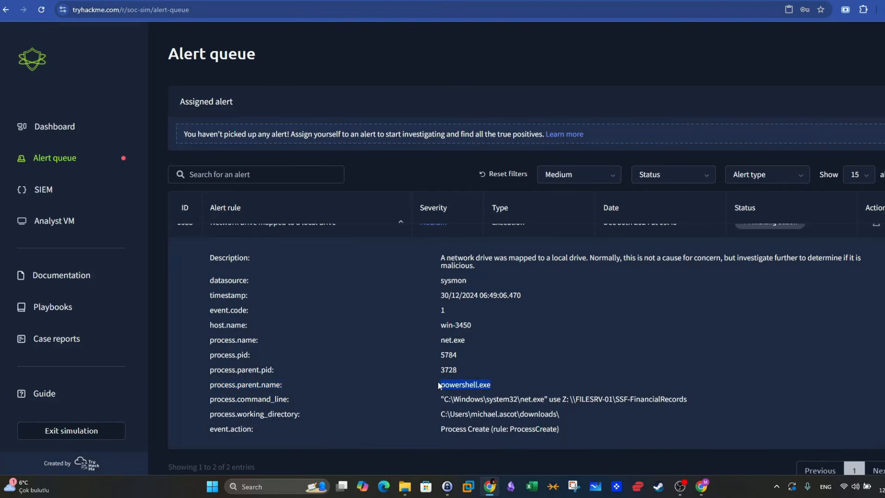
- Examine alert 1033's command line, focusing on net.exe and the SSF-FinancialRecords share path
{"action": "left_click_drag", "start_coordinate": [290, 399], "coordinate": [222, 400]}
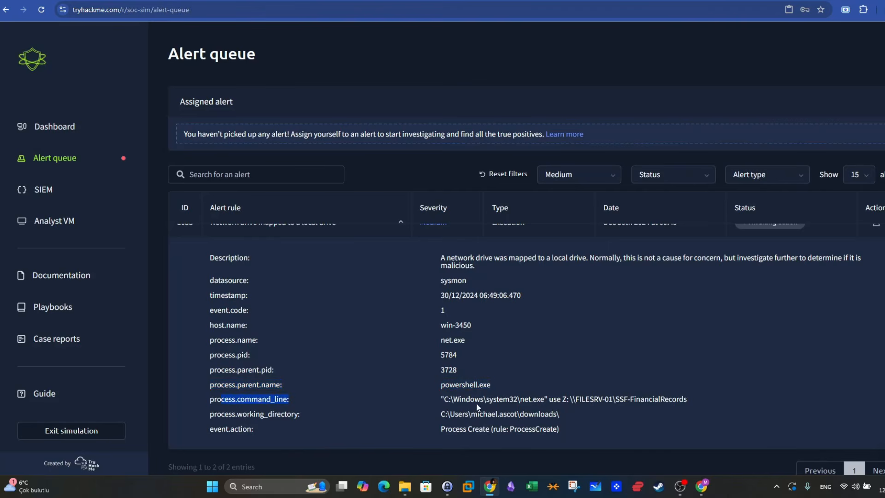
{"action": "left_click_drag", "start_coordinate": [483, 389], "coordinate": [687, 398]}
{"action": "left_click", "coordinate": [547, 400]}
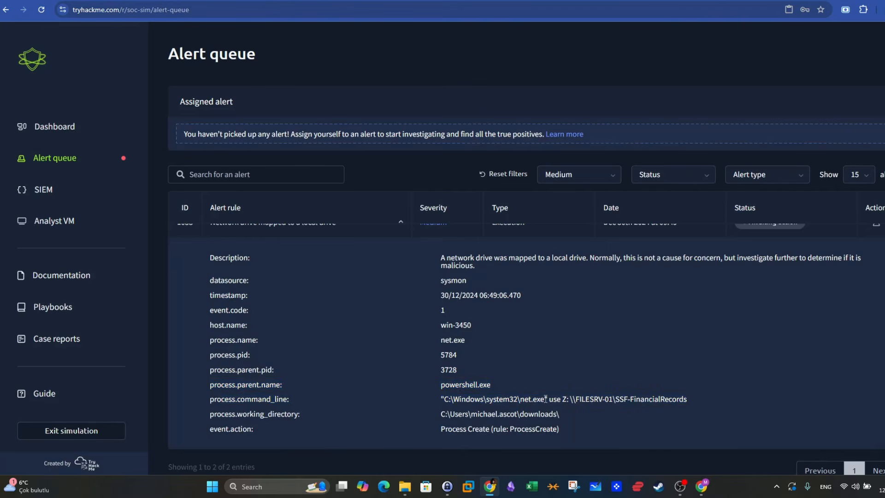
{"action": "left_click_drag", "start_coordinate": [546, 400], "coordinate": [522, 397]}
{"action": "scroll", "coordinate": [452, 351], "scroll_direction": "up", "scroll_amount": 1}
{"action": "scroll", "coordinate": [406, 344], "scroll_direction": "down", "scroll_amount": 1}
{"action": "left_click_drag", "start_coordinate": [580, 397], "coordinate": [684, 400]}
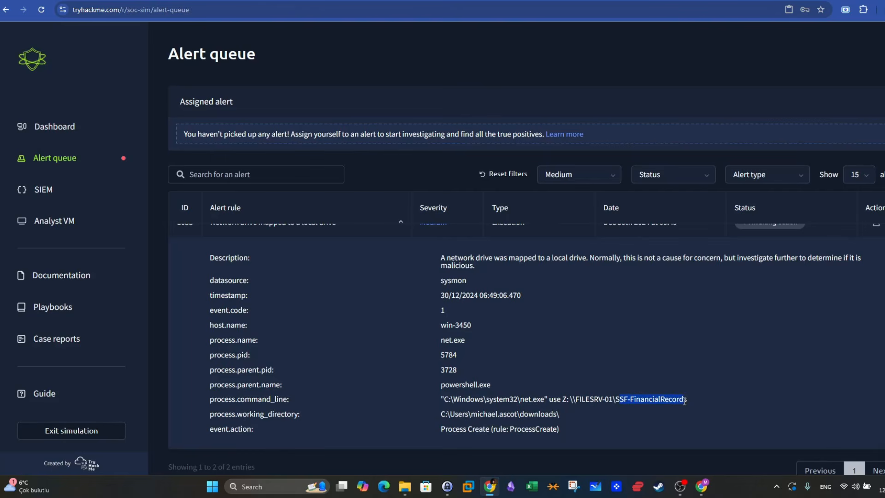
{"action": "scroll", "coordinate": [516, 386], "scroll_direction": "up", "scroll_amount": 1}
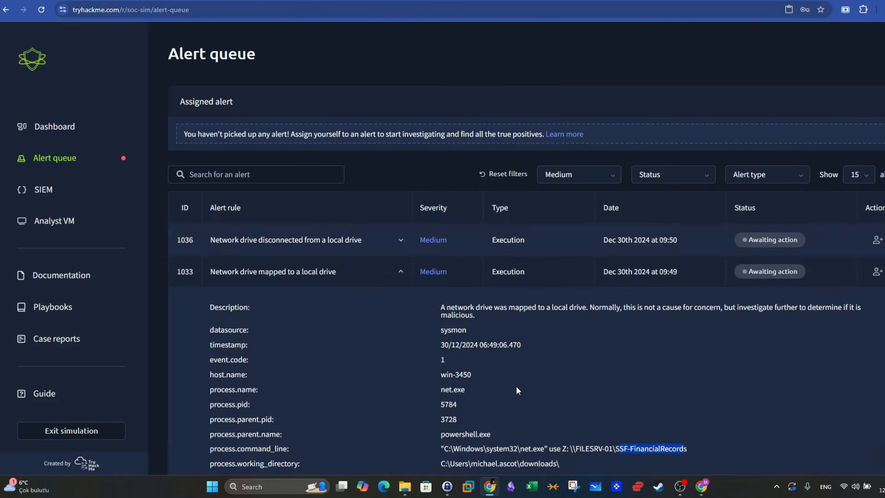
- Expand alert 1036 and examine its command line, focusing on net.exe and the use Z: /delete arguments
{"action": "left_click", "coordinate": [407, 243]}
{"action": "scroll", "coordinate": [557, 361], "scroll_direction": "down", "scroll_amount": 1}
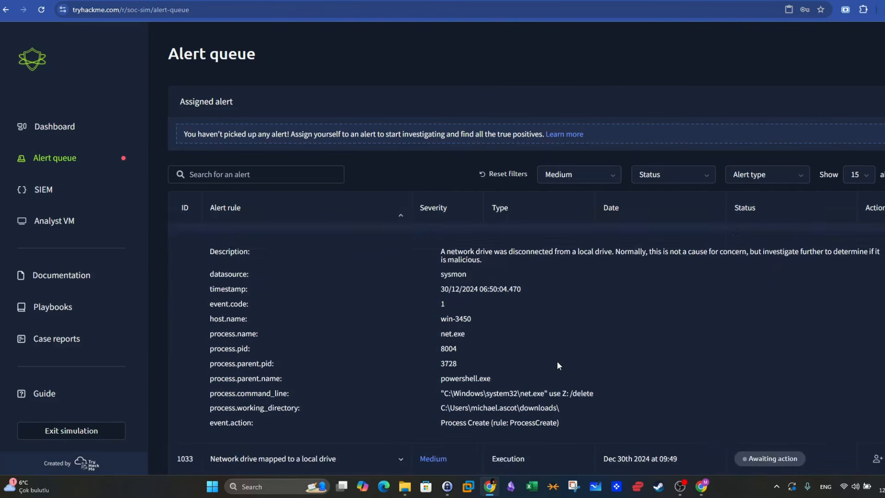
{"action": "scroll", "coordinate": [557, 361], "scroll_direction": "up", "scroll_amount": 1}
{"action": "scroll", "coordinate": [557, 361], "scroll_direction": "down", "scroll_amount": 1}
{"action": "left_click_drag", "start_coordinate": [442, 368], "coordinate": [544, 369]}
{"action": "left_click", "coordinate": [534, 378]}
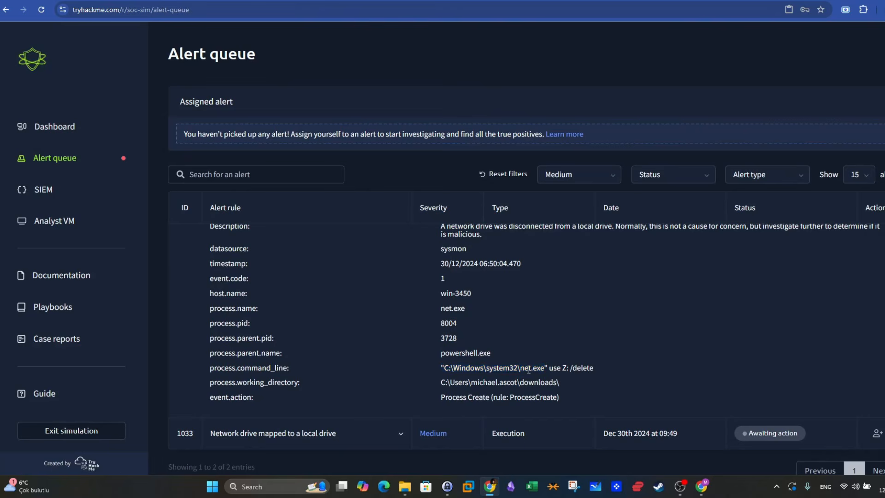
{"action": "double_click", "coordinate": [531, 369]}
{"action": "left_click_drag", "start_coordinate": [556, 369], "coordinate": [597, 369]}
- Reopen alert 1033 and review the full drive-mapping command line again
{"action": "left_click", "coordinate": [392, 441]}
{"action": "scroll", "coordinate": [559, 354], "scroll_direction": "down", "scroll_amount": 3}
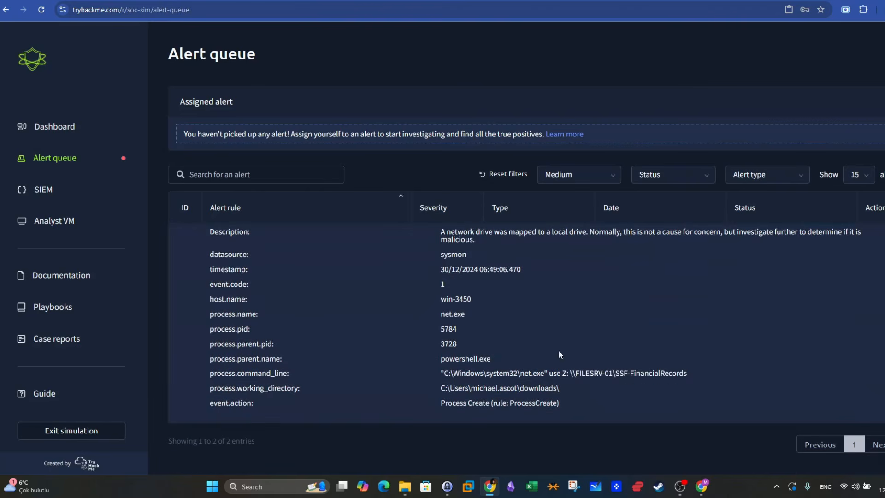
{"action": "left_click_drag", "start_coordinate": [688, 372], "coordinate": [451, 369]}
{"action": "scroll", "coordinate": [451, 369], "scroll_direction": "up", "scroll_amount": 3}
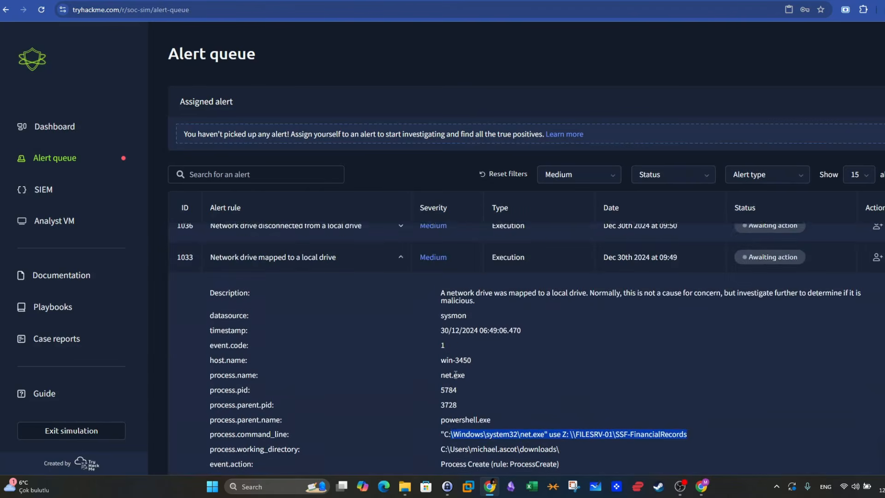
- Reopen alert 1036 and compare its drive-disconnection command line with the mapping command
{"action": "left_click", "coordinate": [401, 245]}
{"action": "scroll", "coordinate": [603, 341], "scroll_direction": "down", "scroll_amount": 2}
{"action": "left_click_drag", "start_coordinate": [604, 342], "coordinate": [457, 340]}
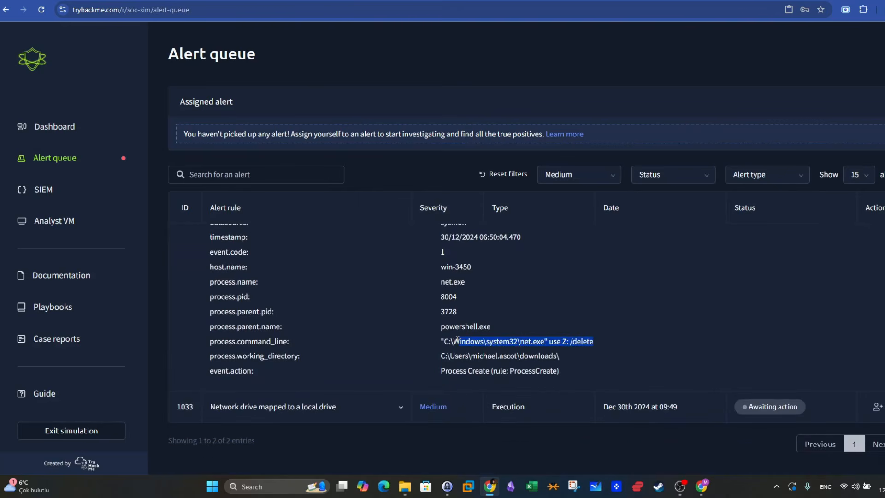
- Compare alert 1033's mapping command for \\FILESRV-01\SSF-FinancialRecords with alert 1036's use Z: /delete command, and collapse both alerts
{"action": "left_click", "coordinate": [401, 407]}
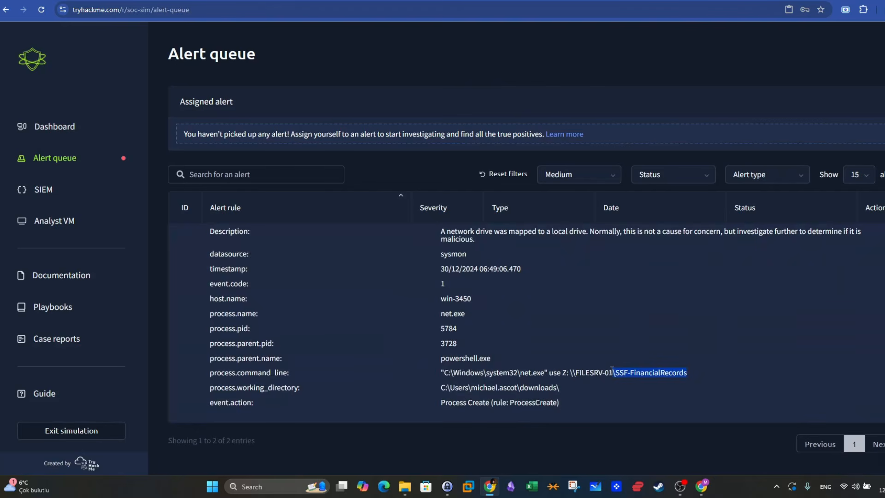
{"action": "left_click_drag", "start_coordinate": [497, 372], "coordinate": [687, 371]}
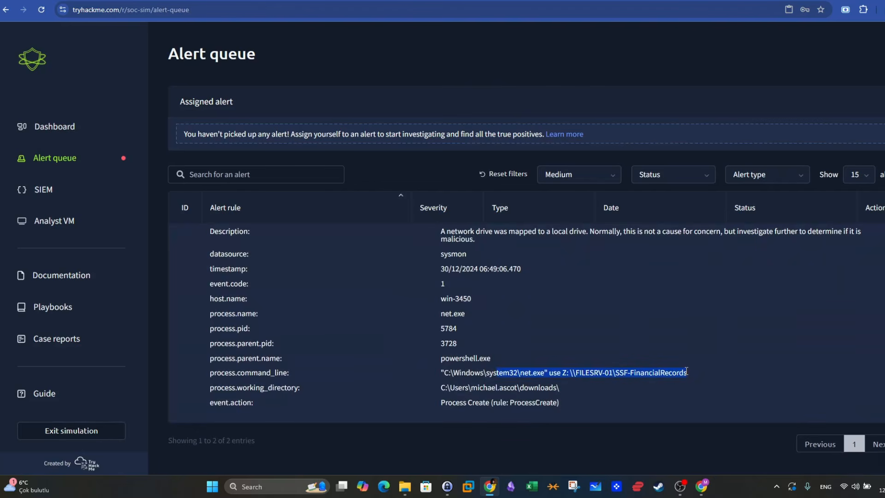
{"action": "scroll", "coordinate": [646, 359], "scroll_direction": "up", "scroll_amount": 2}
{"action": "left_click", "coordinate": [406, 248]}
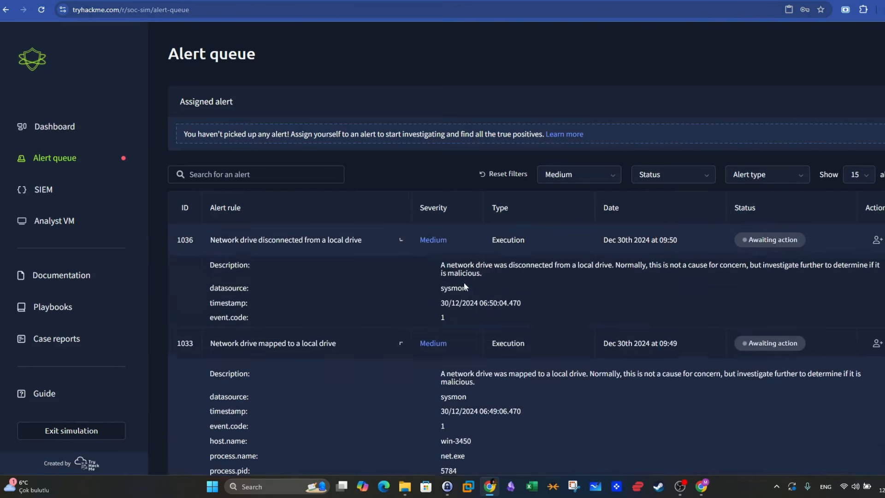
{"action": "scroll", "coordinate": [512, 318], "scroll_direction": "down", "scroll_amount": 2}
{"action": "left_click_drag", "start_coordinate": [594, 343], "coordinate": [510, 342]}
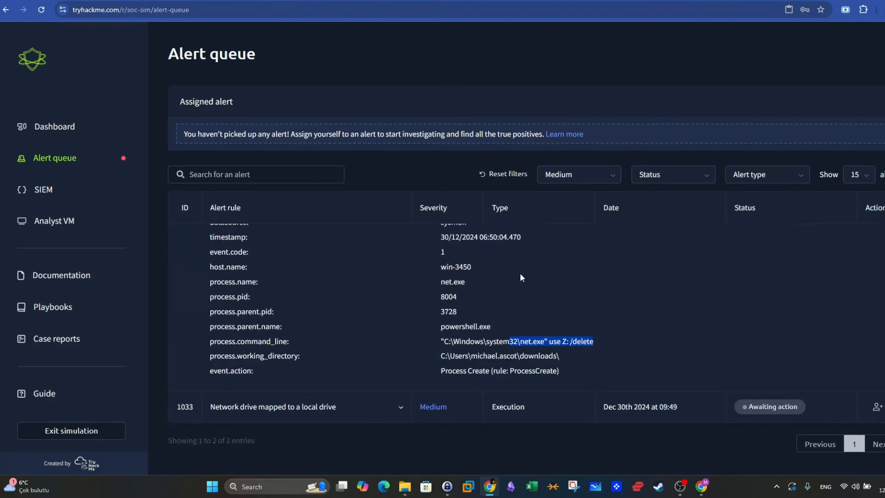
{"action": "scroll", "coordinate": [520, 278], "scroll_direction": "up", "scroll_amount": 2}
{"action": "left_click", "coordinate": [402, 241]}
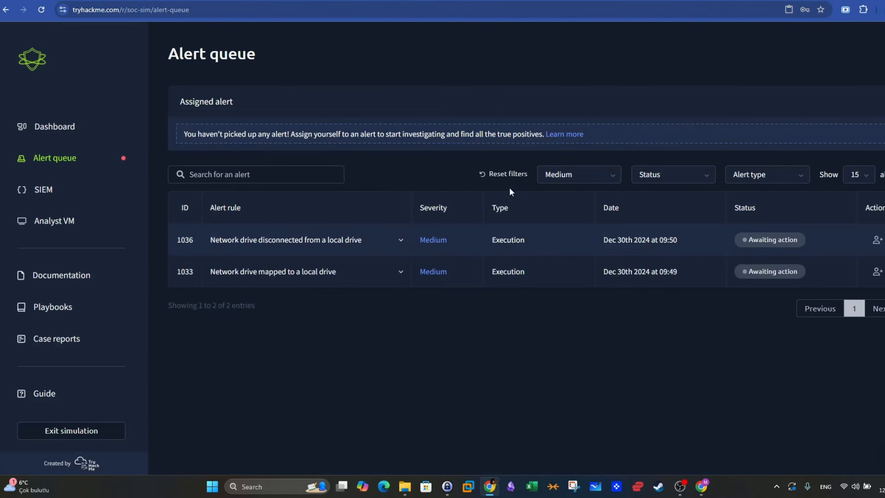
- Filter the alert queue to Low severity and go to the oldest alerts on the first page
{"action": "left_click", "coordinate": [555, 174]}
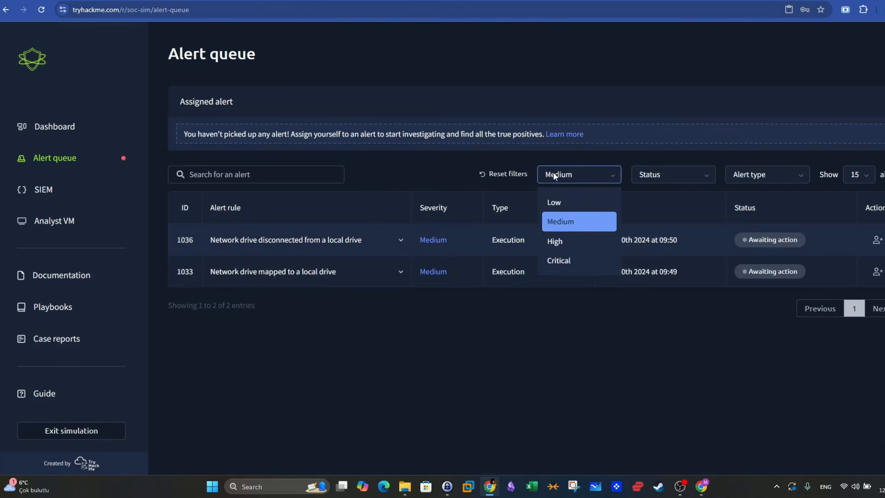
{"action": "left_click", "coordinate": [558, 204]}
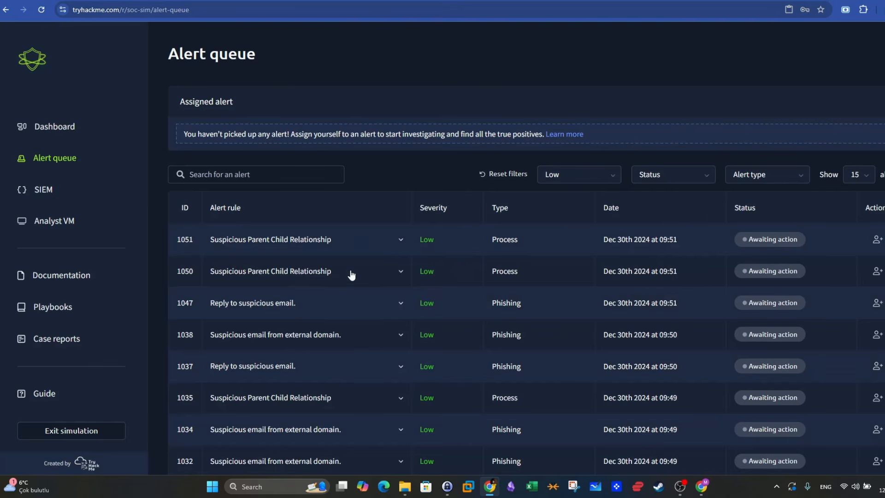
{"action": "scroll", "coordinate": [352, 274], "scroll_direction": "down", "scroll_amount": 5}
{"action": "scroll", "coordinate": [351, 275], "scroll_direction": "up", "scroll_amount": 5}
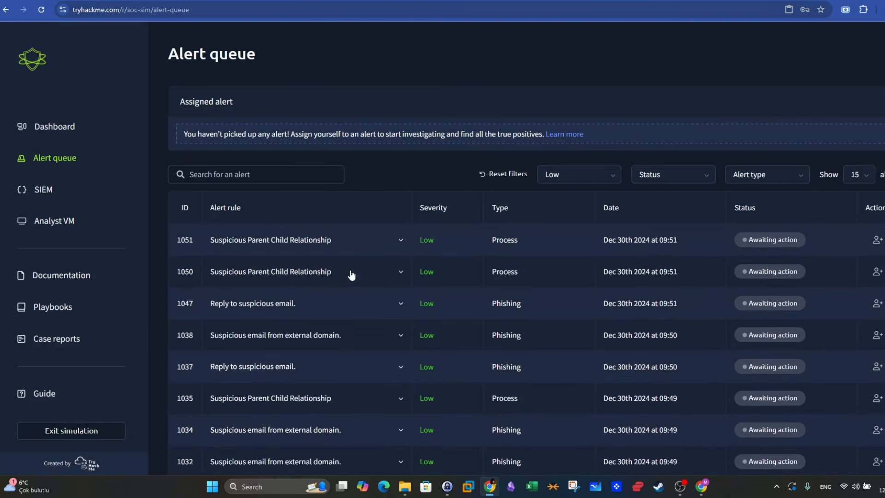
{"action": "scroll", "coordinate": [352, 275], "scroll_direction": "down", "scroll_amount": 5}
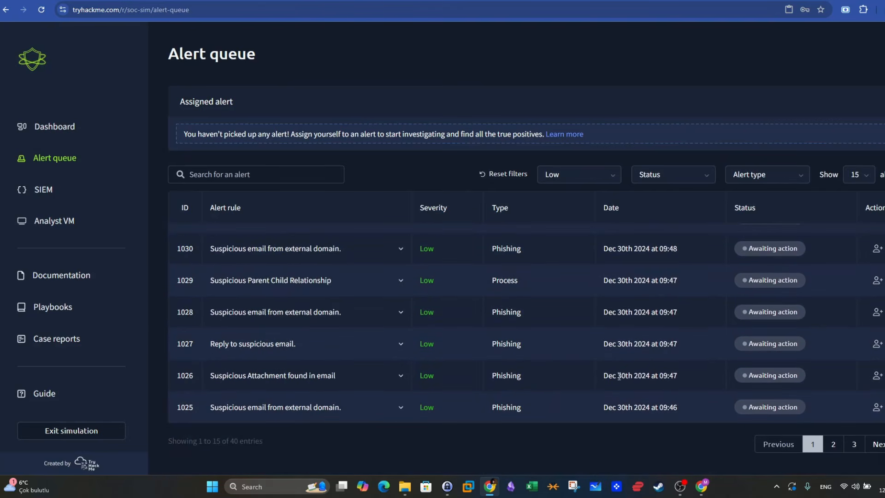
- Check the date of alert 1025, expand it and read its description of the suspicious external email
{"action": "left_click_drag", "start_coordinate": [686, 410], "coordinate": [362, 430]}
{"action": "left_click", "coordinate": [365, 430]}
{"action": "left_click_drag", "start_coordinate": [687, 409], "coordinate": [633, 436]}
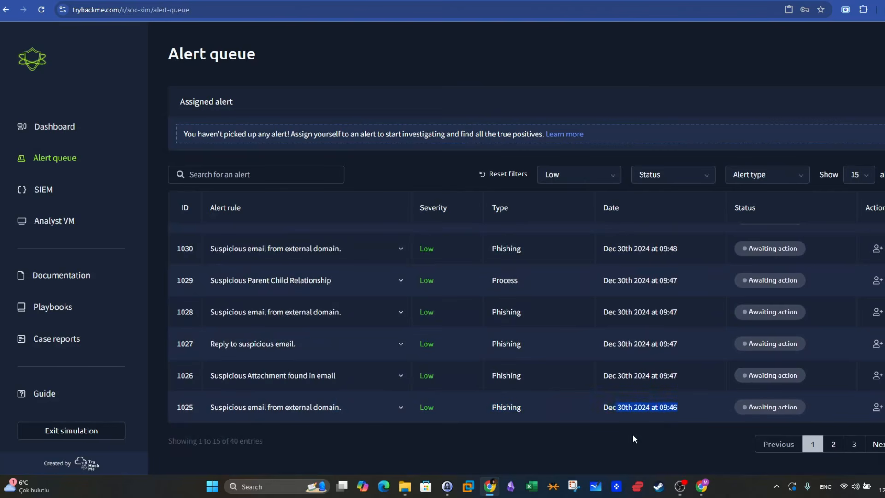
{"action": "double_click", "coordinate": [671, 405]}
{"action": "left_click_drag", "start_coordinate": [604, 407], "coordinate": [624, 407]}
{"action": "left_click", "coordinate": [408, 413]}
{"action": "left_click_drag", "start_coordinate": [441, 294], "coordinate": [797, 295]}
{"action": "double_click", "coordinate": [748, 294]}
{"action": "left_click", "coordinate": [818, 296]}
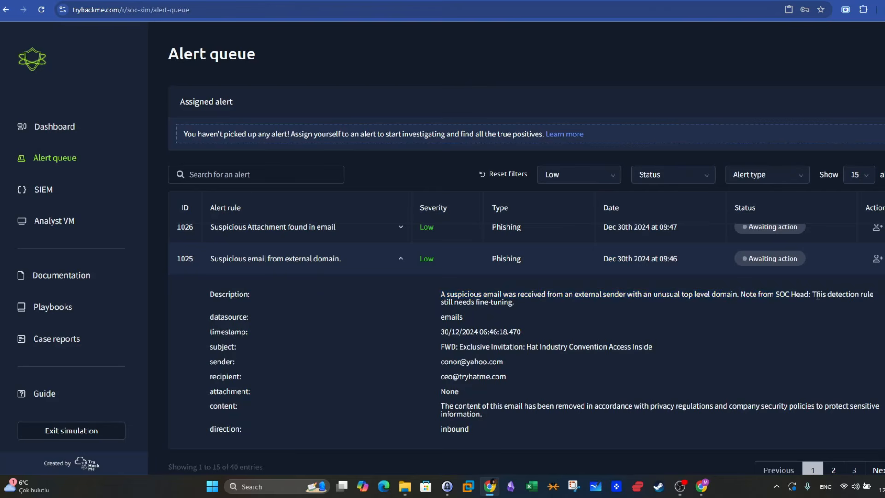
- Examine alert 1025's description, focusing on the unusual top level domain and the SOC Head's note about fine-tuning the rule
{"action": "left_click_drag", "start_coordinate": [515, 302], "coordinate": [813, 294]}
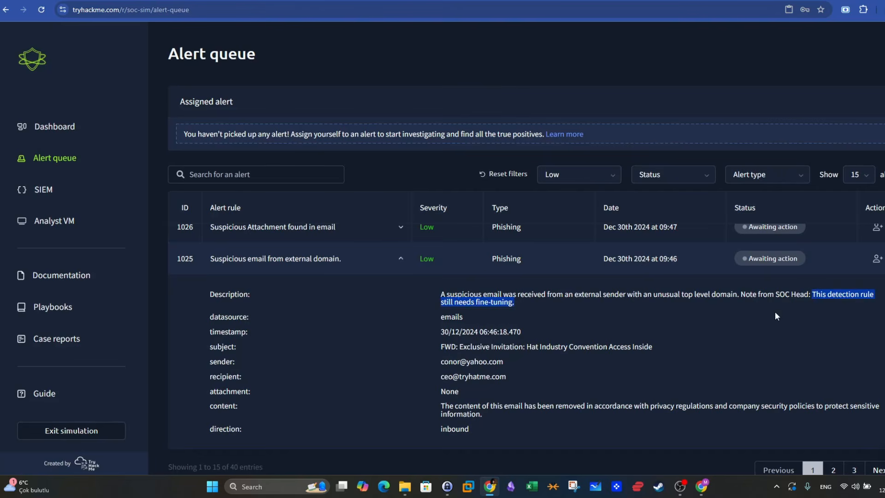
{"action": "left_click", "coordinate": [535, 309]}
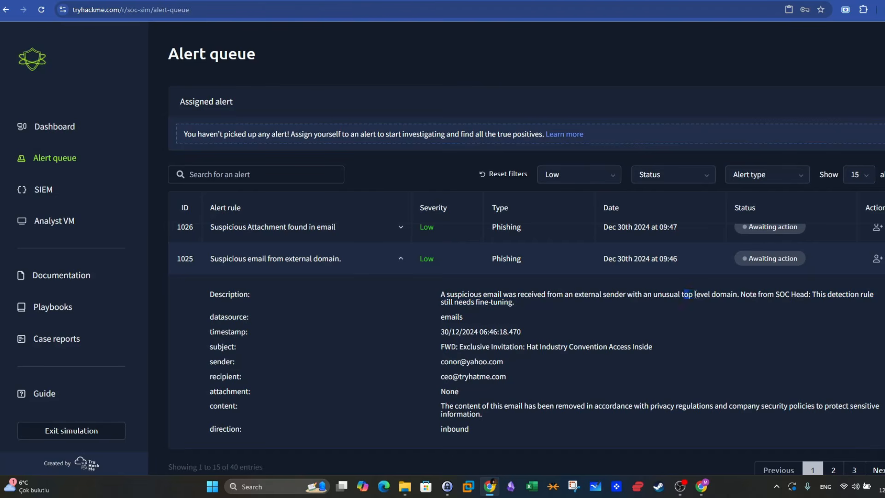
{"action": "left_click_drag", "start_coordinate": [684, 296], "coordinate": [742, 295]}
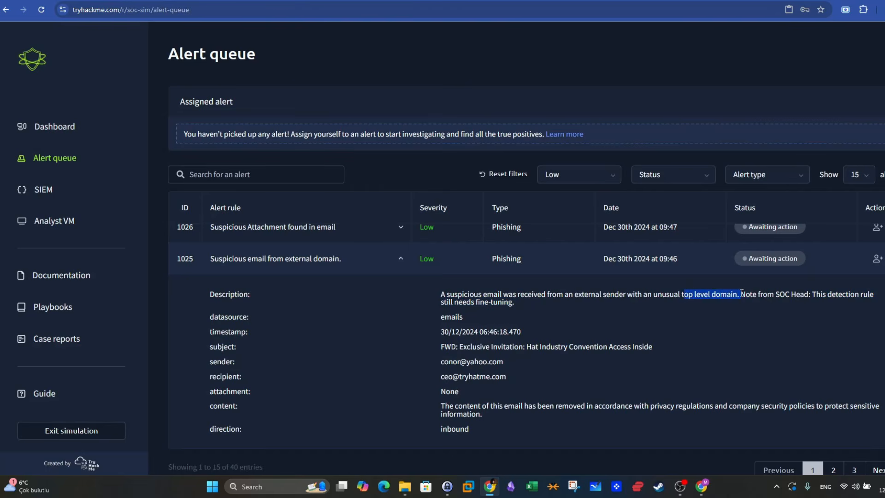
{"action": "left_click_drag", "start_coordinate": [440, 295], "coordinate": [514, 302]}
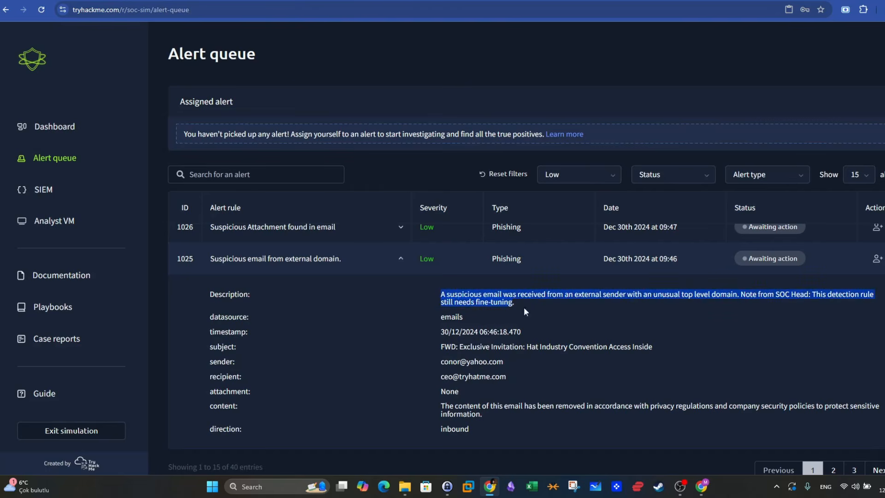
{"action": "left_click", "coordinate": [524, 308]}
{"action": "left_click_drag", "start_coordinate": [812, 294], "coordinate": [818, 305]}
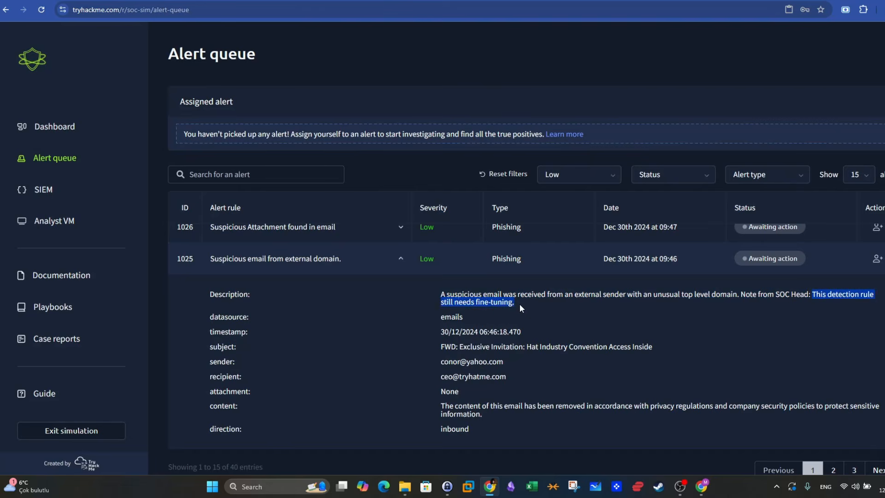
{"action": "left_click_drag", "start_coordinate": [738, 296], "coordinate": [655, 292]}
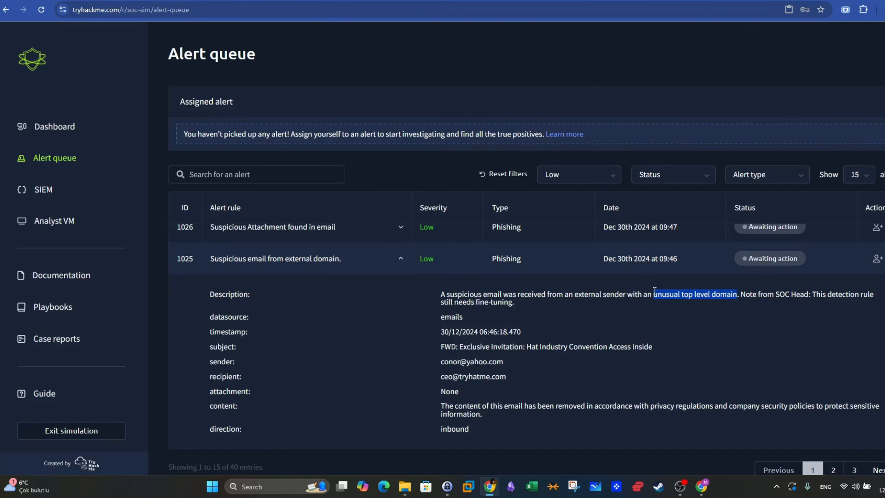
{"action": "left_click", "coordinate": [655, 292]}
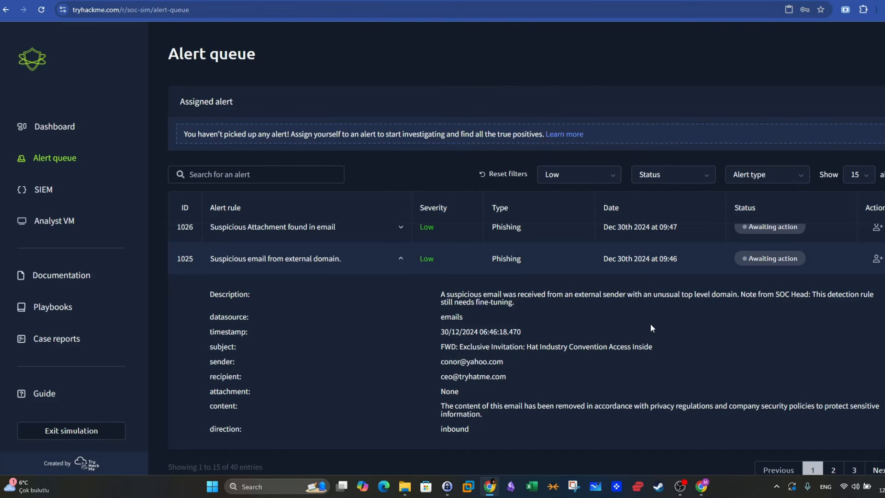
{"action": "left_click_drag", "start_coordinate": [812, 293], "coordinate": [628, 303]}
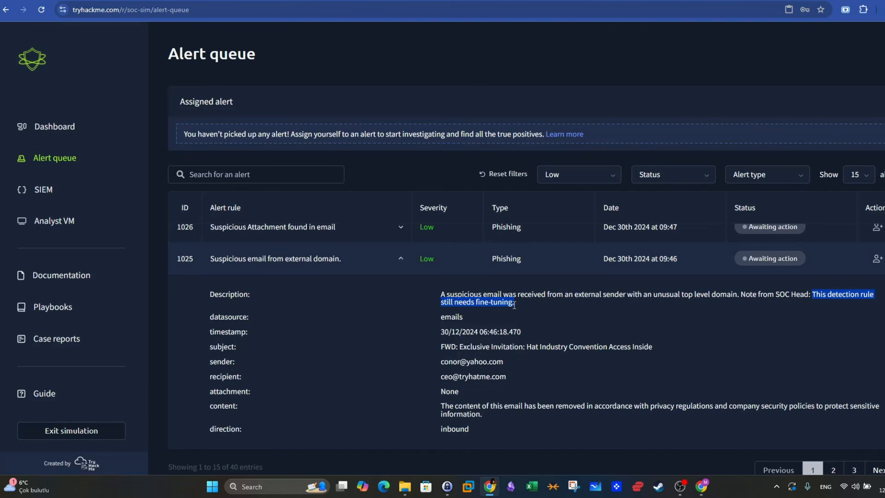
{"action": "left_click", "coordinate": [254, 322]}
- Review the datasource, timestamp and subject fields of alert 1025
{"action": "double_click", "coordinate": [443, 317]}
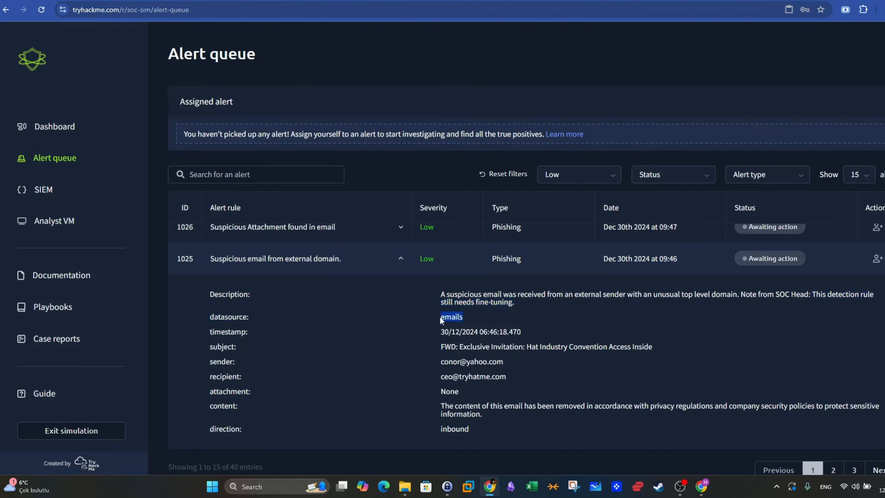
{"action": "left_click_drag", "start_coordinate": [522, 332], "coordinate": [457, 331]}
{"action": "left_click_drag", "start_coordinate": [235, 347], "coordinate": [212, 346]}
{"action": "left_click_drag", "start_coordinate": [460, 347], "coordinate": [650, 347]}
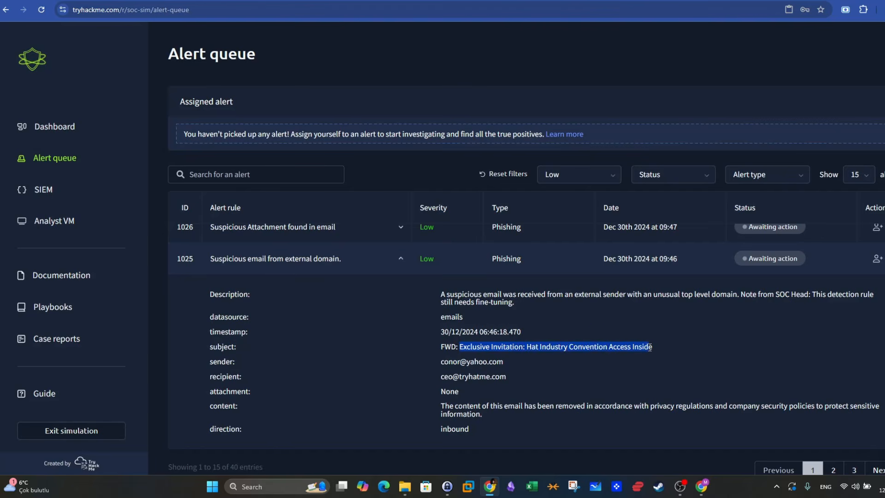
- Examine the sender, recipient and content fields of alert 1025, including the sender's domain
{"action": "left_click_drag", "start_coordinate": [508, 362], "coordinate": [468, 362]}
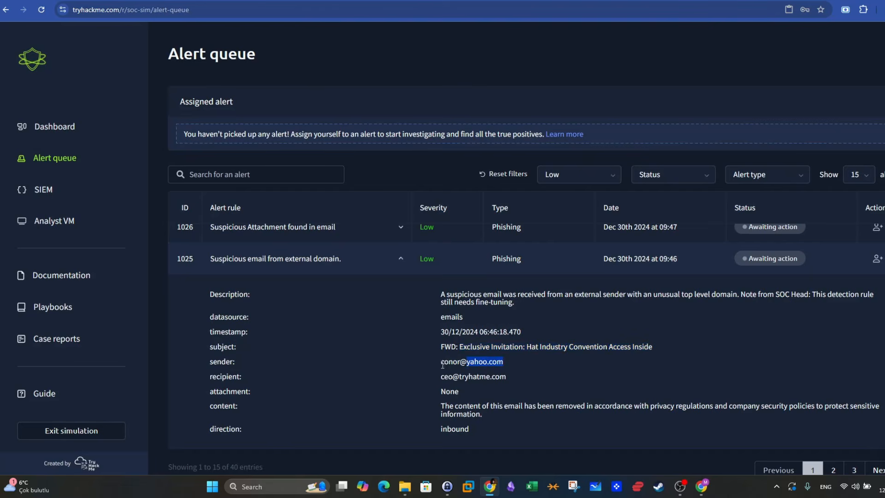
{"action": "triple_click", "coordinate": [504, 361]}
{"action": "triple_click", "coordinate": [473, 378]}
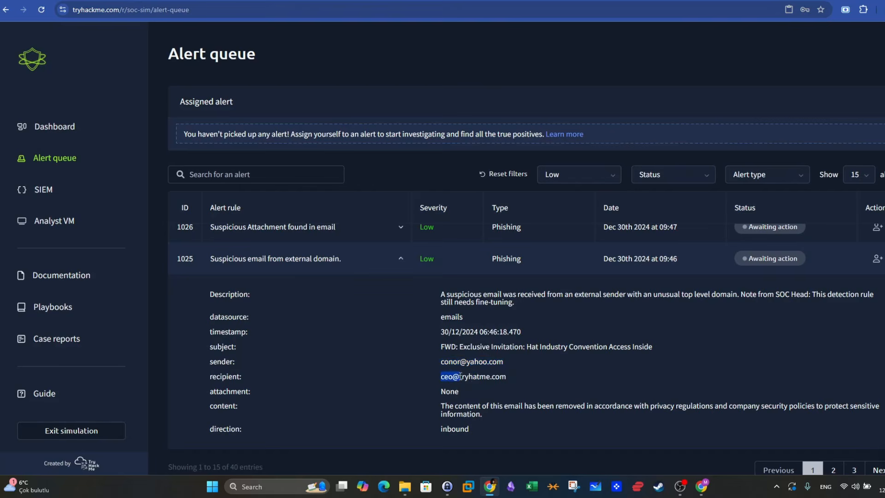
{"action": "left_click", "coordinate": [479, 379]}
{"action": "left_click_drag", "start_coordinate": [443, 404], "coordinate": [688, 407]}
{"action": "left_click", "coordinate": [532, 417]}
{"action": "left_click_drag", "start_coordinate": [437, 360], "coordinate": [504, 363]}
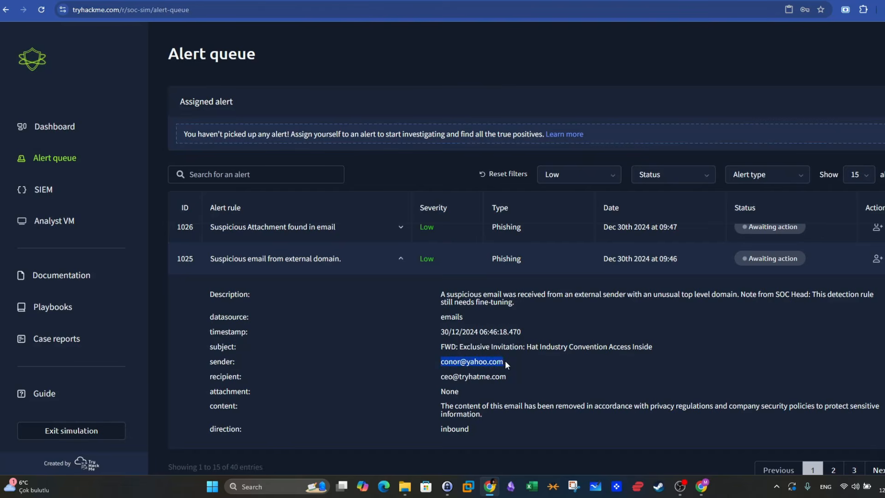
{"action": "left_click", "coordinate": [506, 361]}
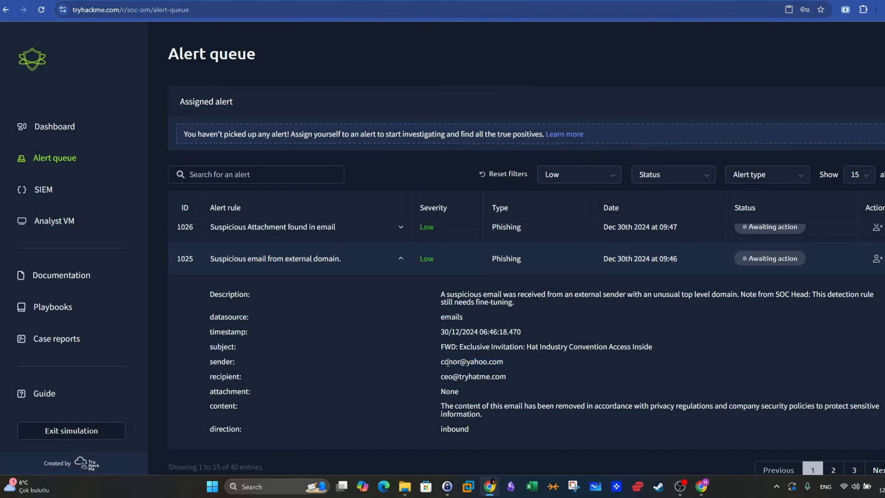
- Open yahoo.com, the sender's domain, in a new browser tab and inspect the domain in the site's address
{"action": "left_click_drag", "start_coordinate": [466, 362], "coordinate": [492, 364]}
{"action": "key", "text": "ctrl+t"}
{"action": "type", "text": "yah"}
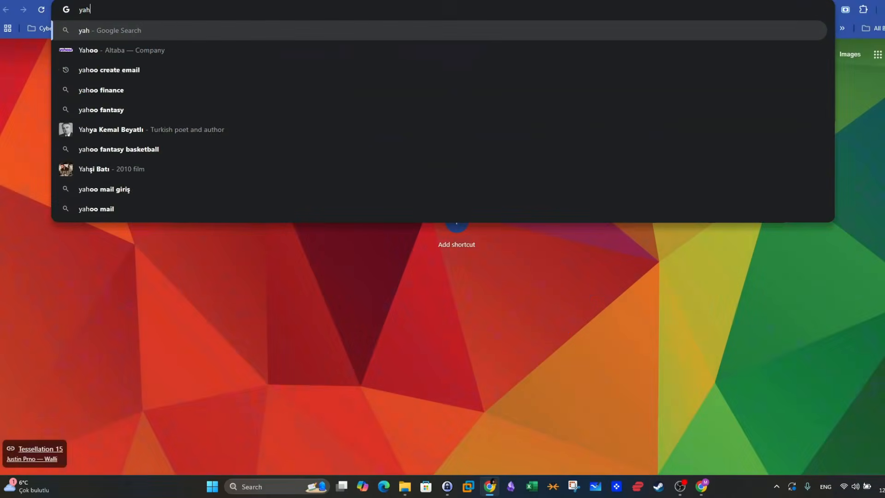
{"action": "type", "text": "oo.com"}
{"action": "key", "text": "Return"}
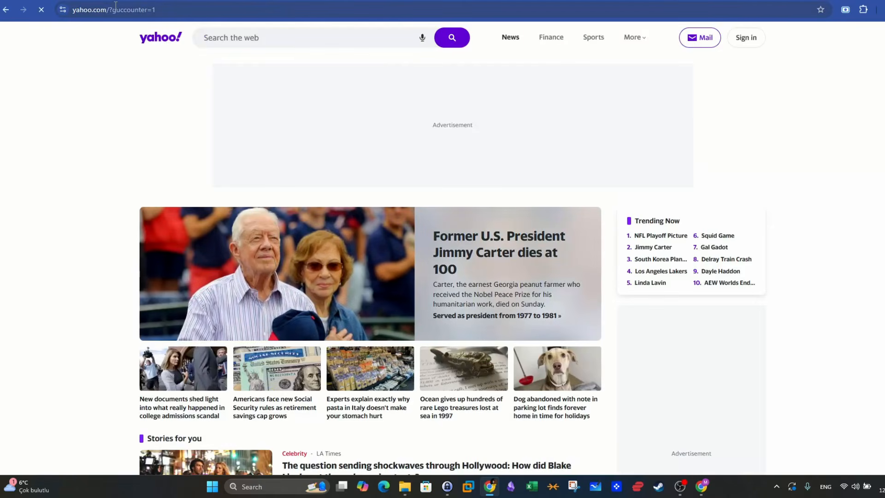
{"action": "left_click", "coordinate": [154, 9]}
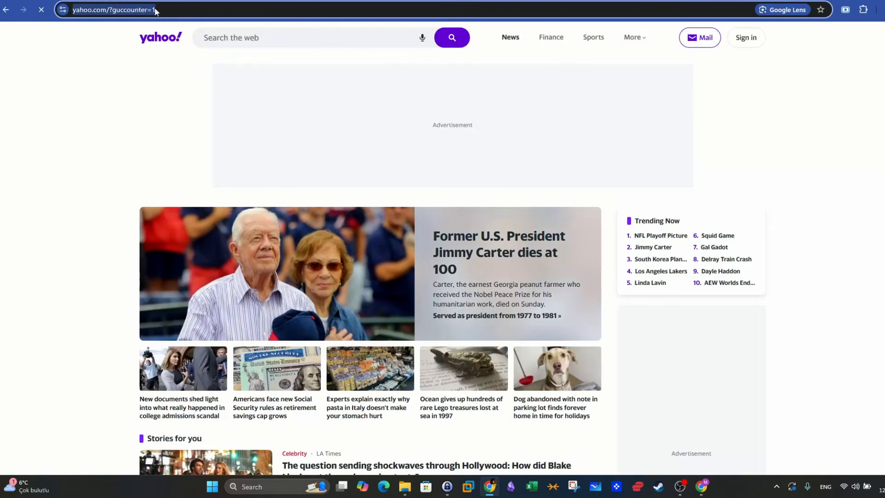
{"action": "left_click", "coordinate": [146, 10]}
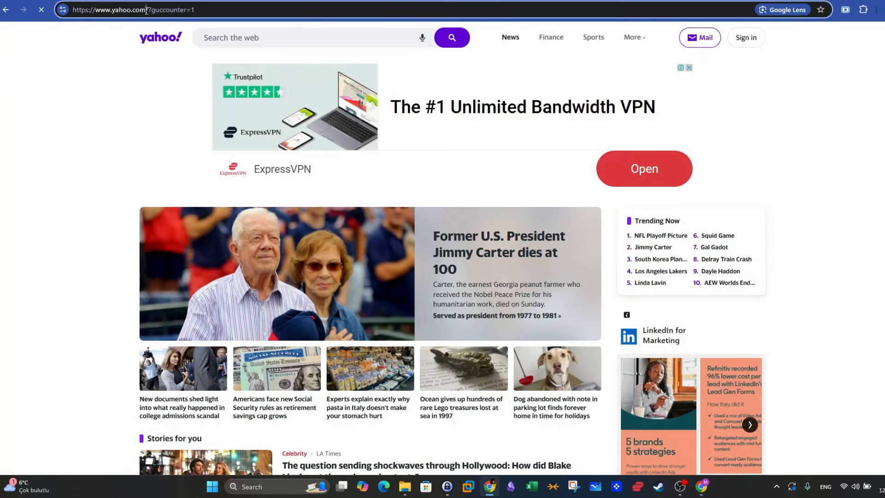
{"action": "left_click_drag", "start_coordinate": [146, 9], "coordinate": [114, 10]}
- Return to alert 1025 in the alert queue and recheck the sender address against the yahoo.com domain
{"action": "key", "text": "ctrl+shift+Tab"}
{"action": "left_click", "coordinate": [527, 334]}
{"action": "left_click_drag", "start_coordinate": [467, 361], "coordinate": [494, 362]}
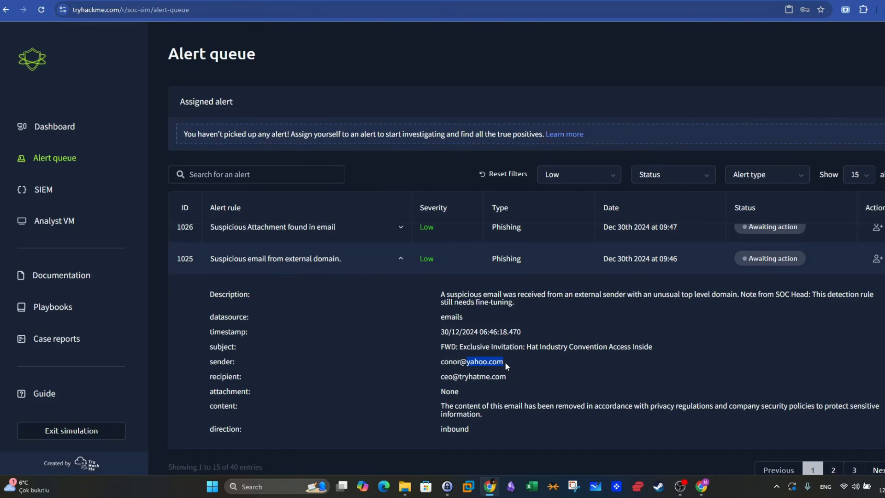
{"action": "left_click_drag", "start_coordinate": [520, 364], "coordinate": [450, 361]}
- In the Analyst VM, inspect the forceupdate and ImportantInvoice-Febrary files in the attachments folder's latest subfolder, and minimize the window
{"action": "left_click", "coordinate": [49, 224]}
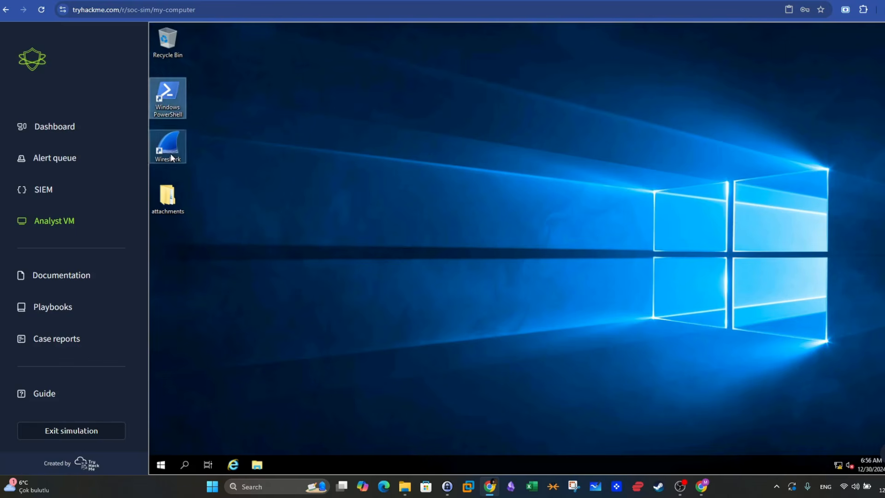
{"action": "double_click", "coordinate": [166, 208]}
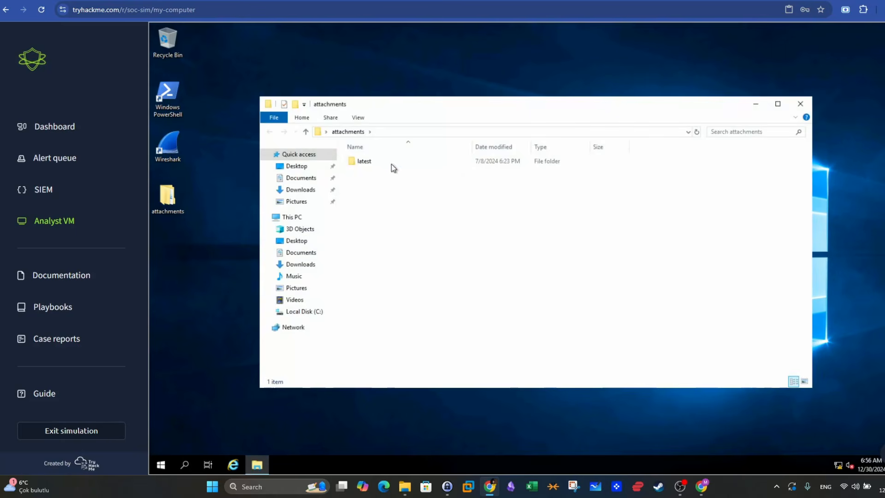
{"action": "double_click", "coordinate": [391, 165]}
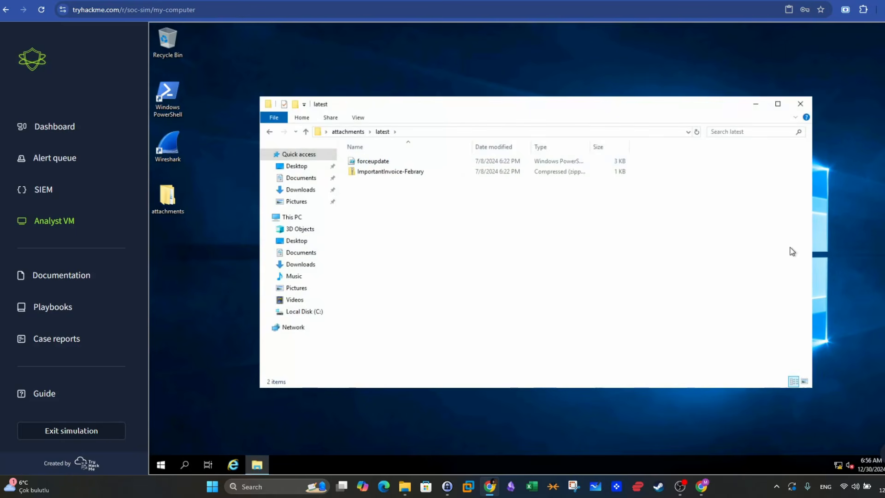
{"action": "left_click", "coordinate": [392, 163]}
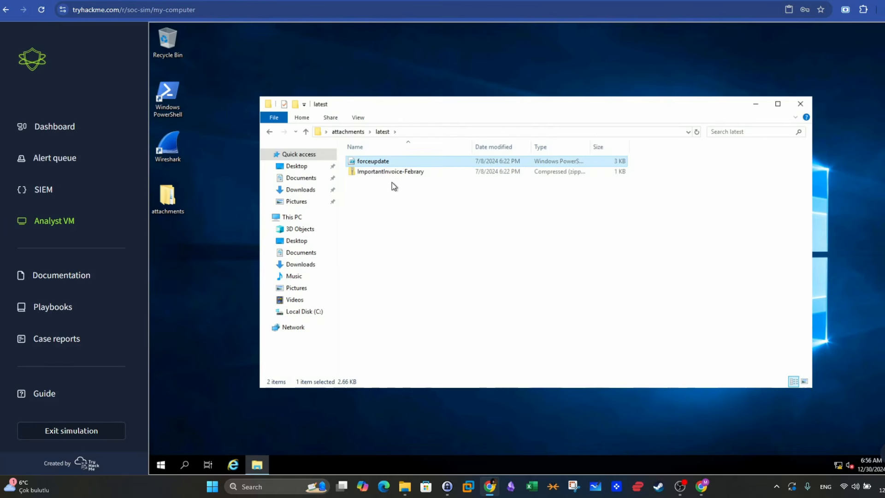
{"action": "left_click", "coordinate": [384, 173]}
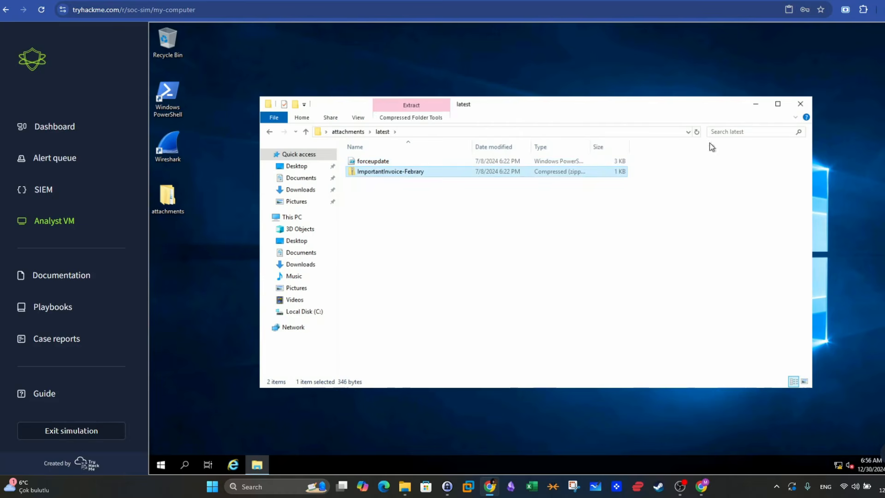
{"action": "left_click", "coordinate": [758, 105]}
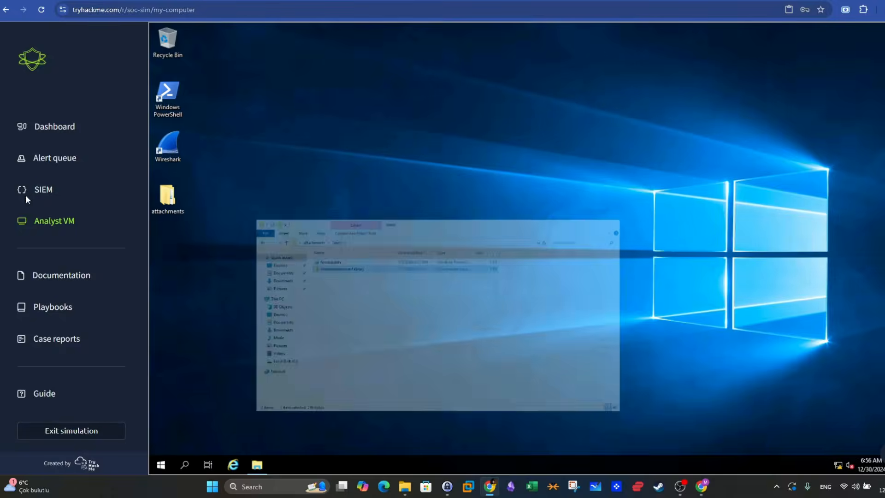
- Return to the alert queue, review the subject of alert 1025, and take ownership of that alert
{"action": "left_click", "coordinate": [55, 156]}
{"action": "scroll", "coordinate": [652, 247], "scroll_direction": "down", "scroll_amount": 6}
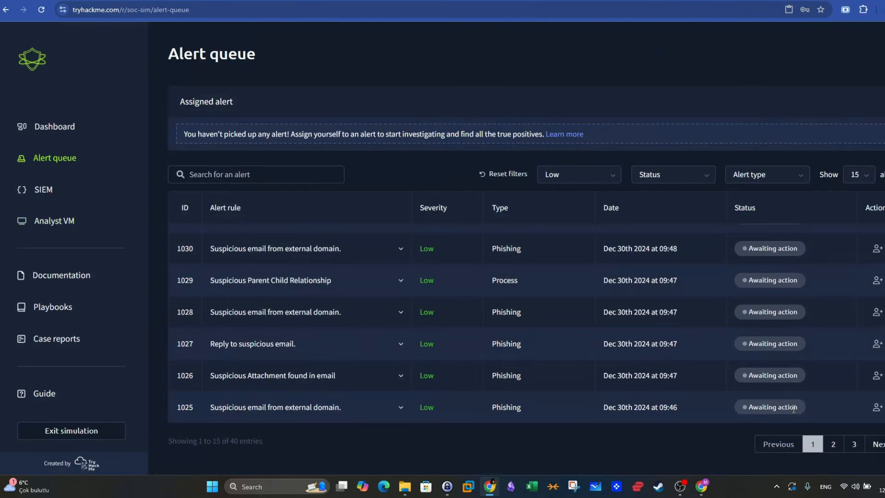
{"action": "left_click", "coordinate": [394, 408]}
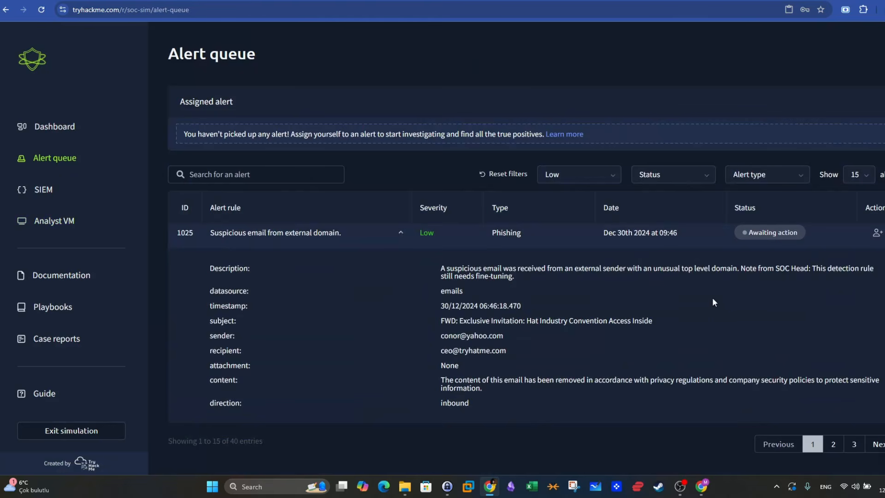
{"action": "left_click_drag", "start_coordinate": [457, 321], "coordinate": [654, 323]}
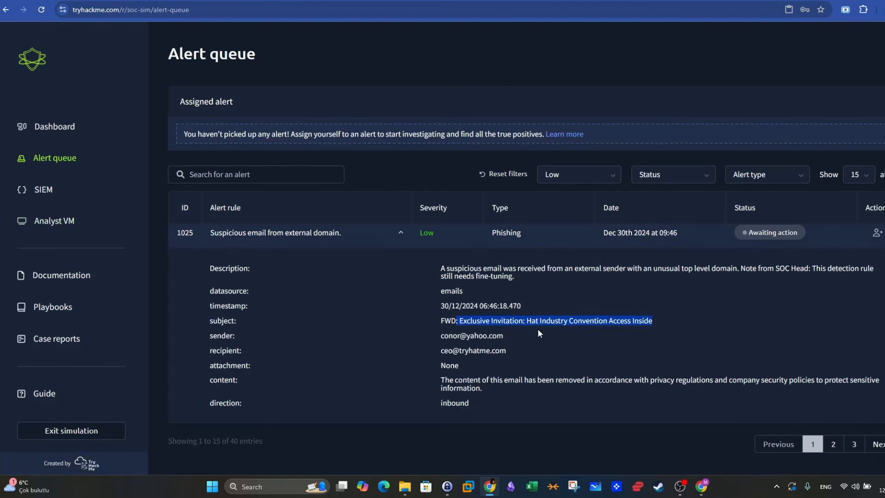
{"action": "left_click", "coordinate": [877, 233]}
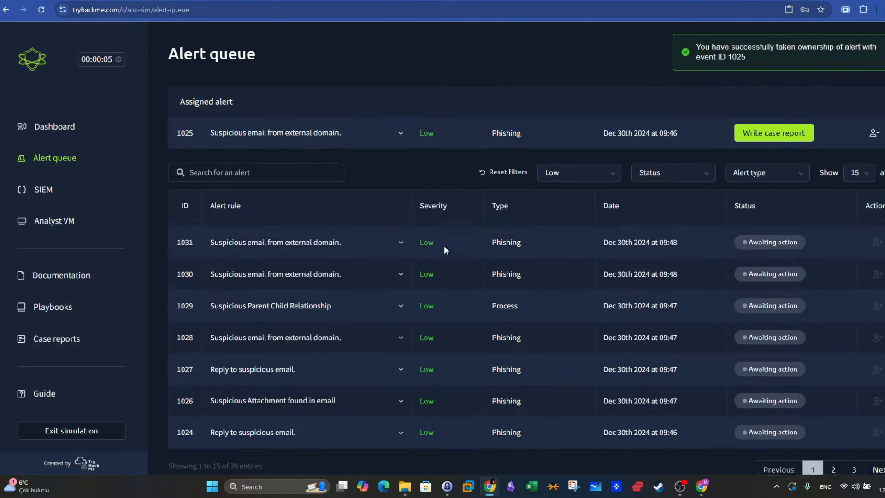
- In the Analyst VM, extract the ImportantInvoice-Febrary archive within the attachments folder's latest subfolder and close the extracted-files window
{"action": "left_click", "coordinate": [55, 224]}
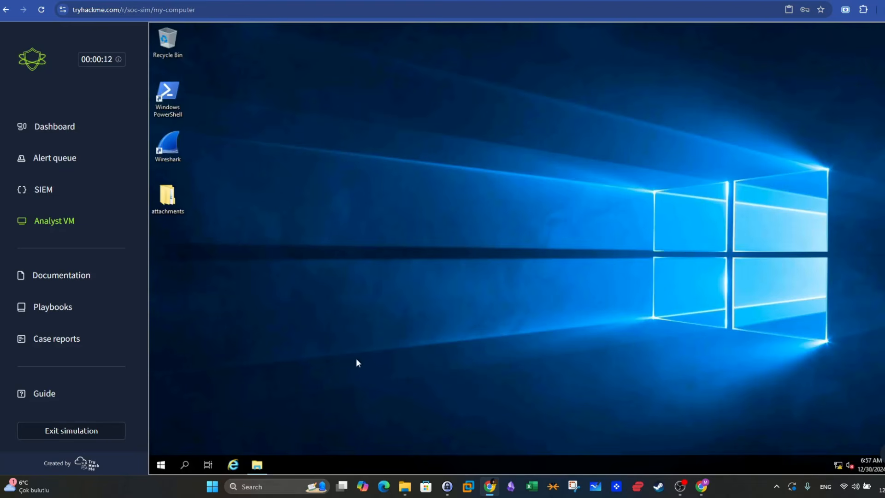
{"action": "left_click", "coordinate": [264, 462]}
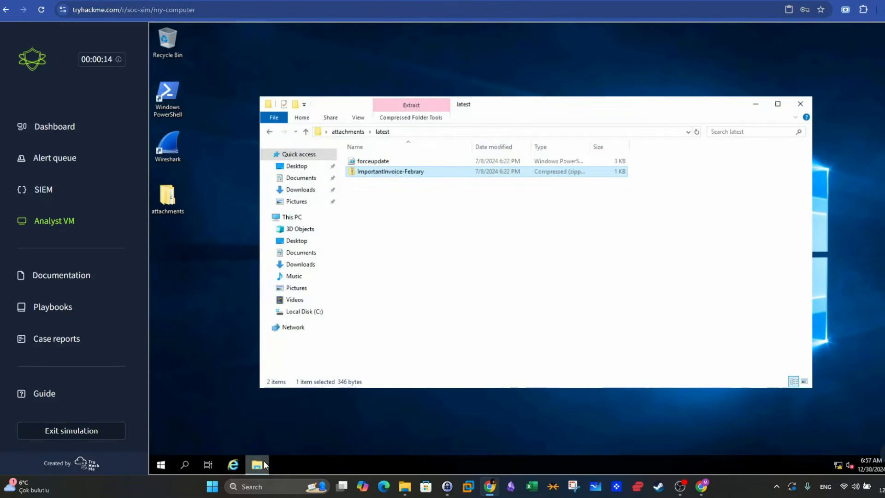
{"action": "right_click", "coordinate": [263, 461]}
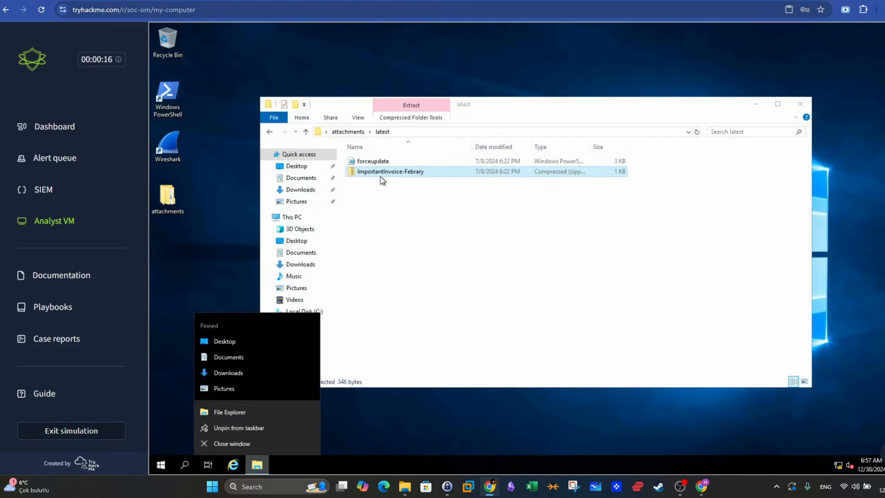
{"action": "left_click", "coordinate": [418, 194]}
{"action": "right_click", "coordinate": [436, 173]}
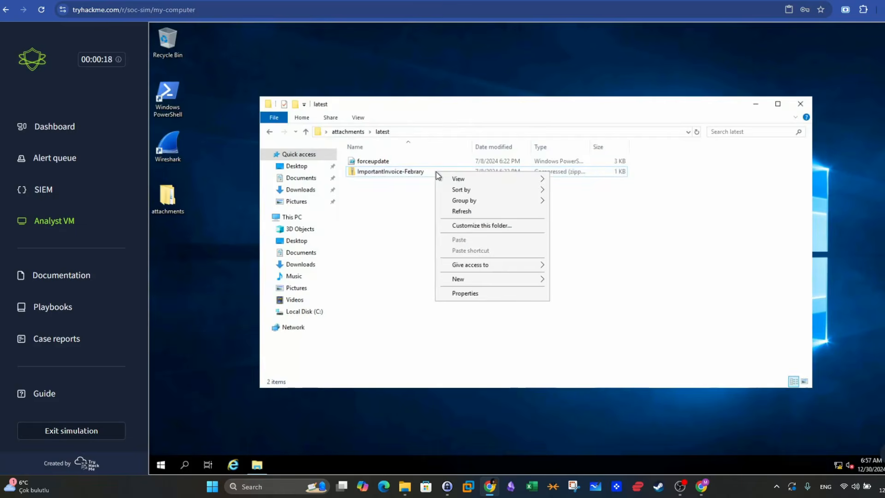
{"action": "left_click", "coordinate": [402, 174]}
{"action": "right_click", "coordinate": [402, 174]}
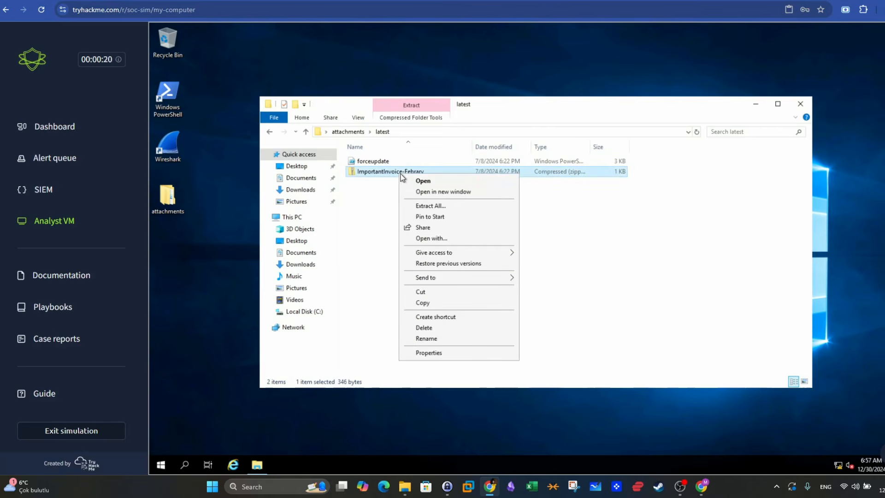
{"action": "left_click", "coordinate": [438, 208]}
{"action": "left_click", "coordinate": [620, 338]}
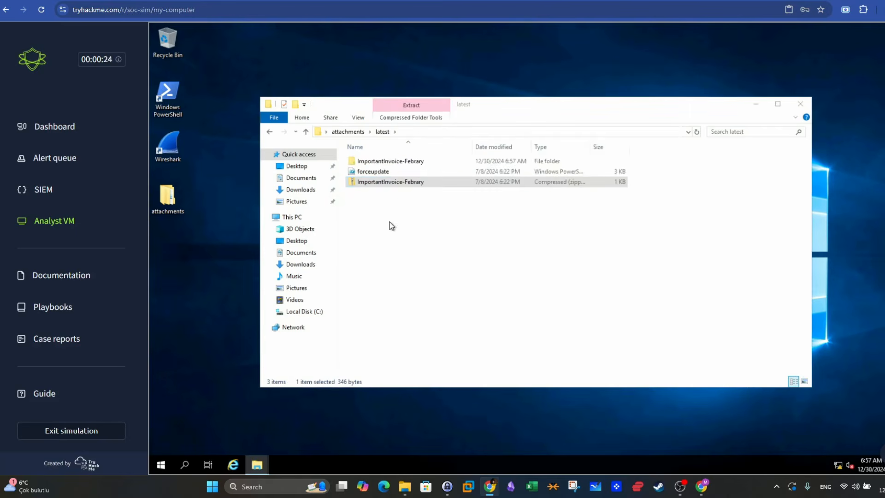
{"action": "left_click", "coordinate": [814, 116]}
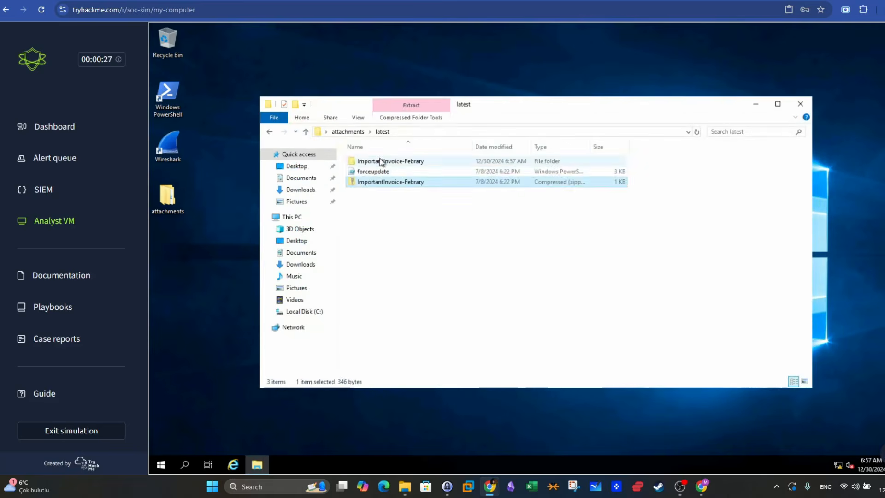
- Inspect the contents of the extracted ImportantInvoice-Febrary folder, and go back to the latest folder to check the forceupdate script
{"action": "double_click", "coordinate": [382, 162]}
{"action": "left_click", "coordinate": [383, 133]}
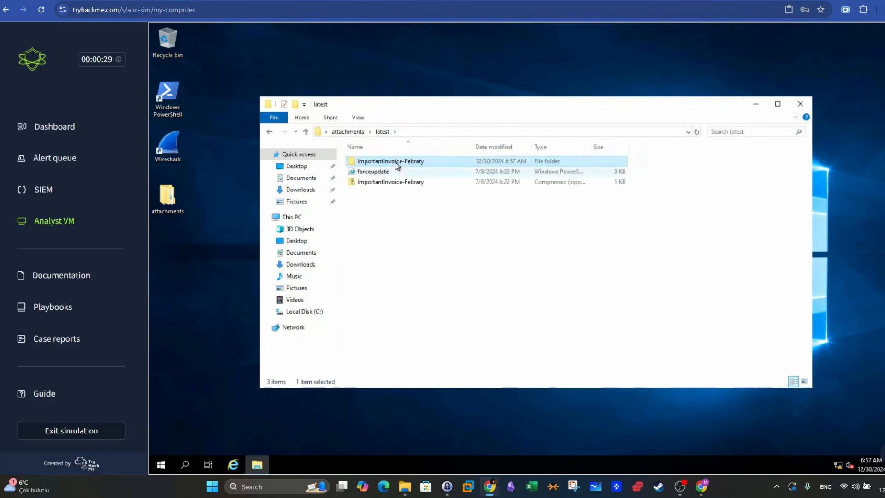
{"action": "double_click", "coordinate": [394, 162]}
{"action": "left_click", "coordinate": [383, 132]}
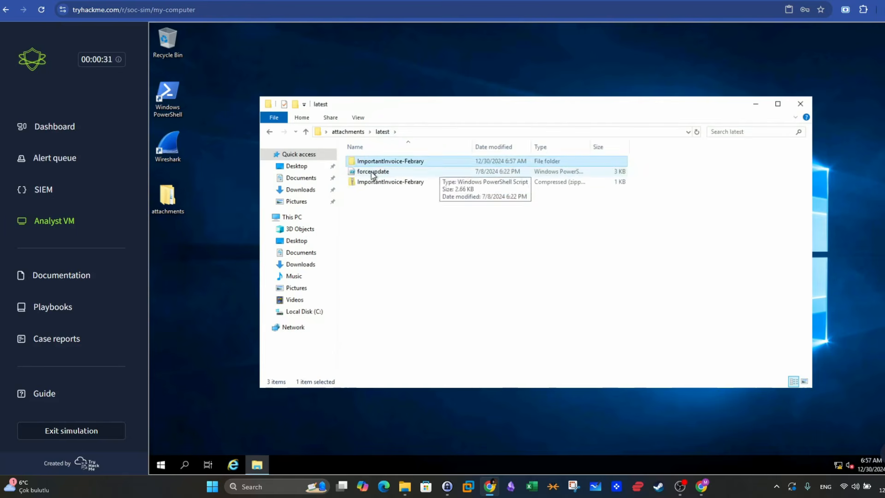
{"action": "left_click", "coordinate": [371, 172]}
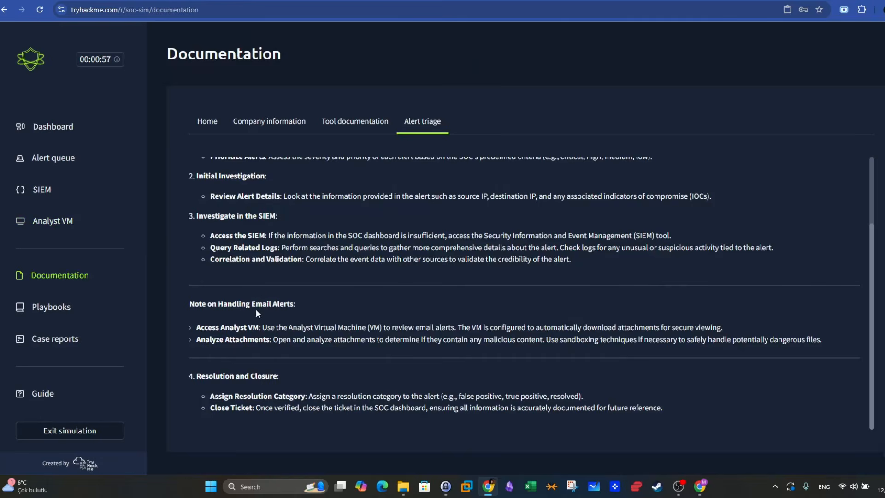
- Read the Alert triage documentation's note on handling email alerts, covering Analyst VM access and attachment analysis
{"action": "left_click_drag", "start_coordinate": [196, 326], "coordinate": [647, 339]}
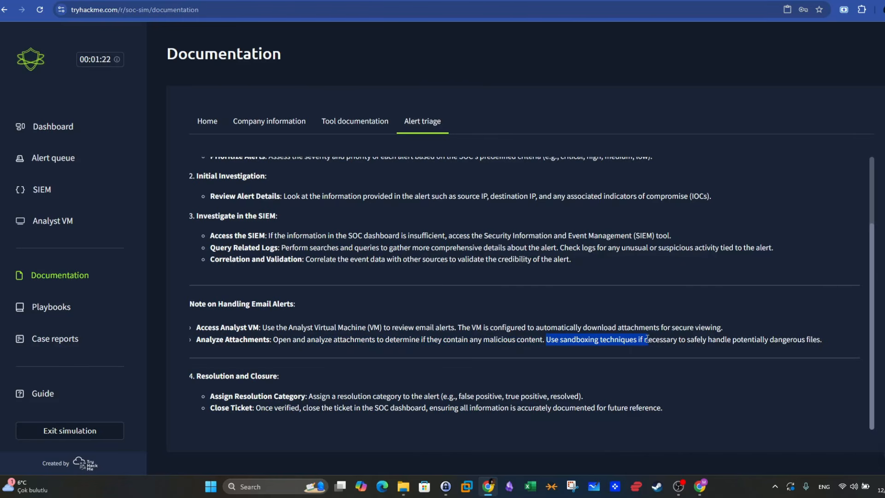
{"action": "left_click", "coordinate": [191, 340]}
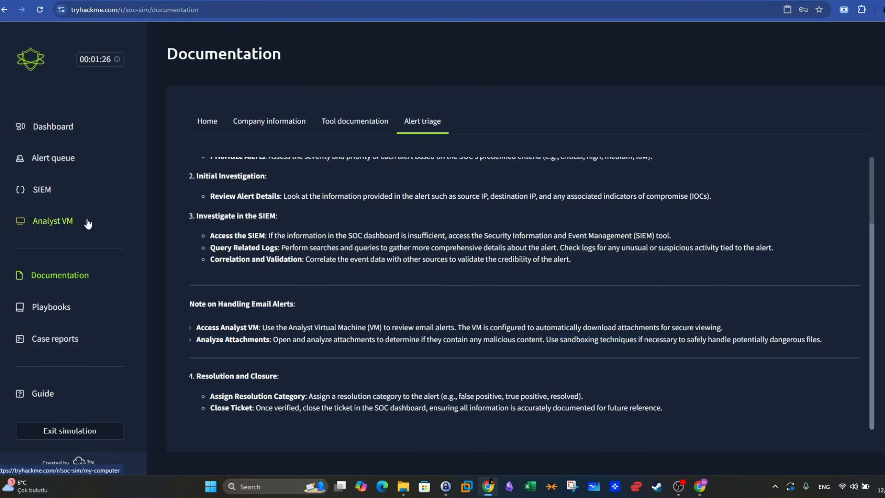
- Back in the alert queue, check the date of assigned alert 1025 and read the description of alert 1024
{"action": "left_click", "coordinate": [50, 159]}
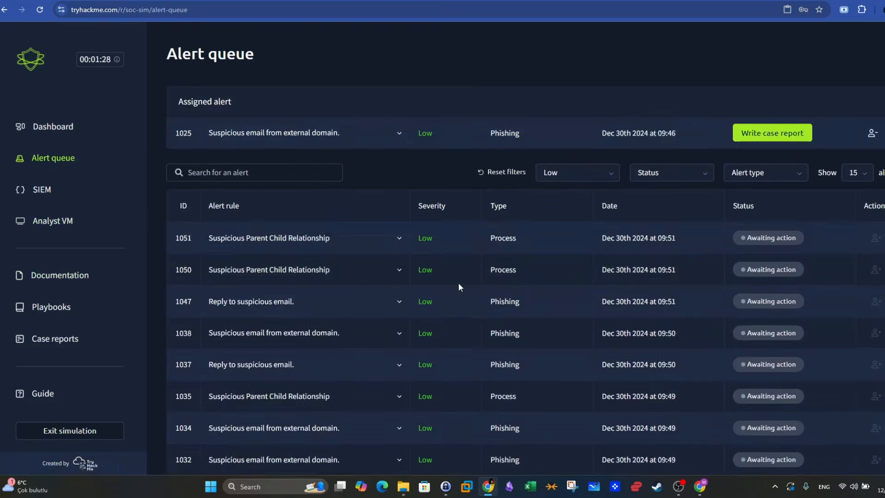
{"action": "scroll", "coordinate": [458, 287], "scroll_direction": "down", "scroll_amount": 5}
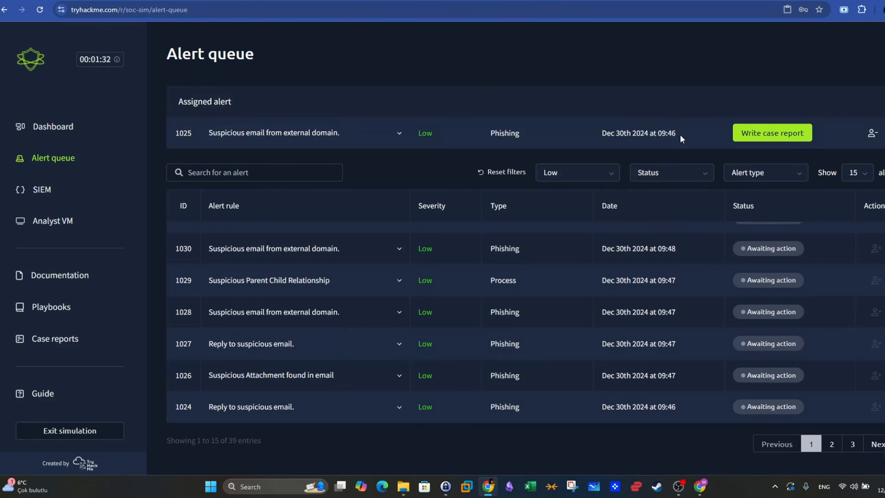
{"action": "left_click_drag", "start_coordinate": [680, 136], "coordinate": [601, 134]}
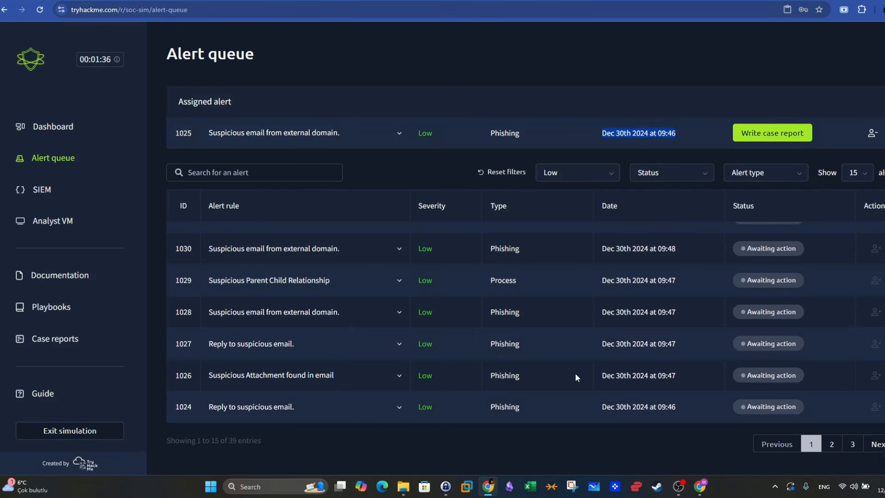
{"action": "left_click", "coordinate": [400, 407]}
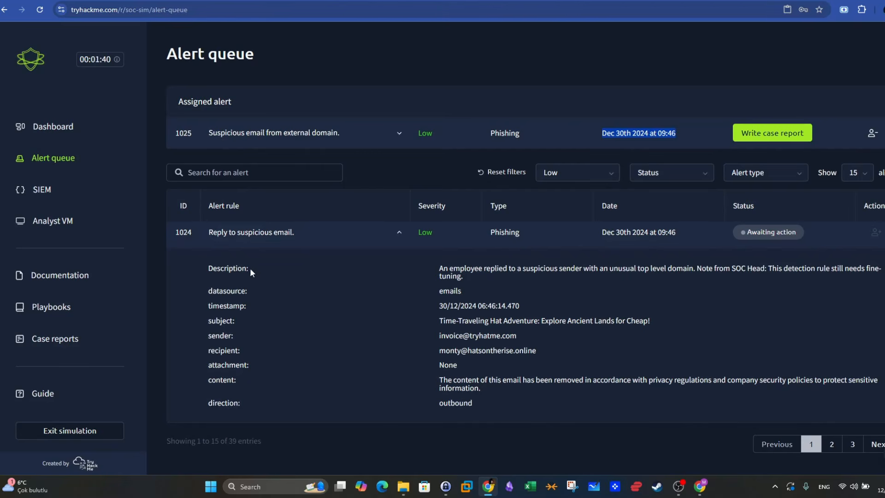
{"action": "left_click_drag", "start_coordinate": [208, 269], "coordinate": [250, 269]}
{"action": "left_click_drag", "start_coordinate": [435, 268], "coordinate": [692, 267]}
{"action": "left_click", "coordinate": [485, 279]}
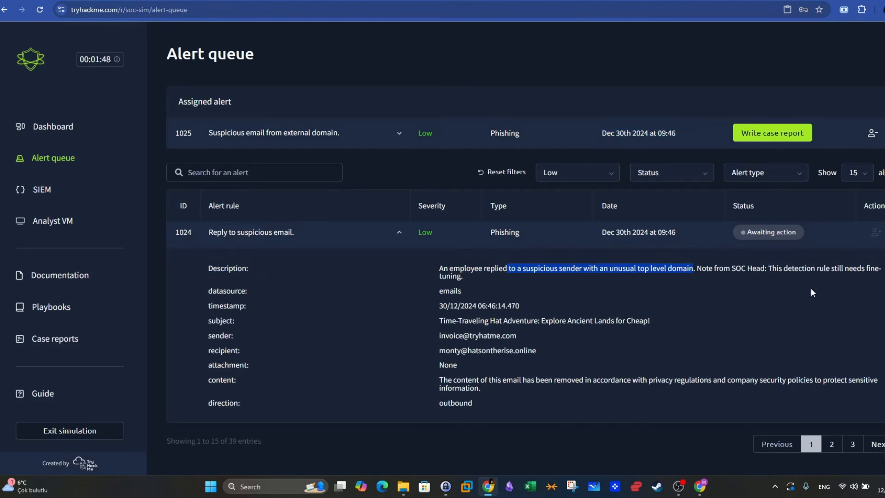
{"action": "left_click_drag", "start_coordinate": [781, 269], "coordinate": [882, 269]}
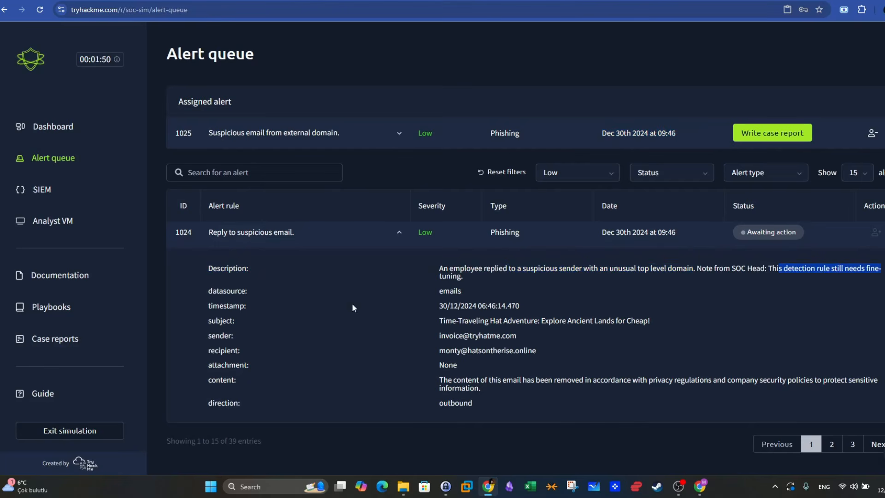
- Examine the sender and recipient addresses of alert 1024, focusing on the recipient's domain, and collapse the alert
{"action": "left_click_drag", "start_coordinate": [233, 335], "coordinate": [208, 336]}
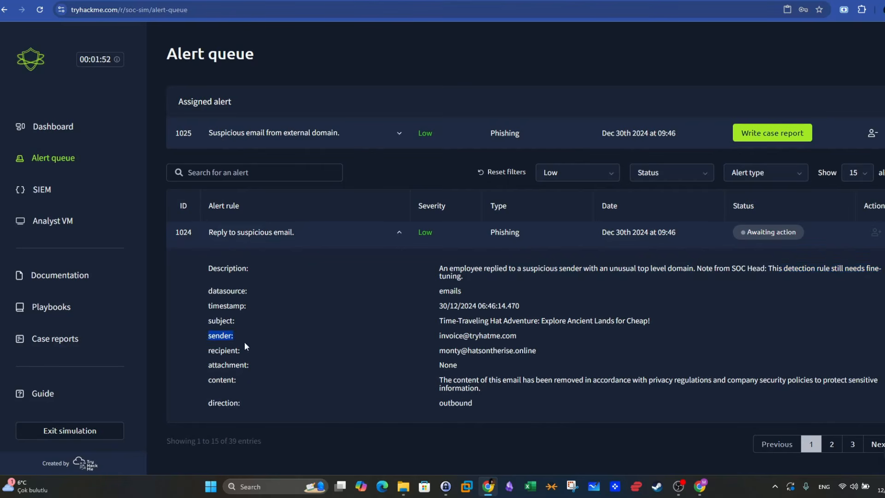
{"action": "left_click_drag", "start_coordinate": [438, 336], "coordinate": [522, 336]}
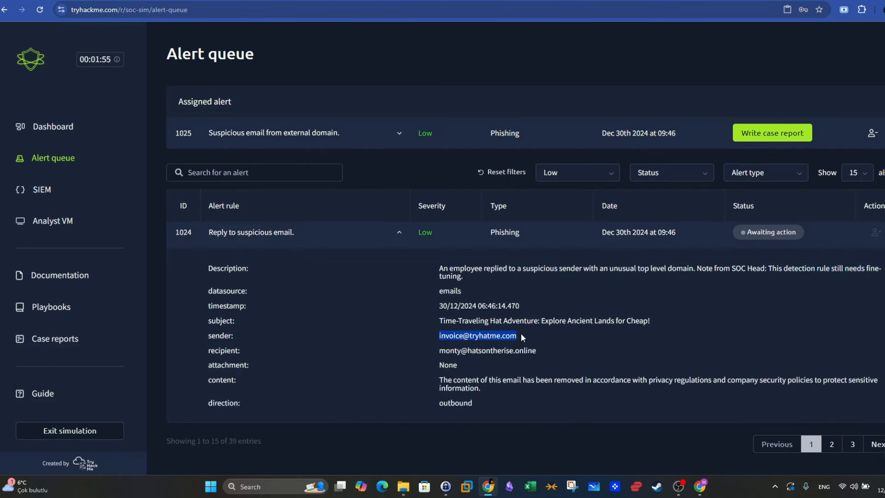
{"action": "left_click_drag", "start_coordinate": [223, 351], "coordinate": [462, 352]}
{"action": "left_click", "coordinate": [478, 354]}
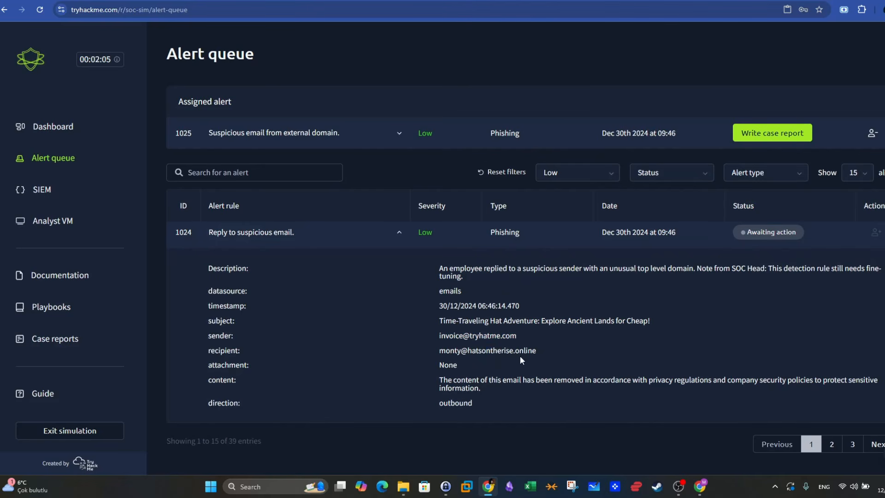
{"action": "left_click_drag", "start_coordinate": [538, 350], "coordinate": [438, 353]}
{"action": "left_click", "coordinate": [490, 355]}
{"action": "left_click_drag", "start_coordinate": [531, 354], "coordinate": [461, 354]}
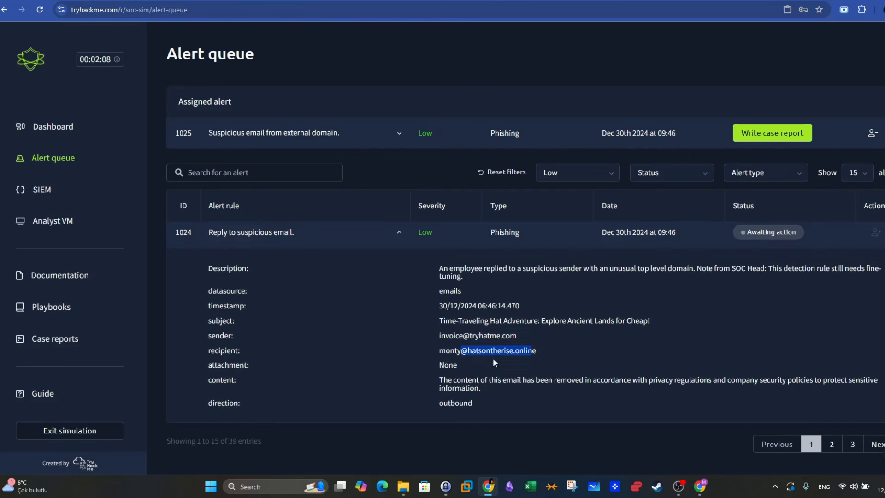
{"action": "left_click", "coordinate": [555, 355]}
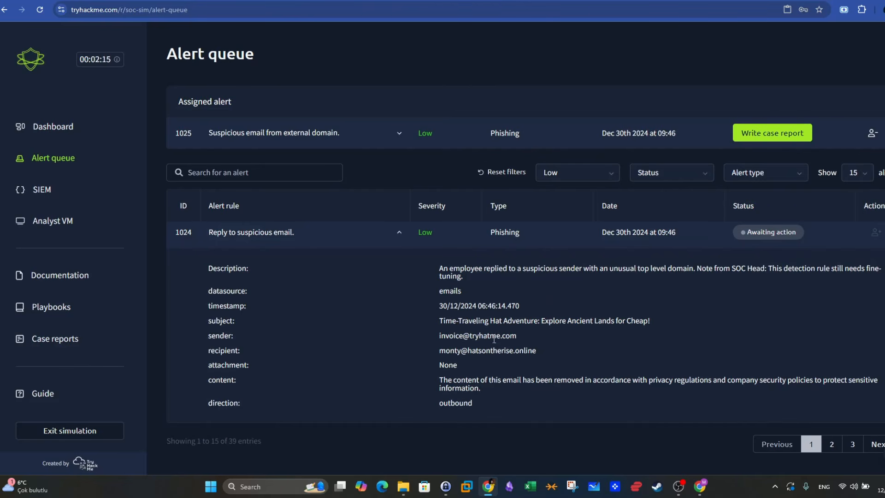
{"action": "left_click_drag", "start_coordinate": [523, 338], "coordinate": [438, 337]}
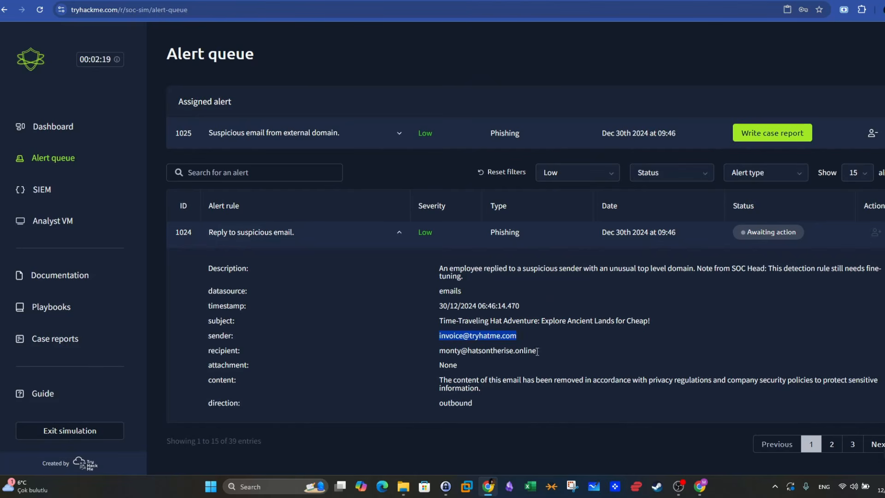
{"action": "mouse_move", "coordinate": [537, 351]}
{"action": "left_mouse_down"}
{"action": "mouse_move", "coordinate": [442, 352]}
{"action": "mouse_move", "coordinate": [536, 351]}
{"action": "left_mouse_up"}
{"action": "left_click", "coordinate": [487, 362]}
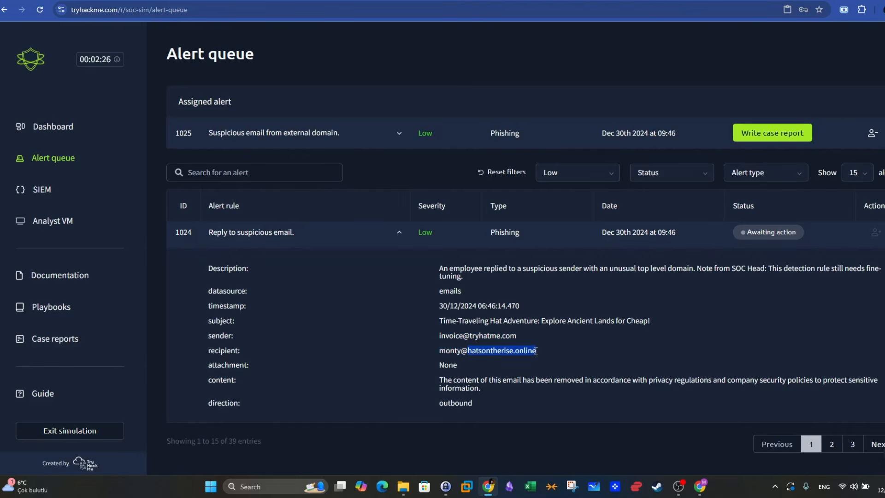
{"action": "left_click", "coordinate": [536, 352]}
{"action": "left_click", "coordinate": [399, 235]}
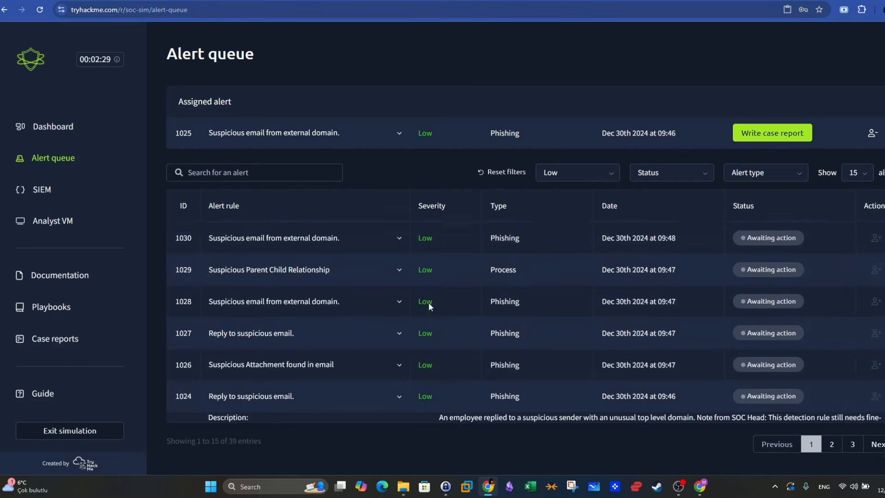
- Check the time of alert 1026, examine its sender, recipient and attachment details, and collapse it
{"action": "left_click_drag", "start_coordinate": [681, 380], "coordinate": [659, 374]}
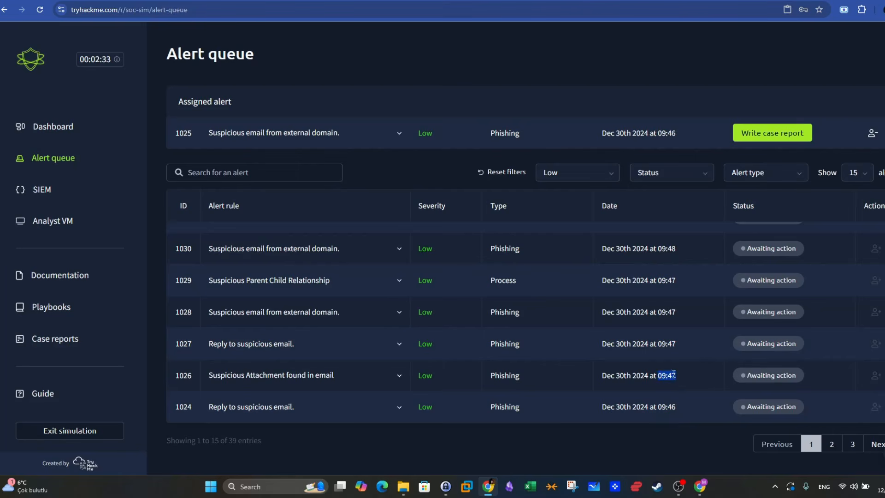
{"action": "left_click", "coordinate": [674, 374]}
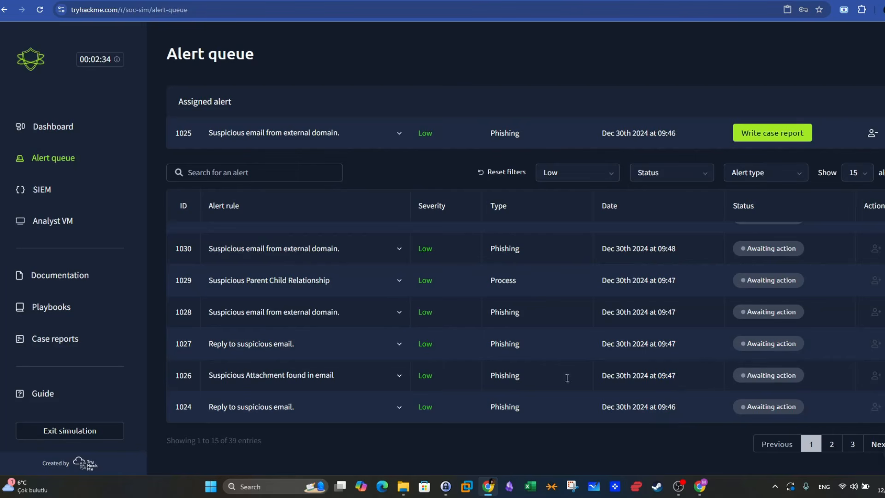
{"action": "left_click", "coordinate": [399, 376]}
{"action": "scroll", "coordinate": [396, 355], "scroll_direction": "down", "scroll_amount": 3}
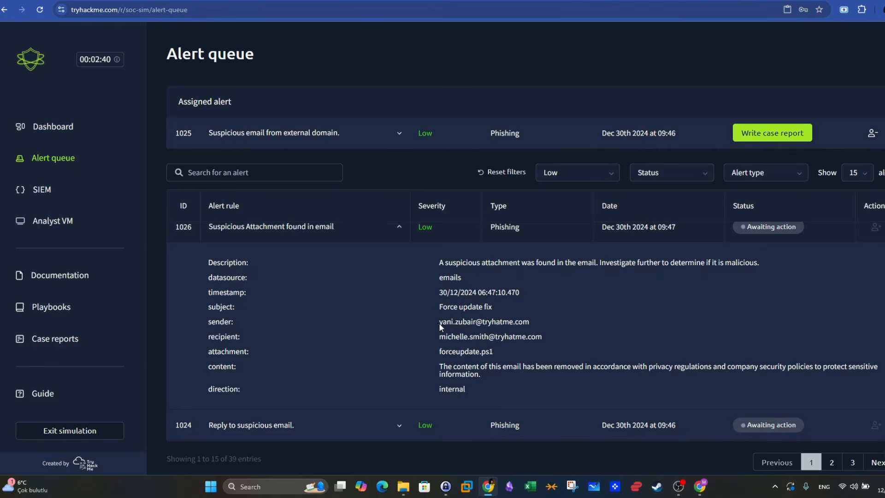
{"action": "left_click_drag", "start_coordinate": [439, 322], "coordinate": [522, 323]}
{"action": "mouse_move", "coordinate": [439, 338]}
{"action": "left_mouse_down"}
{"action": "mouse_move", "coordinate": [490, 338]}
{"action": "mouse_move", "coordinate": [441, 351]}
{"action": "left_mouse_up"}
{"action": "left_click_drag", "start_coordinate": [506, 353], "coordinate": [462, 352]}
{"action": "left_click", "coordinate": [399, 227]}
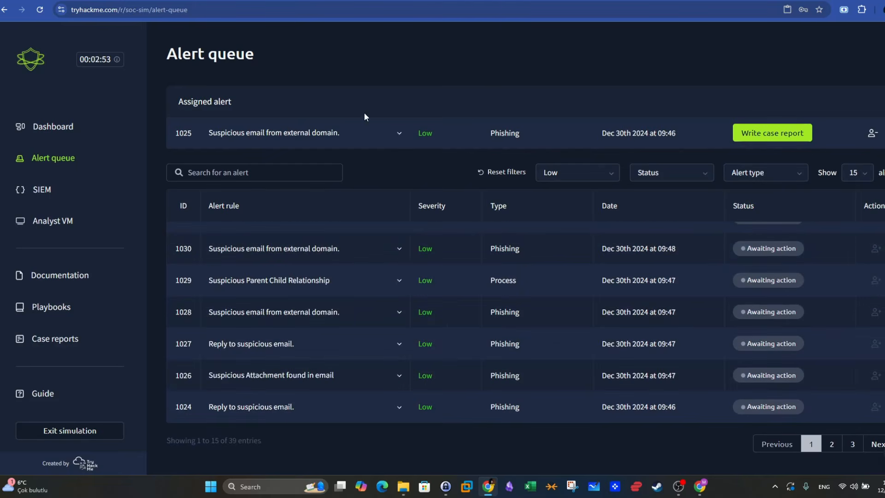
- Review the assigned alert 1025's details, start its case report, and classify the incident as a false positive
{"action": "left_click", "coordinate": [400, 134]}
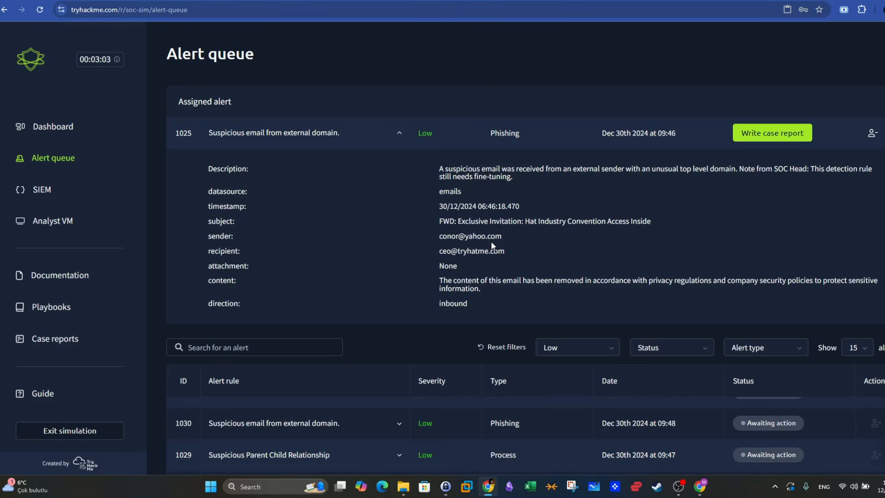
{"action": "left_click", "coordinate": [762, 143]}
{"action": "left_click", "coordinate": [445, 258]}
{"action": "left_click", "coordinate": [551, 295]}
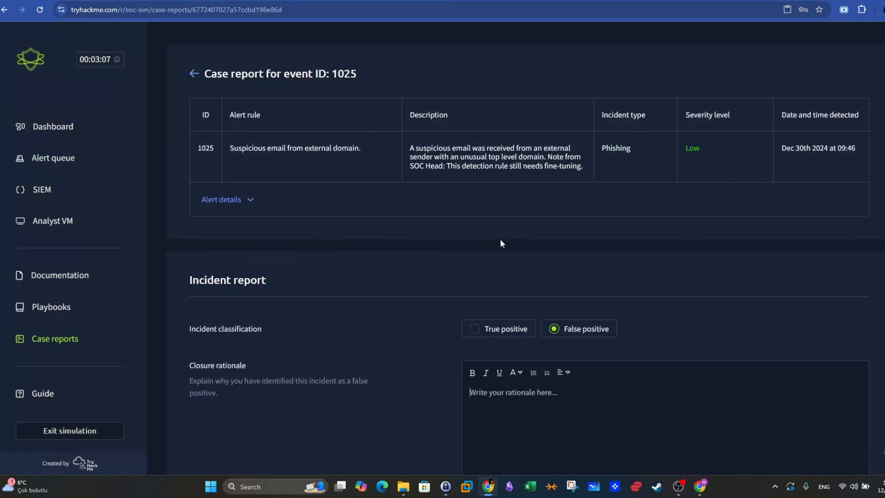
- Begin the closure rationale for alert 1025 with the statement "The unusual domain isn't malicious"
{"action": "scroll", "coordinate": [461, 314], "scroll_direction": "down", "scroll_amount": 2}
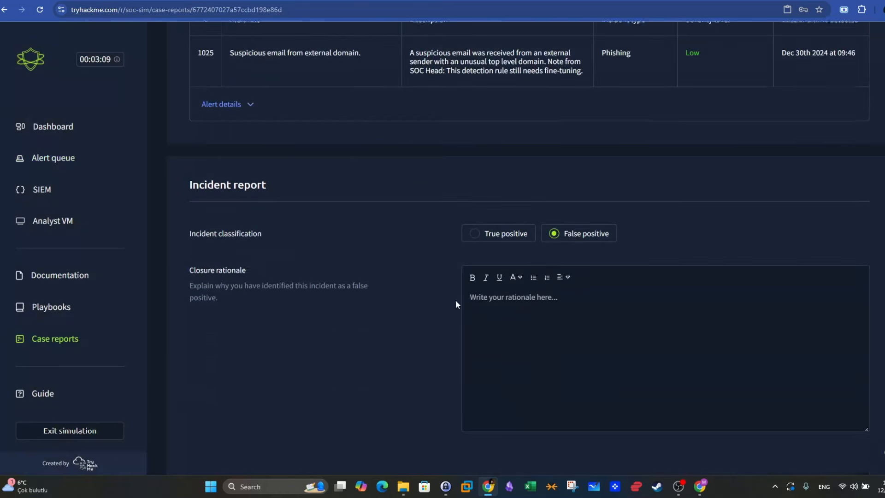
{"action": "double_click", "coordinate": [500, 296]}
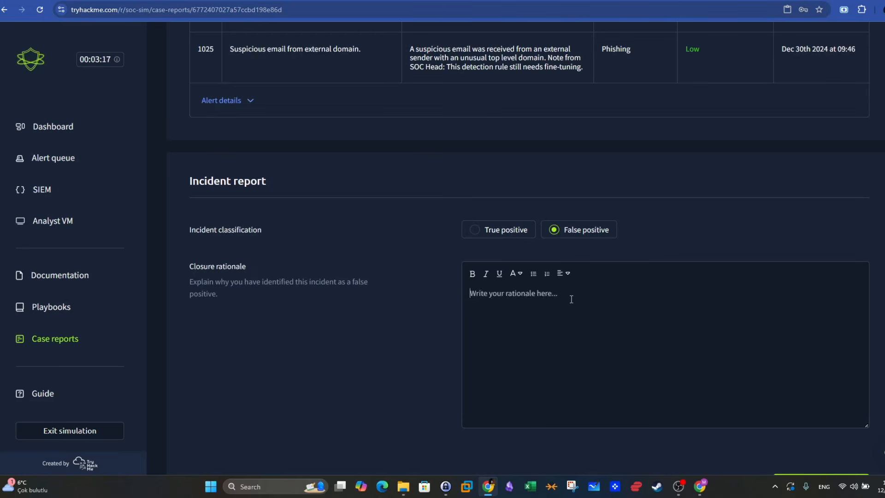
{"action": "type", "text": "The unusual domain isn't malicious. It matches the o"}
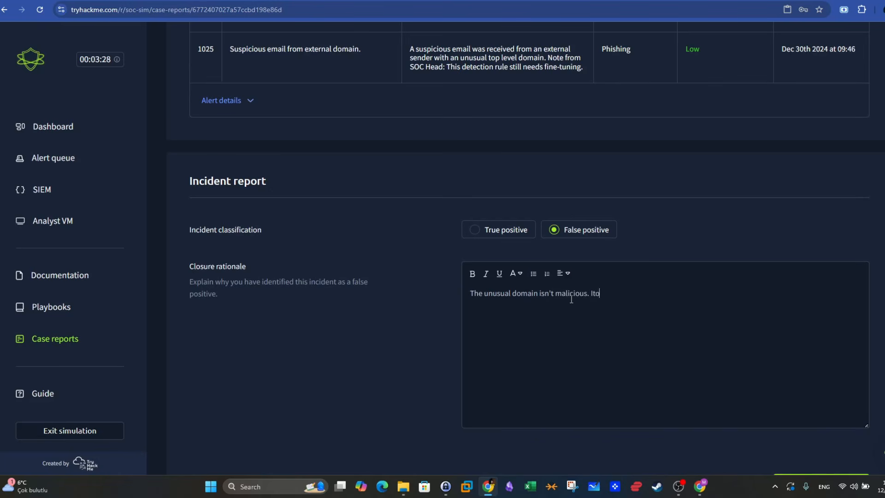
- Continue the closure rationale with "It matches the original dns name of Yahoo, yahoo.com." and start a new paragraph
{"action": "key", "text": "BackSpace"}
{"action": "type", "text": "matches the original dns name of"}
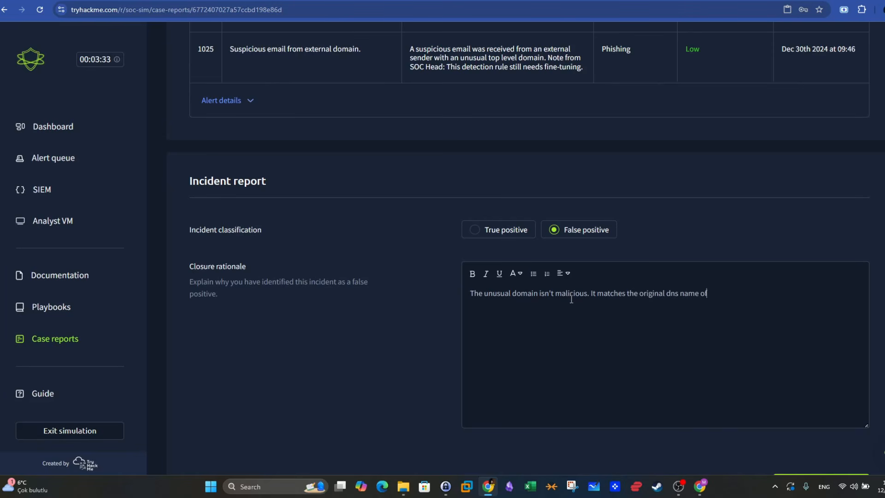
{"action": "type", "text": " Yahoo, yahoo.com."}
{"action": "key", "text": "Return"}
- Add a second paragraph to the rationale stating that the sender, identified by e-mail address, "didn't include any attachment in the email."
{"action": "type", "text": "The sender"}
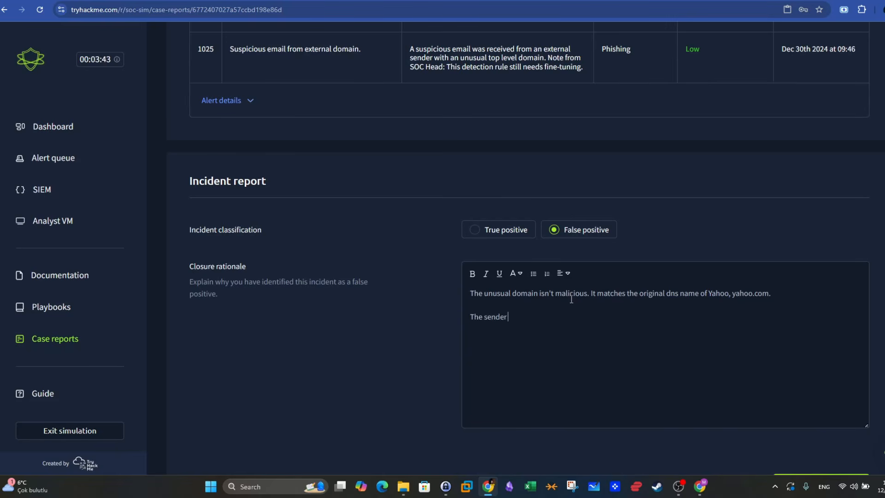
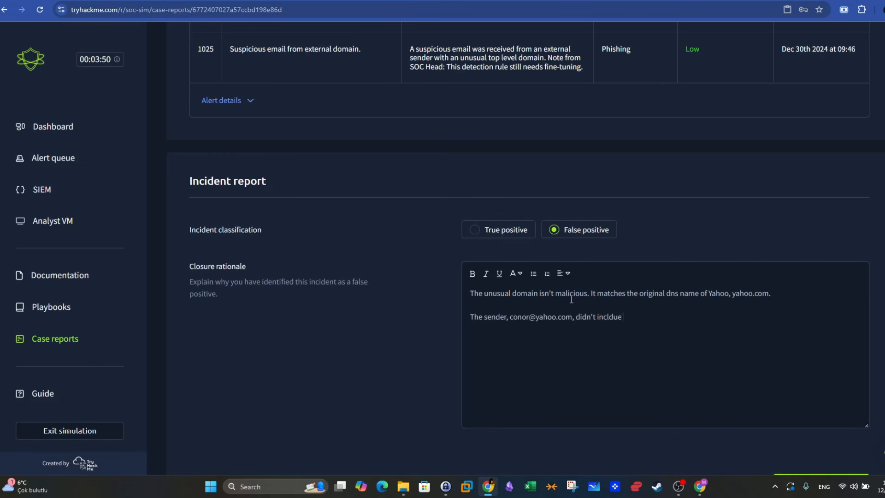
{"action": "type", "text": "ude any attachments"}
{"action": "type", "text": "n the email."}
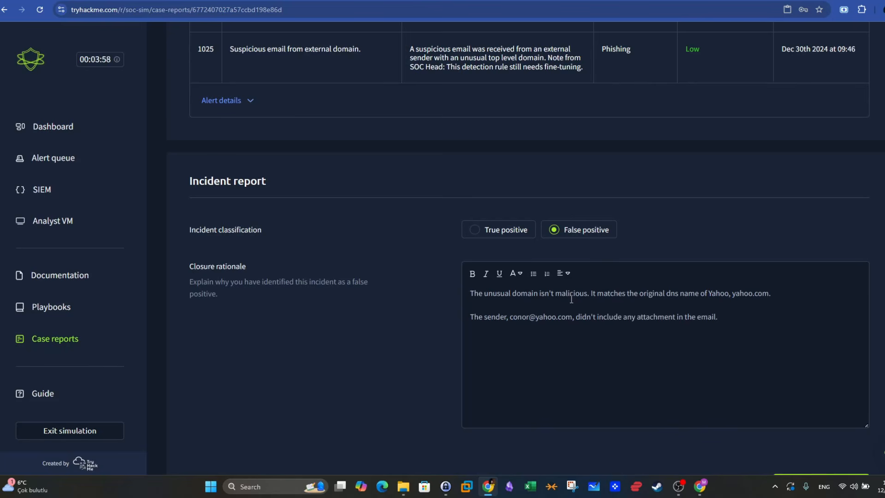
- Review the written rationale and submit the false positive case report for alert 1025
{"action": "left_click_drag", "start_coordinate": [769, 293], "coordinate": [703, 367]}
{"action": "left_click", "coordinate": [631, 317]}
{"action": "scroll", "coordinate": [650, 276], "scroll_direction": "down", "scroll_amount": 1}
{"action": "left_click", "coordinate": [812, 428]}
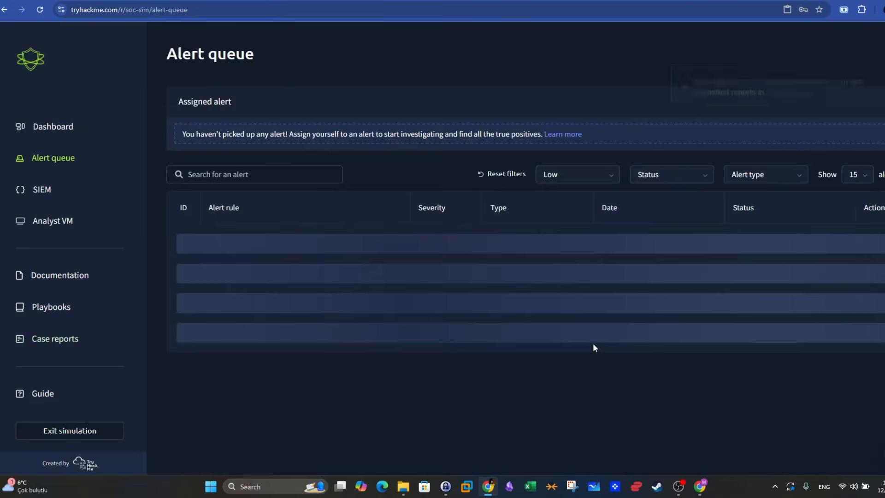
- Page through the low-severity alert queue to examine the remaining alerts and their statuses, ending back on page 1
{"action": "scroll", "coordinate": [601, 195], "scroll_direction": "down", "scroll_amount": 6}
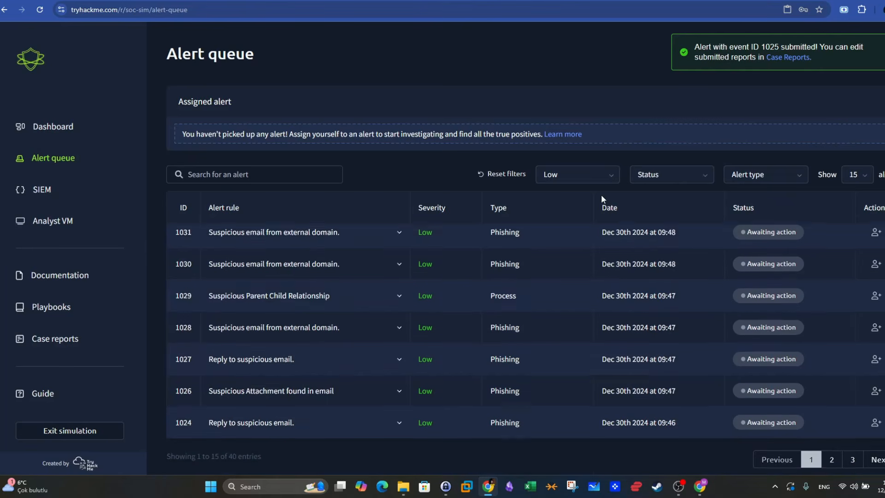
{"action": "left_click", "coordinate": [865, 452]}
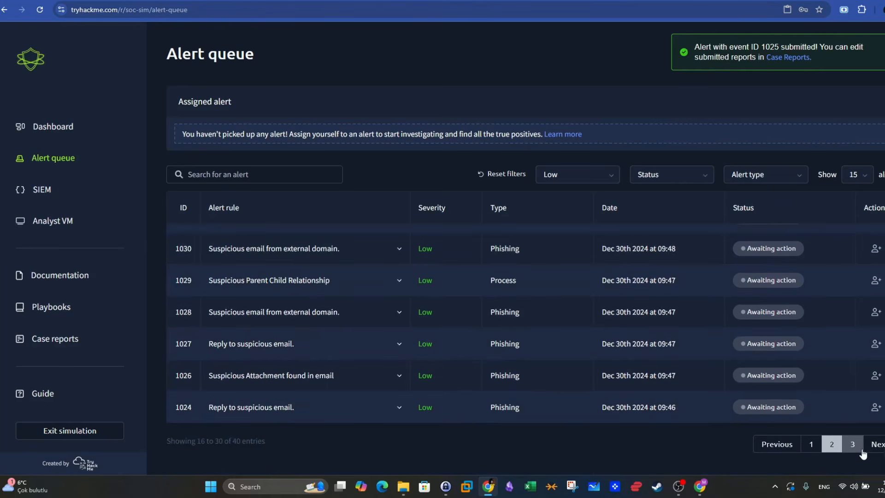
{"action": "left_click", "coordinate": [864, 452]}
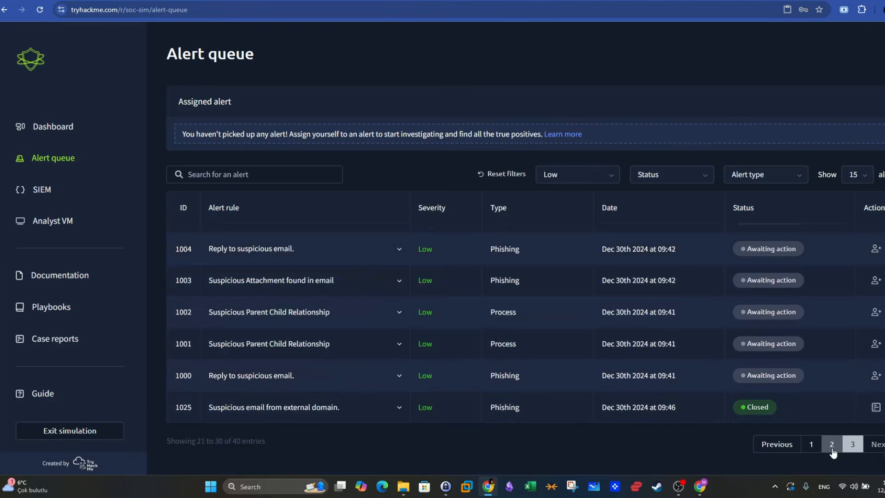
{"action": "left_click", "coordinate": [832, 446]}
{"action": "scroll", "coordinate": [821, 429], "scroll_direction": "down", "scroll_amount": 3}
{"action": "left_click", "coordinate": [853, 446]}
{"action": "left_click", "coordinate": [832, 445]}
{"action": "left_click", "coordinate": [853, 445]}
{"action": "left_click", "coordinate": [811, 445]}
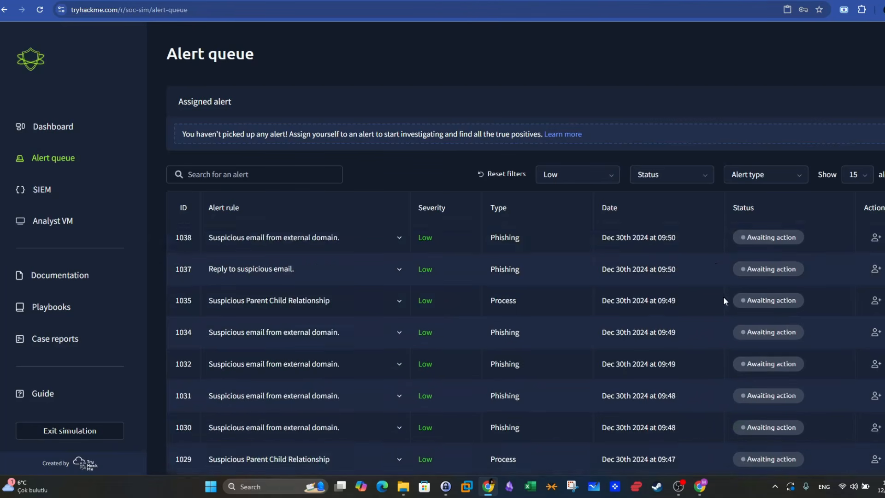
{"action": "left_click", "coordinate": [671, 177]}
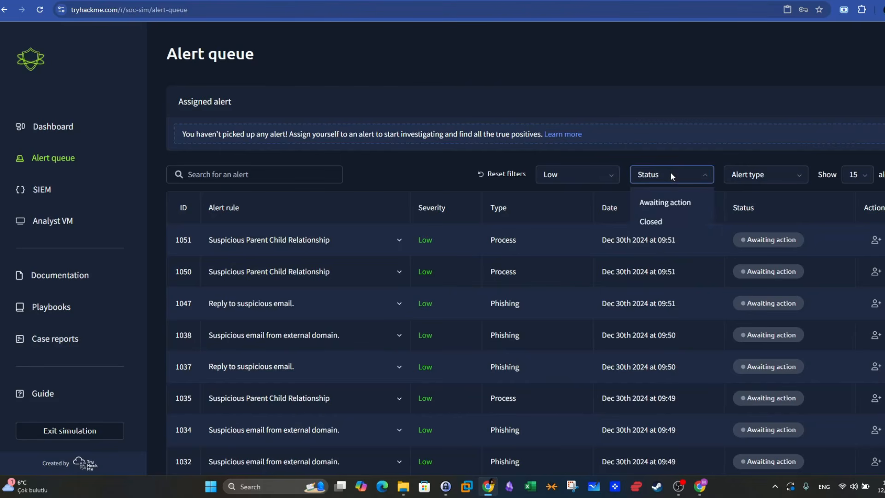
{"action": "left_click", "coordinate": [760, 176]}
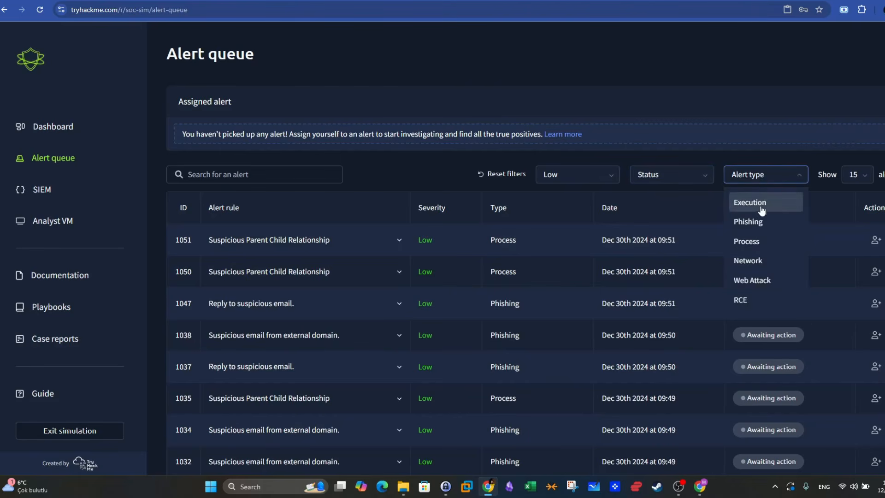
{"action": "left_click", "coordinate": [777, 175]}
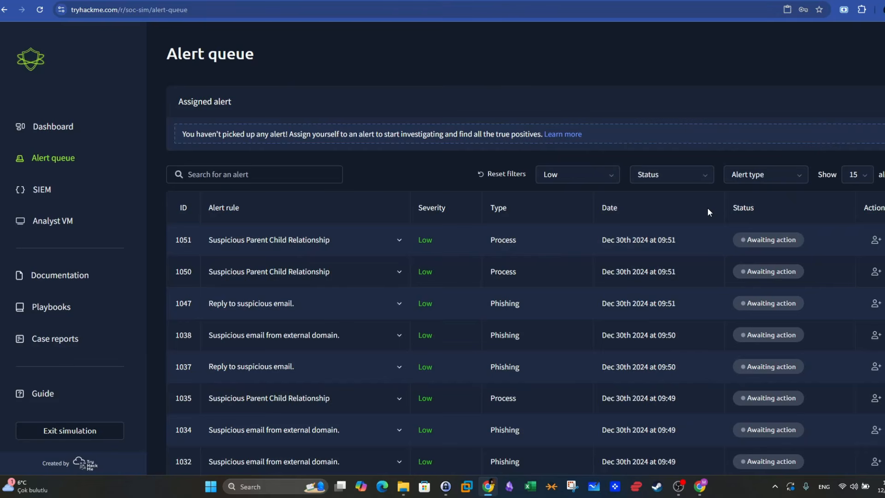
- Go to page 3 of the alert queue and compare the times of closed alert 1025 and alert 1000
{"action": "scroll", "coordinate": [710, 231], "scroll_direction": "down", "scroll_amount": 5}
{"action": "left_click", "coordinate": [853, 444]}
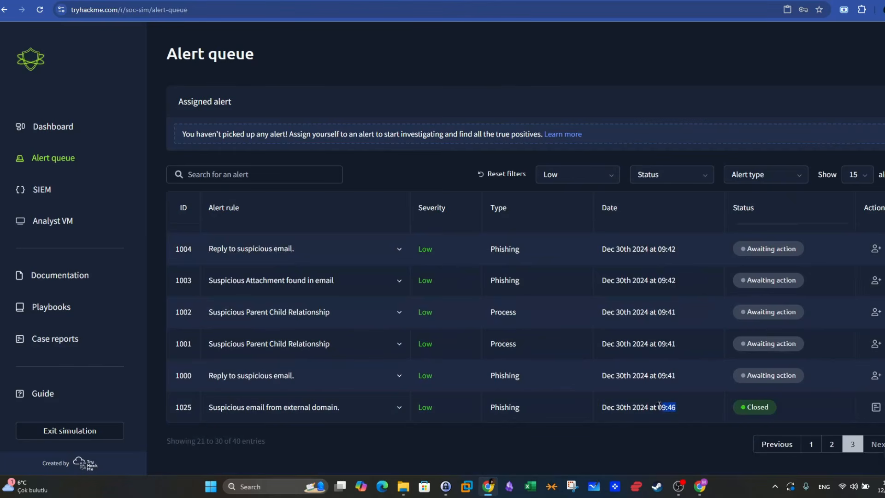
{"action": "left_click_drag", "start_coordinate": [659, 405], "coordinate": [629, 408]}
{"action": "left_click_drag", "start_coordinate": [677, 376], "coordinate": [619, 276]}
{"action": "left_click", "coordinate": [654, 375]}
{"action": "left_click_drag", "start_coordinate": [660, 406], "coordinate": [656, 406]}
{"action": "left_click", "coordinate": [683, 415]}
{"action": "left_click_drag", "start_coordinate": [661, 376], "coordinate": [676, 376]}
- Expand alert 1000 and read its description, the sender's domain and the email subject
{"action": "left_click", "coordinate": [425, 376]}
{"action": "scroll", "coordinate": [590, 354], "scroll_direction": "down", "scroll_amount": 3}
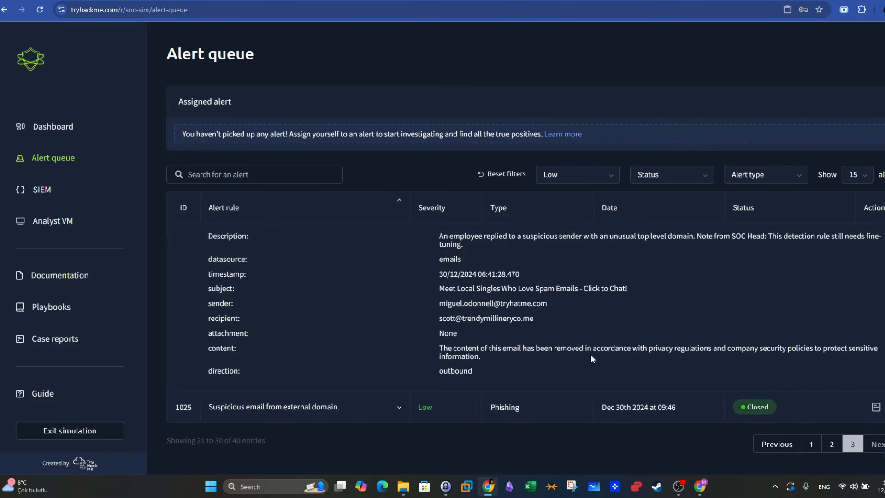
{"action": "scroll", "coordinate": [591, 354], "scroll_direction": "up", "scroll_amount": 1}
{"action": "left_click_drag", "start_coordinate": [436, 289], "coordinate": [503, 285]}
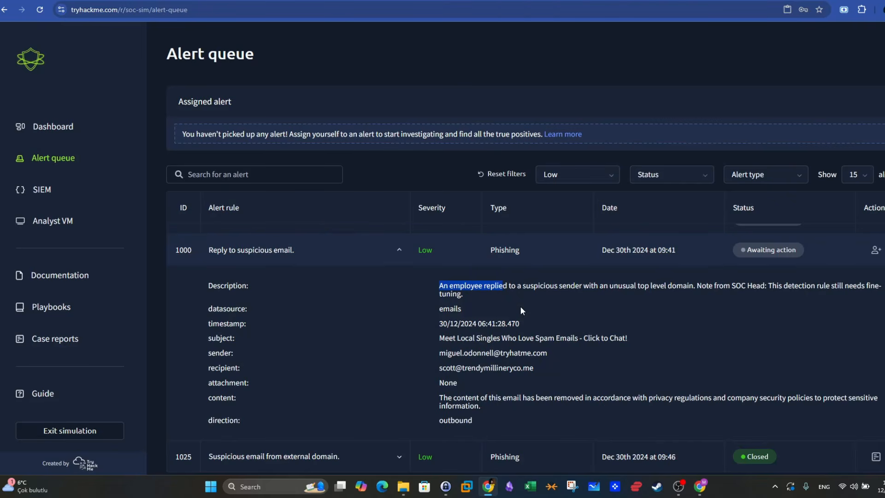
{"action": "left_click_drag", "start_coordinate": [498, 353], "coordinate": [546, 353]}
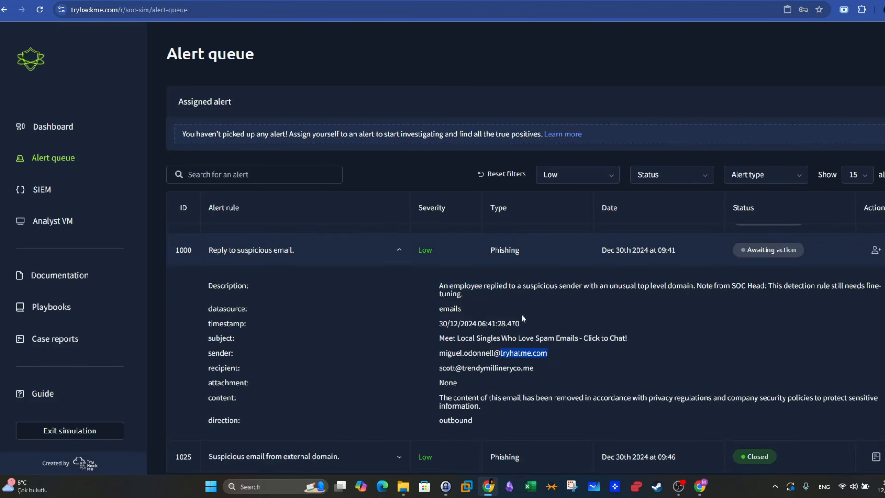
{"action": "left_click_drag", "start_coordinate": [444, 284], "coordinate": [684, 285]}
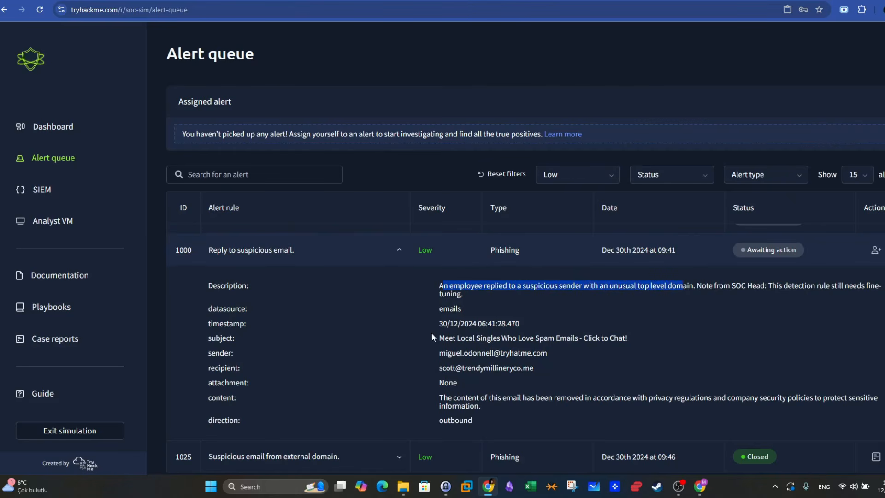
{"action": "left_click_drag", "start_coordinate": [439, 337], "coordinate": [623, 338]}
- Examine alert 1000's sender and recipient addresses, comparing their domains, and read the email content note
{"action": "scroll", "coordinate": [244, 298], "scroll_direction": "down", "scroll_amount": 1}
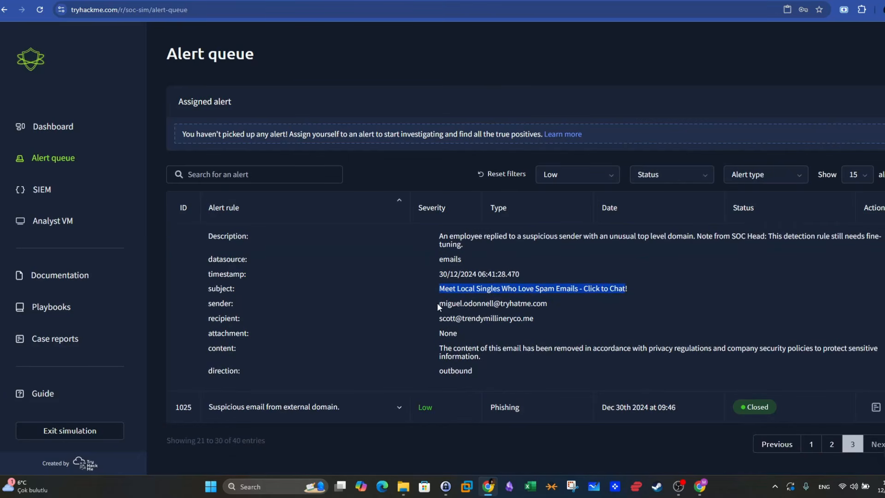
{"action": "left_click_drag", "start_coordinate": [437, 305], "coordinate": [492, 304]}
{"action": "left_click", "coordinate": [537, 318]}
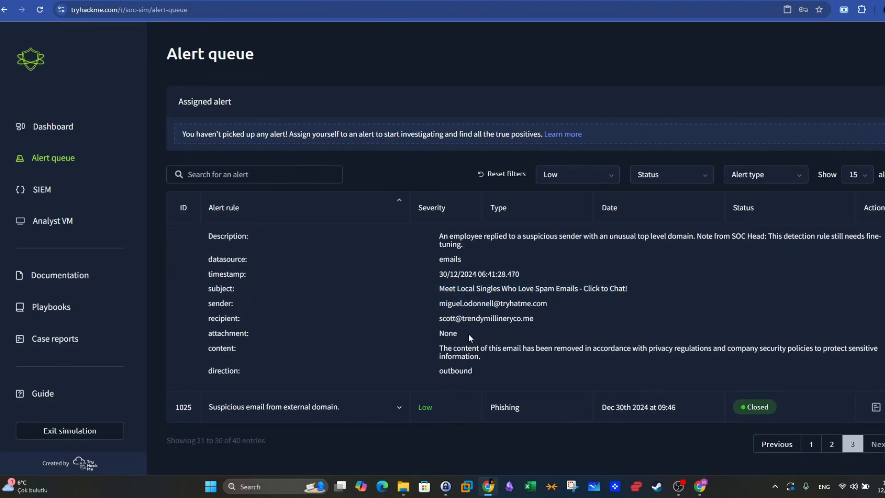
{"action": "left_click_drag", "start_coordinate": [534, 319], "coordinate": [490, 322]}
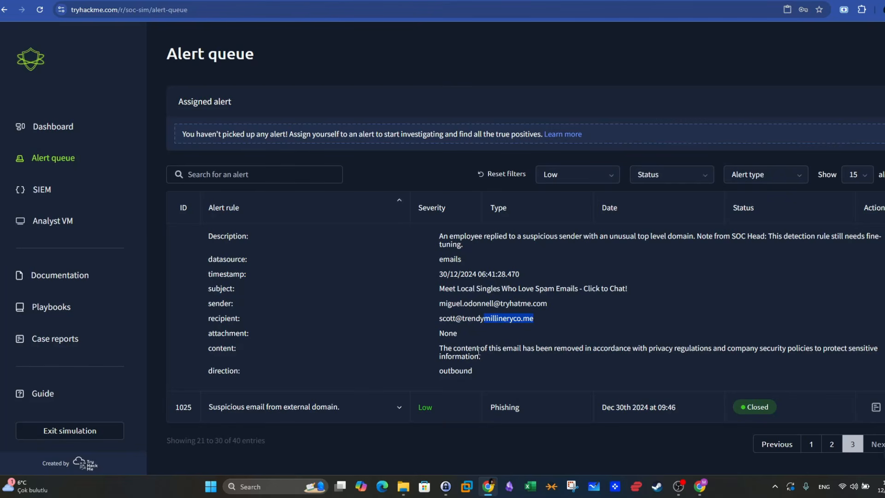
{"action": "left_click_drag", "start_coordinate": [535, 349], "coordinate": [624, 347]}
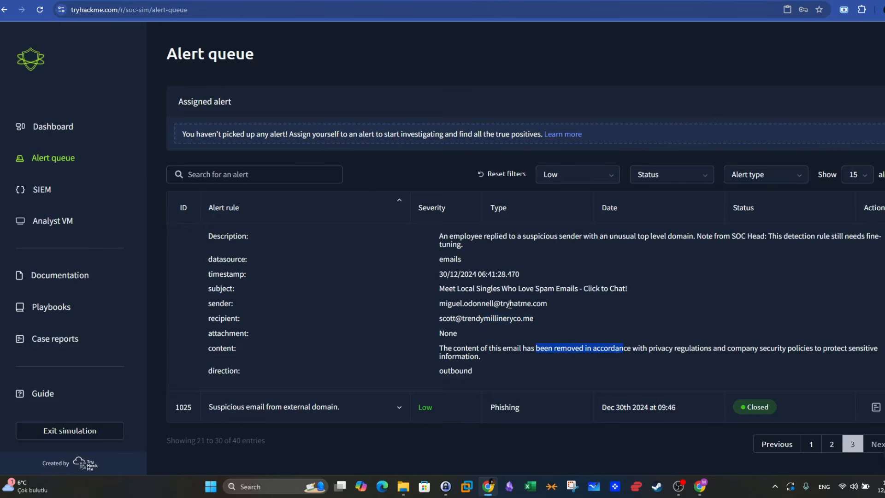
{"action": "left_click_drag", "start_coordinate": [501, 305], "coordinate": [548, 304]}
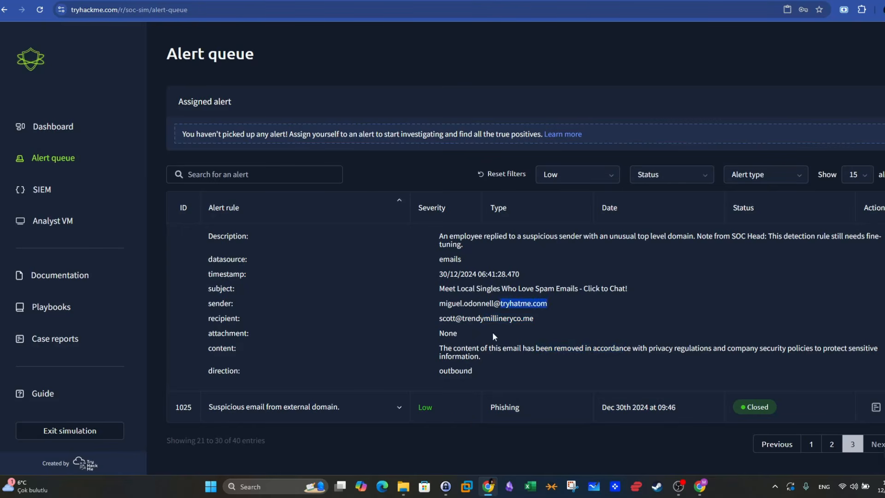
{"action": "left_click_drag", "start_coordinate": [463, 318], "coordinate": [536, 318]}
{"action": "key", "text": "ctrl+c"}
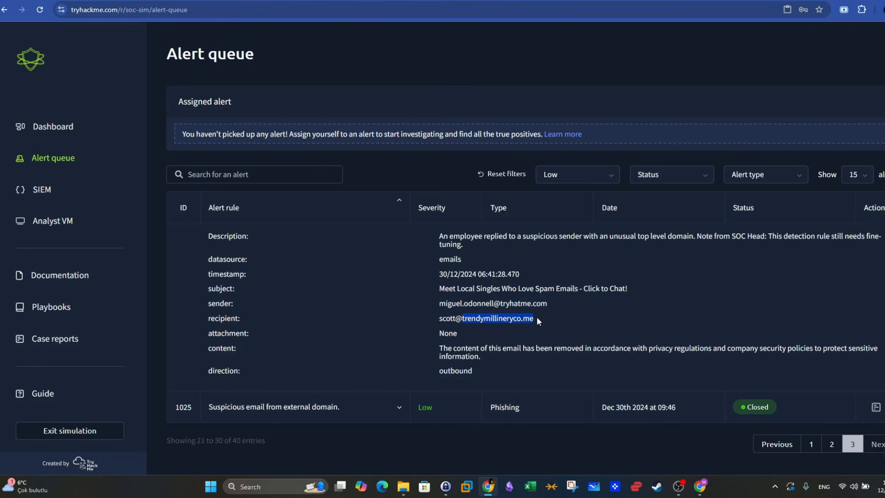
{"action": "left_click", "coordinate": [538, 318]}
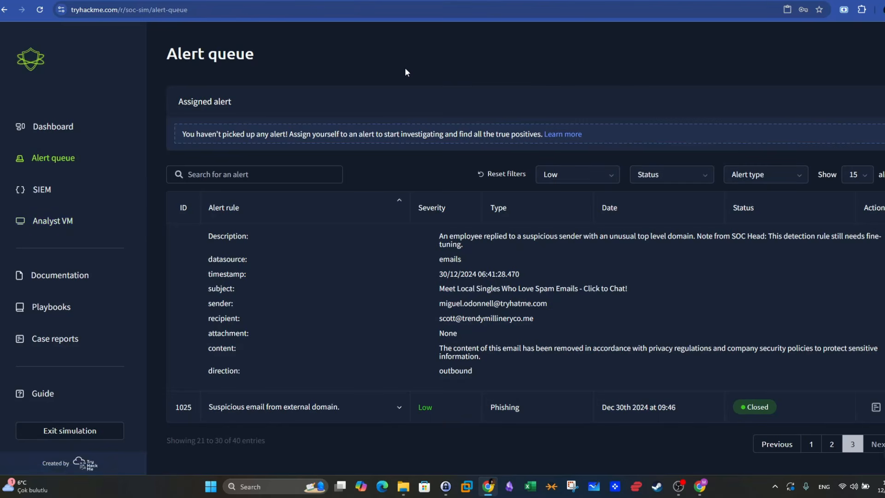
- Search the web for "cisco talos intelligence" in a new tab and open the Talos Intelligence Search page
{"action": "key", "text": "ctrl+t"}
{"action": "type", "text": "cis"}
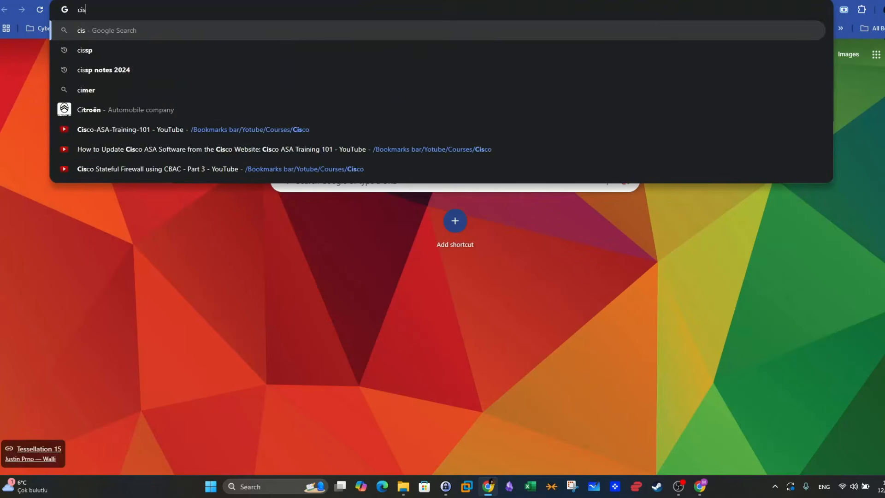
{"action": "type", "text": "co talos "}
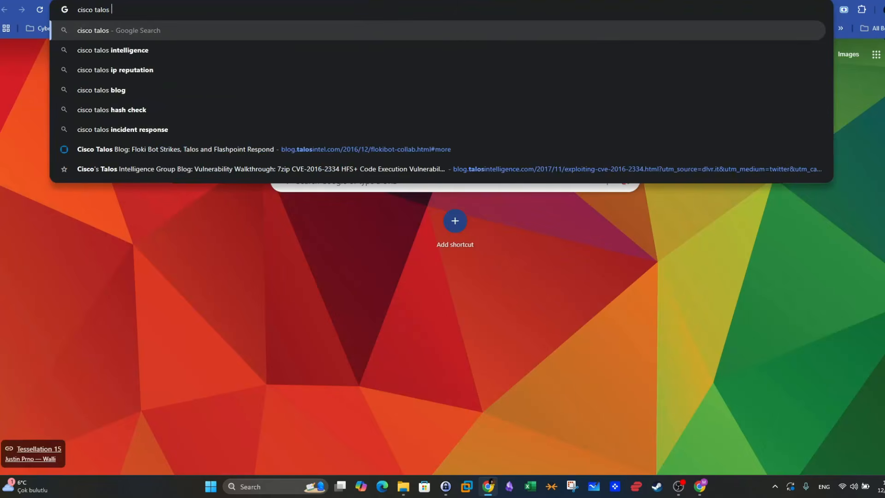
{"action": "type", "text": "intelligence"}
{"action": "key", "text": "Return"}
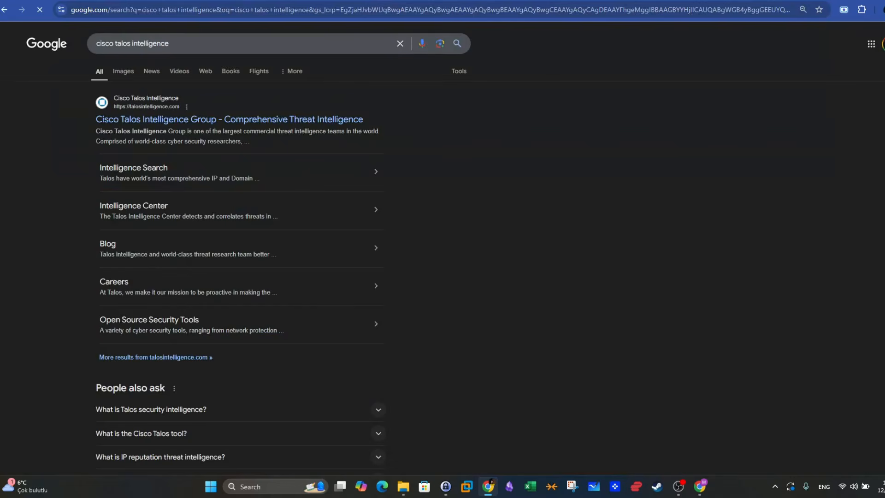
{"action": "left_click", "coordinate": [273, 120]}
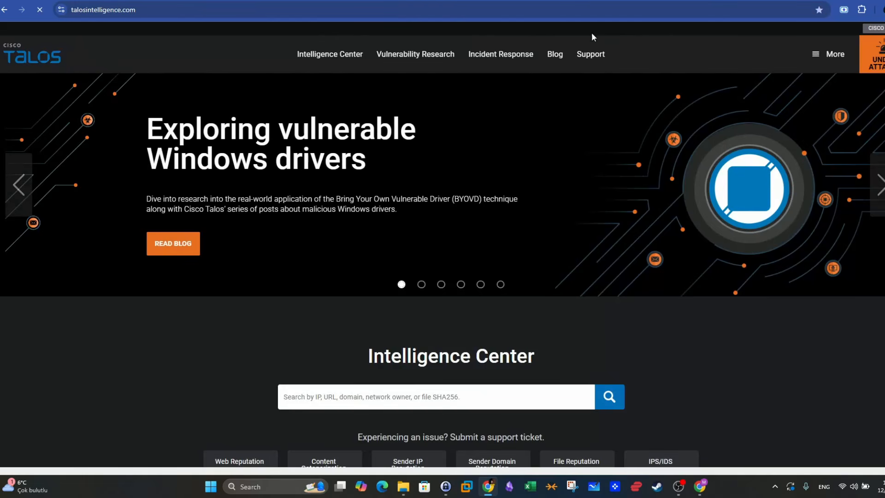
{"action": "mouse_move", "coordinate": [344, 59]}
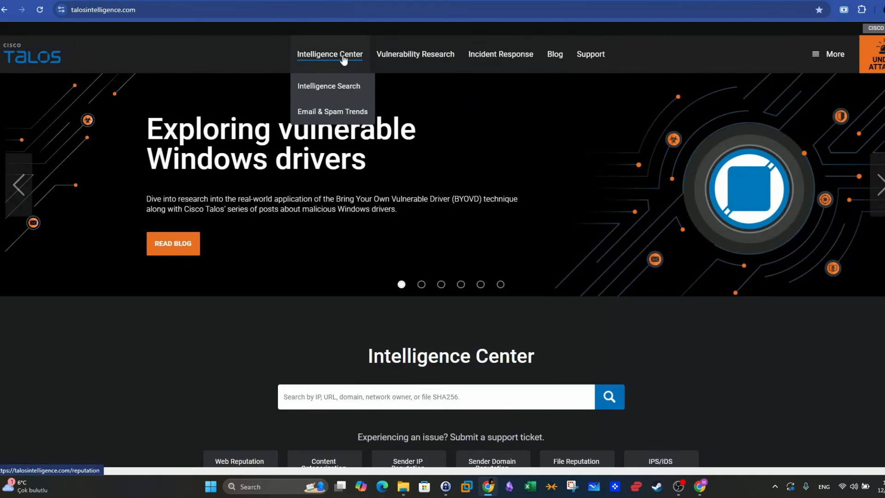
{"action": "left_click", "coordinate": [356, 90]}
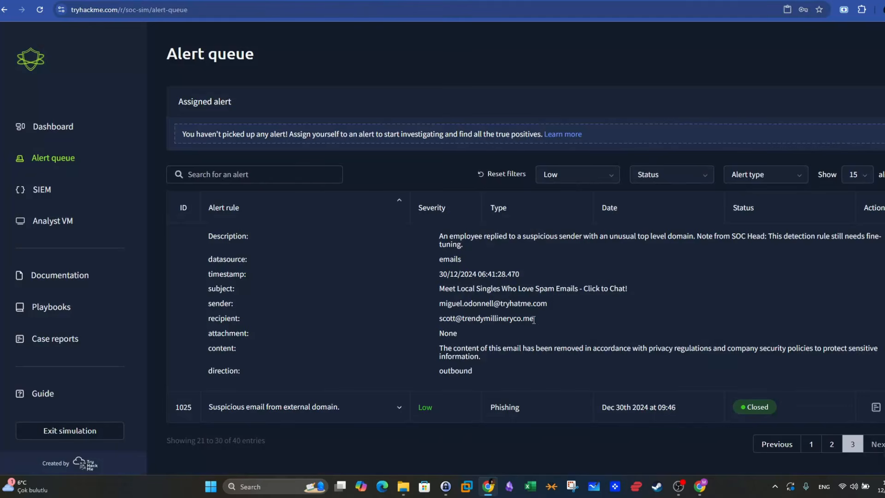
- Copy the recipient domain trendymillineryco.me from alert 1000 and look up its reputation in Talos
{"action": "left_click_drag", "start_coordinate": [534, 319], "coordinate": [464, 322]}
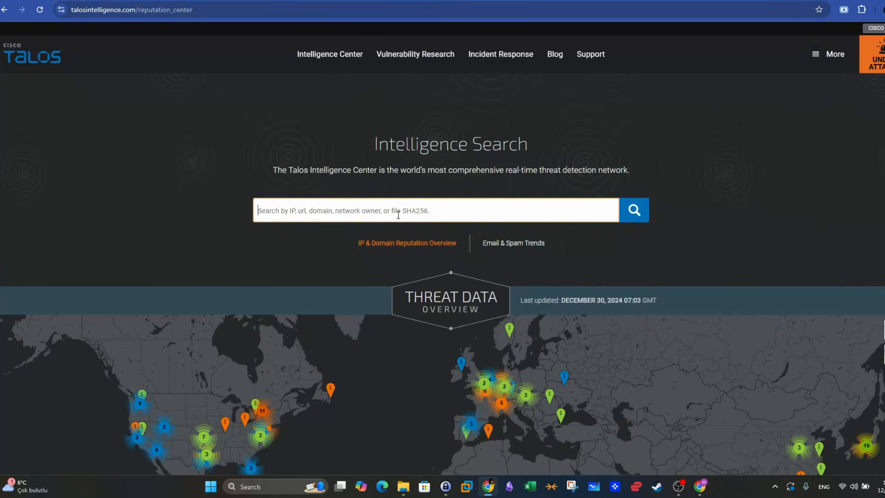
{"action": "key", "text": "ctrl+v"}
{"action": "left_click", "coordinate": [648, 213]}
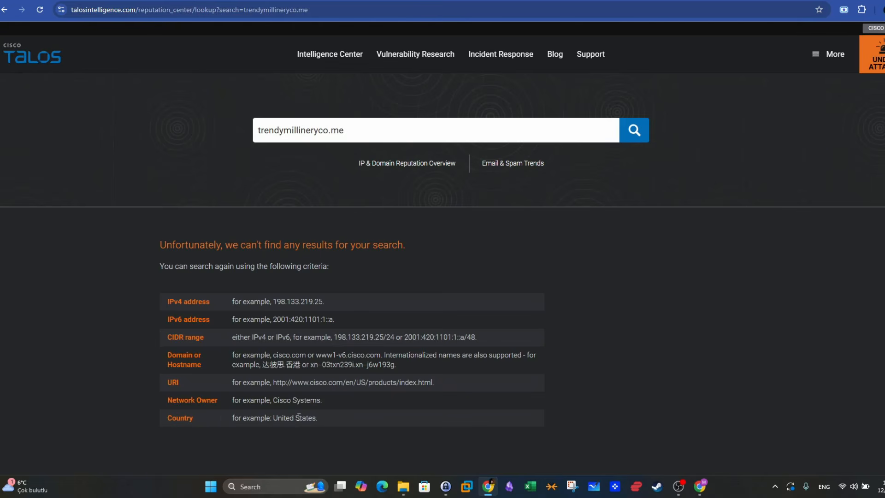
- Review the example search criteria on the Talos page and copy the example IPv4 address 198.133.219.25
{"action": "left_click_drag", "start_coordinate": [324, 401], "coordinate": [301, 418]}
{"action": "scroll", "coordinate": [346, 369], "scroll_direction": "down", "scroll_amount": 6}
{"action": "scroll", "coordinate": [346, 370], "scroll_direction": "up", "scroll_amount": 6}
{"action": "left_click_drag", "start_coordinate": [274, 301], "coordinate": [324, 302]}
{"action": "right_click", "coordinate": [322, 306]}
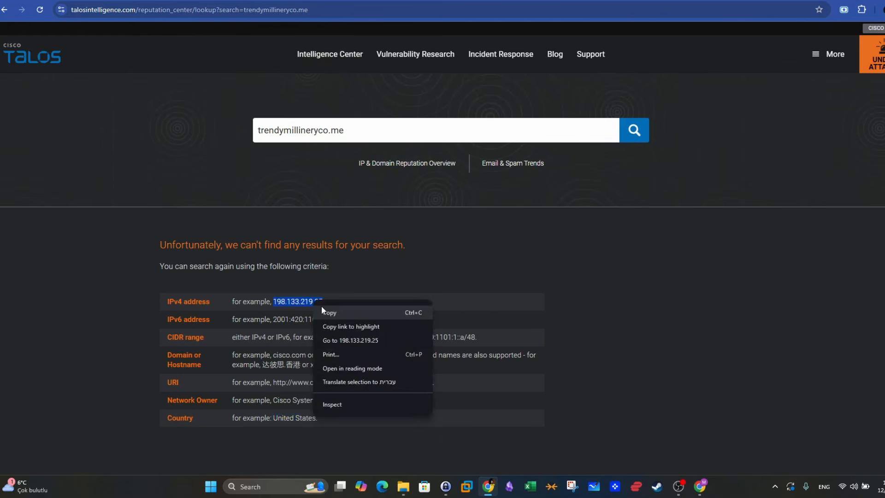
{"action": "left_click", "coordinate": [324, 312]}
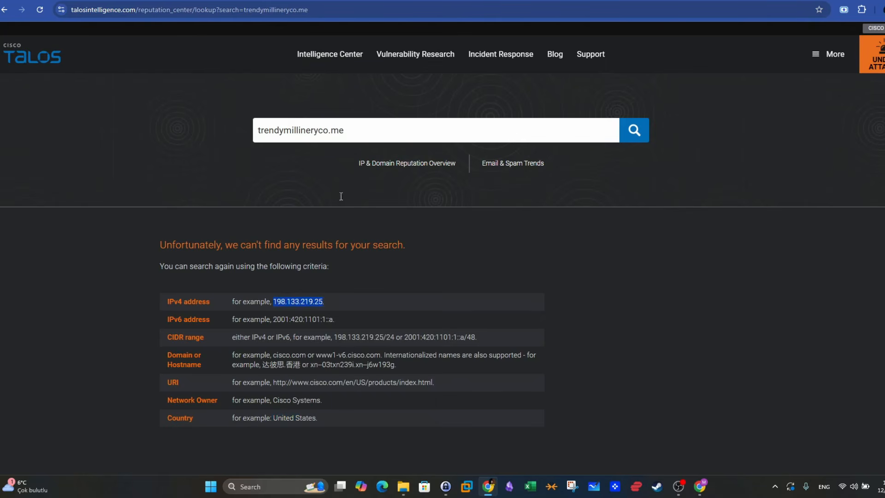
- Return to the alert queue, recheck alert 1000's sender and recipient, and take ownership of the alert without classifying it
{"action": "left_click", "coordinate": [199, 1]}
{"action": "scroll", "coordinate": [676, 278], "scroll_direction": "up", "scroll_amount": 1}
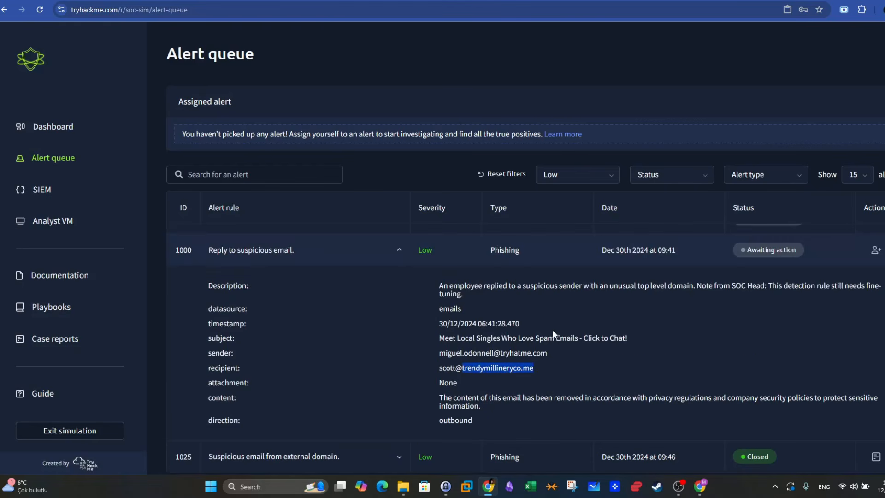
{"action": "left_click_drag", "start_coordinate": [549, 354], "coordinate": [416, 358]}
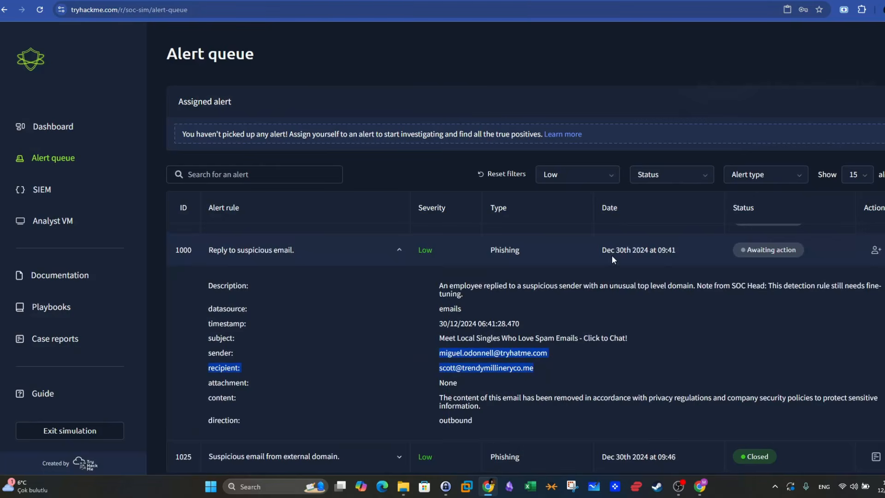
{"action": "left_click", "coordinate": [765, 136]}
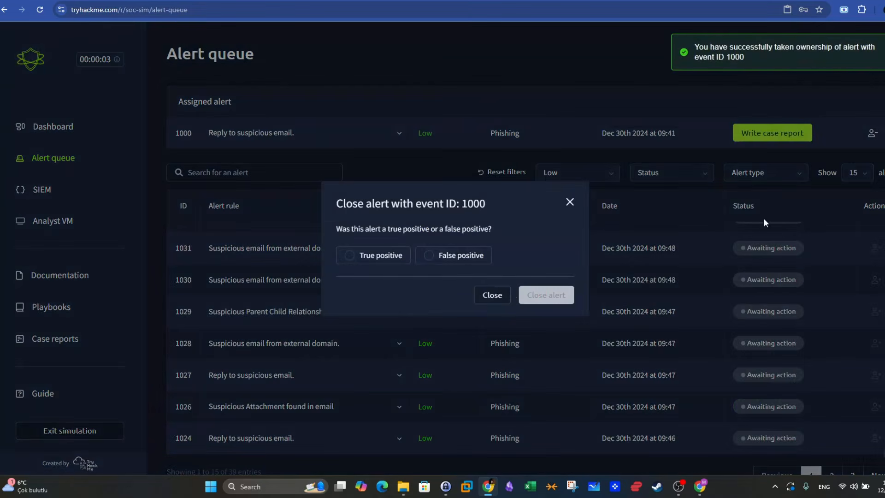
{"action": "left_click", "coordinate": [570, 203]}
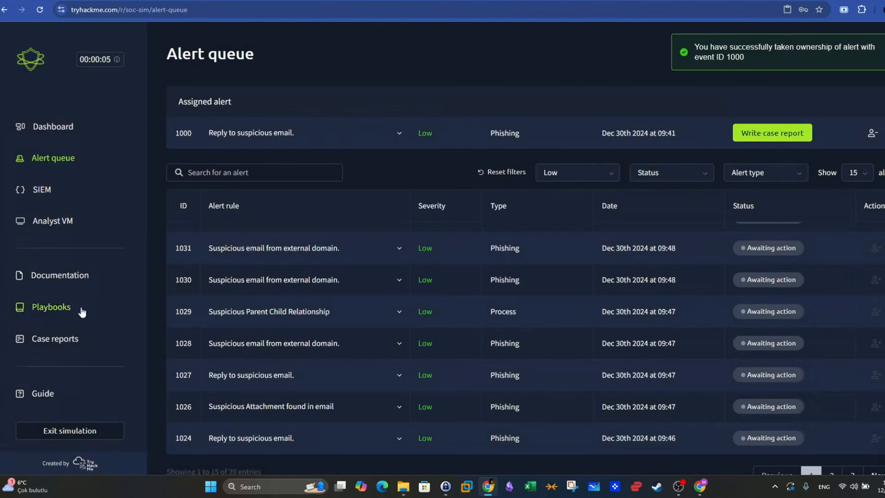
- Open the case report for alert 1025 and copy its whole closure rationale
{"action": "left_click", "coordinate": [64, 339]}
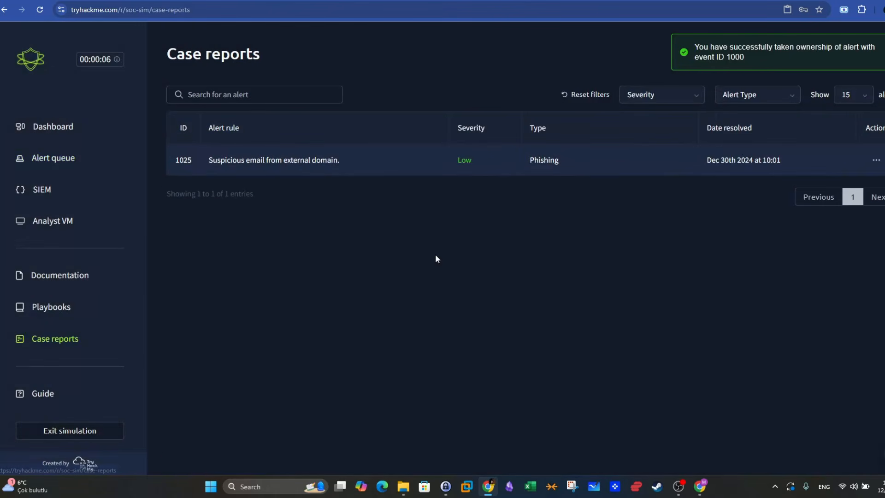
{"action": "left_click", "coordinate": [878, 163]}
{"action": "left_click", "coordinate": [848, 189]}
{"action": "scroll", "coordinate": [728, 308], "scroll_direction": "down", "scroll_amount": 3}
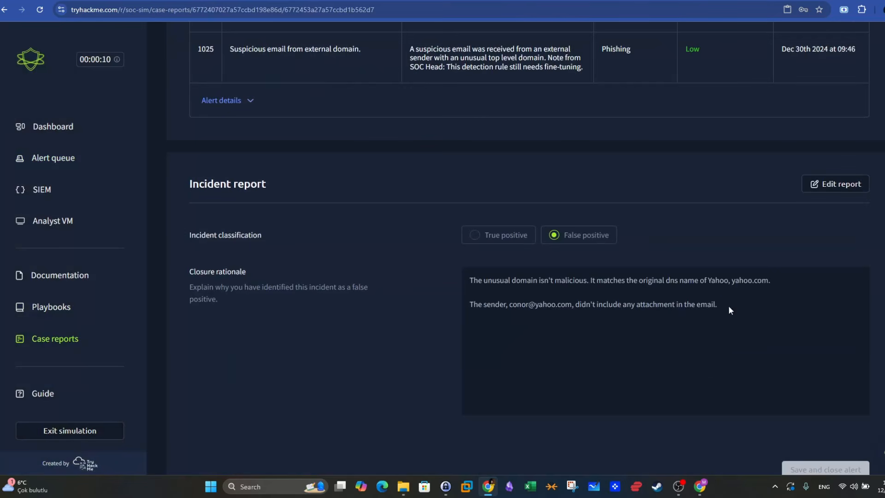
{"action": "left_click_drag", "start_coordinate": [728, 305], "coordinate": [470, 278]}
{"action": "right_click", "coordinate": [504, 293]}
{"action": "left_click", "coordinate": [512, 298]}
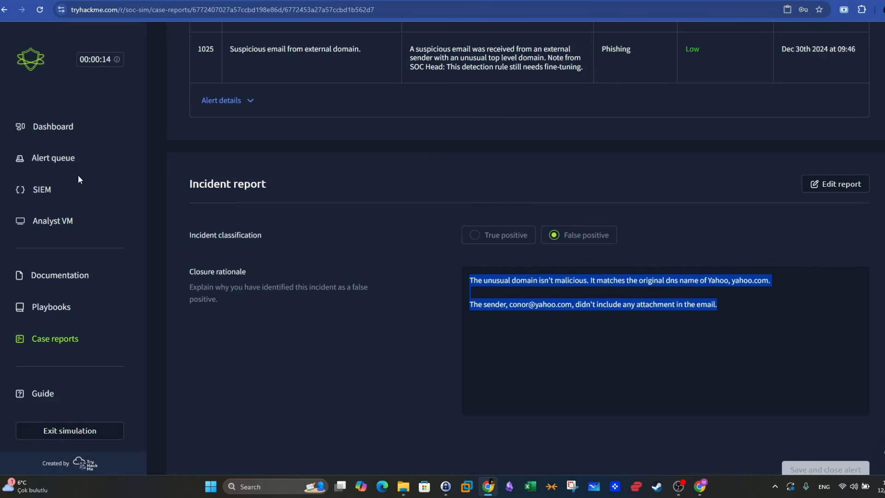
- Start alert 1000's case report as a false positive and paste the copied rationale into its closure rationale
{"action": "left_click", "coordinate": [62, 161]}
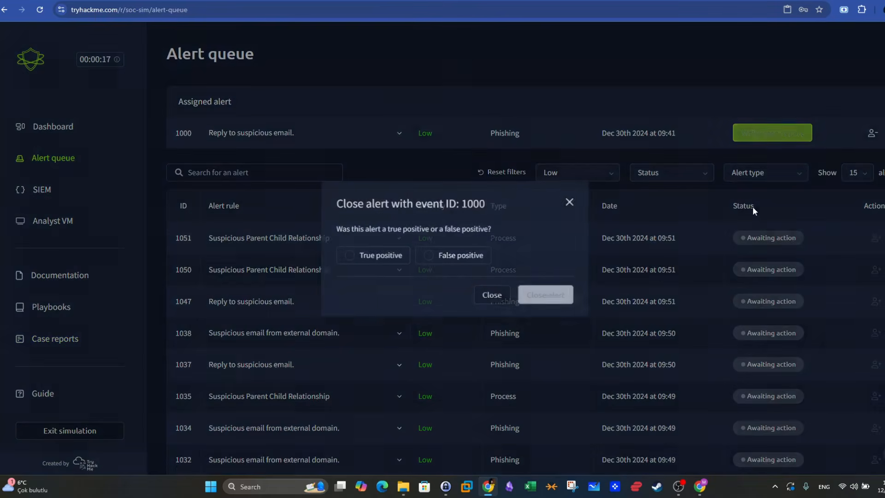
{"action": "left_click", "coordinate": [429, 255]}
{"action": "left_click", "coordinate": [545, 294]}
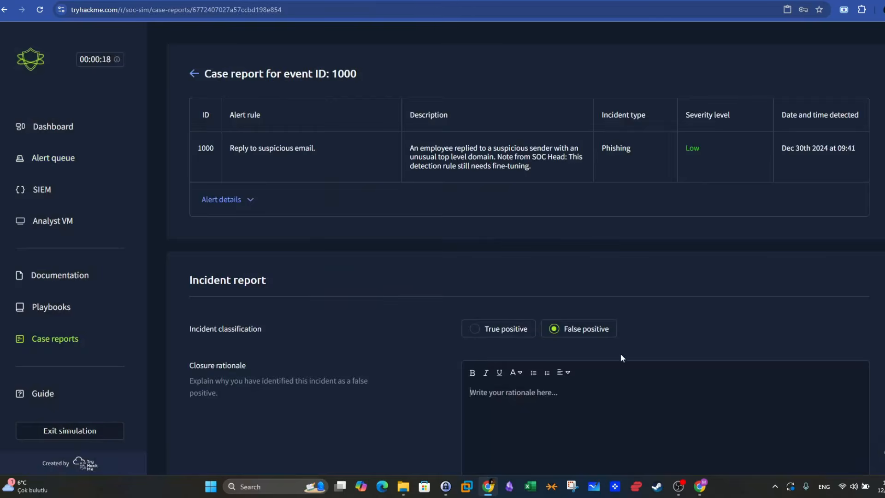
{"action": "key", "text": "ctrl+v"}
{"action": "scroll", "coordinate": [618, 337], "scroll_direction": "down", "scroll_amount": 3}
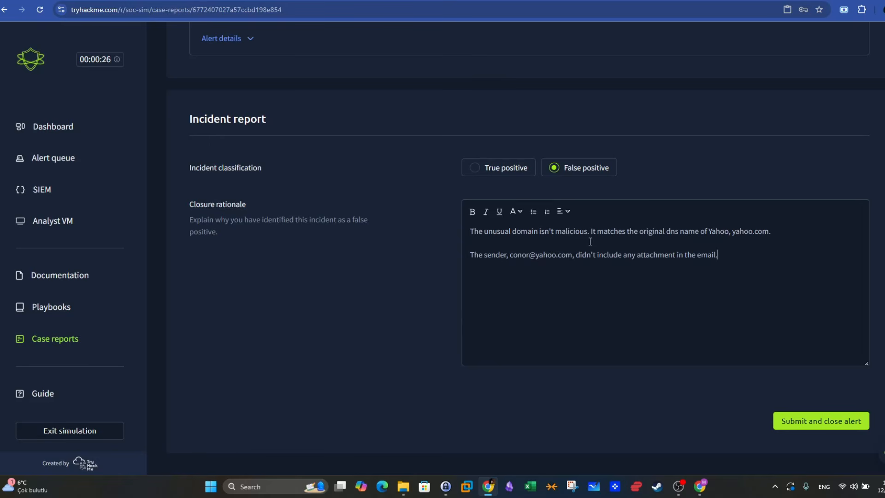
- Expand the alert details in alert 1000's case report and copy the sender's domain tryhatme.com
{"action": "scroll", "coordinate": [507, 258], "scroll_direction": "up", "scroll_amount": 1}
{"action": "scroll", "coordinate": [486, 267], "scroll_direction": "up", "scroll_amount": 2}
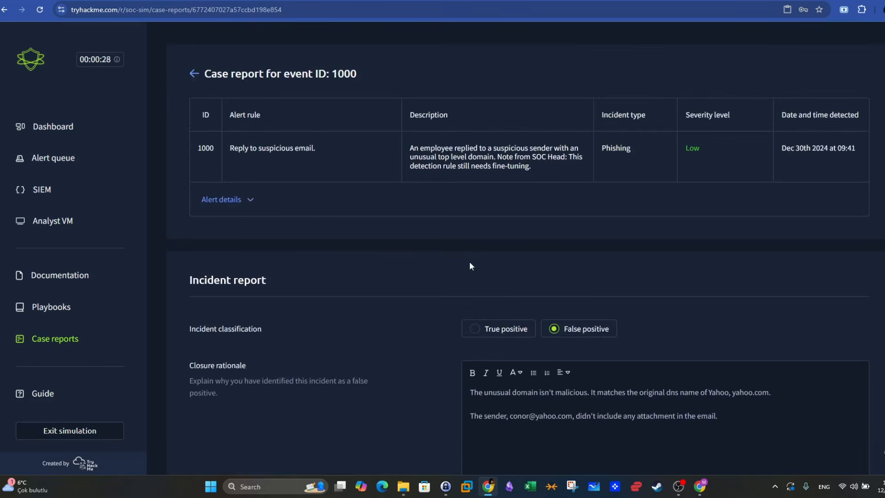
{"action": "left_click", "coordinate": [239, 201]}
{"action": "scroll", "coordinate": [527, 301], "scroll_direction": "down", "scroll_amount": 2}
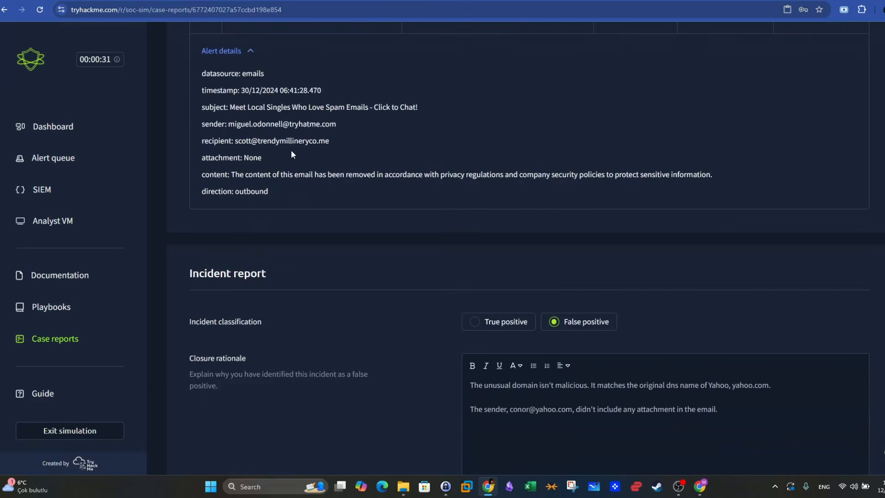
{"action": "scroll", "coordinate": [320, 160], "scroll_direction": "up", "scroll_amount": 3}
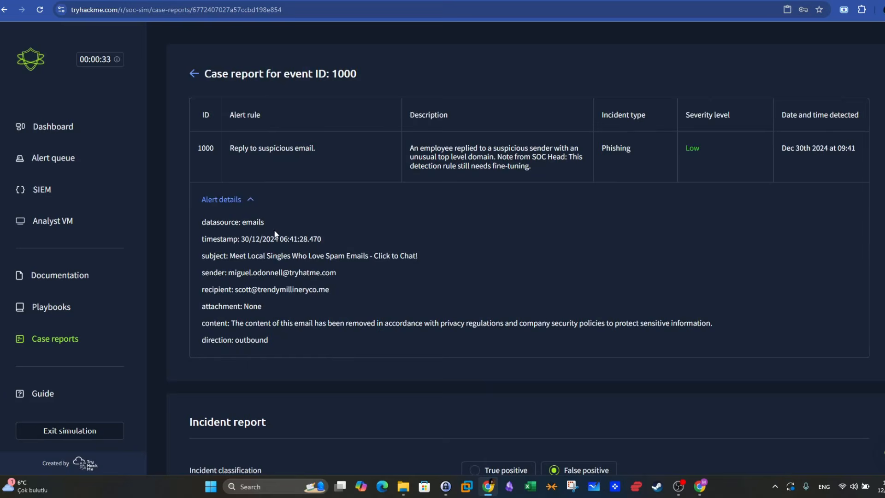
{"action": "scroll", "coordinate": [277, 235], "scroll_direction": "down", "scroll_amount": 2}
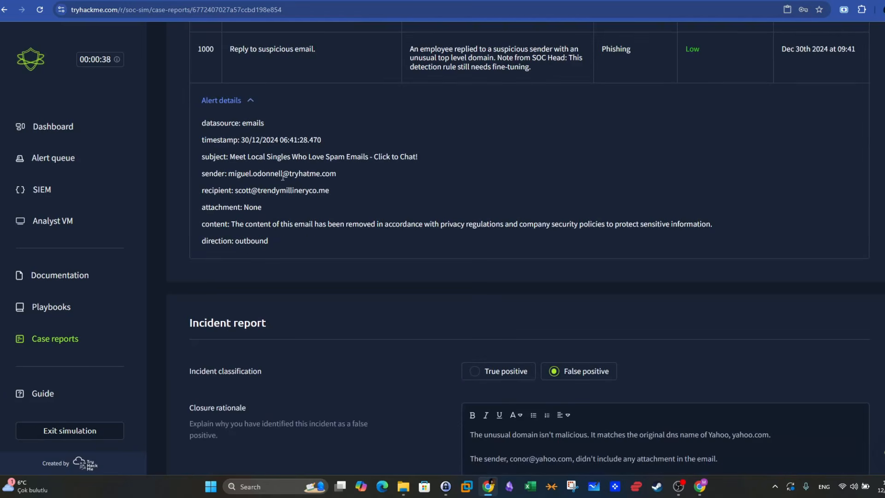
{"action": "left_click_drag", "start_coordinate": [292, 173], "coordinate": [337, 174]}
{"action": "right_click", "coordinate": [343, 184]}
{"action": "left_click", "coordinate": [351, 187]}
{"action": "scroll", "coordinate": [600, 257], "scroll_direction": "down", "scroll_amount": 1}
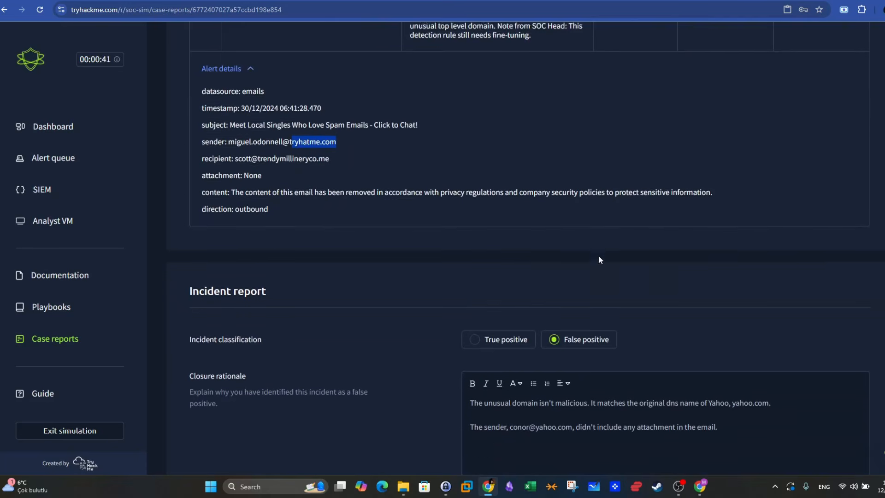
{"action": "left_click_drag", "start_coordinate": [289, 123], "coordinate": [337, 123]}
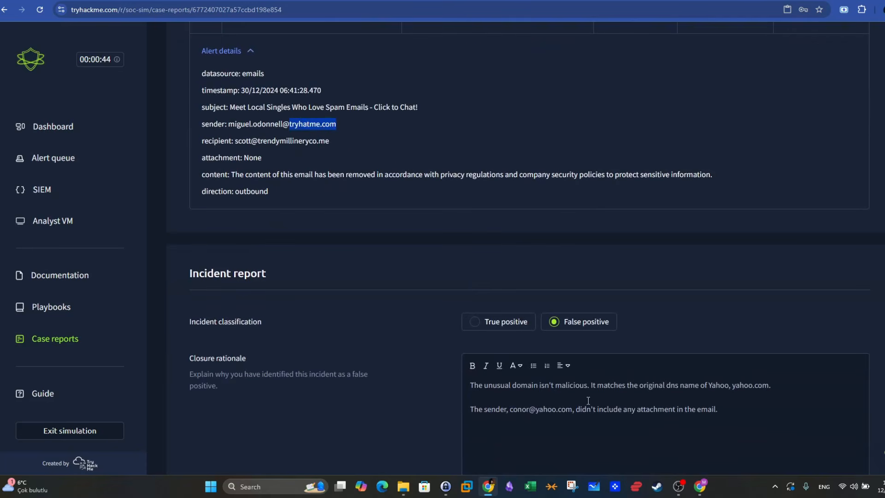
- Insert "of the sender" after "The unusual domain" in the rationale's first sentence
{"action": "left_click", "coordinate": [540, 390]}
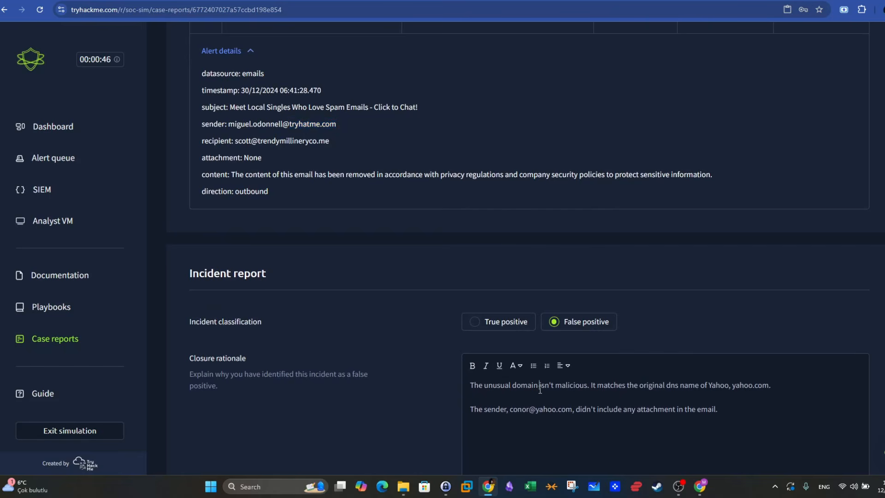
{"action": "type", "text": "of the sd"}
{"action": "key", "text": "BackSpace"}
{"action": "type", "text": "ender"}
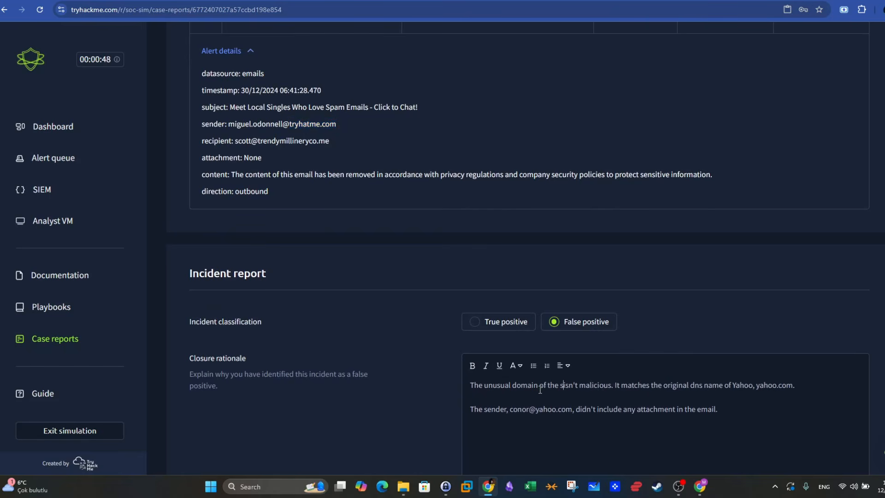
{"action": "scroll", "coordinate": [586, 364], "scroll_direction": "down", "scroll_amount": 2}
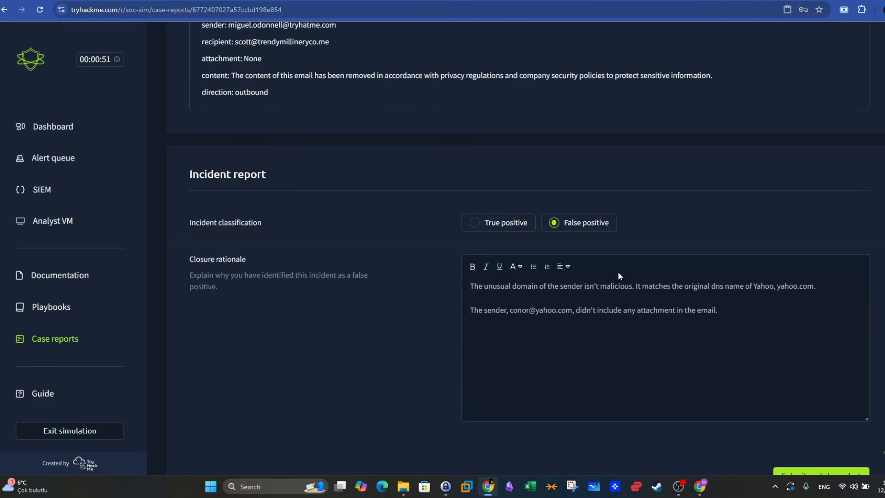
{"action": "scroll", "coordinate": [618, 274], "scroll_direction": "up", "scroll_amount": 2}
- Replace "Yahoo" with "Tryhatme" and "yahoo.com" with "tryhatme.com" in the rationale's first sentence
{"action": "double_click", "coordinate": [756, 385]}
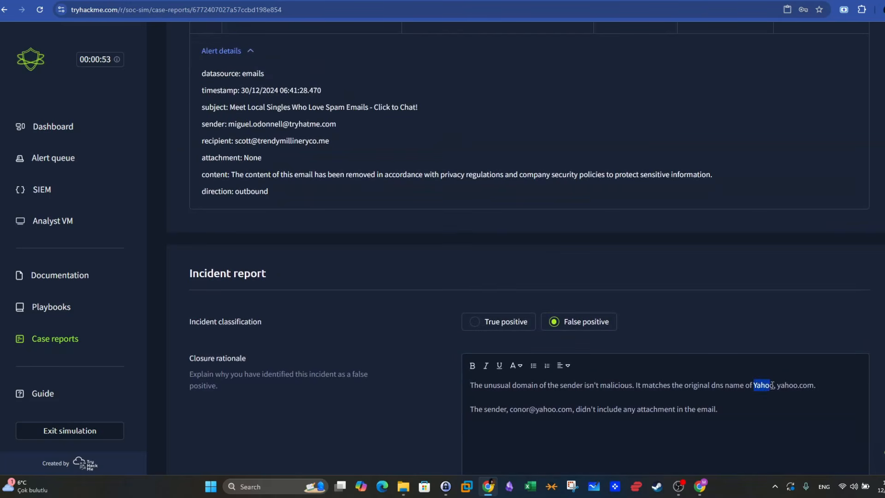
{"action": "type", "text": "Try"}
{"action": "type", "text": "hatme"}
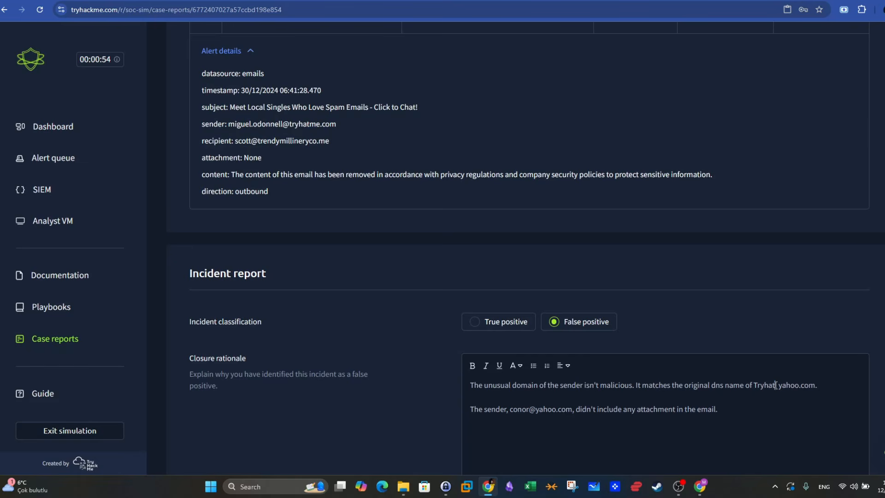
{"action": "left_click_drag", "start_coordinate": [790, 385], "coordinate": [827, 386]}
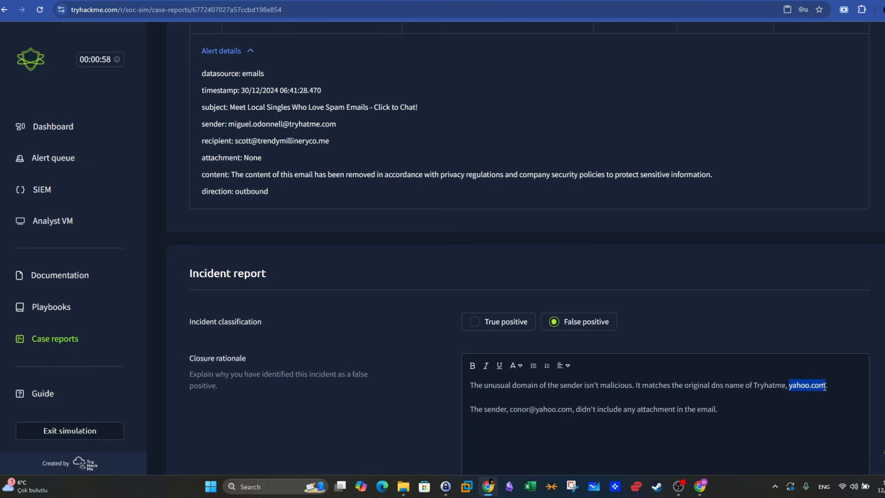
{"action": "type", "text": "tryhatme.com"}
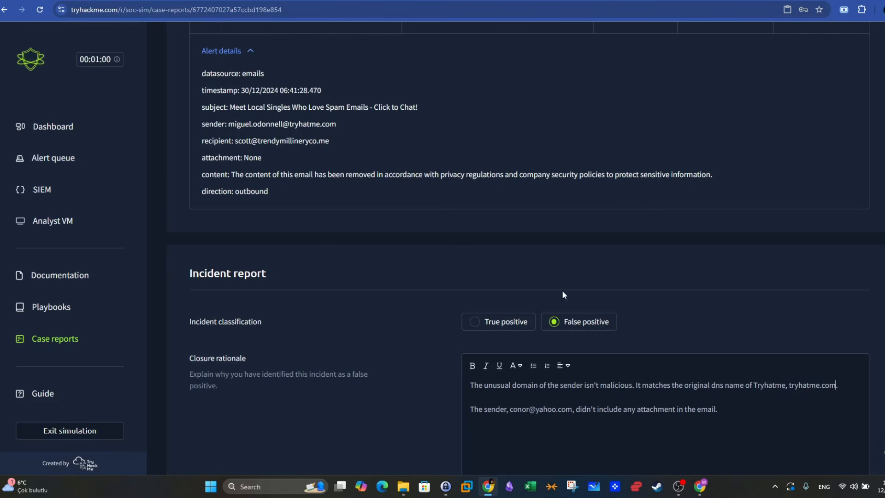
- Change "sender" to "recipient" in the rationale's second sentence and replace the e-mail address with the alert's recipient address
{"action": "scroll", "coordinate": [243, 153], "scroll_direction": "down", "scroll_amount": 2}
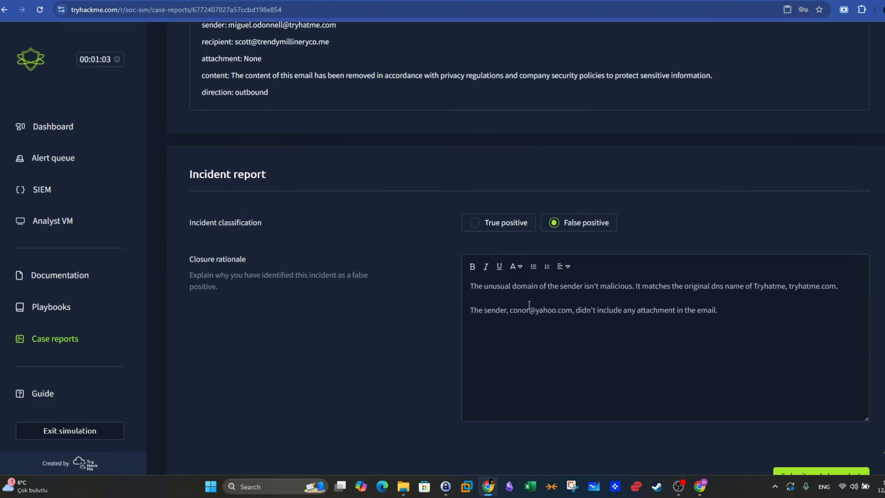
{"action": "scroll", "coordinate": [462, 313], "scroll_direction": "up", "scroll_amount": 1}
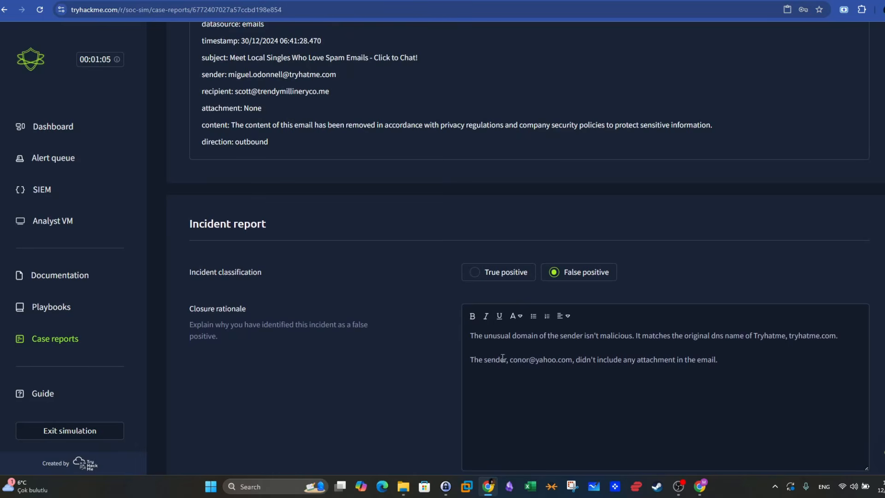
{"action": "left_click_drag", "start_coordinate": [204, 90], "coordinate": [232, 91]}
{"action": "left_click_drag", "start_coordinate": [506, 359], "coordinate": [483, 360]}
{"action": "key", "text": "ctrl+v"}
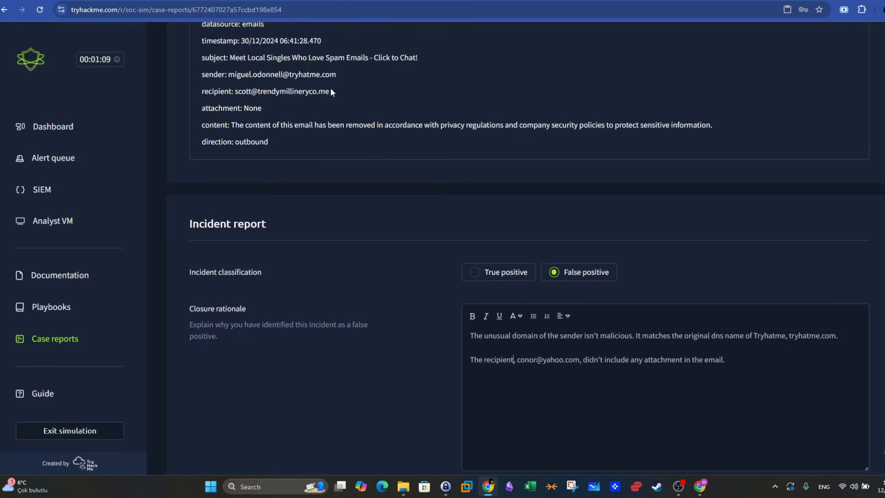
{"action": "left_click_drag", "start_coordinate": [330, 92], "coordinate": [235, 91]}
{"action": "left_click_drag", "start_coordinate": [519, 359], "coordinate": [580, 359]}
{"action": "key", "text": "ctrl+v"}
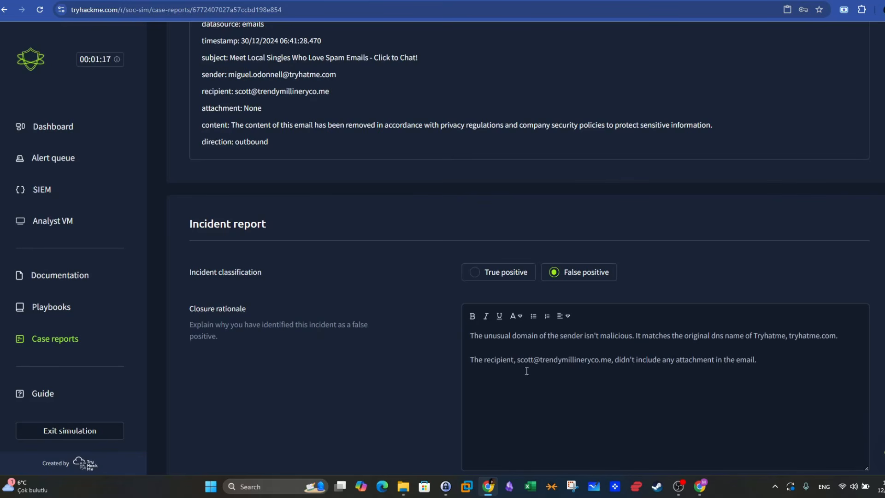
- Reword the second sentence as "The recipient domain, trendymillineryco.me, was also determined not to be malicious."
{"action": "left_click", "coordinate": [517, 359]}
{"action": "key", "text": "BackSpace"}
{"action": "type", "text": "domain"}
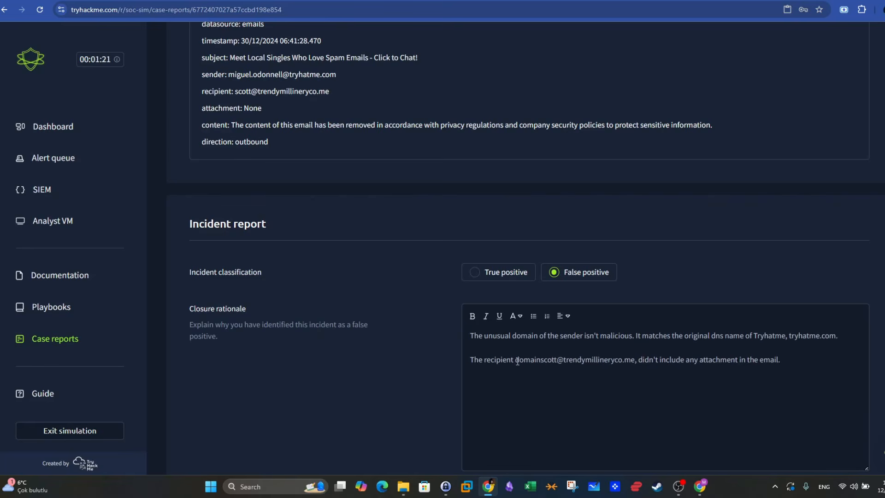
{"action": "type", "text": ","}
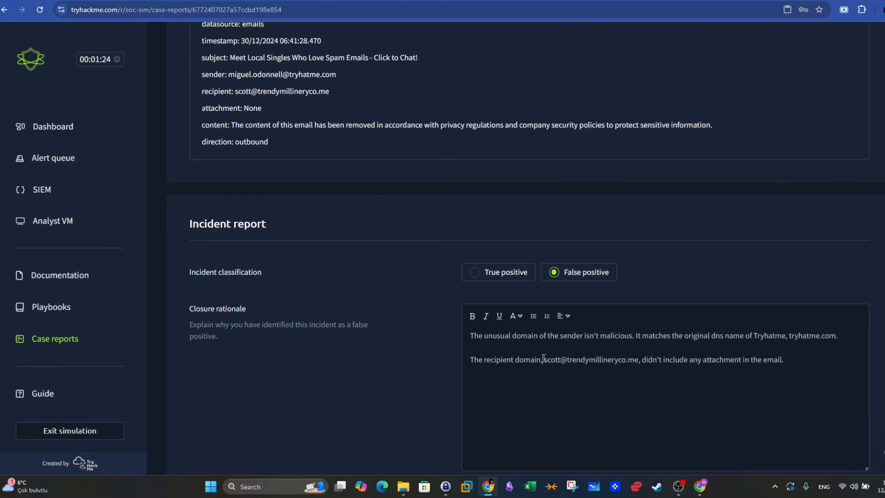
{"action": "left_click_drag", "start_coordinate": [545, 360], "coordinate": [797, 360]}
{"action": "key", "text": "BackSpace"}
{"action": "key", "text": "BackSpace"}
{"action": "type", "text": "was al"}
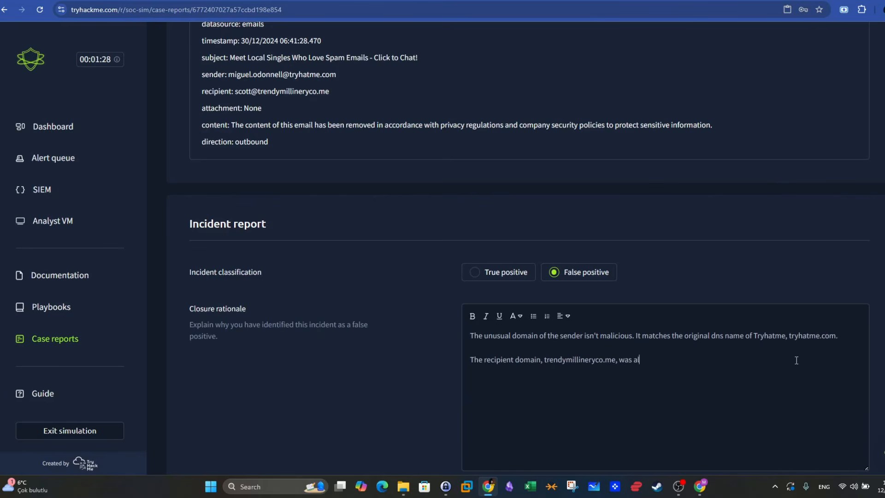
{"action": "type", "text": "so determined not to be malicious."}
- Add a separate closing paragraph to the rationale reading "The email didn't contain any attachment."
{"action": "key", "text": "Return"}
{"action": "key", "text": "Return"}
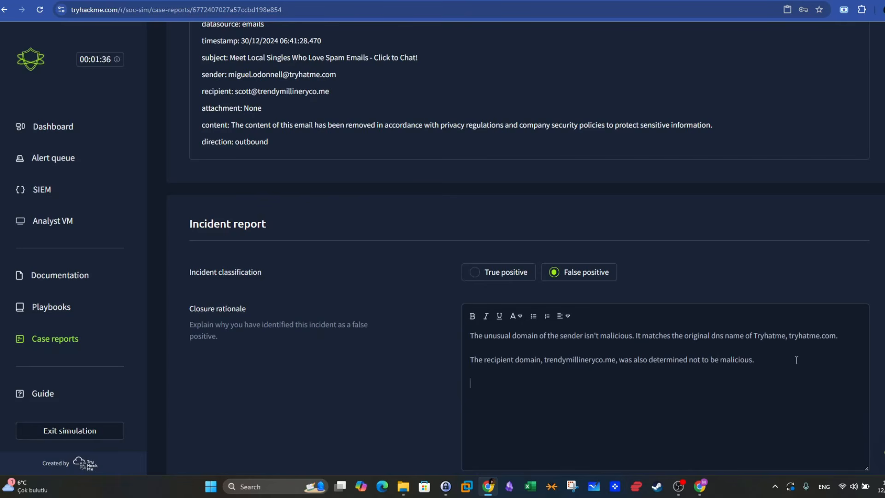
{"action": "type", "text": "The email didn't contain any attachme"}
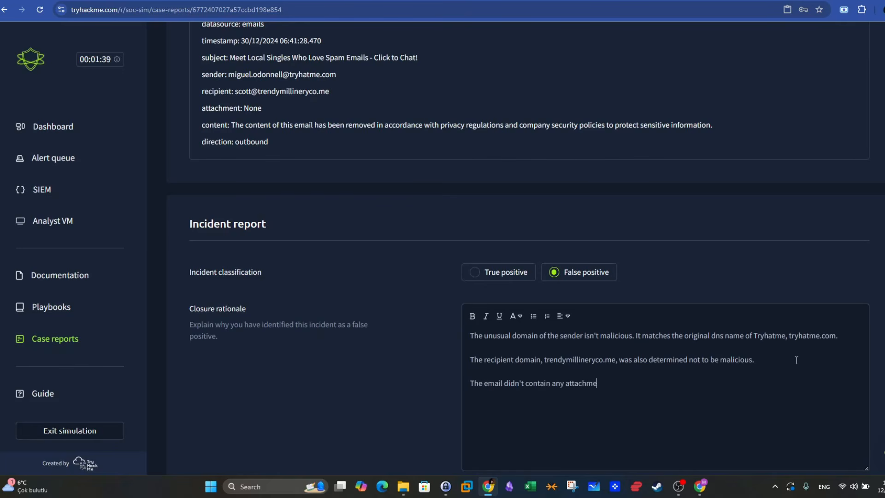
{"action": "type", "text": "nt."}
{"action": "scroll", "coordinate": [797, 360], "scroll_direction": "down", "scroll_amount": 2}
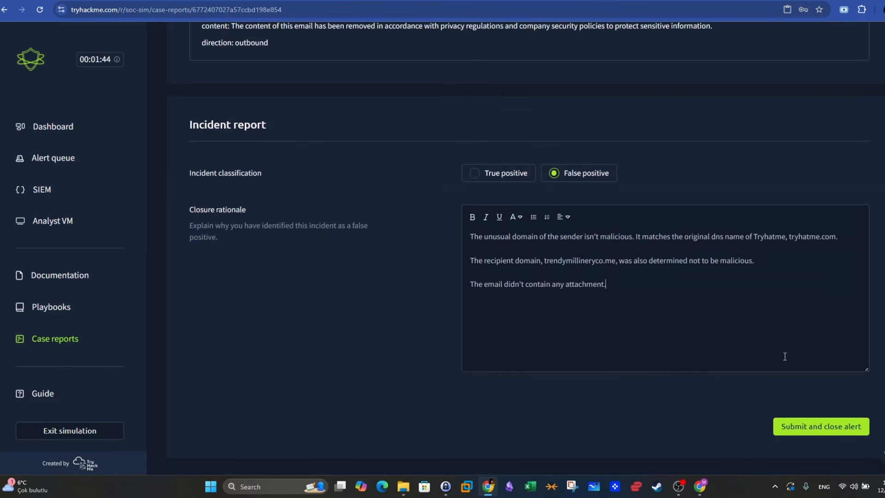
- Submit the case report to close alert 1000, and go to the last page of the low-severity alert queue
{"action": "left_click", "coordinate": [820, 431]}
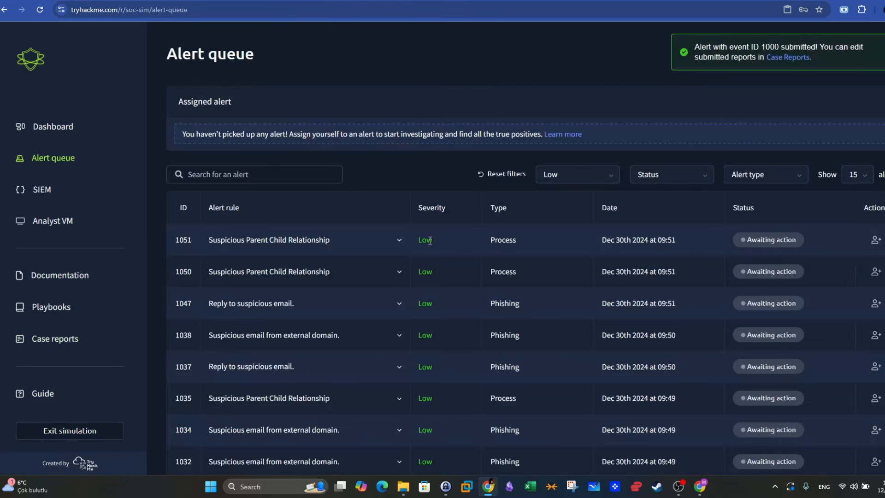
{"action": "scroll", "coordinate": [430, 240], "scroll_direction": "down", "scroll_amount": 5}
{"action": "left_click", "coordinate": [872, 447]}
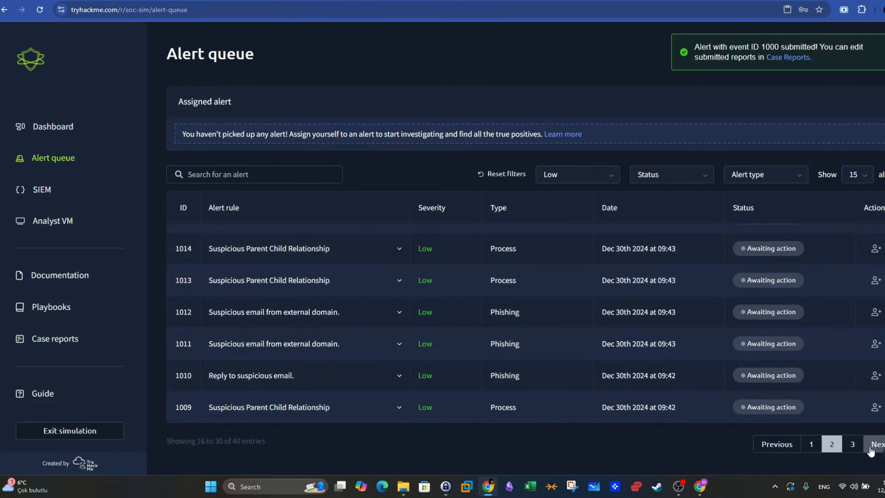
{"action": "left_click", "coordinate": [871, 447]}
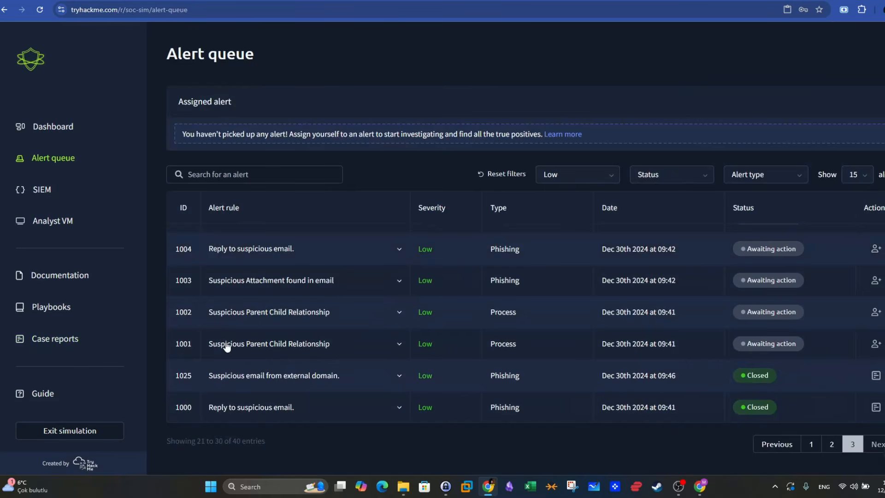
- Expand alert 1001 in the queue and examine its description, process name, parent process and command line
{"action": "left_click", "coordinate": [399, 353]}
{"action": "scroll", "coordinate": [399, 349], "scroll_direction": "down", "scroll_amount": 4}
{"action": "scroll", "coordinate": [400, 348], "scroll_direction": "up", "scroll_amount": 2}
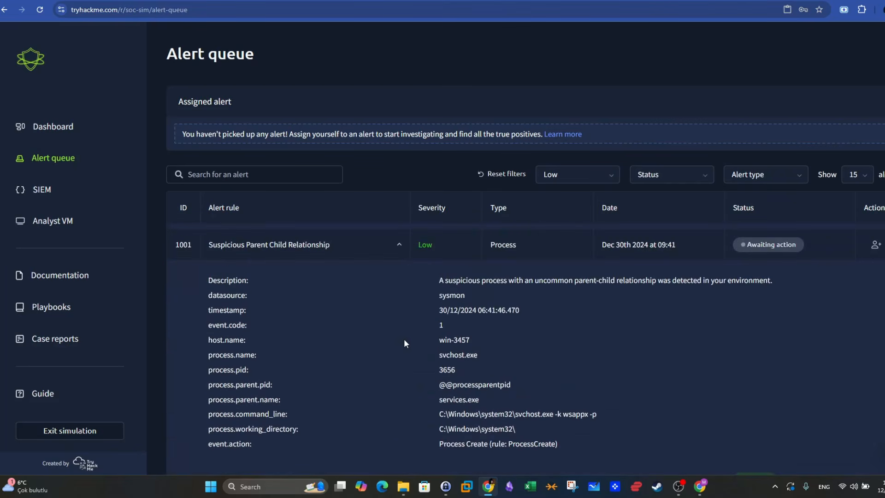
{"action": "left_click_drag", "start_coordinate": [477, 280], "coordinate": [767, 279]}
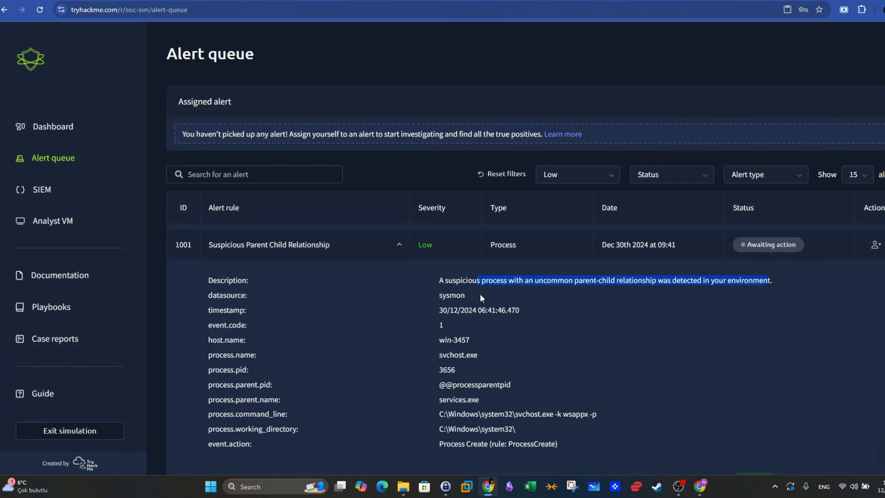
{"action": "mouse_move", "coordinate": [480, 293]}
{"action": "left_mouse_down"}
{"action": "mouse_move", "coordinate": [443, 295]}
{"action": "mouse_move", "coordinate": [487, 307]}
{"action": "left_mouse_up"}
{"action": "scroll", "coordinate": [449, 325], "scroll_direction": "down", "scroll_amount": 1}
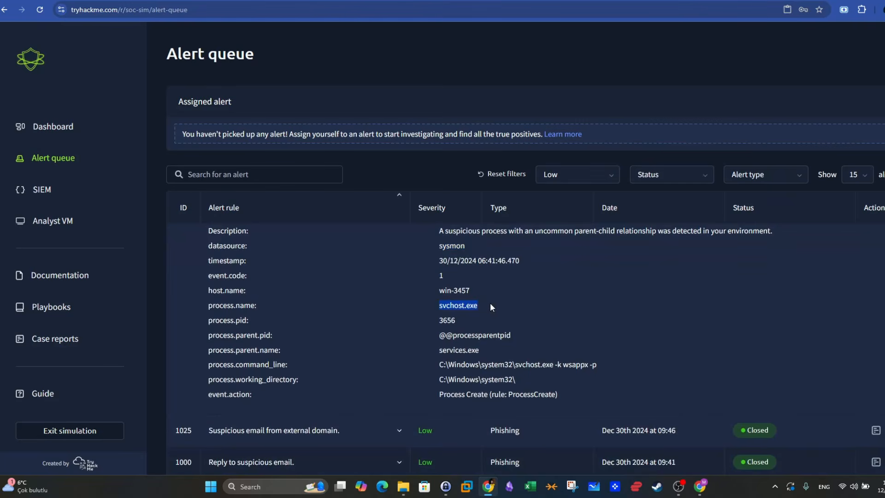
{"action": "left_click_drag", "start_coordinate": [482, 351], "coordinate": [593, 374]}
{"action": "left_click", "coordinate": [593, 368]}
{"action": "left_click_drag", "start_coordinate": [524, 365], "coordinate": [589, 364]}
{"action": "scroll", "coordinate": [679, 362], "scroll_direction": "up", "scroll_amount": 2}
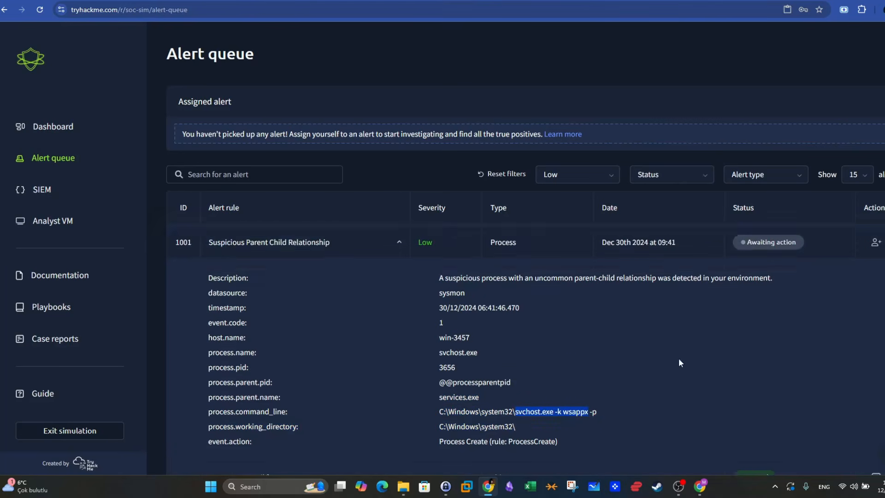
- Take ownership of alert 1001 and expand its details in the assigned alert section
{"action": "left_click", "coordinate": [875, 295]}
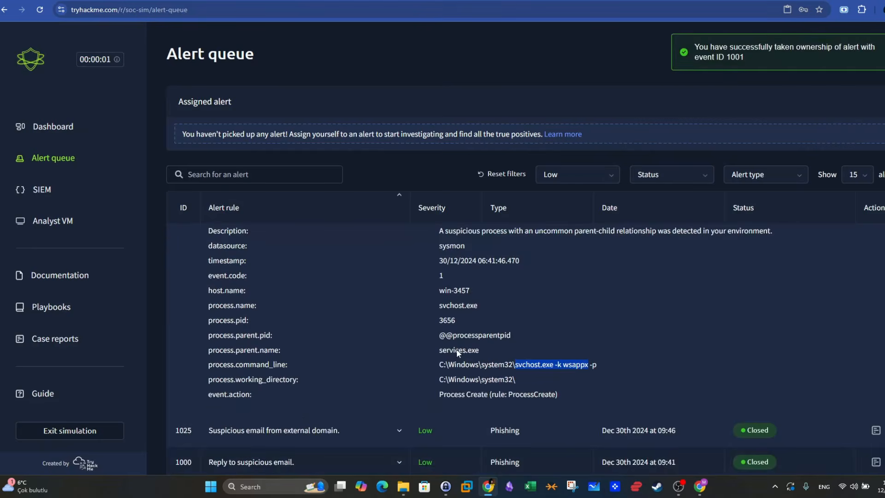
{"action": "scroll", "coordinate": [553, 281], "scroll_direction": "up", "scroll_amount": 5}
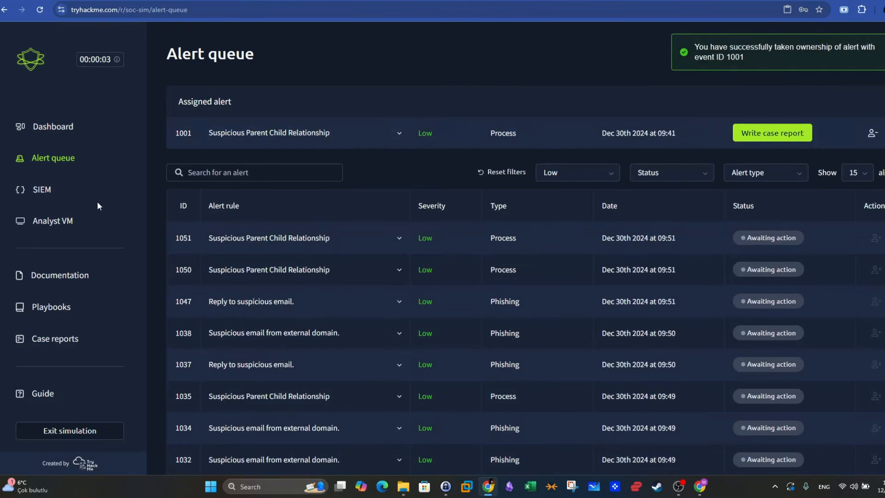
{"action": "left_click", "coordinate": [399, 135]}
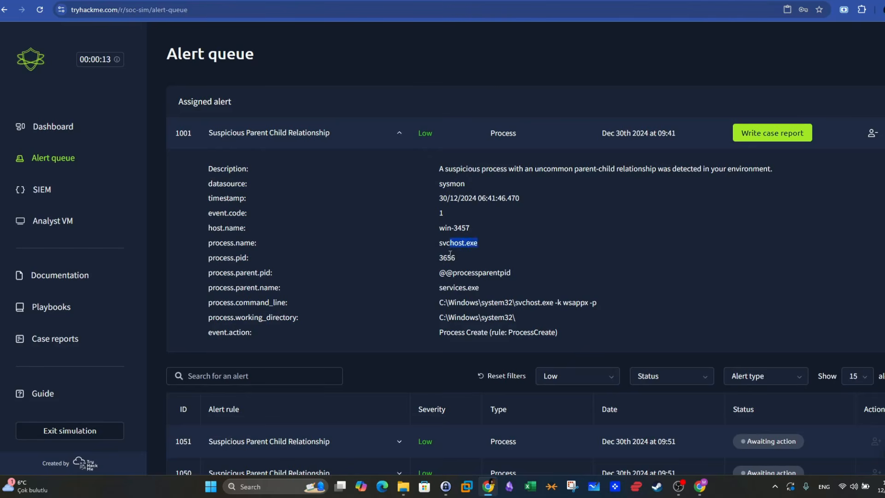
- Check the assigned alert's parent process name and open the SIEM
{"action": "left_click_drag", "start_coordinate": [483, 289], "coordinate": [439, 287]}
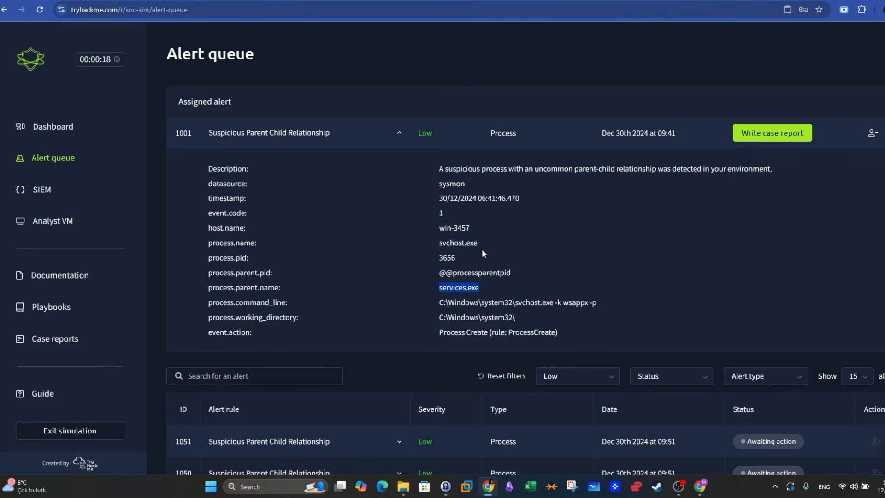
{"action": "left_click_drag", "start_coordinate": [479, 287], "coordinate": [439, 288]}
{"action": "left_click", "coordinate": [463, 289]}
{"action": "left_click", "coordinate": [28, 191]}
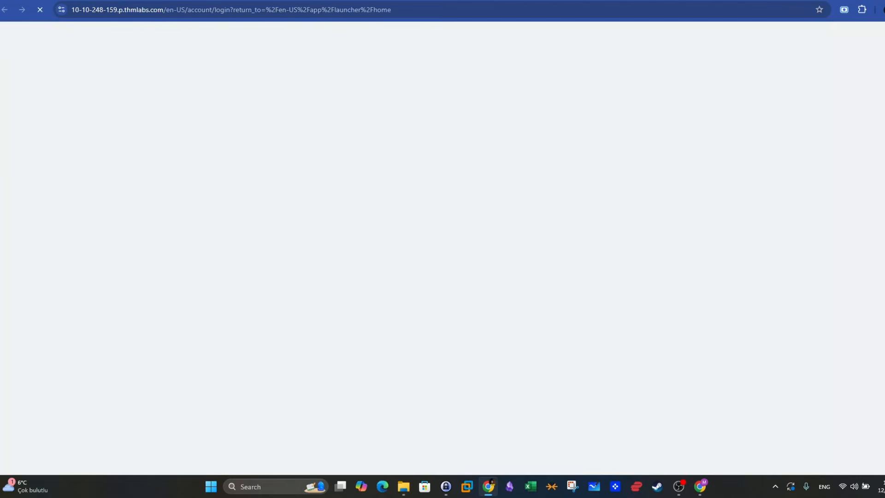
- Review the process name and parent process name in alert 1001's details while Splunk loads
{"action": "key", "text": "ctrl+shift+Tab"}
{"action": "key", "text": "ctrl+Tab"}
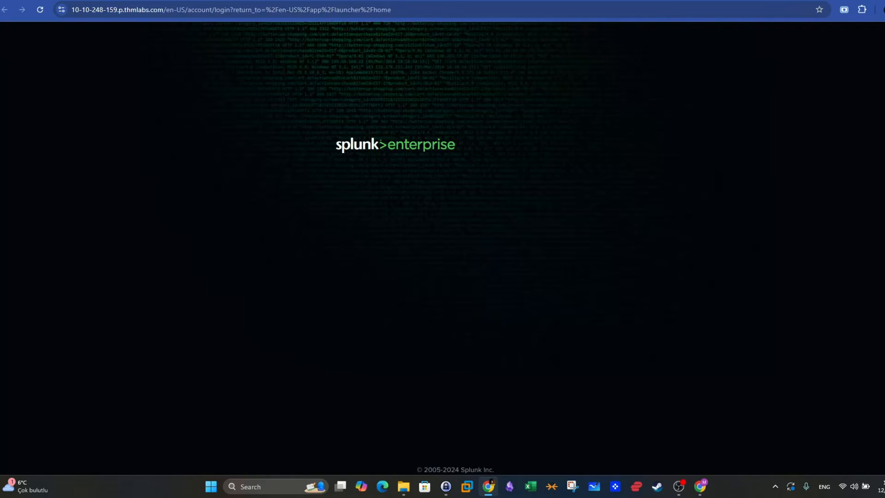
{"action": "key", "text": "ctrl+shift+Tab"}
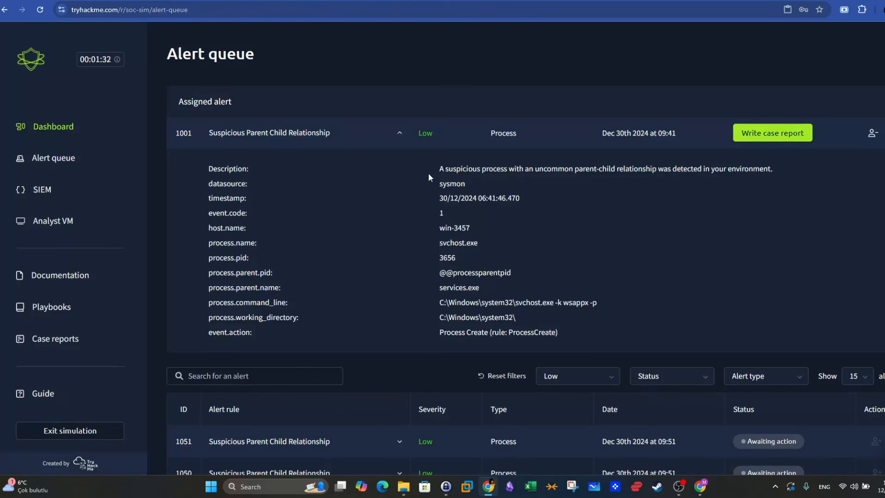
{"action": "key", "text": "ctrl+Tab"}
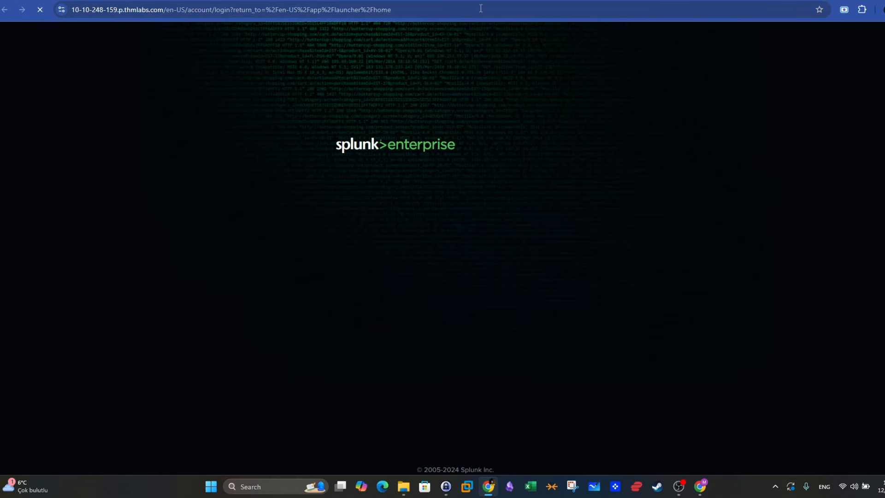
{"action": "key", "text": "ctrl+shift+Tab"}
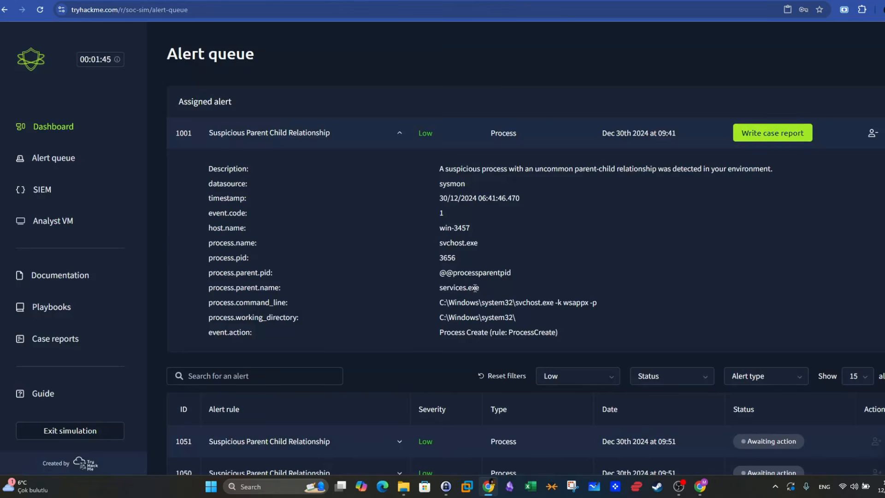
{"action": "left_click_drag", "start_coordinate": [480, 290], "coordinate": [437, 292]}
{"action": "left_click", "coordinate": [451, 300]}
{"action": "left_click_drag", "start_coordinate": [478, 245], "coordinate": [441, 244]}
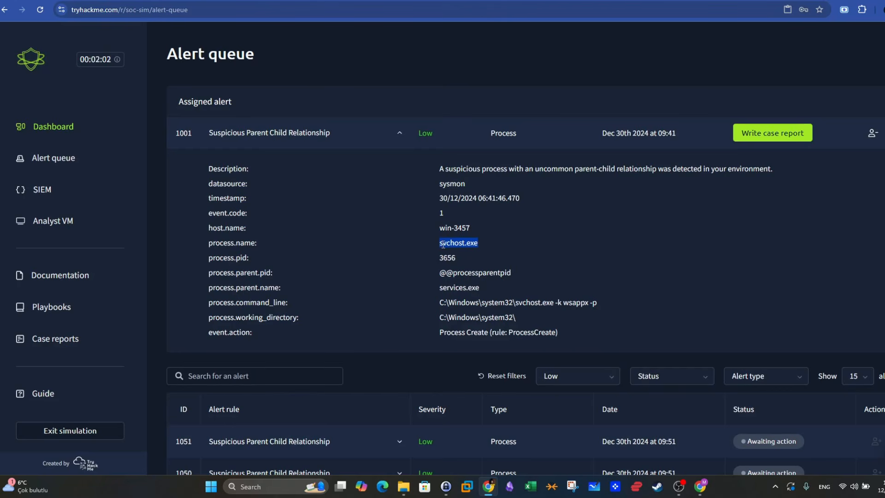
- Switch to Splunk, open Search & Reporting, and run the search index=* over all time
{"action": "left_click", "coordinate": [277, 1]}
{"action": "left_click", "coordinate": [50, 83]}
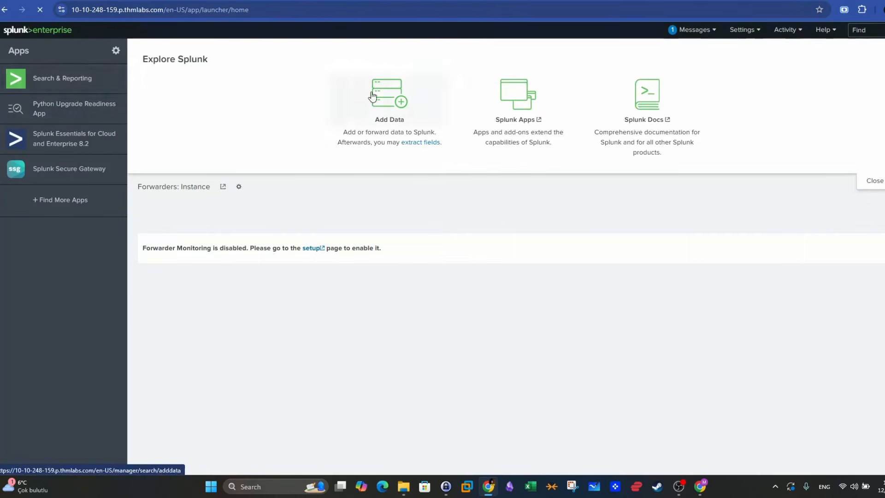
{"action": "left_click", "coordinate": [860, 100]}
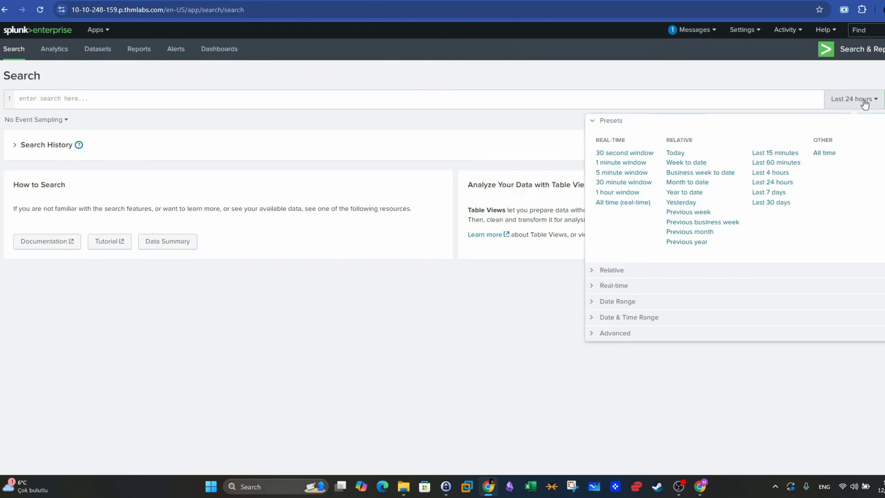
{"action": "left_click", "coordinate": [825, 154]}
{"action": "left_click", "coordinate": [404, 98]}
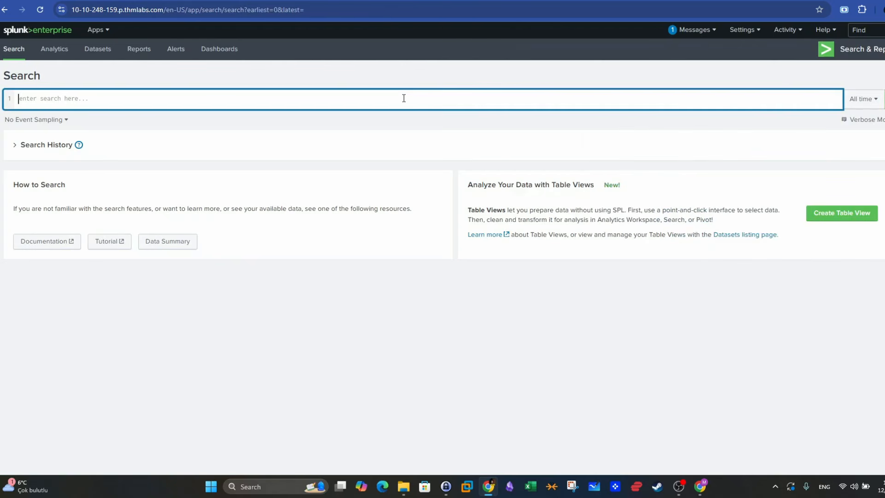
{"action": "type", "text": "index=*"}
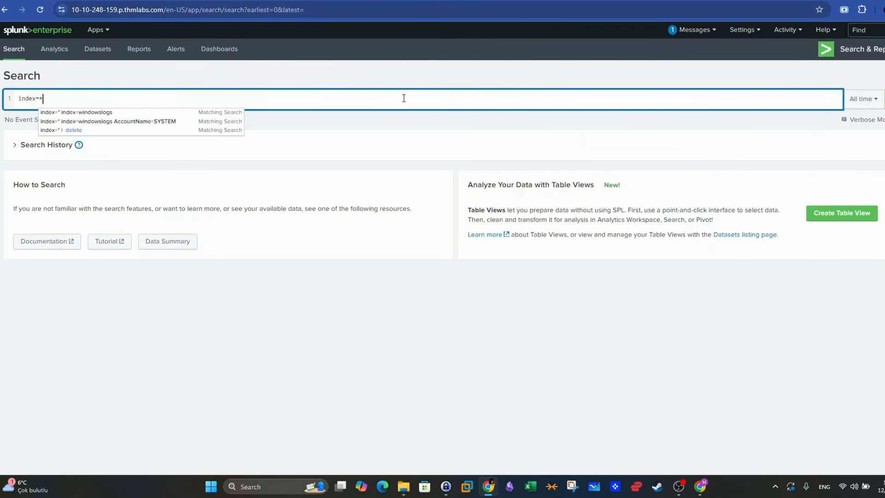
{"action": "key", "text": "Return"}
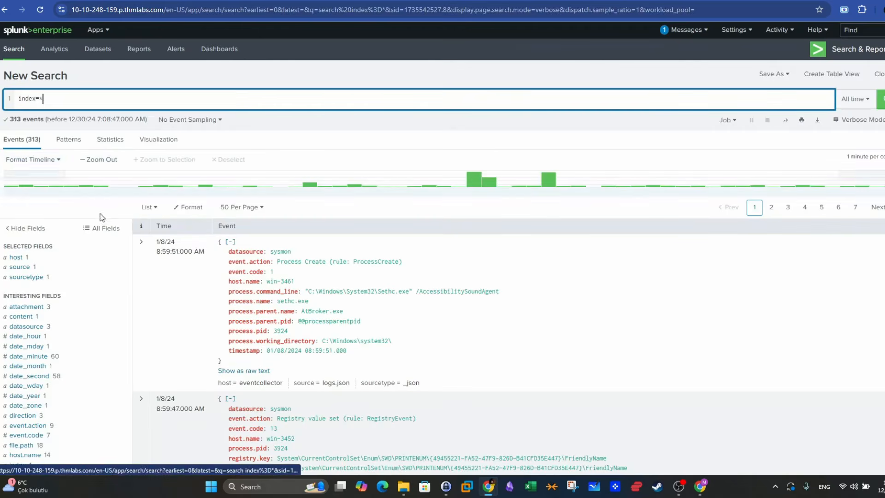
- From the full field list, select process.command_line, process.name, process.parent.name, process.parent.pid, process.pid and process.working_directory as displayed event fields
{"action": "scroll", "coordinate": [103, 224], "scroll_direction": "down", "scroll_amount": 4}
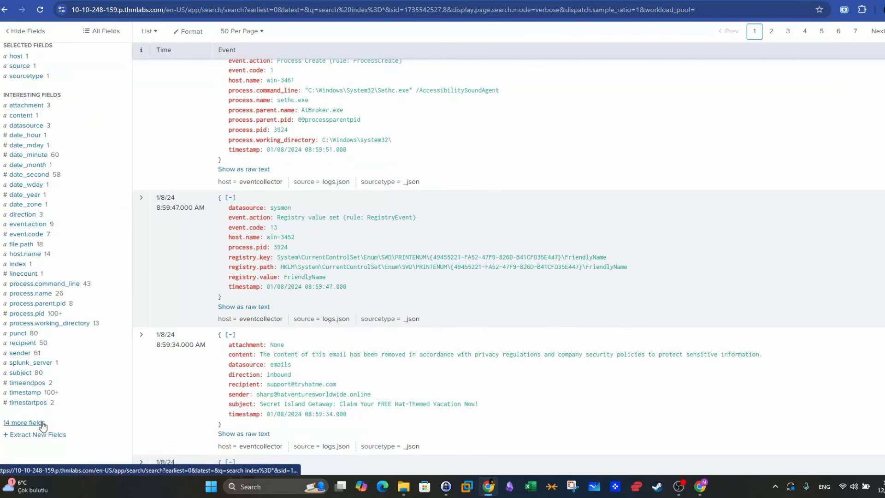
{"action": "left_click", "coordinate": [37, 423]}
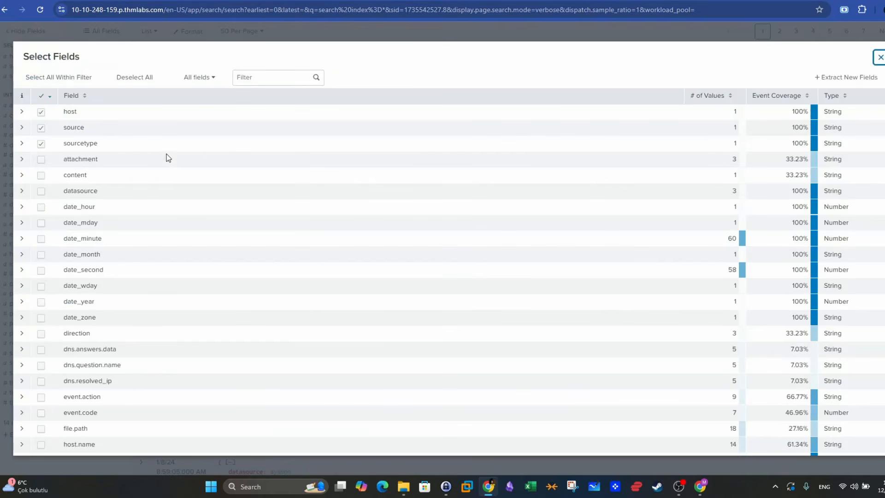
{"action": "scroll", "coordinate": [118, 216], "scroll_direction": "down", "scroll_amount": 5}
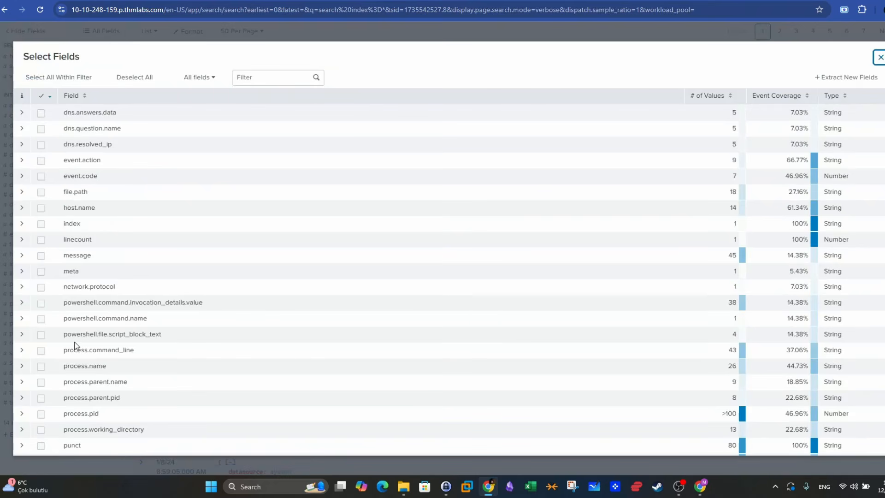
{"action": "left_click", "coordinate": [41, 352]}
{"action": "left_click", "coordinate": [41, 352]}
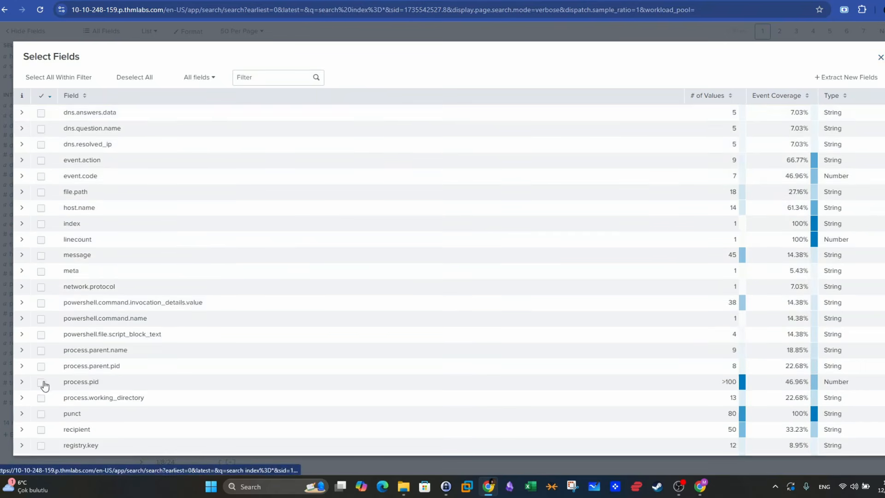
{"action": "left_click", "coordinate": [42, 352]}
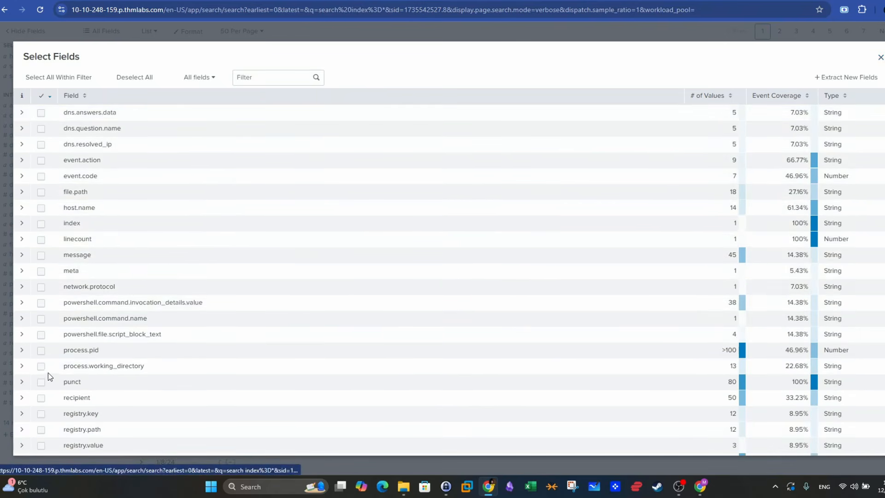
{"action": "left_click", "coordinate": [43, 355]}
{"action": "left_click", "coordinate": [43, 355]}
{"action": "left_click", "coordinate": [43, 353]}
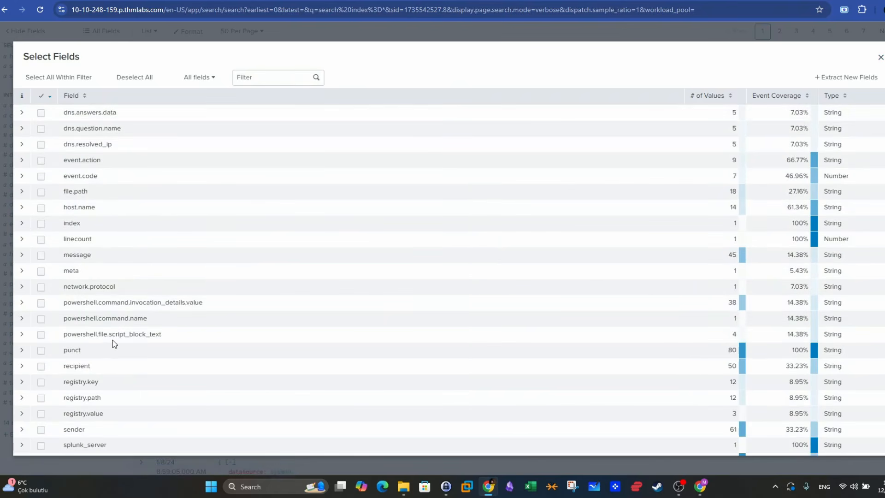
- Add powershell.file.script_block_text, powershell.command.invocation_details.value, sender and subject to the selected fields
{"action": "left_click", "coordinate": [42, 335]}
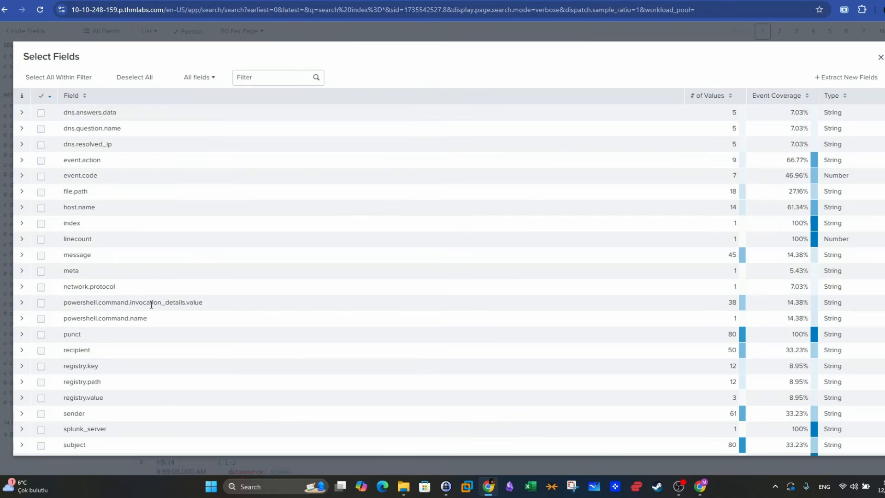
{"action": "left_click", "coordinate": [51, 305]}
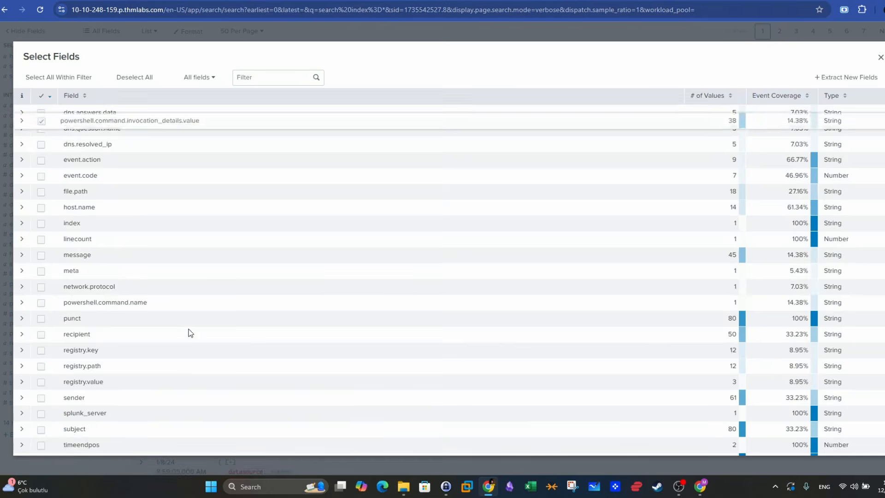
{"action": "scroll", "coordinate": [190, 332], "scroll_direction": "down", "scroll_amount": 3}
{"action": "left_click", "coordinate": [40, 353]}
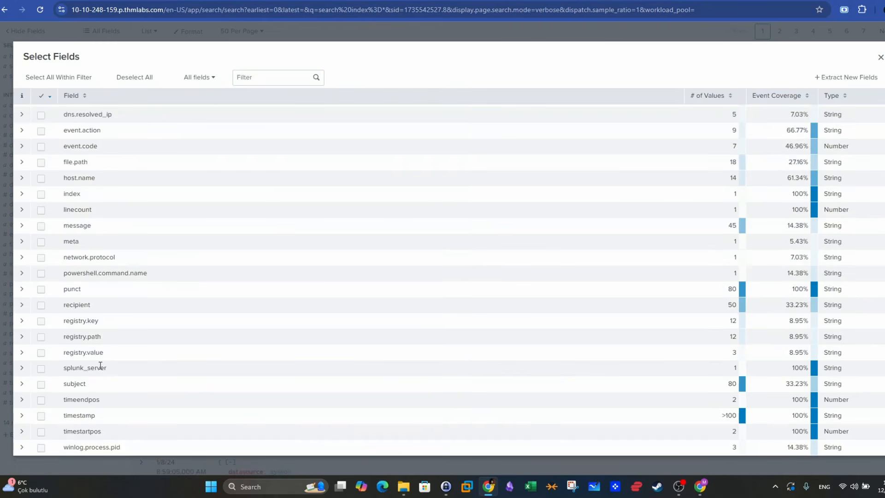
{"action": "left_click", "coordinate": [40, 384]}
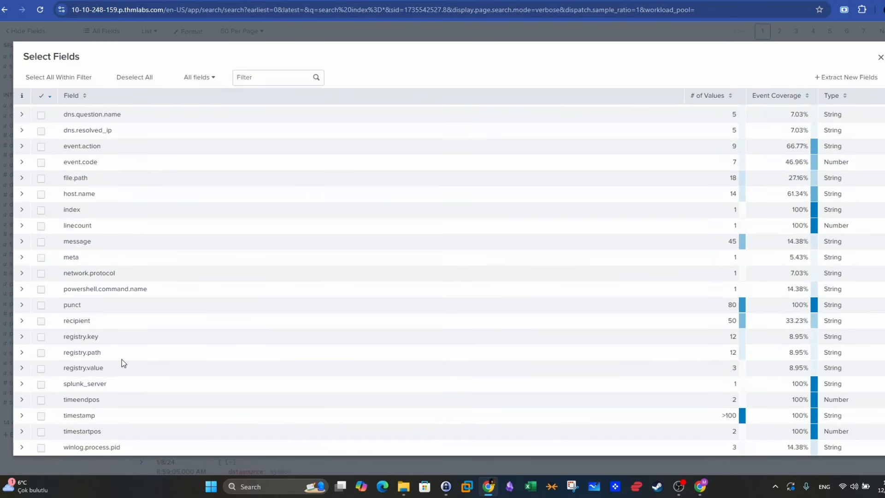
- Add attachment and content to the selected fields, then close the field selection and return to the search results
{"action": "scroll", "coordinate": [127, 345], "scroll_direction": "up", "scroll_amount": 10}
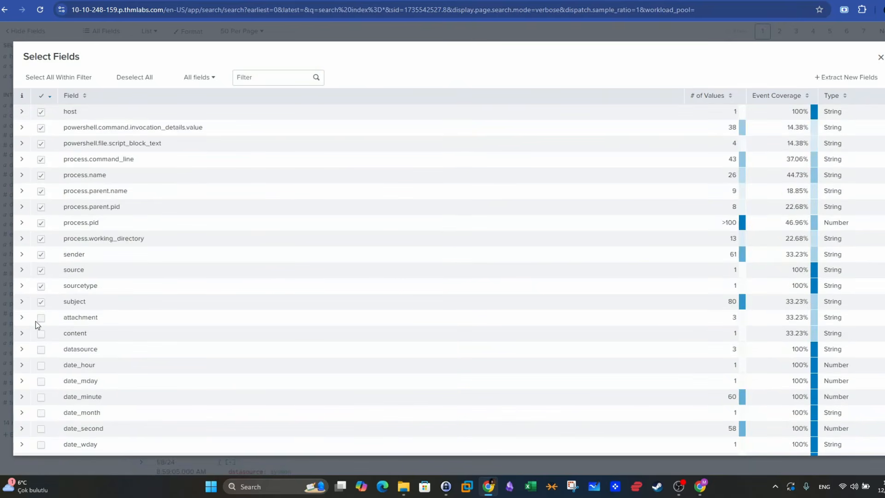
{"action": "left_click", "coordinate": [40, 318]}
{"action": "left_click", "coordinate": [41, 334]}
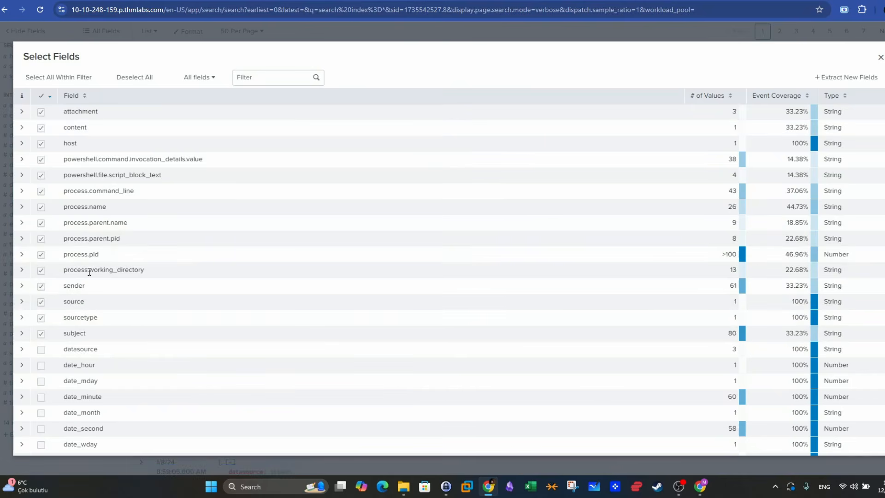
{"action": "left_click", "coordinate": [881, 57]}
{"action": "scroll", "coordinate": [597, 139], "scroll_direction": "up", "scroll_amount": 4}
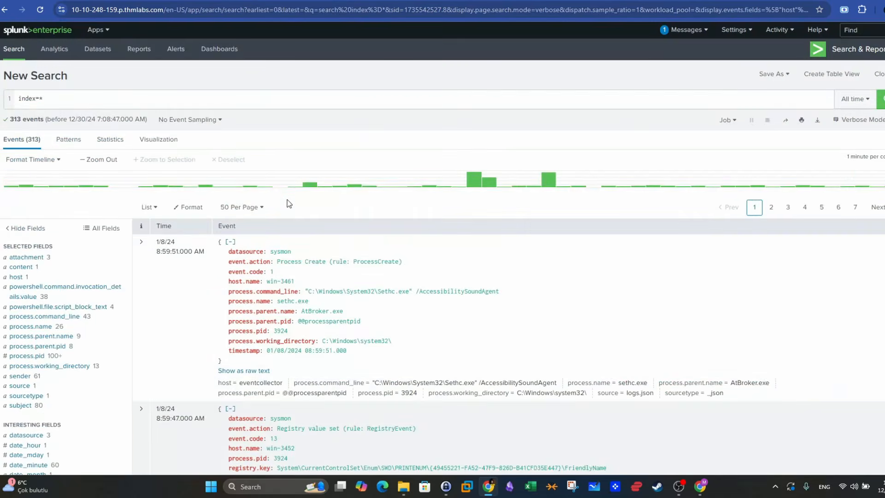
- Switch to the TryHackMe alert queue and check the process name and process.pid recorded for alert 1001
{"action": "left_click", "coordinate": [277, 1]}
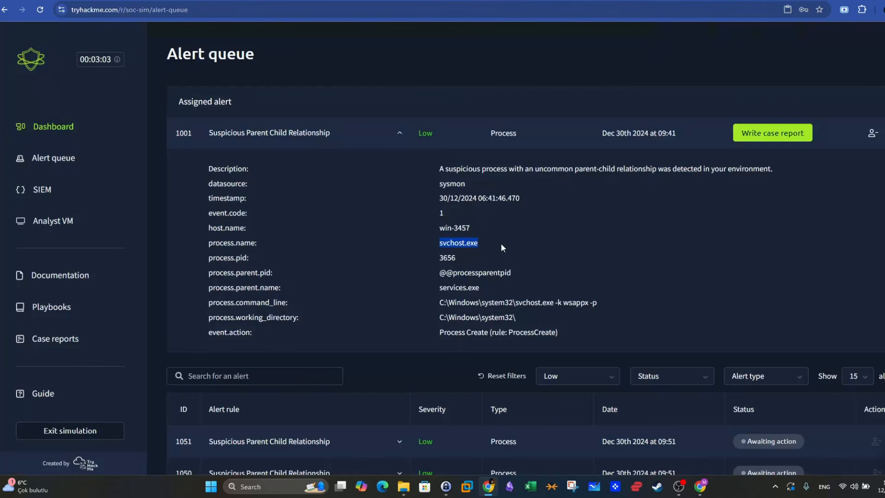
{"action": "double_click", "coordinate": [247, 257]}
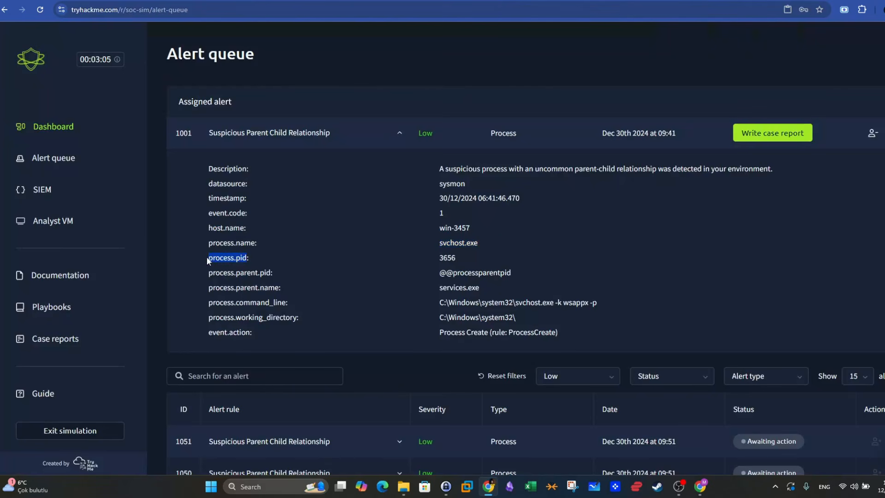
{"action": "left_click_drag", "start_coordinate": [480, 243], "coordinate": [440, 243]}
{"action": "double_click", "coordinate": [446, 258]}
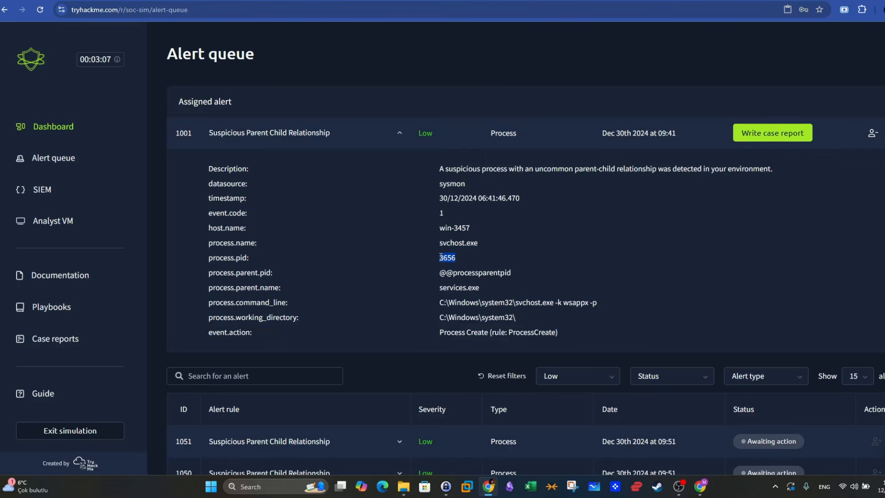
- Return to Splunk and filter the events by the process.pid value 8668 from that field's top values
{"action": "left_click", "coordinate": [97, 1]}
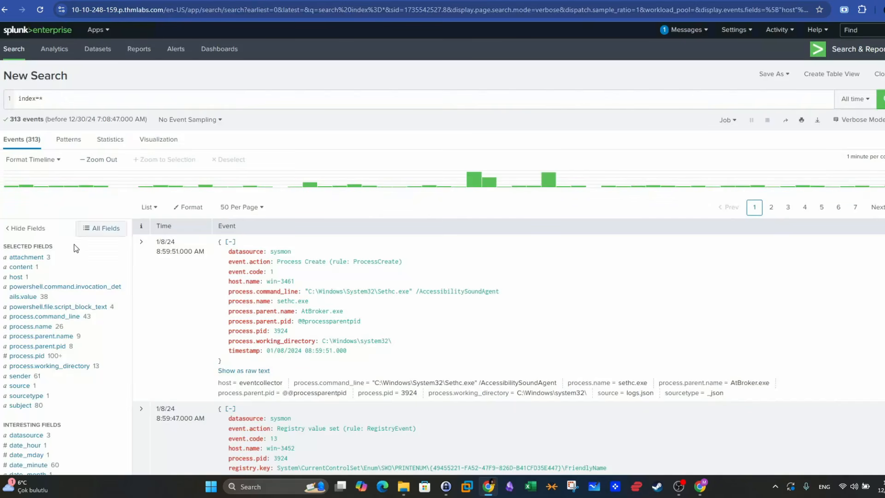
{"action": "scroll", "coordinate": [88, 257], "scroll_direction": "down", "scroll_amount": 1}
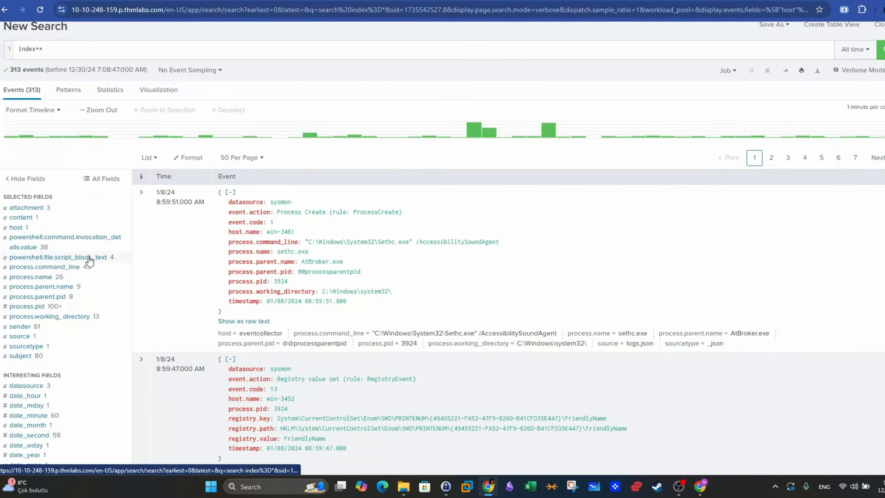
{"action": "left_click", "coordinate": [18, 307]}
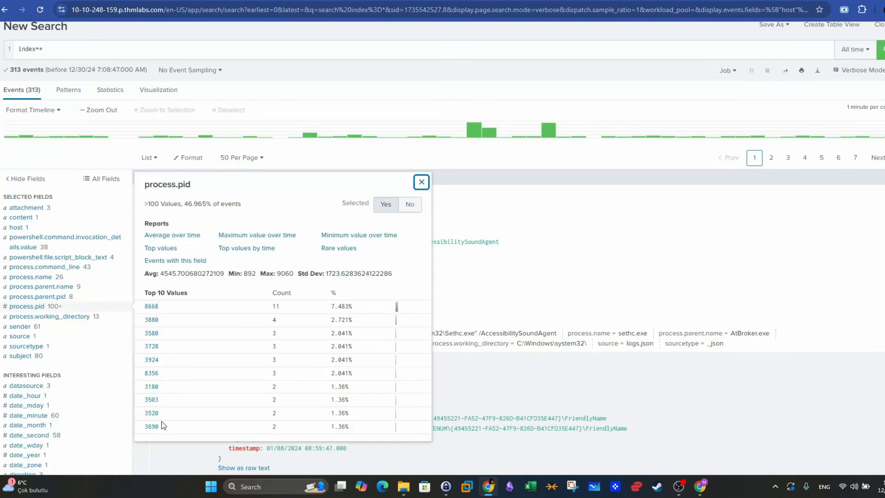
{"action": "left_click", "coordinate": [151, 306]}
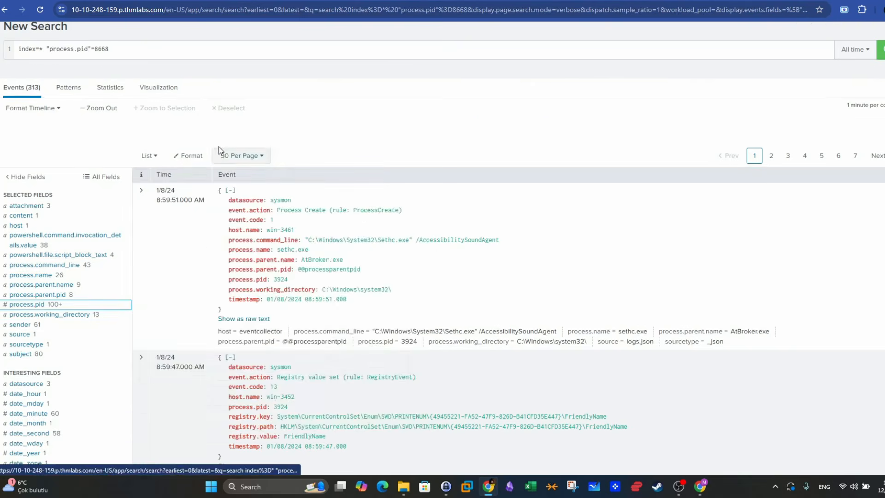
- Recheck the alert's process ID, then replace the pid in the Splunk query with 3656 and run the search
{"action": "left_click", "coordinate": [180, 1]}
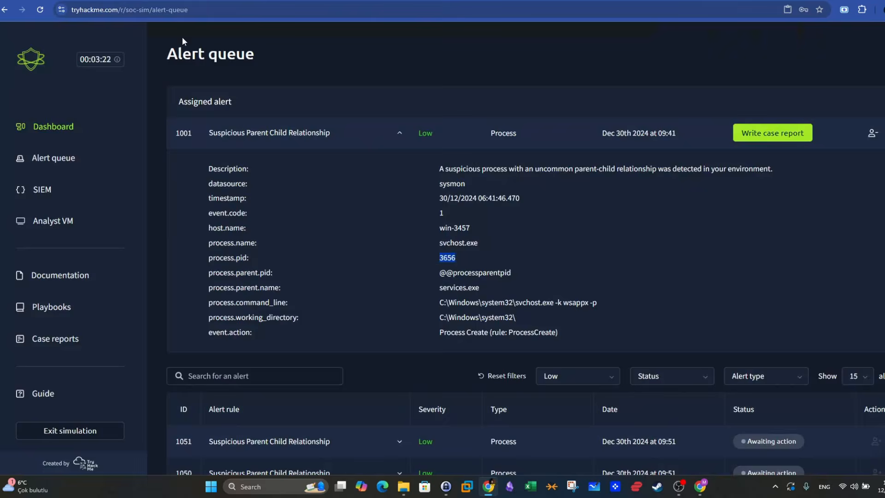
{"action": "left_click", "coordinate": [249, 0]}
{"action": "left_click", "coordinate": [185, 0]}
{"action": "left_click", "coordinate": [249, 1]}
{"action": "double_click", "coordinate": [98, 100]}
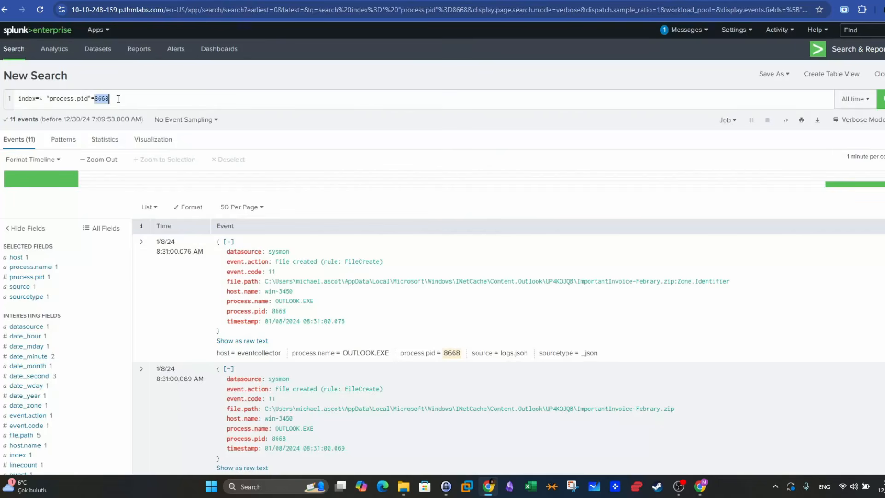
{"action": "type", "text": "3656"}
{"action": "key", "text": "Return"}
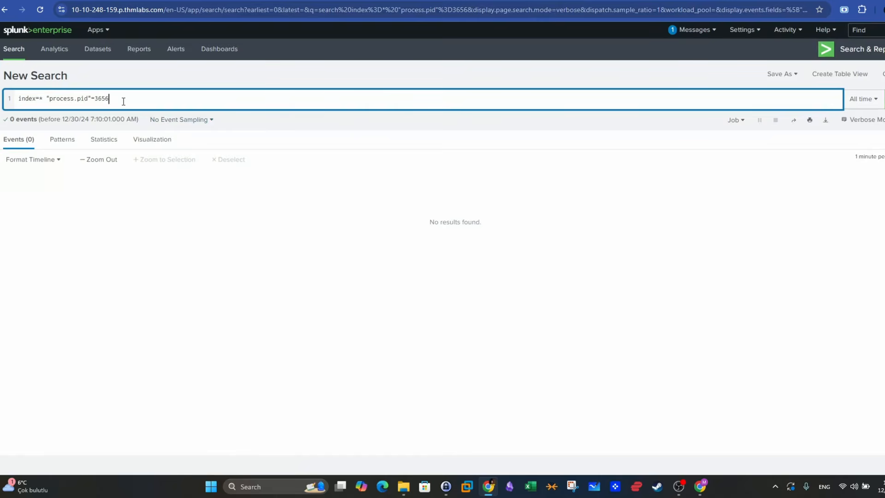
- Copy alert 1001's parent process name and run the Splunk search index=* services.exe in place of the pid filter
{"action": "left_click", "coordinate": [185, 1]}
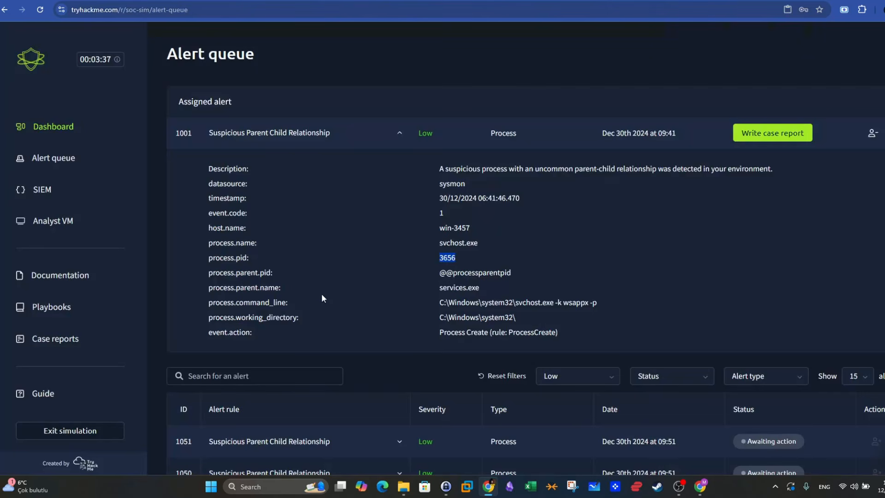
{"action": "left_click_drag", "start_coordinate": [284, 291], "coordinate": [217, 291]}
{"action": "left_click_drag", "start_coordinate": [480, 288], "coordinate": [441, 288]}
{"action": "right_click", "coordinate": [444, 290]}
{"action": "left_click", "coordinate": [447, 294]}
{"action": "left_click", "coordinate": [107, 1]}
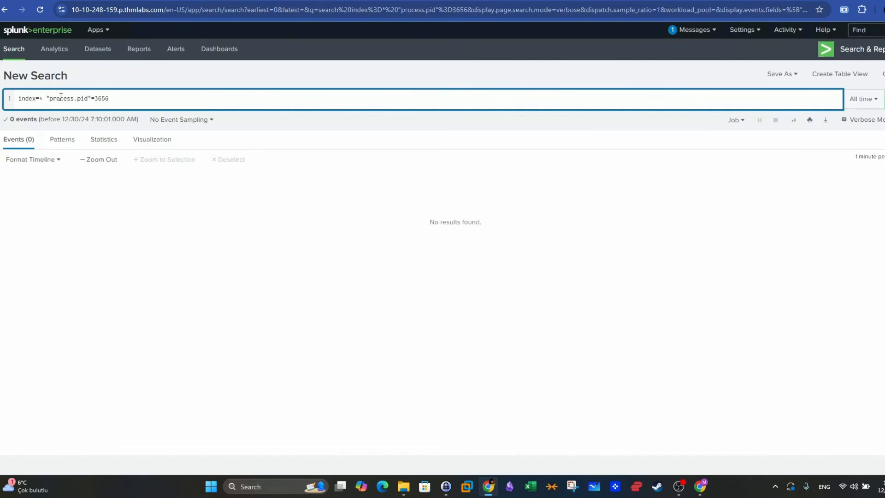
{"action": "left_click_drag", "start_coordinate": [48, 98], "coordinate": [192, 95]}
{"action": "key", "text": "ctrl+v"}
{"action": "key", "text": "Return"}
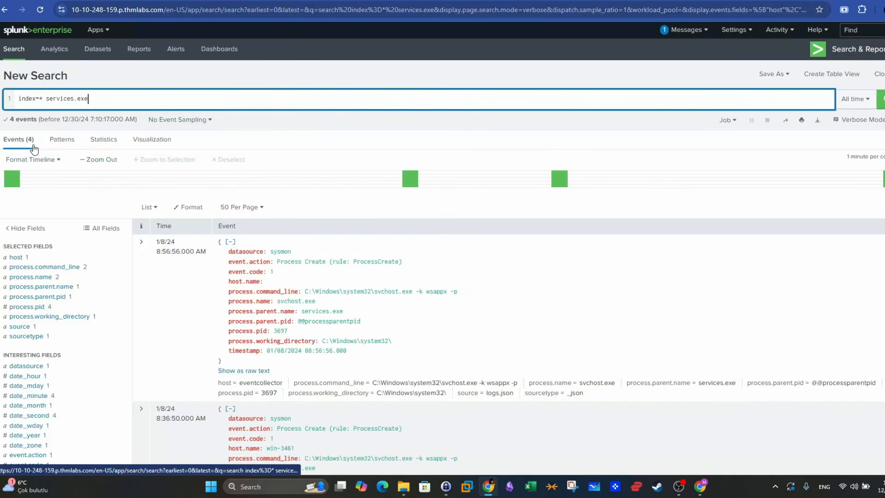
- Examine the 8:03:46 TrustedInstaller.exe event's action, parent process name and command-line path
{"action": "scroll", "coordinate": [157, 212], "scroll_direction": "down", "scroll_amount": 9}
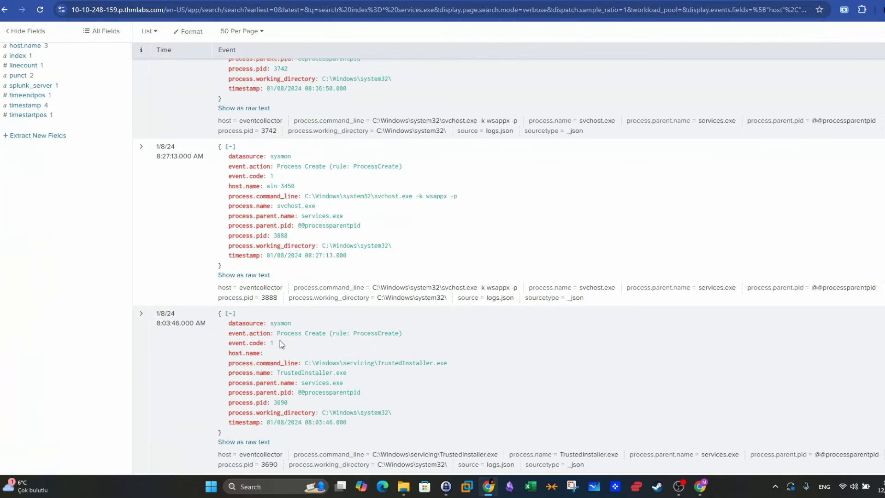
{"action": "left_click_drag", "start_coordinate": [273, 335], "coordinate": [340, 332]}
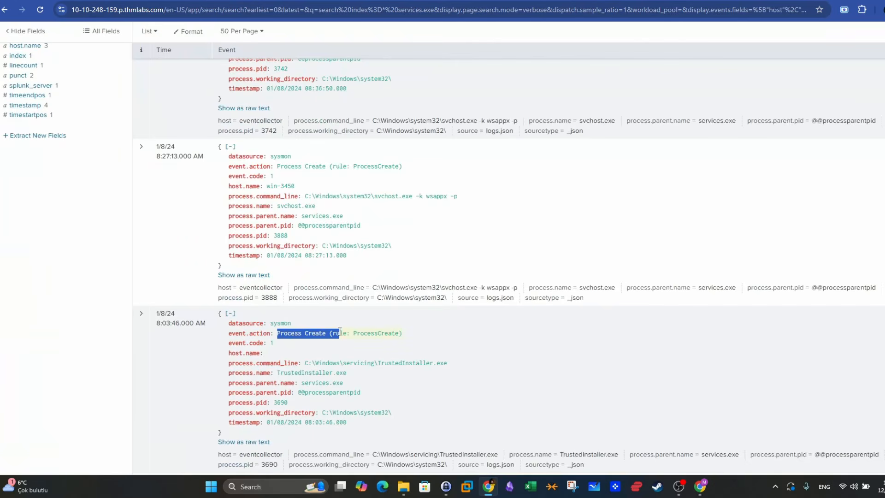
{"action": "left_click", "coordinate": [342, 384]}
{"action": "left_click_drag", "start_coordinate": [341, 383], "coordinate": [305, 384]}
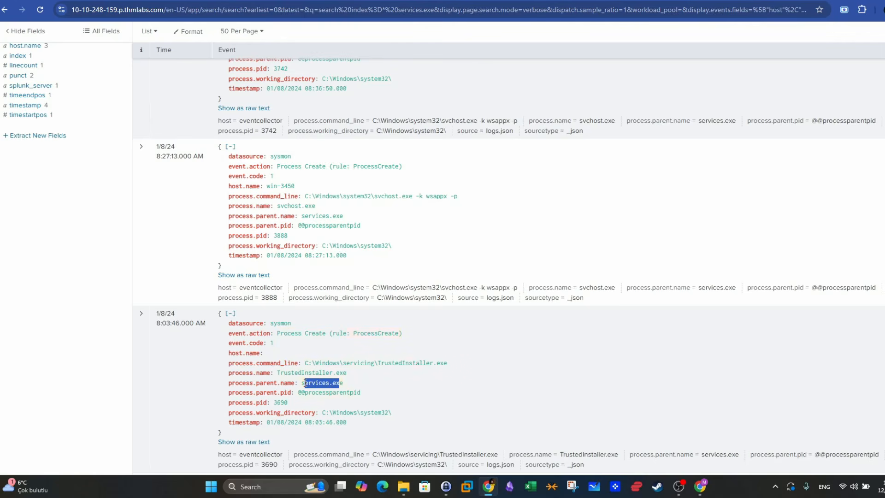
{"action": "left_click_drag", "start_coordinate": [347, 373], "coordinate": [362, 361]}
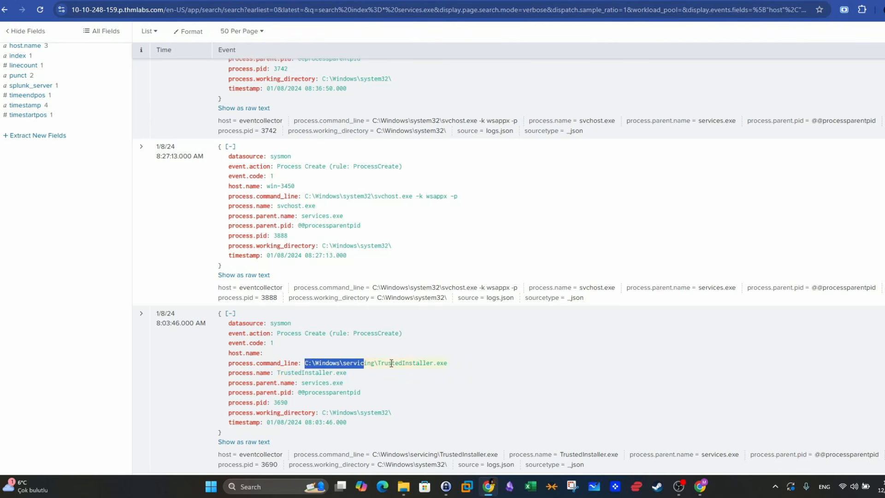
{"action": "left_click_drag", "start_coordinate": [447, 363], "coordinate": [395, 363]}
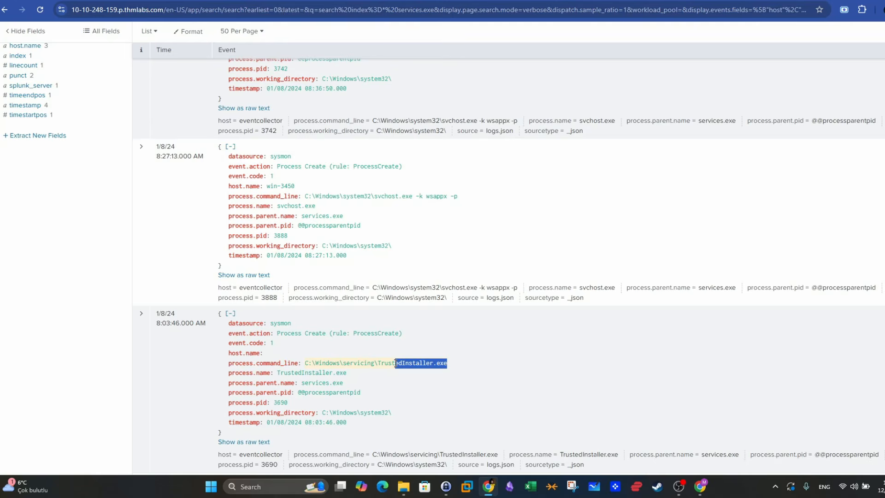
{"action": "left_click", "coordinate": [388, 390]}
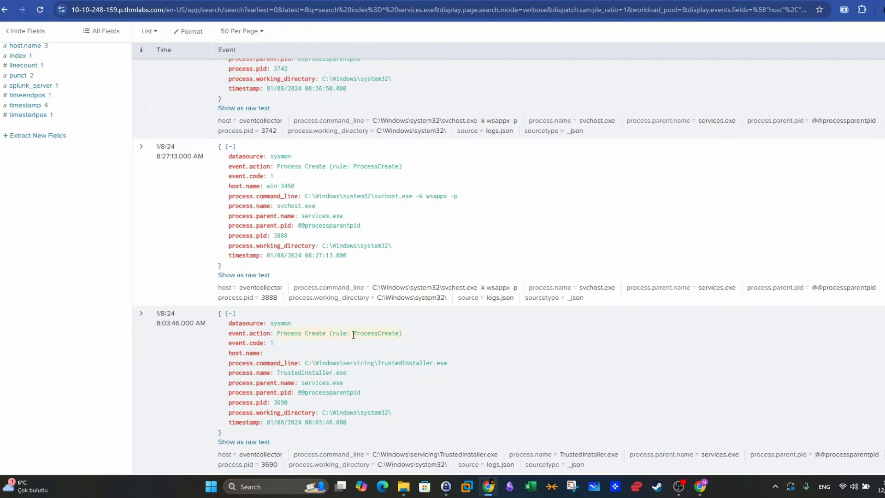
{"action": "left_click_drag", "start_coordinate": [453, 363], "coordinate": [389, 363]}
- Examine the parent process name and the svchost.exe command-line path in the 8:27:13 event on host win-3450
{"action": "scroll", "coordinate": [327, 364], "scroll_direction": "up", "scroll_amount": 2}
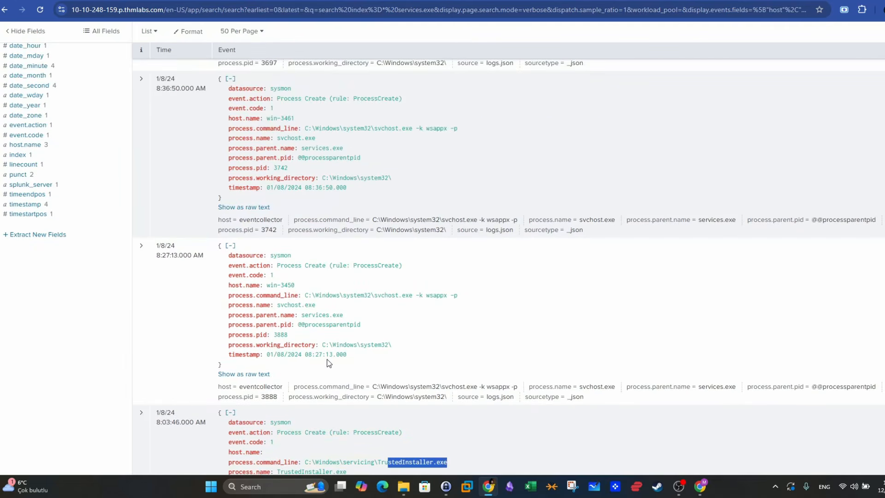
{"action": "left_click_drag", "start_coordinate": [427, 328], "coordinate": [217, 291]}
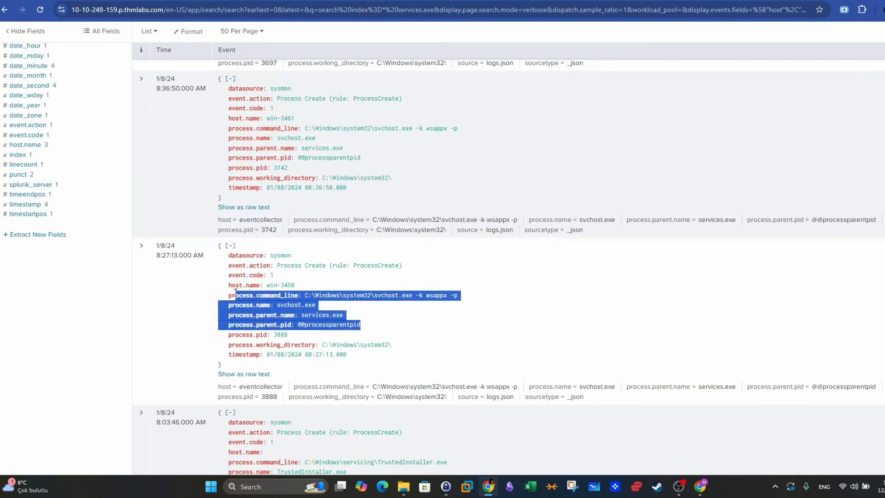
{"action": "left_click", "coordinate": [402, 315]}
{"action": "left_click_drag", "start_coordinate": [344, 315], "coordinate": [303, 315]}
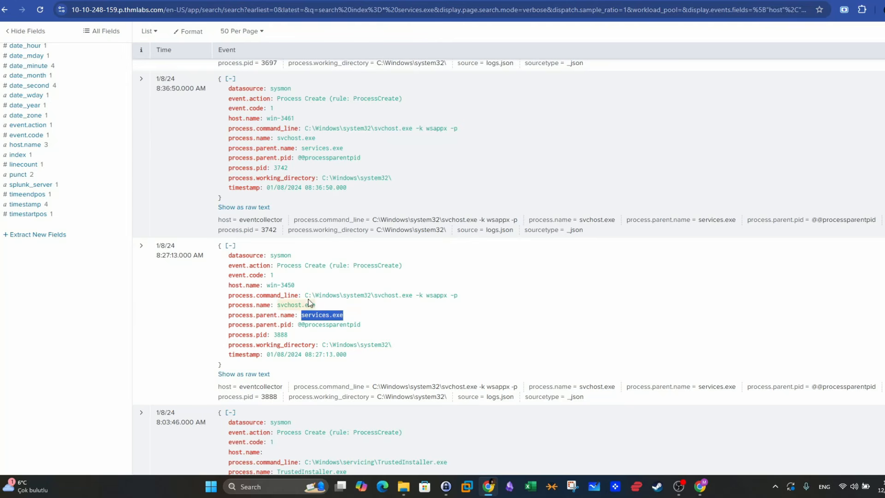
{"action": "left_click_drag", "start_coordinate": [459, 295], "coordinate": [305, 295]}
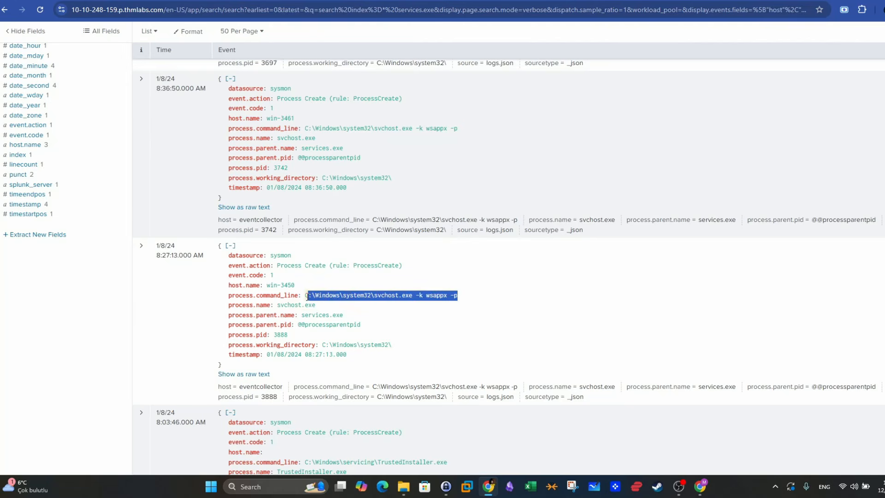
{"action": "left_click", "coordinate": [395, 306]}
{"action": "left_click_drag", "start_coordinate": [413, 295], "coordinate": [340, 295]}
{"action": "left_click", "coordinate": [365, 302]}
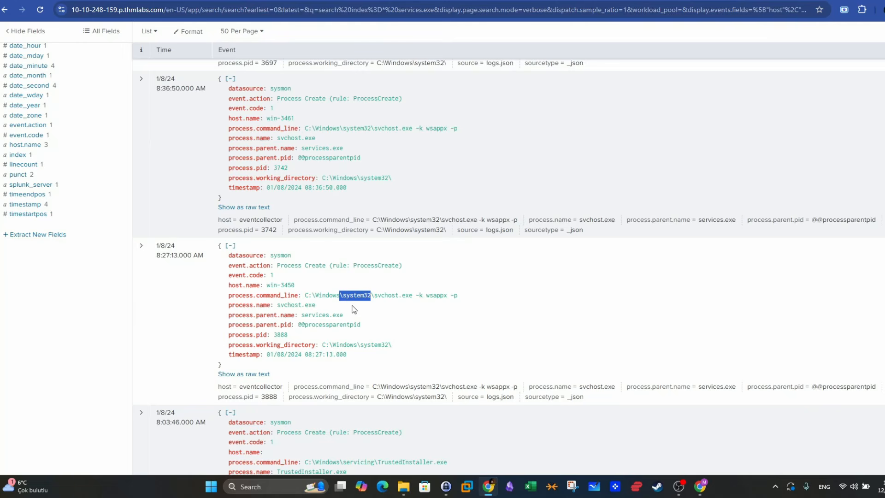
{"action": "left_click", "coordinate": [408, 304]}
{"action": "double_click", "coordinate": [376, 296]}
{"action": "left_click_drag", "start_coordinate": [447, 295], "coordinate": [377, 296]}
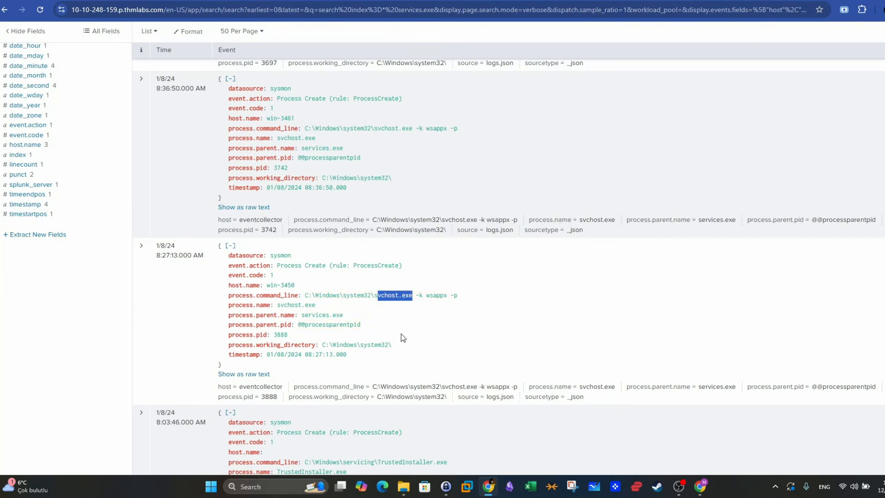
- Compare the svchost.exe command lines of the 8:36:50 and 8:56:56 events
{"action": "scroll", "coordinate": [403, 336], "scroll_direction": "up", "scroll_amount": 2}
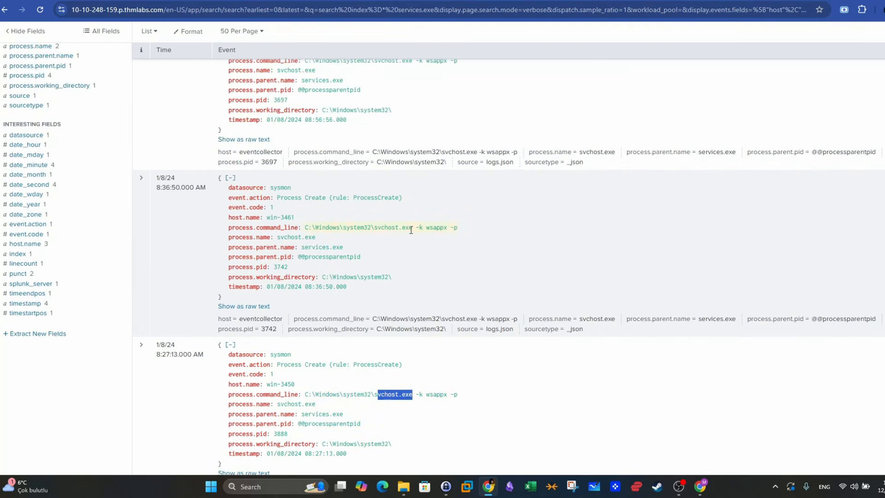
{"action": "left_click_drag", "start_coordinate": [354, 250], "coordinate": [418, 226]}
{"action": "scroll", "coordinate": [417, 227], "scroll_direction": "up", "scroll_amount": 5}
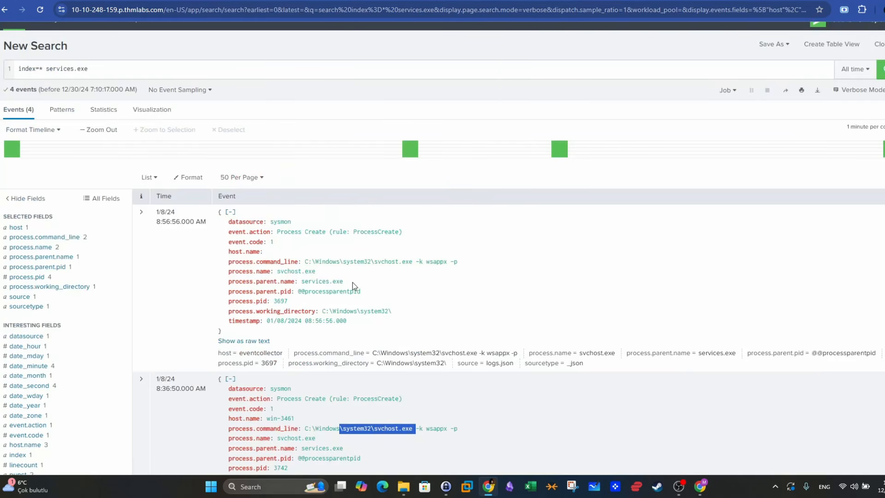
- Expand the 8:27:13 event to review its full field list, then collapse it
{"action": "scroll", "coordinate": [353, 286], "scroll_direction": "down", "scroll_amount": 8}
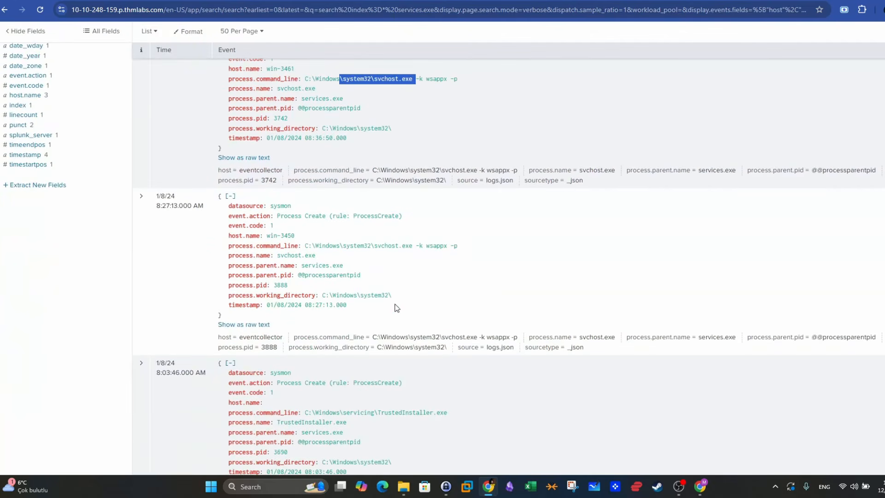
{"action": "left_click", "coordinate": [142, 197]}
{"action": "scroll", "coordinate": [508, 269], "scroll_direction": "down", "scroll_amount": 5}
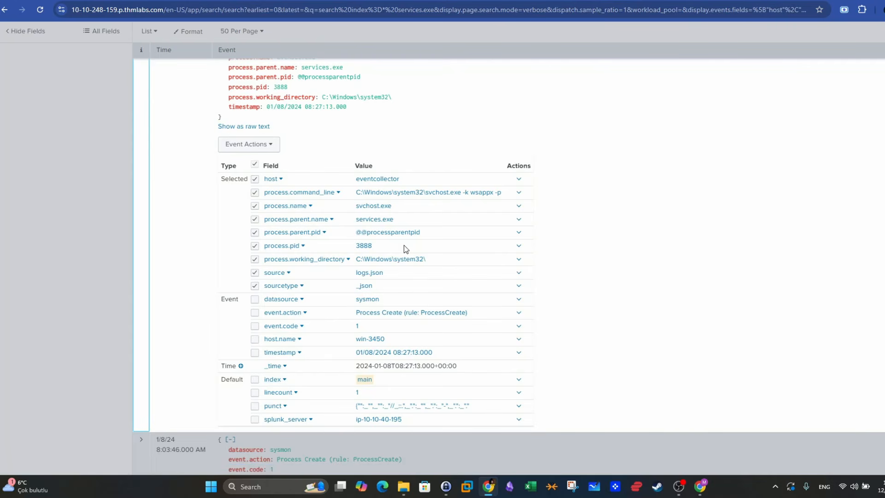
{"action": "scroll", "coordinate": [405, 249], "scroll_direction": "down", "scroll_amount": 3}
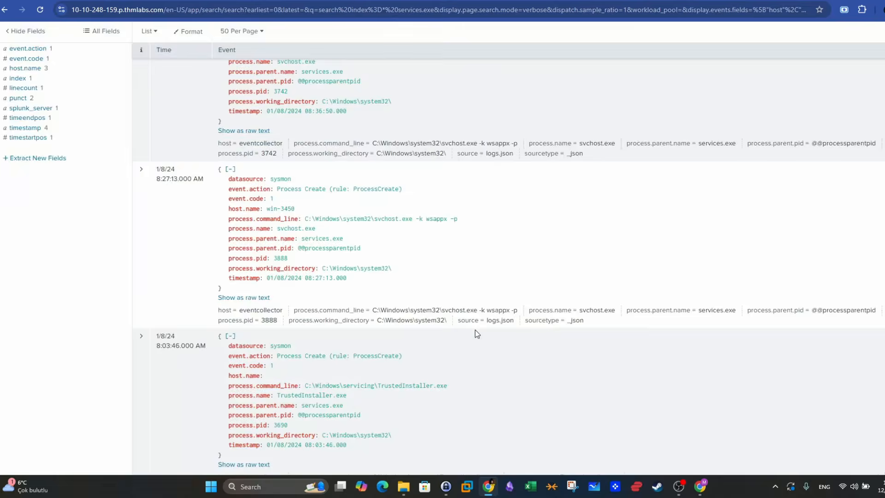
- Expand the 8:36:50 event on host win-3461 to review its field values, then collapse it
{"action": "scroll", "coordinate": [170, 190], "scroll_direction": "up", "scroll_amount": 5}
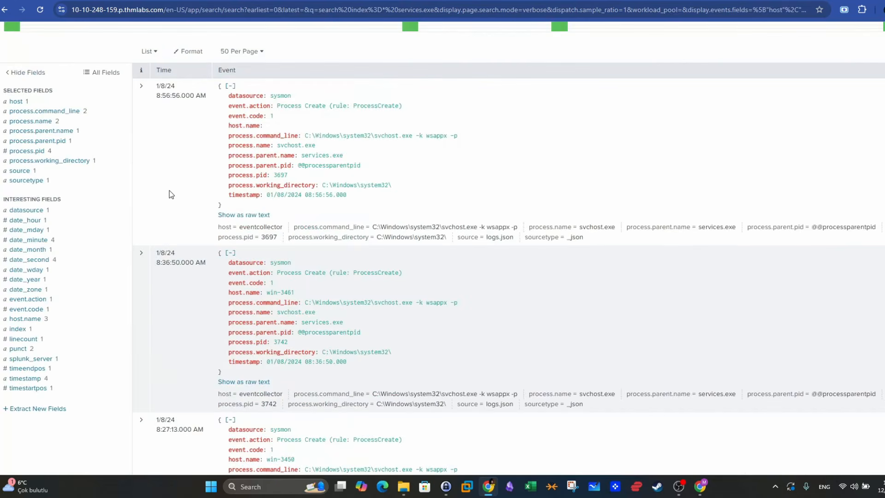
{"action": "left_click", "coordinate": [142, 253]}
{"action": "scroll", "coordinate": [360, 295], "scroll_direction": "down", "scroll_amount": 4}
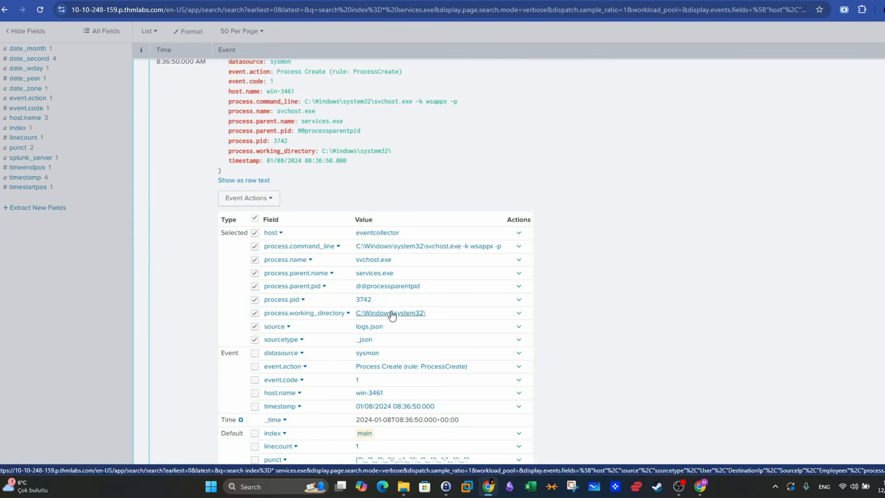
{"action": "scroll", "coordinate": [392, 315], "scroll_direction": "down", "scroll_amount": 3}
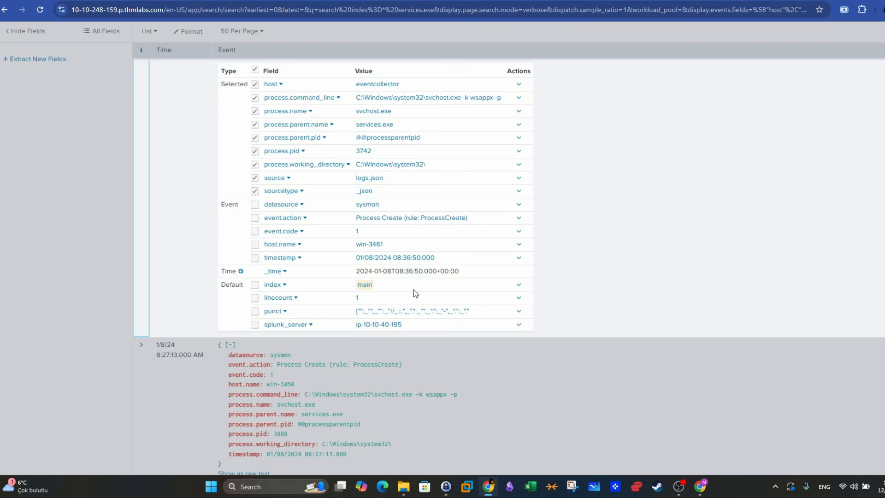
{"action": "scroll", "coordinate": [415, 284], "scroll_direction": "up", "scroll_amount": 1}
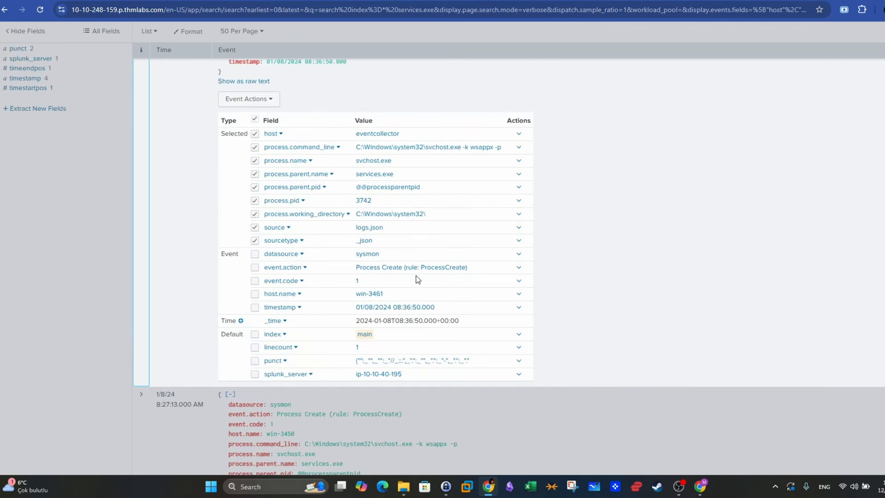
{"action": "scroll", "coordinate": [416, 276], "scroll_direction": "up", "scroll_amount": 9}
{"action": "left_click", "coordinate": [416, 275]}
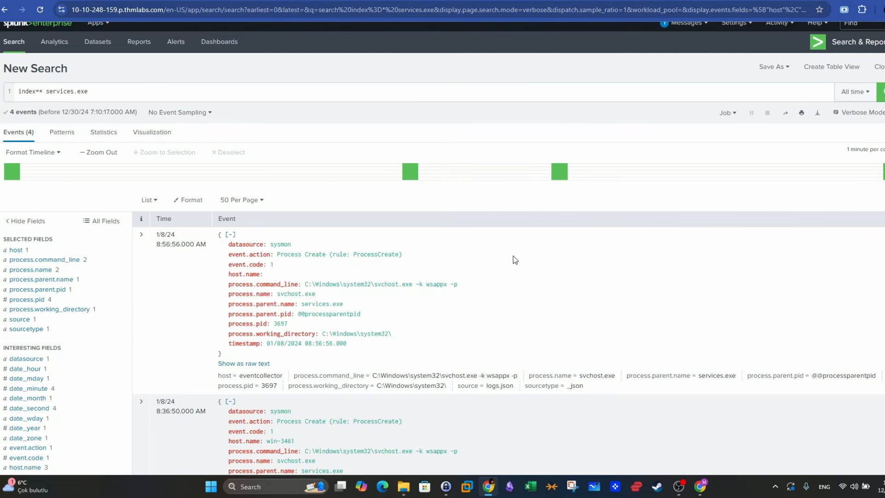
- Examine the fields of the 8:36:50 event on host win-3461, from the event action to the timestamp
{"action": "scroll", "coordinate": [469, 259], "scroll_direction": "down", "scroll_amount": 3}
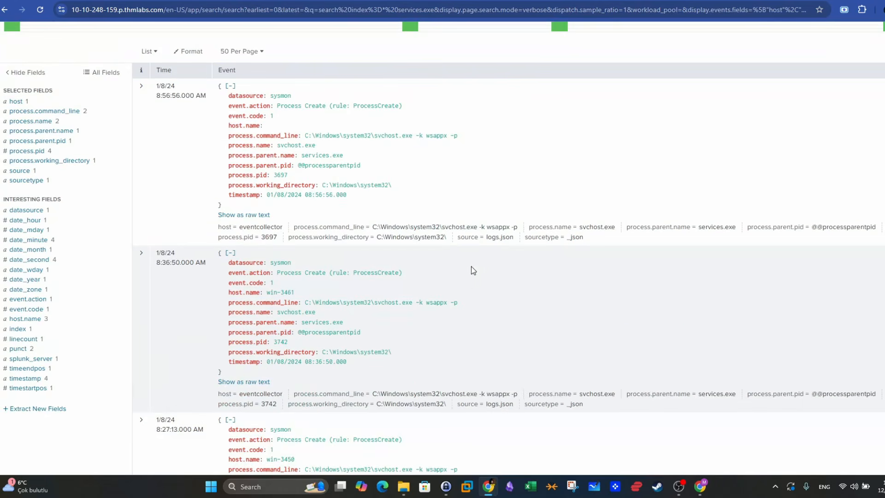
{"action": "left_click_drag", "start_coordinate": [323, 292], "coordinate": [325, 303]}
{"action": "left_click_drag", "start_coordinate": [364, 362], "coordinate": [233, 275]}
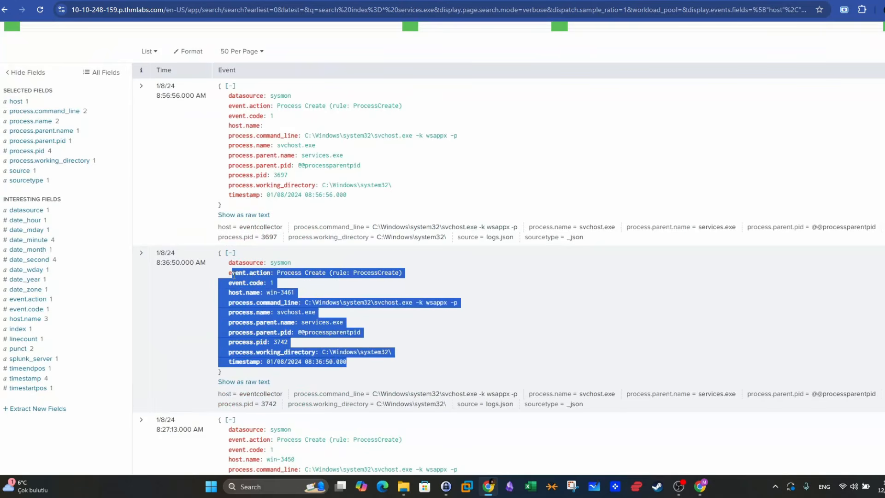
{"action": "left_click", "coordinate": [422, 337]}
- Switch to the TryHackMe alert queue and classify alert 1001 as a false positive to open its case report
{"action": "left_click", "coordinate": [415, 1]}
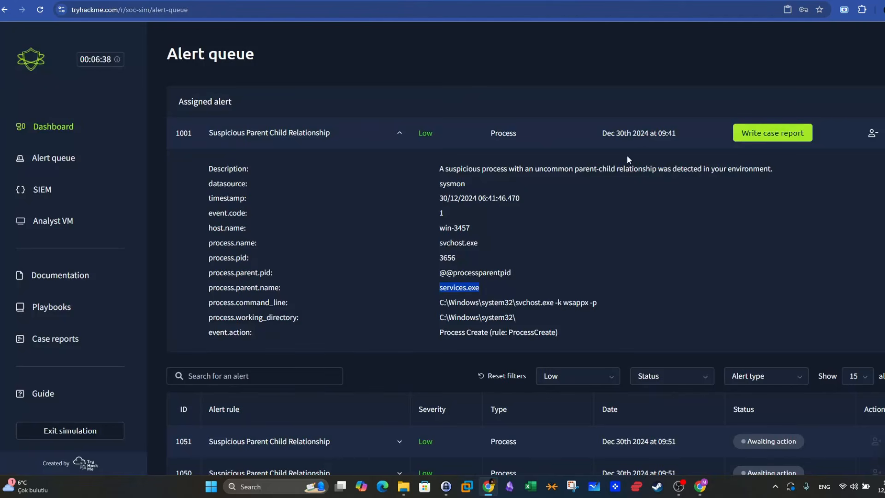
{"action": "left_click", "coordinate": [757, 134]}
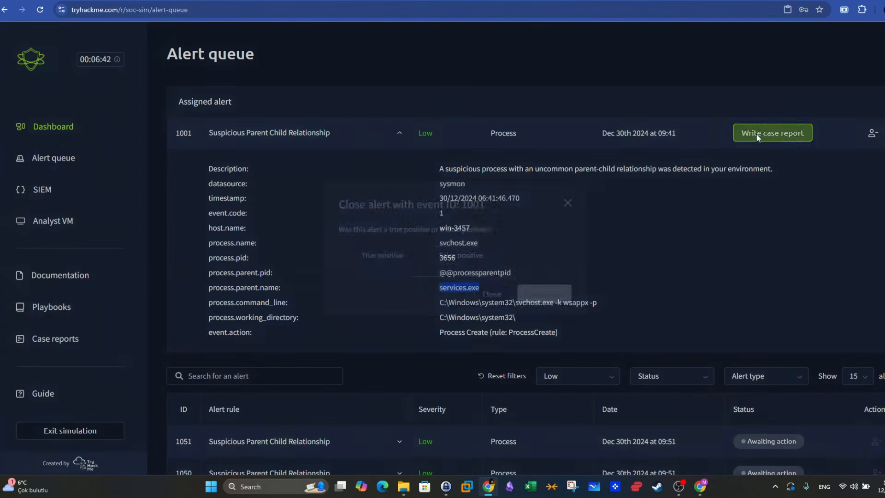
{"action": "left_click", "coordinate": [434, 255]}
{"action": "left_click", "coordinate": [548, 297]}
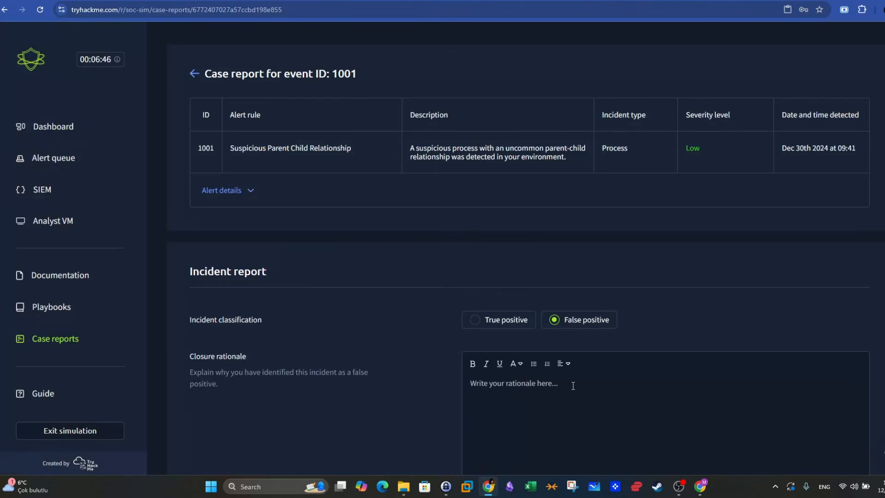
- Give "The processes involved in the alert are system processes executing regular non-malicious commands." as closure rationale and submit alert 1001's case report
{"action": "scroll", "coordinate": [583, 369], "scroll_direction": "down", "scroll_amount": 1}
{"action": "type", "text": "T"}
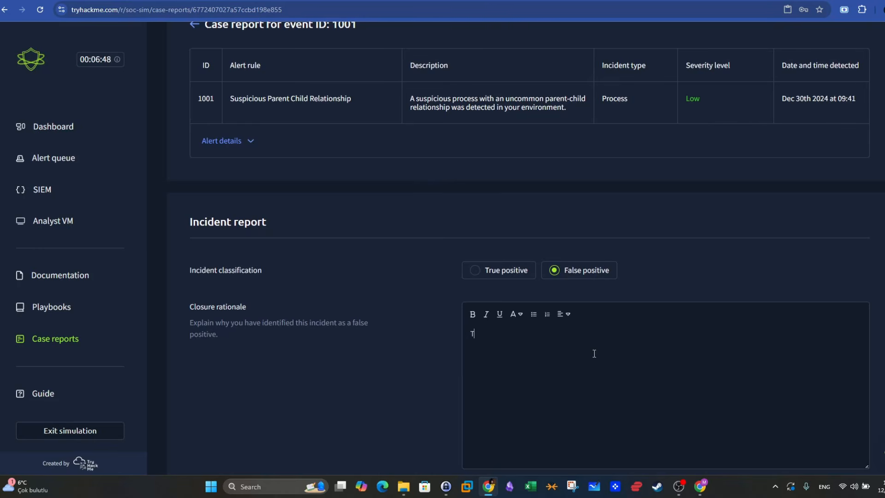
{"action": "type", "text": "he processes ar"}
{"action": "key", "text": "BackSpace"}
{"action": "key", "text": "BackSpace"}
{"action": "type", "text": "involved in the"}
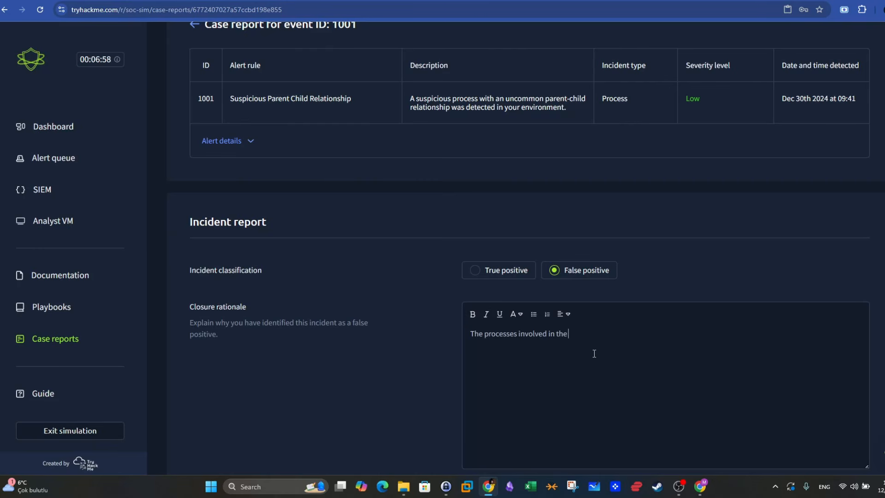
{"action": "type", "text": " alert are system processes "}
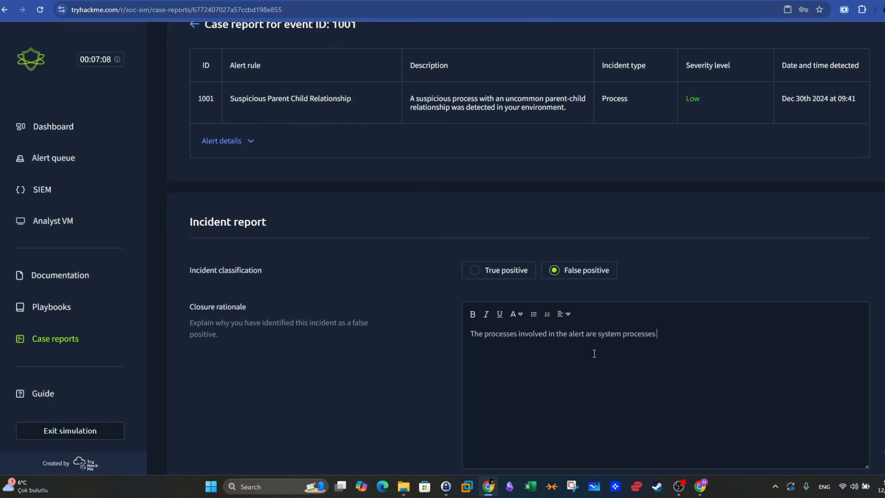
{"action": "type", "text": "executing regular non-malicious commands."}
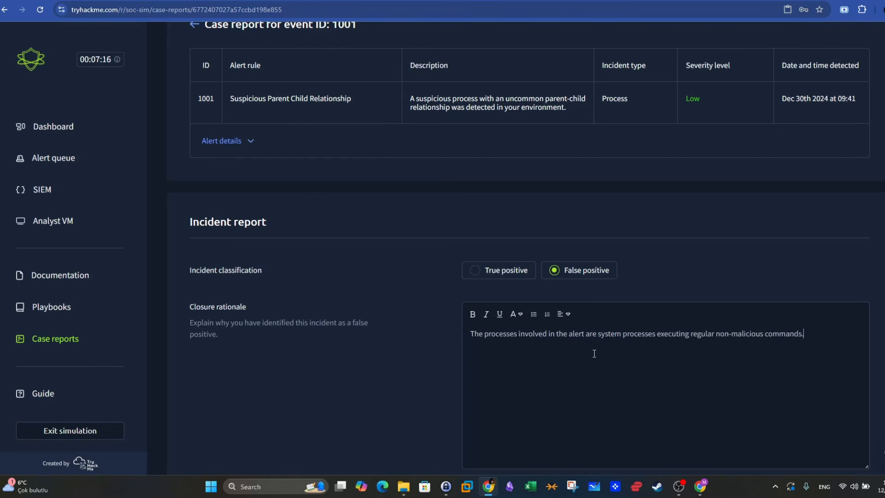
{"action": "scroll", "coordinate": [413, 249], "scroll_direction": "down", "scroll_amount": 2}
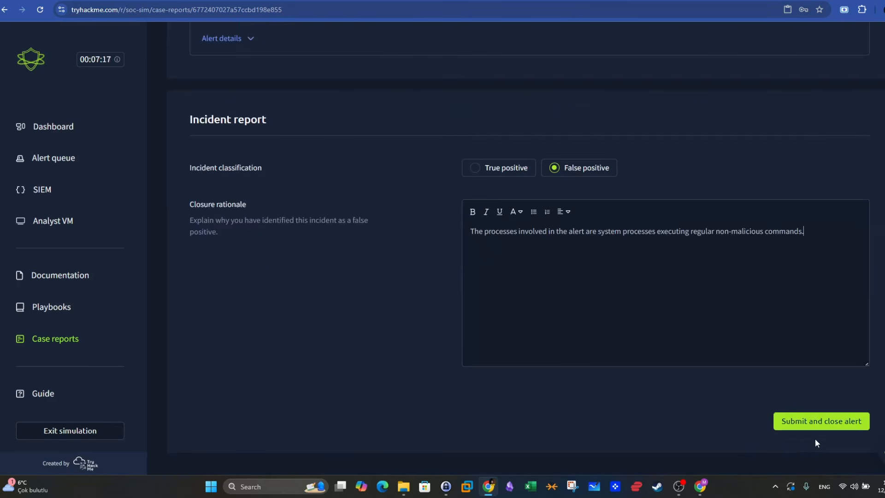
{"action": "left_click", "coordinate": [818, 421]}
- Go to the third page of the alert queue and expand the details of alert 1002
{"action": "scroll", "coordinate": [547, 261], "scroll_direction": "down", "scroll_amount": 5}
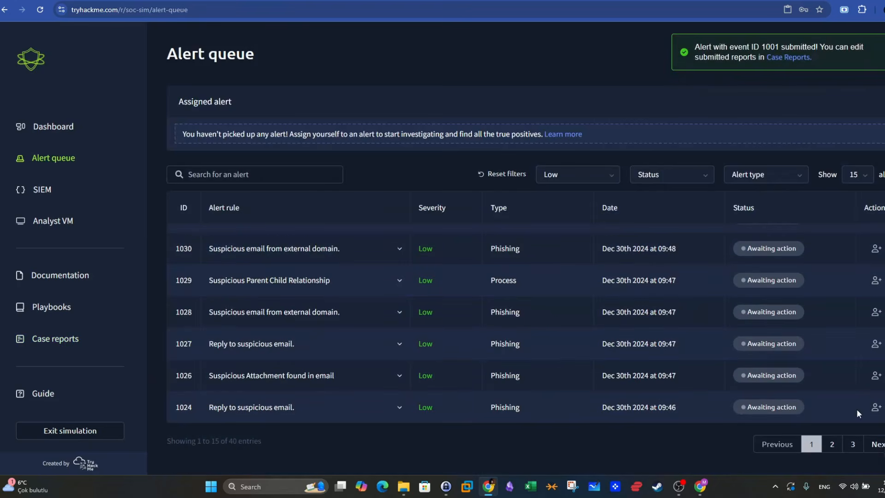
{"action": "left_click", "coordinate": [853, 444]}
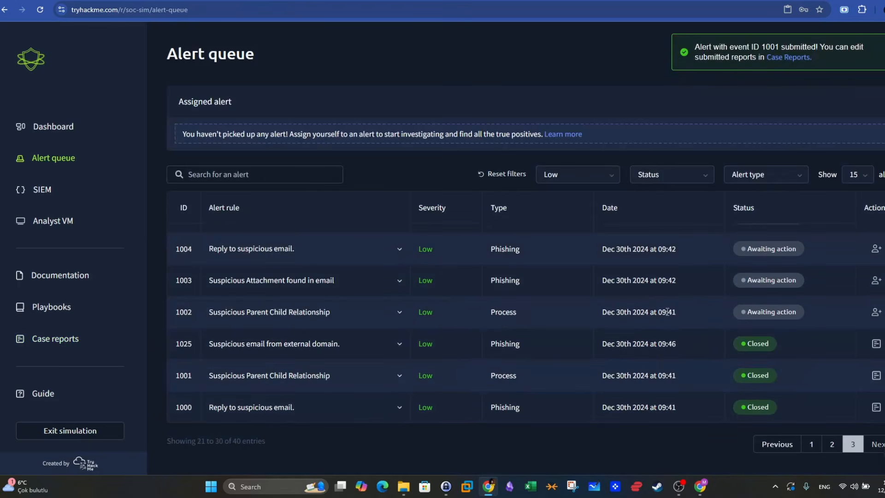
{"action": "left_click_drag", "start_coordinate": [680, 316], "coordinate": [616, 313]}
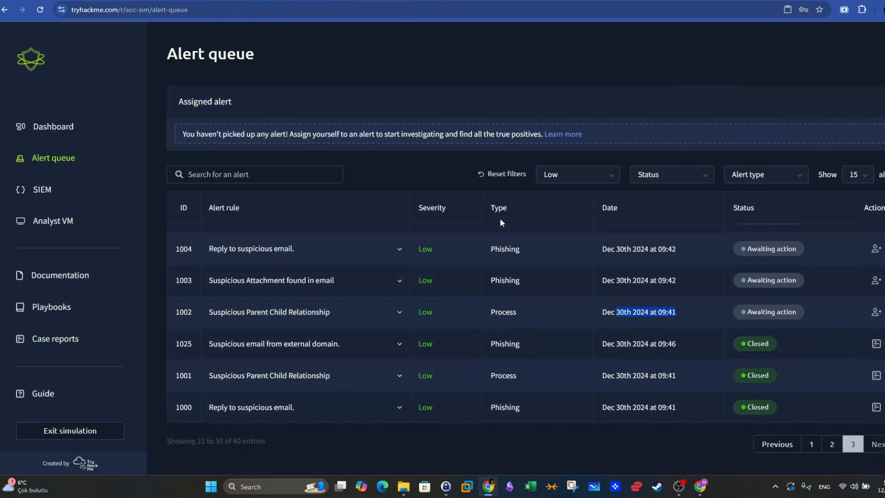
{"action": "double_click", "coordinate": [495, 315]}
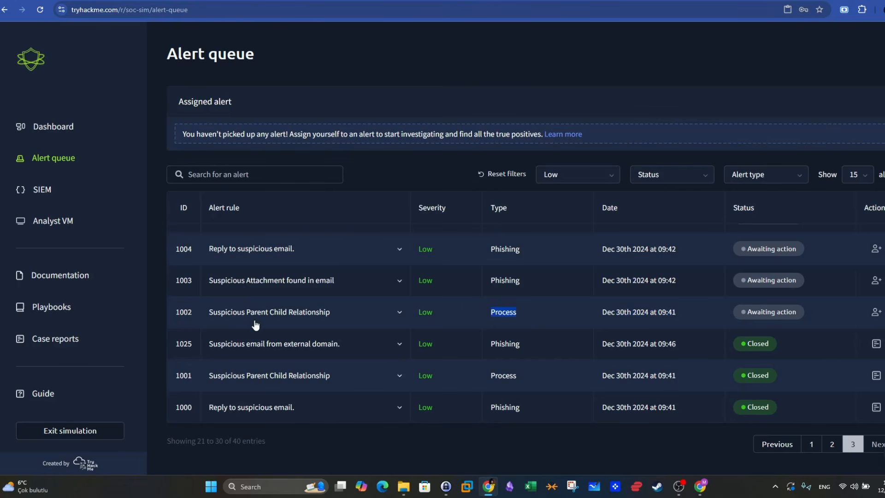
{"action": "left_click", "coordinate": [398, 314]}
{"action": "scroll", "coordinate": [529, 345], "scroll_direction": "down", "scroll_amount": 2}
{"action": "scroll", "coordinate": [524, 338], "scroll_direction": "up", "scroll_amount": 1}
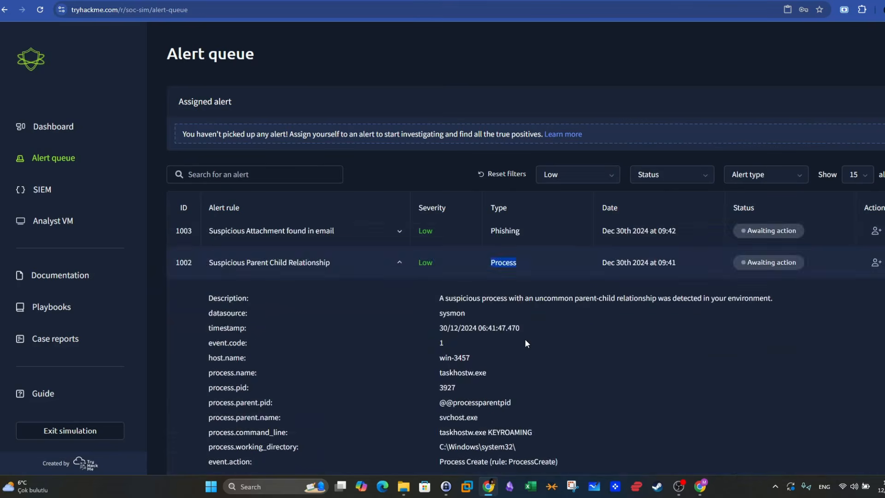
- Examine the parent process name and process name in alert 1002's details
{"action": "scroll", "coordinate": [525, 339], "scroll_direction": "down", "scroll_amount": 1}
{"action": "left_click_drag", "start_coordinate": [479, 367], "coordinate": [442, 368]}
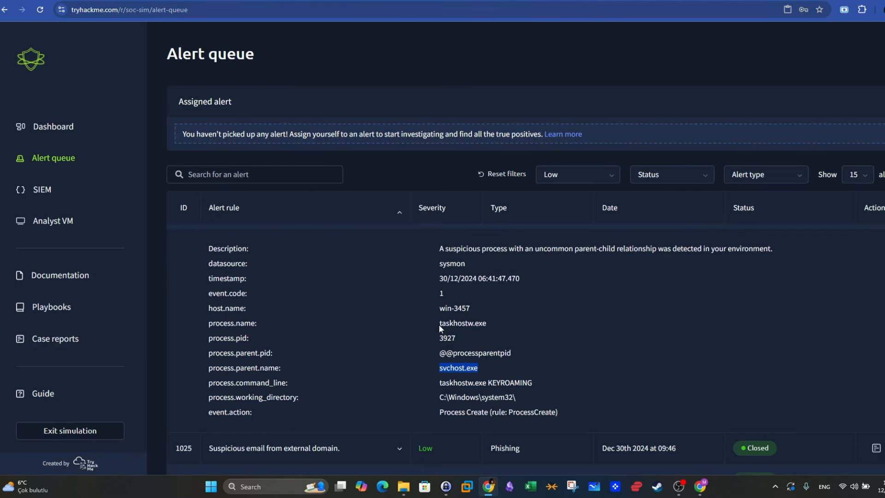
{"action": "left_click_drag", "start_coordinate": [439, 325], "coordinate": [469, 325]}
- Copy the executable name from alert 1002's command line and search Google for taskhostw.exe in a new browser tab
{"action": "left_click_drag", "start_coordinate": [298, 383], "coordinate": [443, 384]}
{"action": "right_click", "coordinate": [444, 382]}
{"action": "left_click", "coordinate": [466, 280]}
{"action": "left_click", "coordinate": [258, 1]}
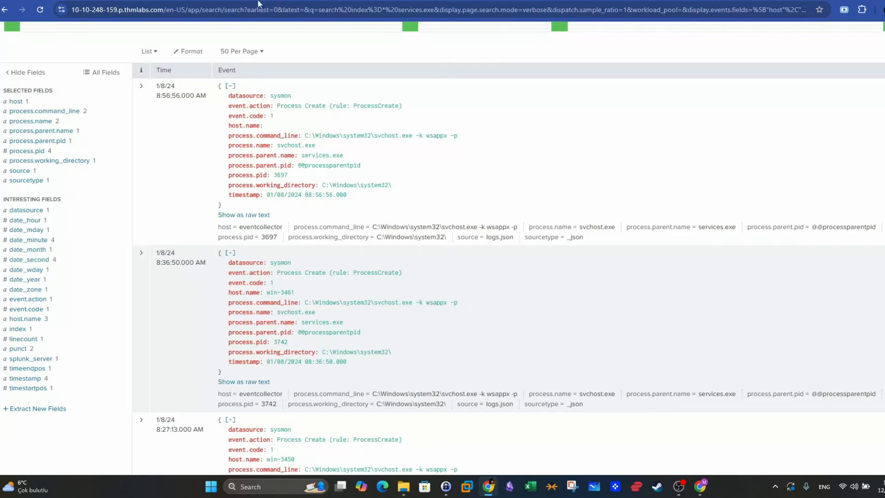
{"action": "left_click", "coordinate": [277, 9]}
{"action": "key", "text": "ctrl+t"}
{"action": "key", "text": "ctrl+v"}
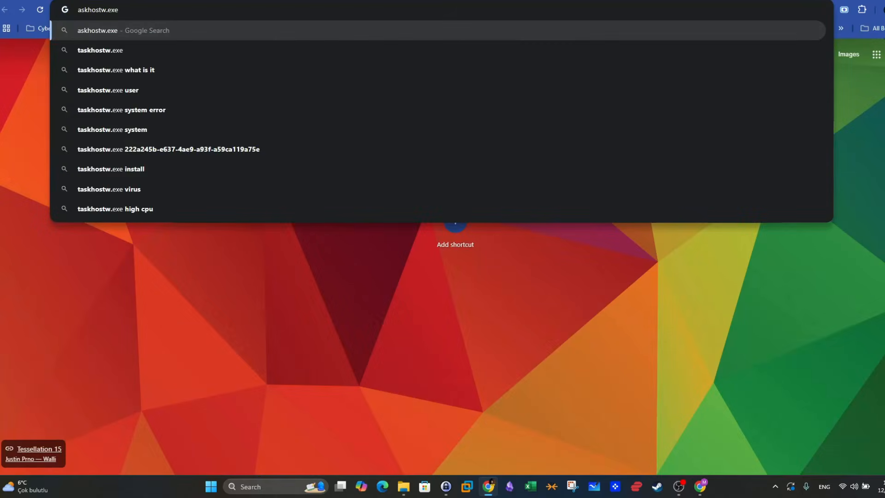
{"action": "key", "text": "Home"}
{"action": "type", "text": "y"}
{"action": "key", "text": "Return"}
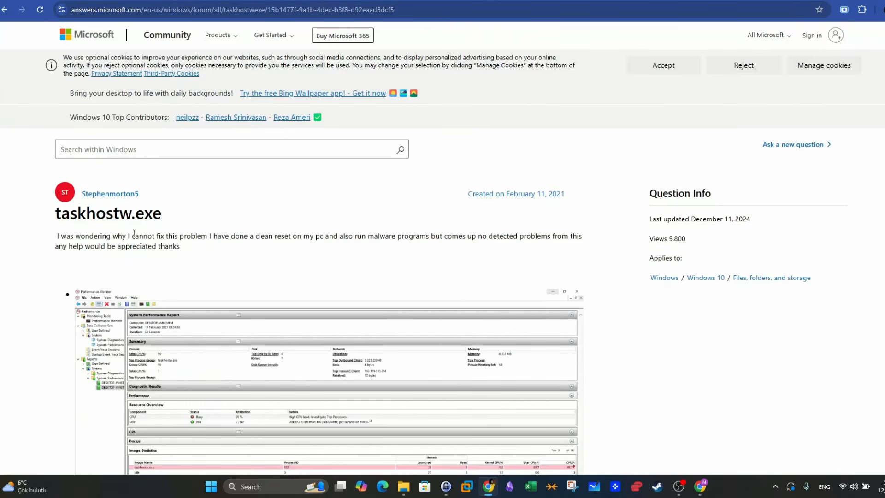
- Read the Microsoft Community replies about taskhostw.exe and compare them with alert 1002's command line
{"action": "scroll", "coordinate": [177, 242], "scroll_direction": "down", "scroll_amount": 10}
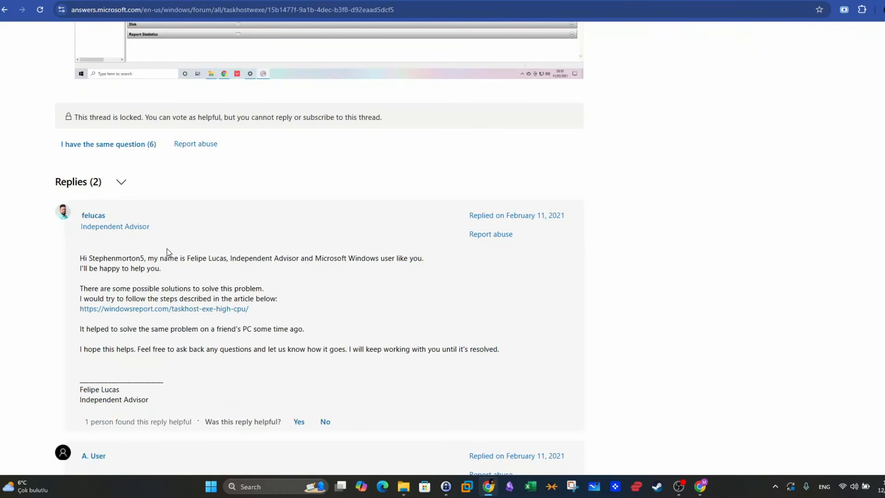
{"action": "scroll", "coordinate": [164, 283], "scroll_direction": "down", "scroll_amount": 8}
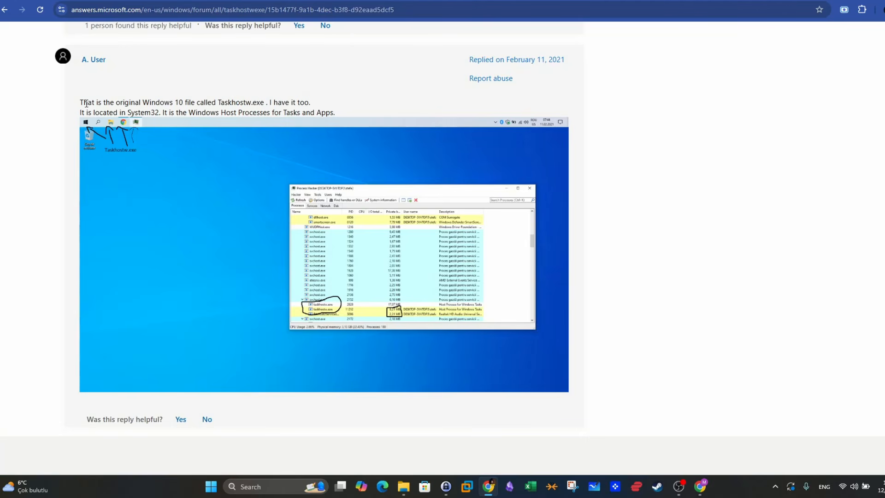
{"action": "left_click_drag", "start_coordinate": [85, 103], "coordinate": [239, 104]}
{"action": "left_click", "coordinate": [223, 105]}
{"action": "left_click", "coordinate": [240, 103]}
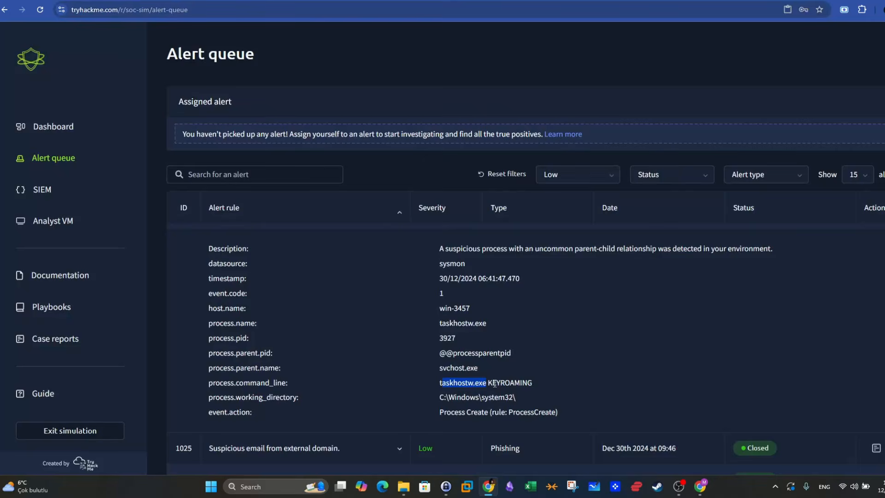
{"action": "left_click_drag", "start_coordinate": [483, 383], "coordinate": [430, 383]}
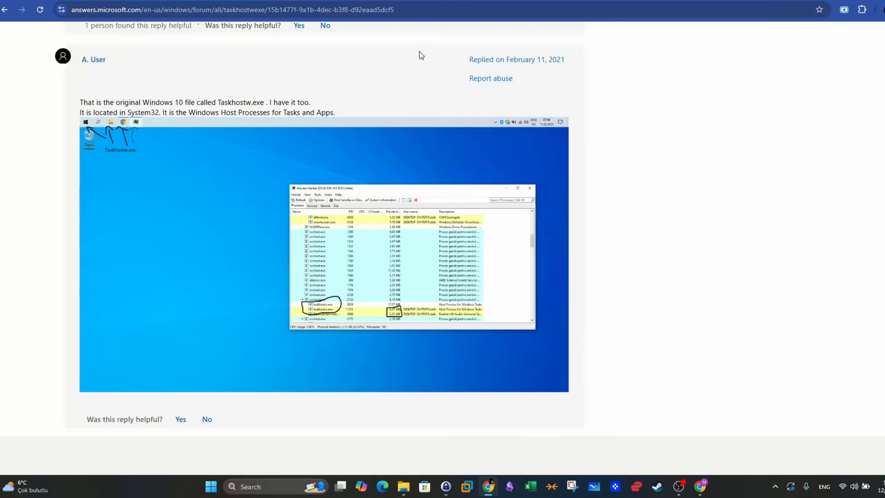
{"action": "scroll", "coordinate": [341, 171], "scroll_direction": "down", "scroll_amount": 5}
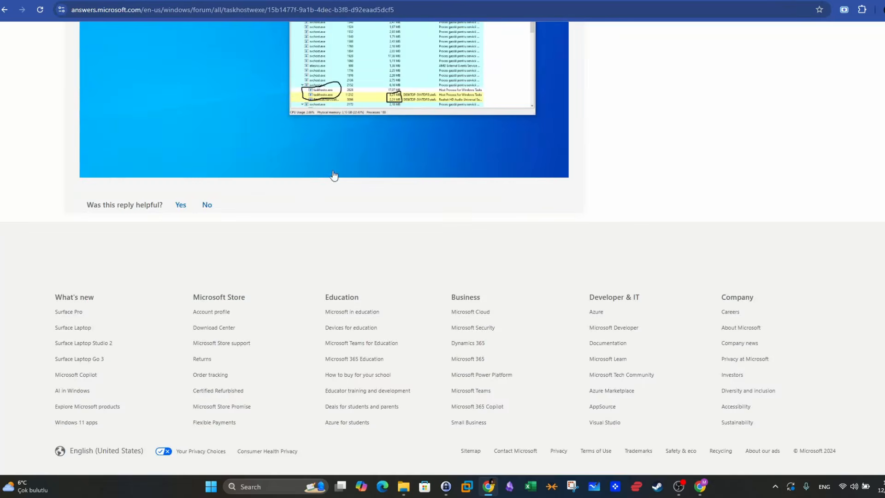
- Return to the Google results and expand the question "What is taskhostw.exe used for?"
{"action": "left_click", "coordinate": [4, 9]}
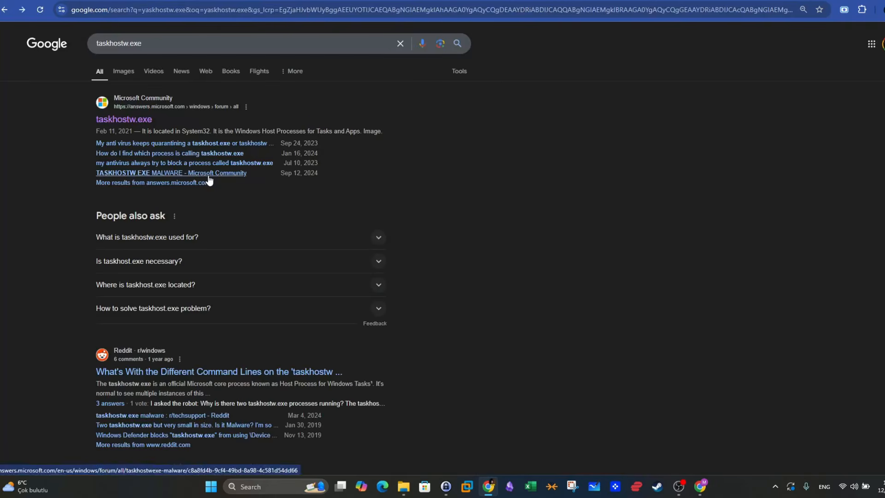
{"action": "scroll", "coordinate": [206, 177], "scroll_direction": "down", "scroll_amount": 3}
{"action": "scroll", "coordinate": [178, 197], "scroll_direction": "up", "scroll_amount": 2}
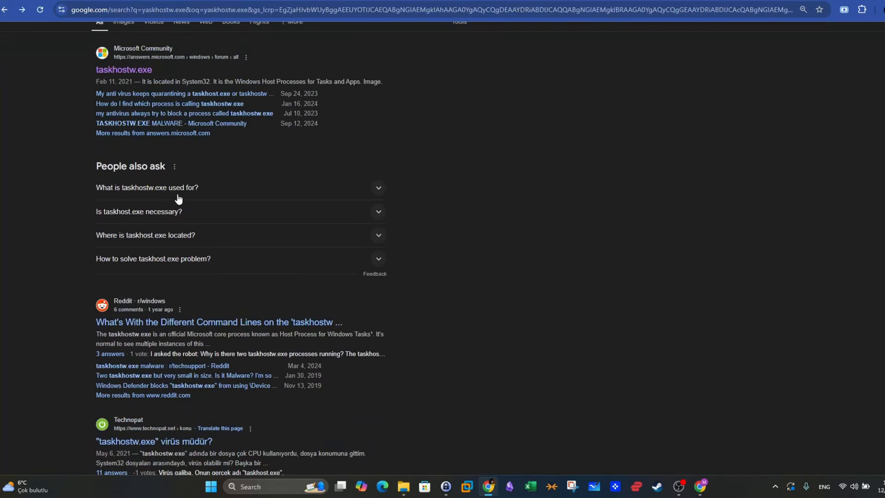
{"action": "left_click", "coordinate": [178, 192]}
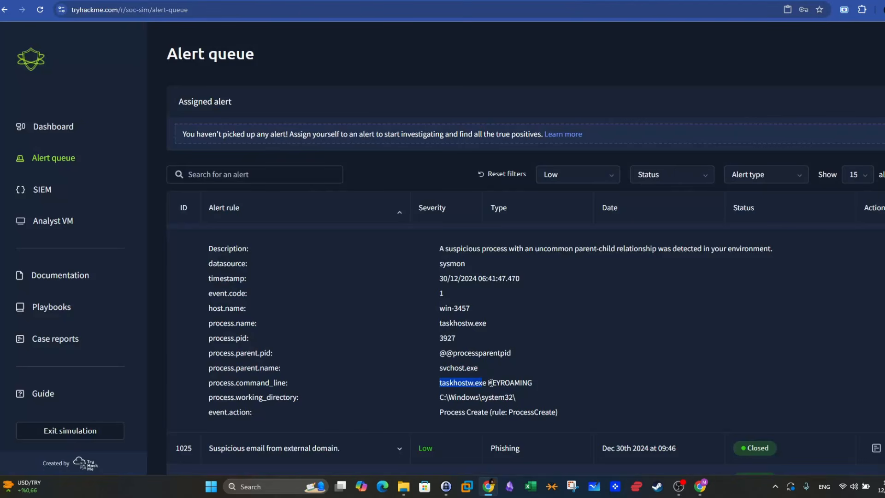
- Recheck alert 1002's process command line in the alert queue and take ownership of the alert
{"action": "left_click", "coordinate": [488, 382]}
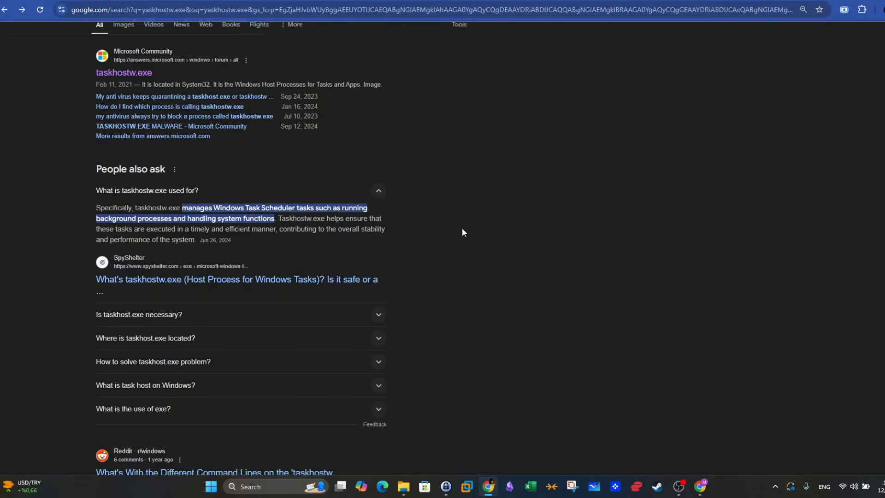
{"action": "scroll", "coordinate": [463, 232], "scroll_direction": "up", "scroll_amount": 1}
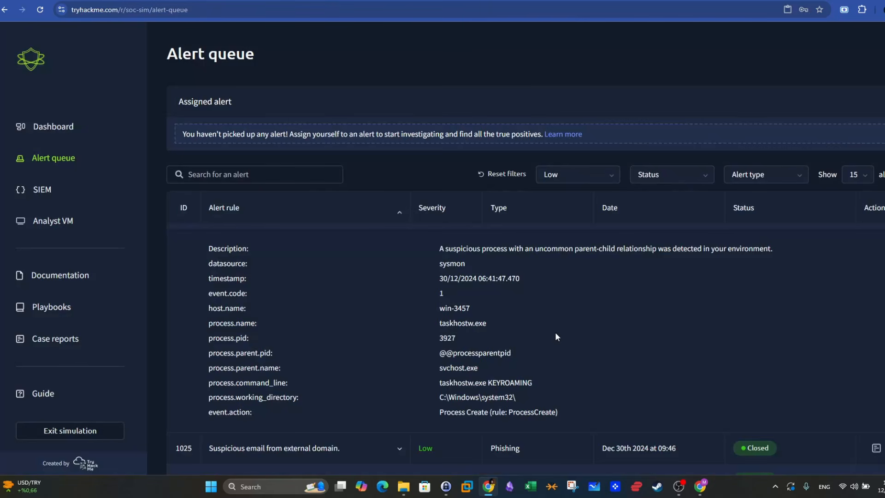
{"action": "double_click", "coordinate": [449, 384]}
{"action": "left_click", "coordinate": [450, 387]}
{"action": "scroll", "coordinate": [468, 372], "scroll_direction": "up", "scroll_amount": 3}
{"action": "scroll", "coordinate": [468, 372], "scroll_direction": "down", "scroll_amount": 4}
{"action": "scroll", "coordinate": [468, 371], "scroll_direction": "up", "scroll_amount": 2}
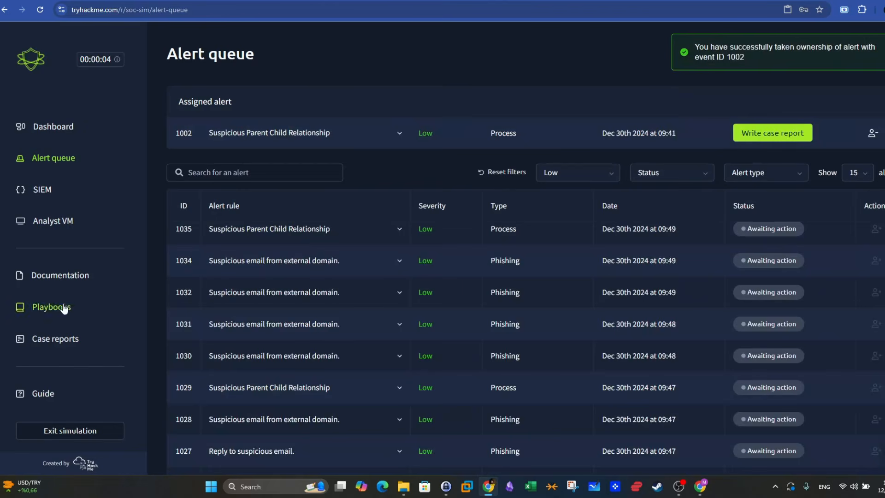
- Open the submitted case report for alert 1001 and copy its closure rationale
{"action": "left_click", "coordinate": [59, 339]}
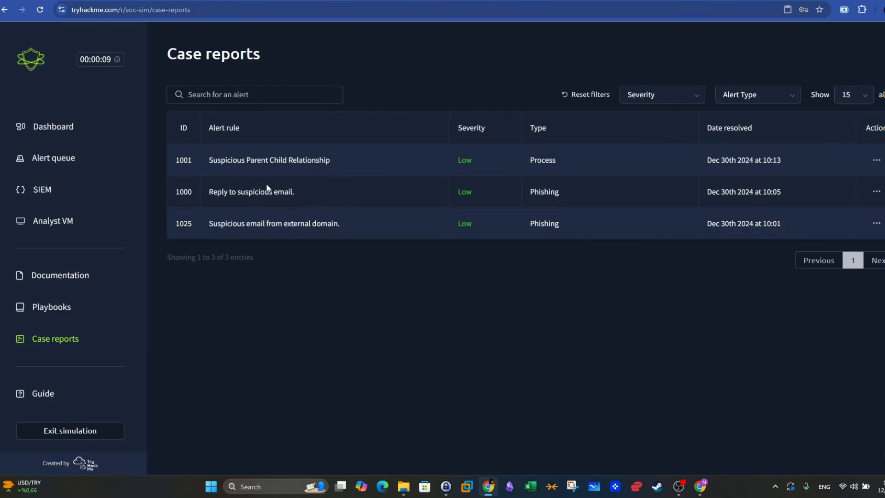
{"action": "left_click", "coordinate": [877, 160]}
{"action": "left_click", "coordinate": [817, 189]}
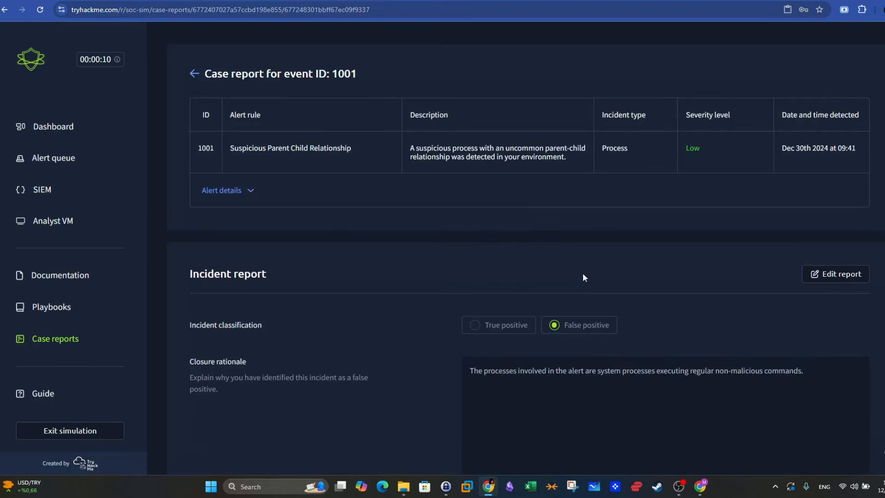
{"action": "left_click_drag", "start_coordinate": [808, 370], "coordinate": [474, 372]}
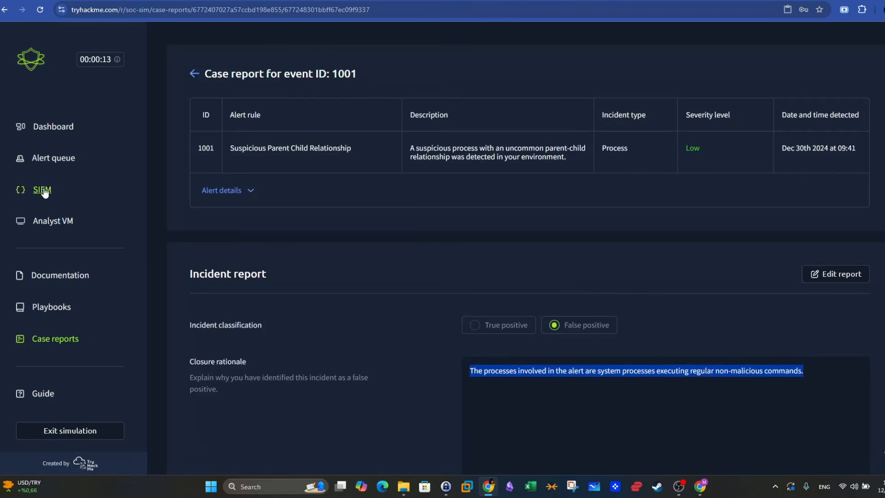
- Return to the alert queue and classify alert 1002 as a false positive to open its case report
{"action": "left_click", "coordinate": [57, 159]}
{"action": "left_click", "coordinate": [768, 134]}
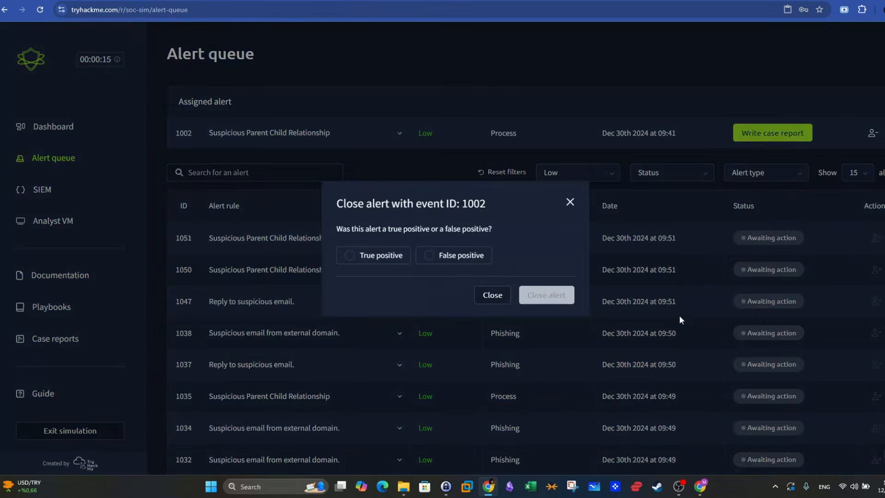
{"action": "left_click", "coordinate": [466, 260]}
{"action": "left_click", "coordinate": [570, 302]}
- Paste the copied closure rationale into alert 1002's case report and submit it to close the alert
{"action": "key", "text": "ctrl+v"}
{"action": "scroll", "coordinate": [391, 324], "scroll_direction": "down", "scroll_amount": 3}
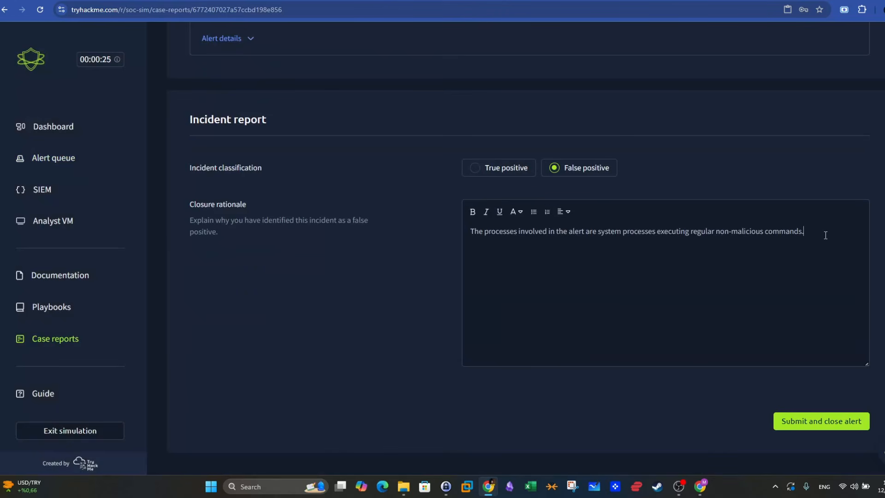
{"action": "left_click", "coordinate": [783, 421]}
- Look through the third page of the alert queue for the next alert awaiting action
{"action": "scroll", "coordinate": [427, 357], "scroll_direction": "down", "scroll_amount": 5}
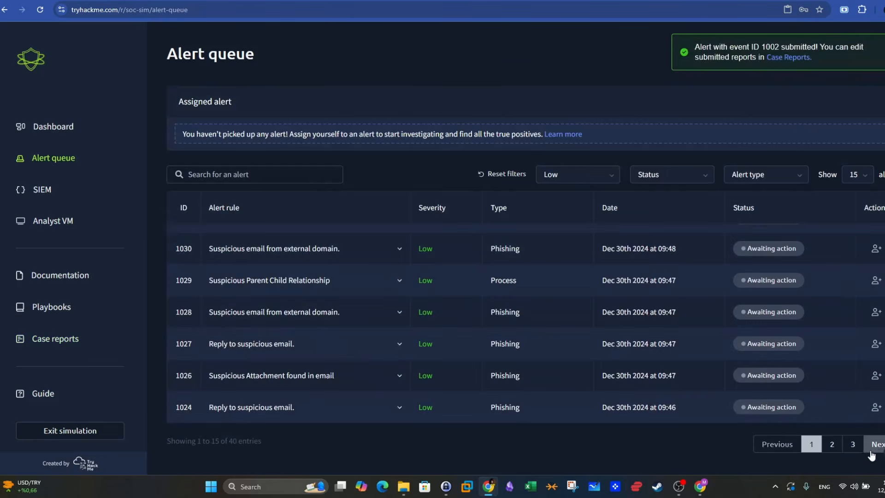
{"action": "left_click", "coordinate": [853, 445]}
{"action": "scroll", "coordinate": [792, 346], "scroll_direction": "up", "scroll_amount": 1}
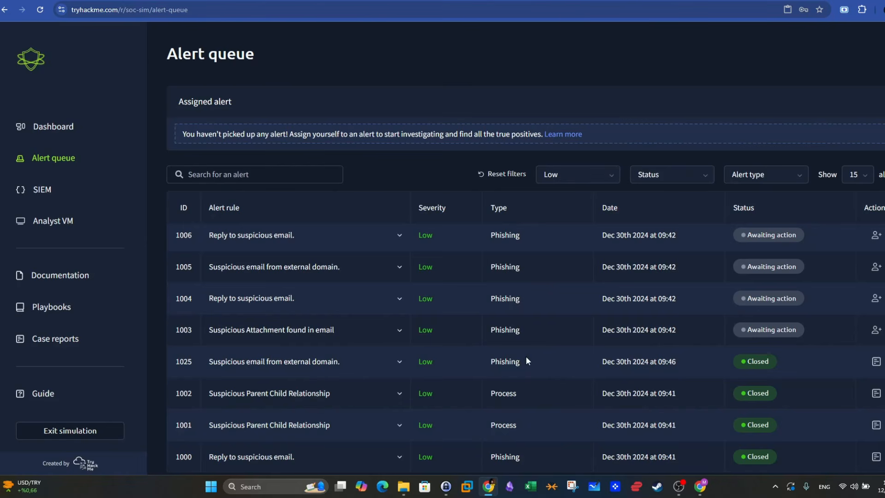
{"action": "left_click_drag", "start_coordinate": [526, 361], "coordinate": [489, 361]}
{"action": "scroll", "coordinate": [636, 355], "scroll_direction": "down", "scroll_amount": 1}
{"action": "scroll", "coordinate": [617, 368], "scroll_direction": "up", "scroll_amount": 2}
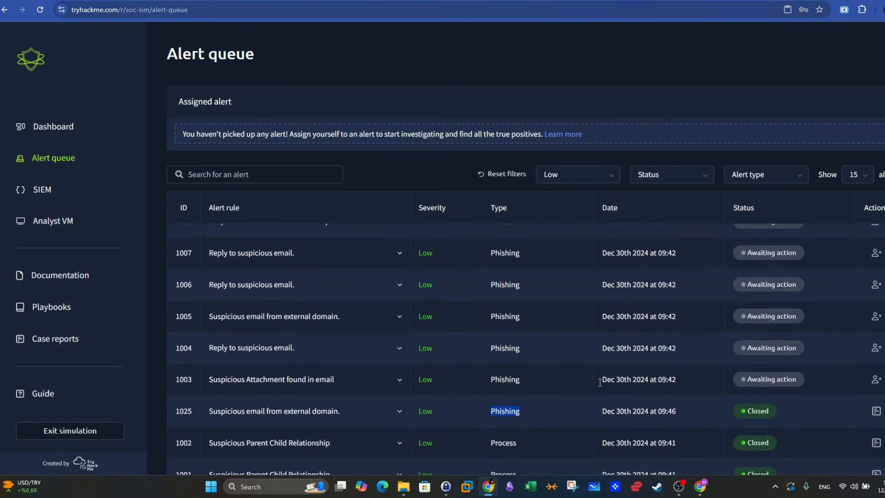
- Expand alert 1003, Suspicious Attachment found in email, and review its description, sender, recipient and attachment details
{"action": "left_click_drag", "start_coordinate": [520, 379], "coordinate": [292, 382]}
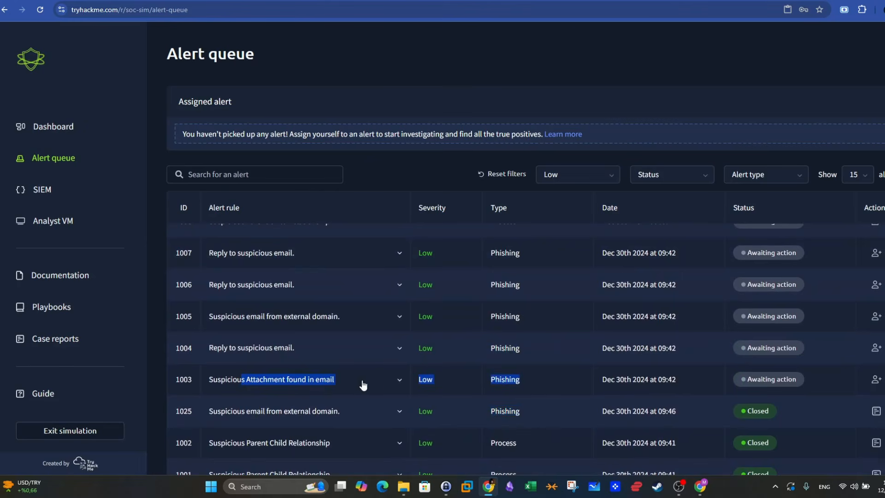
{"action": "left_click", "coordinate": [399, 380]}
{"action": "scroll", "coordinate": [400, 381], "scroll_direction": "down", "scroll_amount": 2}
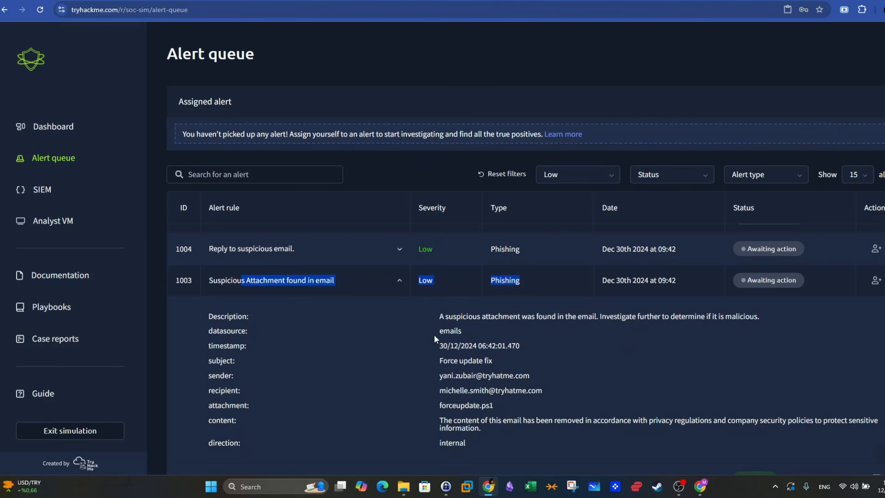
{"action": "left_click_drag", "start_coordinate": [434, 317], "coordinate": [747, 313]}
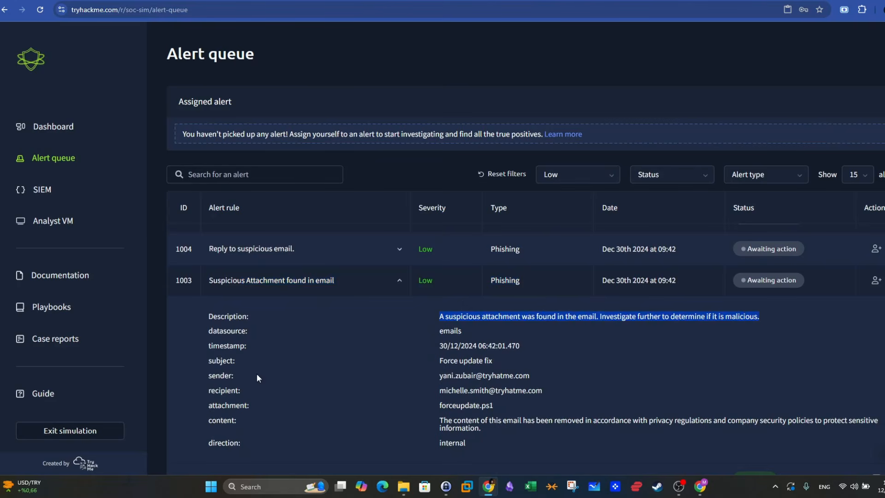
{"action": "left_click_drag", "start_coordinate": [531, 376], "coordinate": [488, 374]}
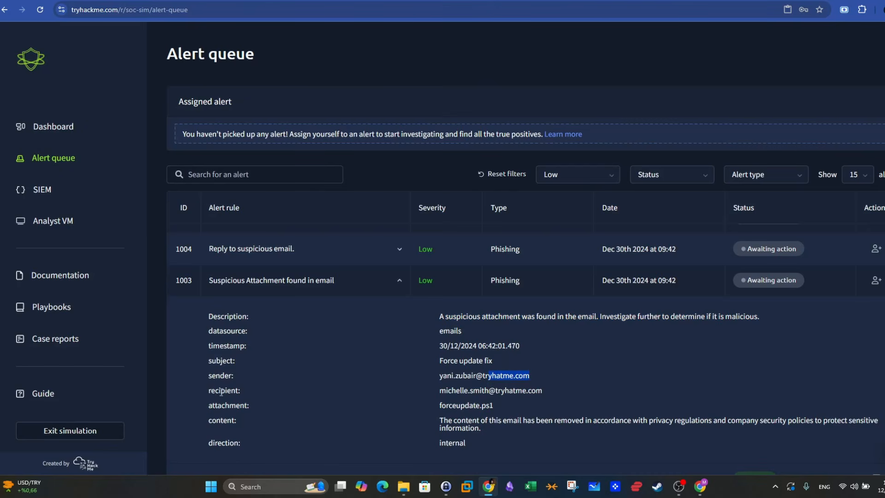
{"action": "left_click_drag", "start_coordinate": [570, 391], "coordinate": [442, 406]}
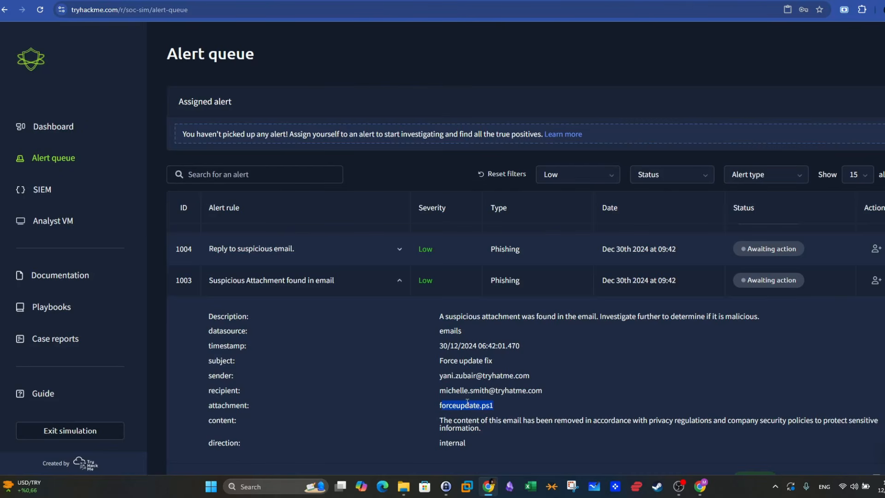
- Take ownership of alert 1003 and locate the forceupdate script in the attachments\latest folder on the Analyst VM
{"action": "left_click", "coordinate": [876, 281]}
{"action": "left_click", "coordinate": [67, 221]}
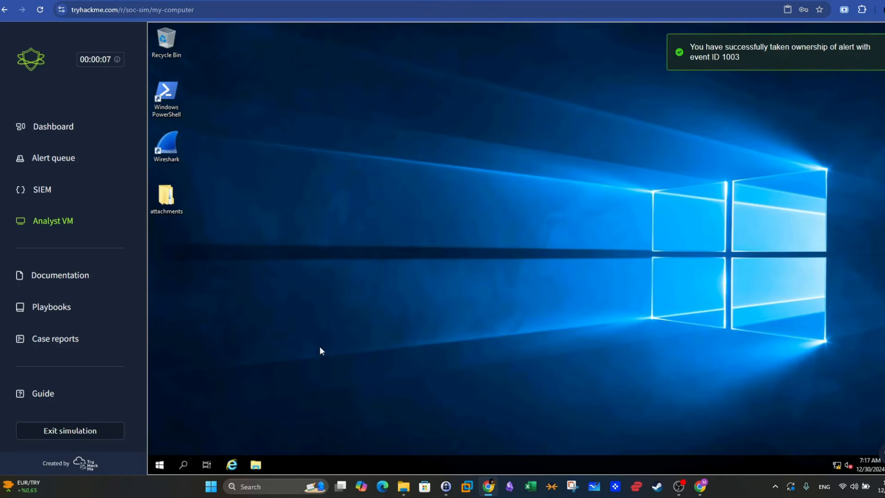
{"action": "double_click", "coordinate": [166, 198]}
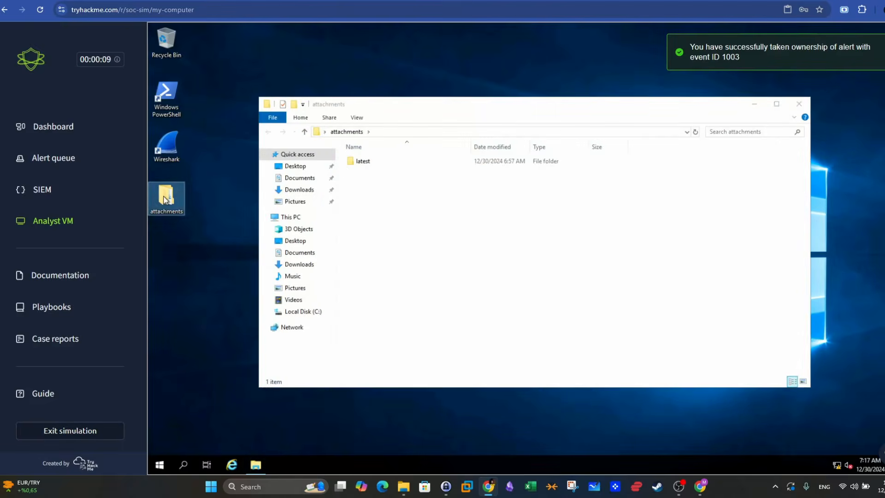
{"action": "double_click", "coordinate": [348, 164]}
{"action": "left_click", "coordinate": [544, 174]}
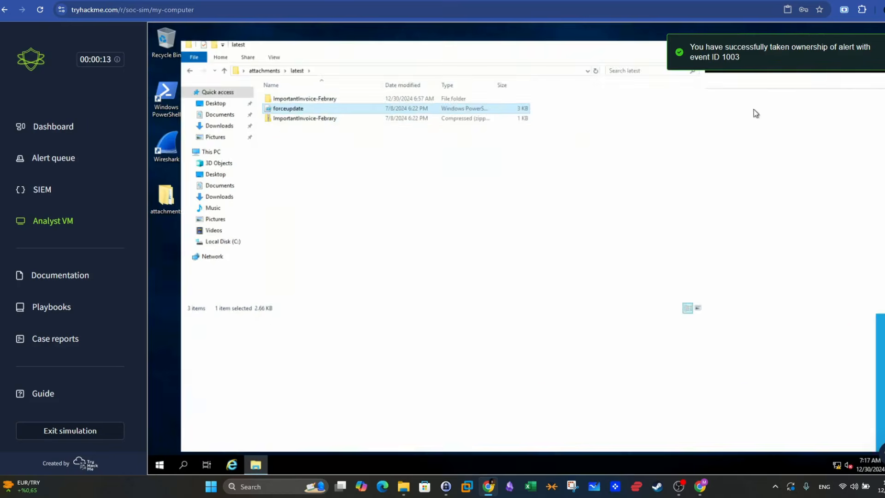
{"action": "left_click", "coordinate": [777, 104]}
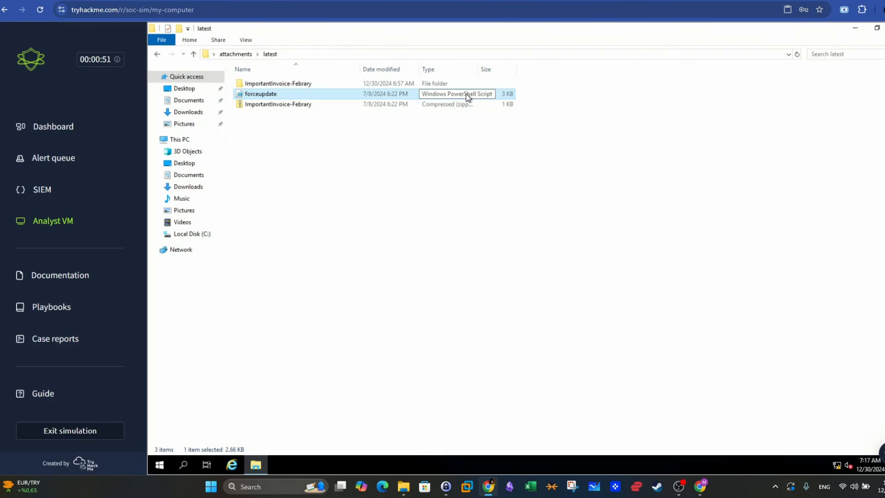
{"action": "right_click", "coordinate": [317, 95]}
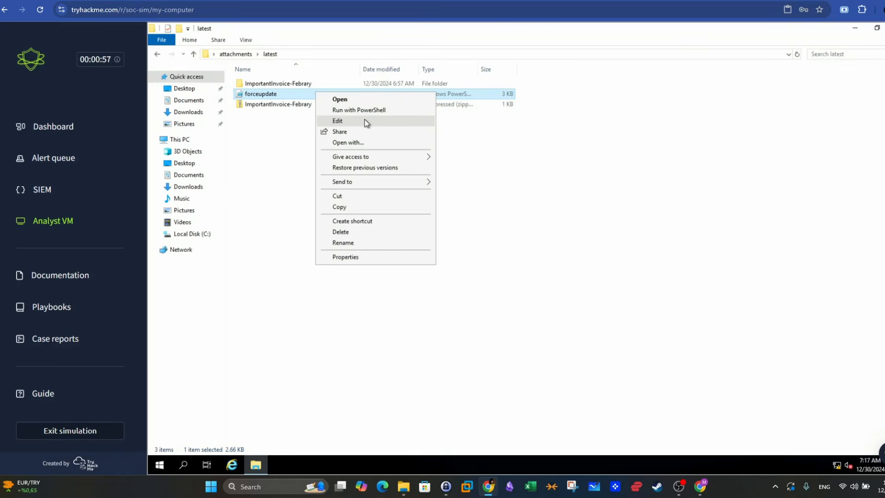
{"action": "left_click", "coordinate": [388, 142]}
{"action": "left_click", "coordinate": [544, 288]}
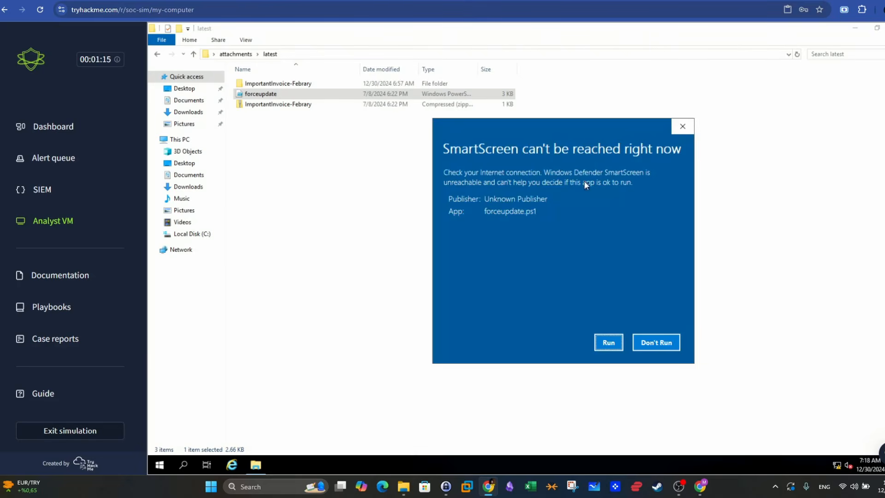
{"action": "left_click", "coordinate": [667, 347]}
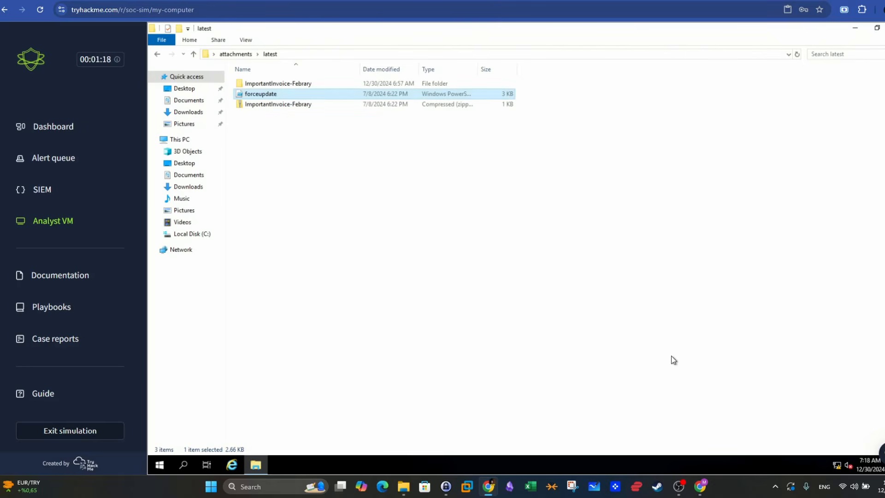
- Open the forceupdate script for editing in a maximized PowerShell ISE, enlarging the script area and closing the Commands add-on
{"action": "right_click", "coordinate": [314, 96]}
{"action": "left_click", "coordinate": [339, 125]}
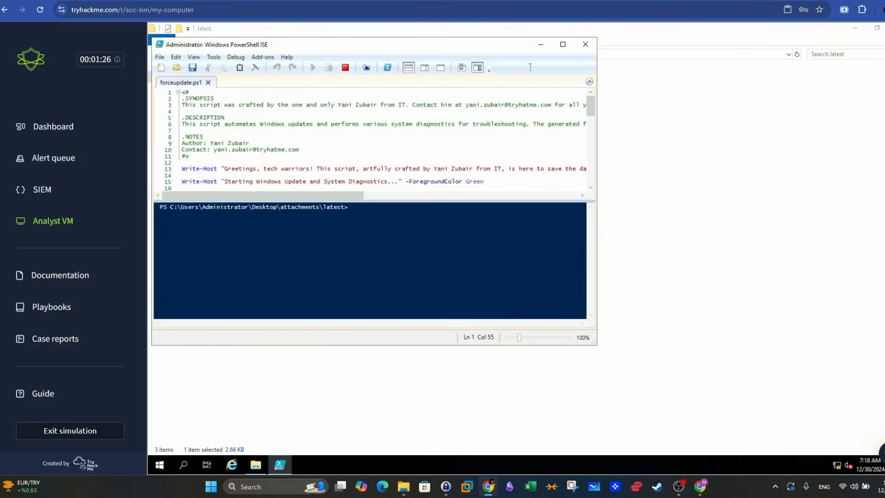
{"action": "left_click", "coordinate": [563, 45]}
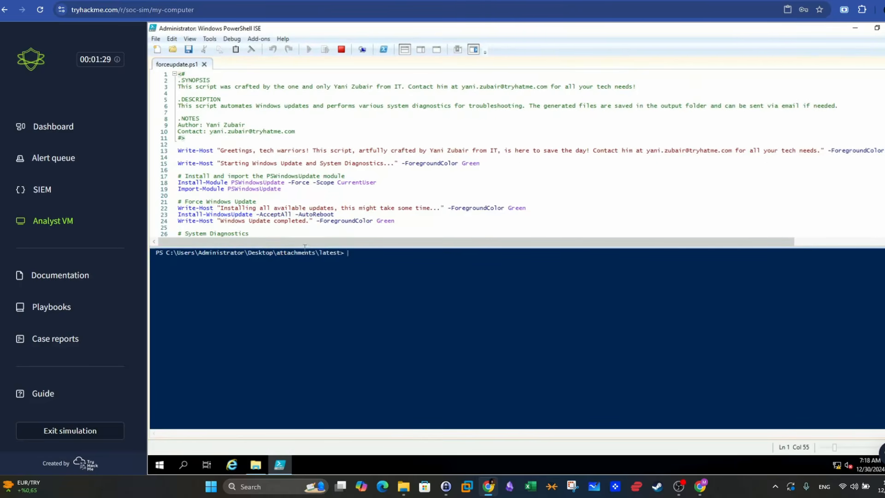
{"action": "left_click_drag", "start_coordinate": [302, 246], "coordinate": [297, 325]}
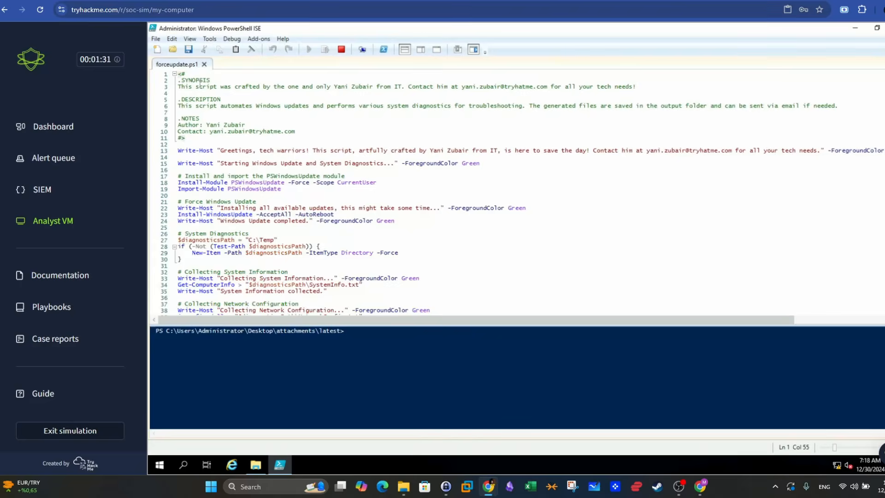
{"action": "left_click_drag", "start_coordinate": [182, 86], "coordinate": [550, 88]}
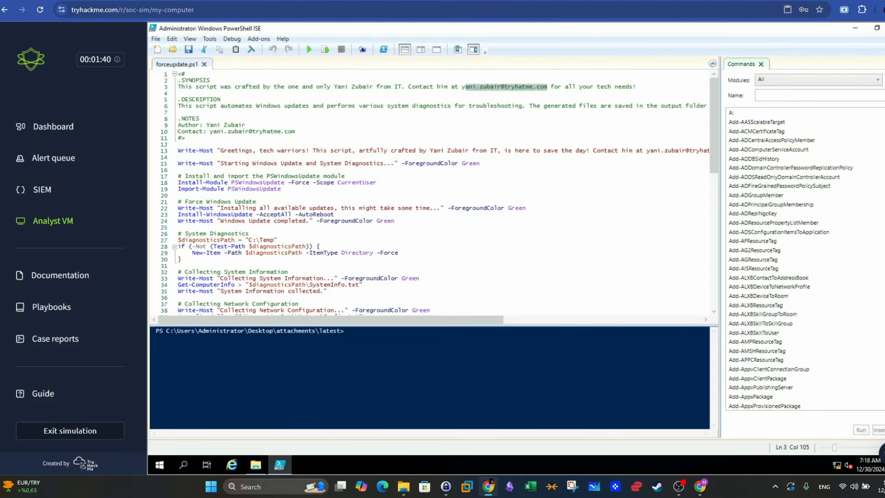
{"action": "left_click", "coordinate": [762, 65]}
- Read the script's description, author notes, PSWindowsUpdate module import and forced Windows Update commands
{"action": "left_click_drag", "start_coordinate": [206, 106], "coordinate": [795, 107]}
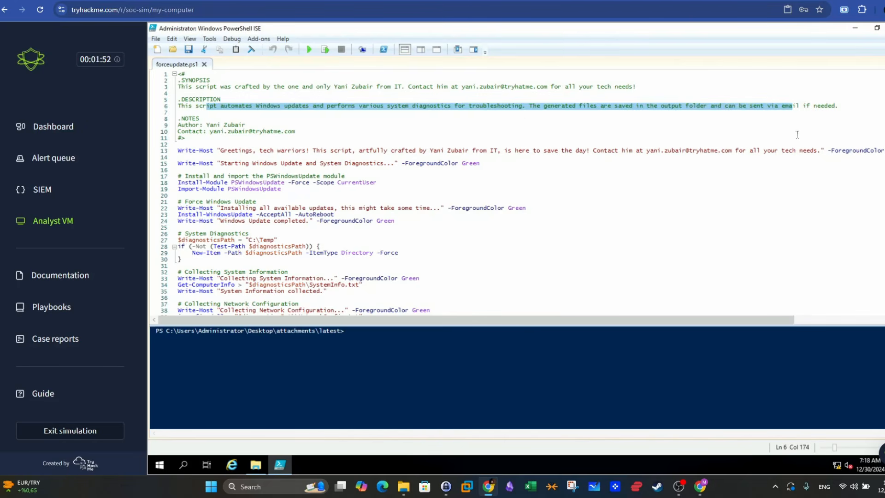
{"action": "left_click", "coordinate": [457, 119]}
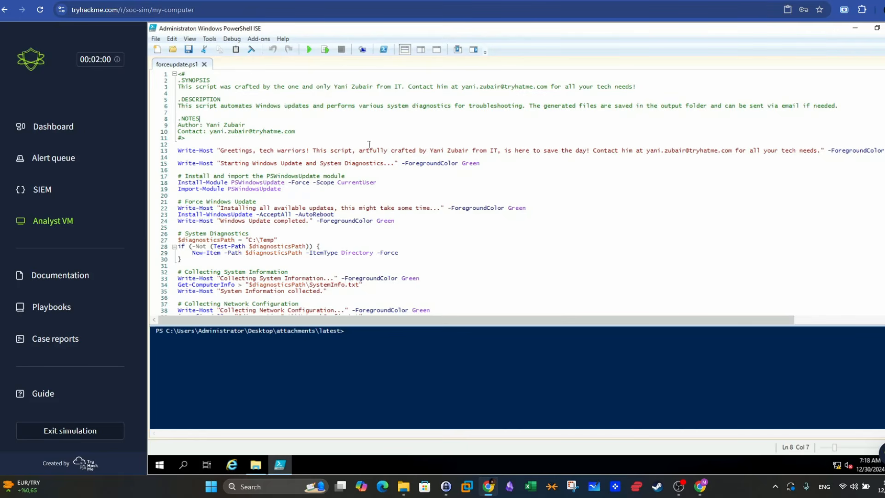
{"action": "scroll", "coordinate": [378, 162], "scroll_direction": "down", "scroll_amount": 1}
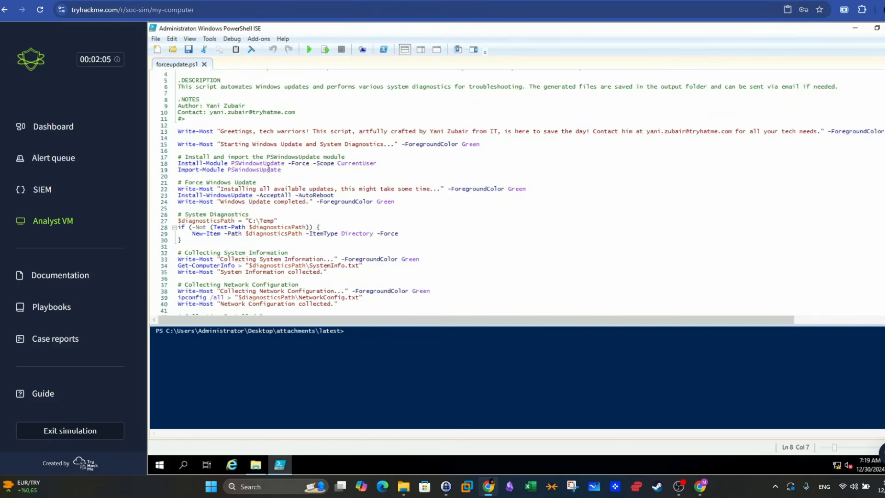
{"action": "left_click_drag", "start_coordinate": [289, 168], "coordinate": [271, 169]}
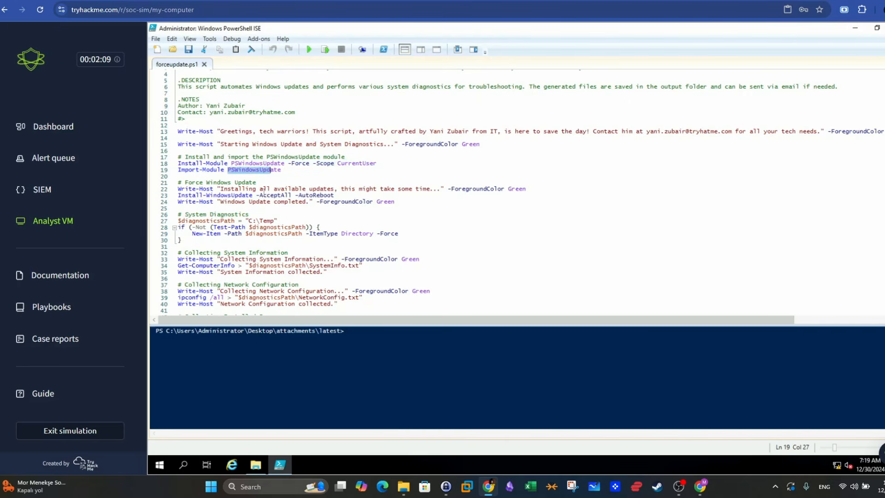
{"action": "left_click_drag", "start_coordinate": [342, 195], "coordinate": [199, 195]}
{"action": "left_click", "coordinate": [299, 201]}
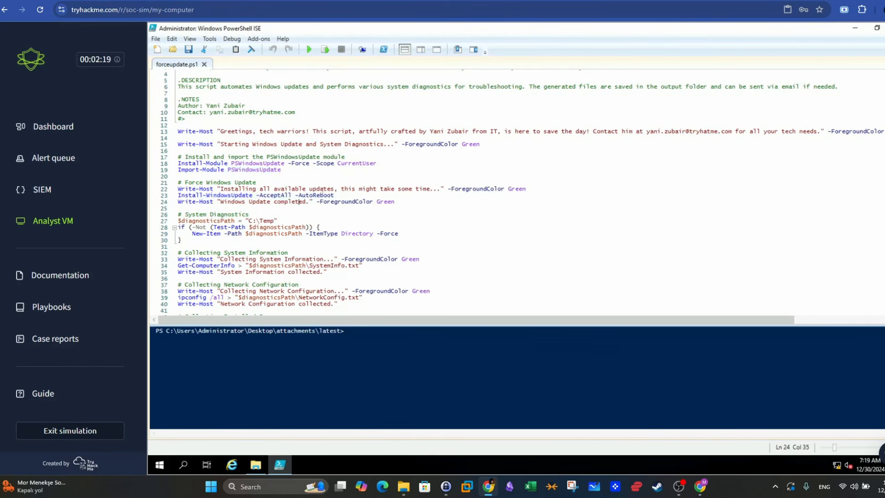
- Examine the script's system diagnostics section, including the Get-ComputerInfo and ipconfig /all commands and their output files
{"action": "scroll", "coordinate": [323, 193], "scroll_direction": "down", "scroll_amount": 1}
{"action": "scroll", "coordinate": [325, 190], "scroll_direction": "down", "scroll_amount": 1}
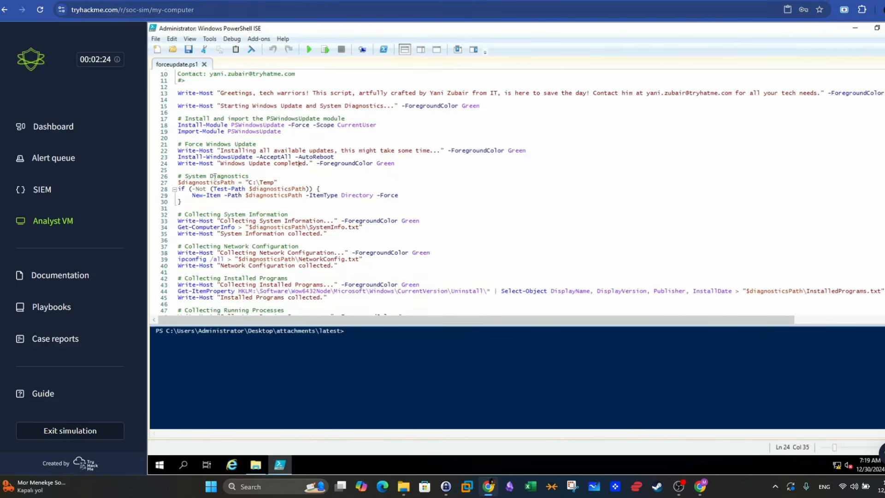
{"action": "left_click_drag", "start_coordinate": [185, 177], "coordinate": [249, 175]}
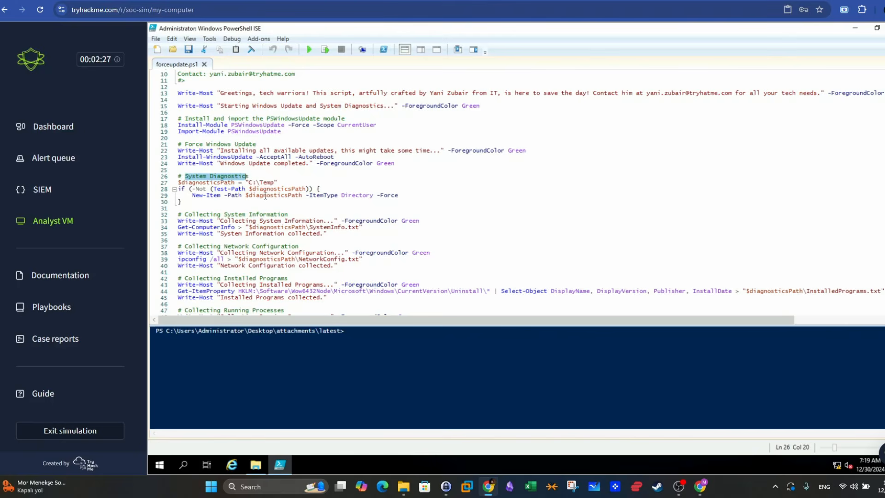
{"action": "scroll", "coordinate": [277, 198], "scroll_direction": "down", "scroll_amount": 1}
{"action": "left_click_drag", "start_coordinate": [327, 208], "coordinate": [267, 201]}
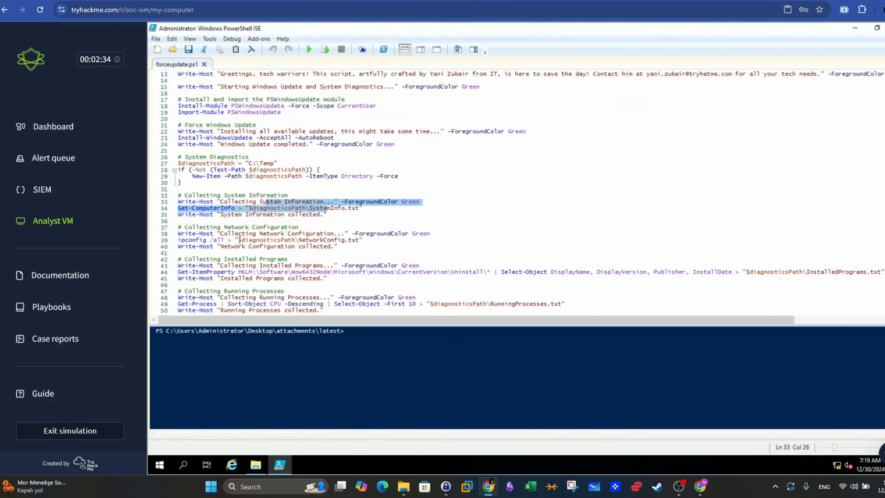
{"action": "left_click_drag", "start_coordinate": [238, 240], "coordinate": [348, 241]}
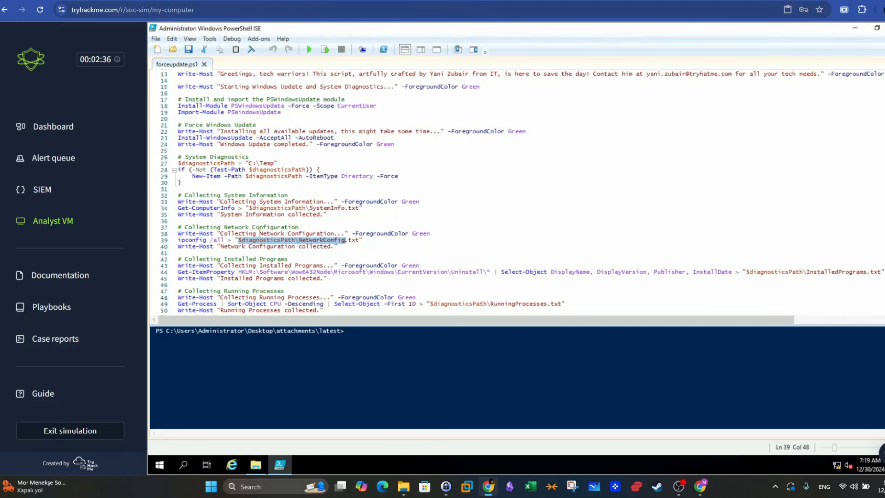
{"action": "scroll", "coordinate": [260, 230], "scroll_direction": "down", "scroll_amount": 1}
{"action": "left_click_drag", "start_coordinate": [224, 220], "coordinate": [185, 221]}
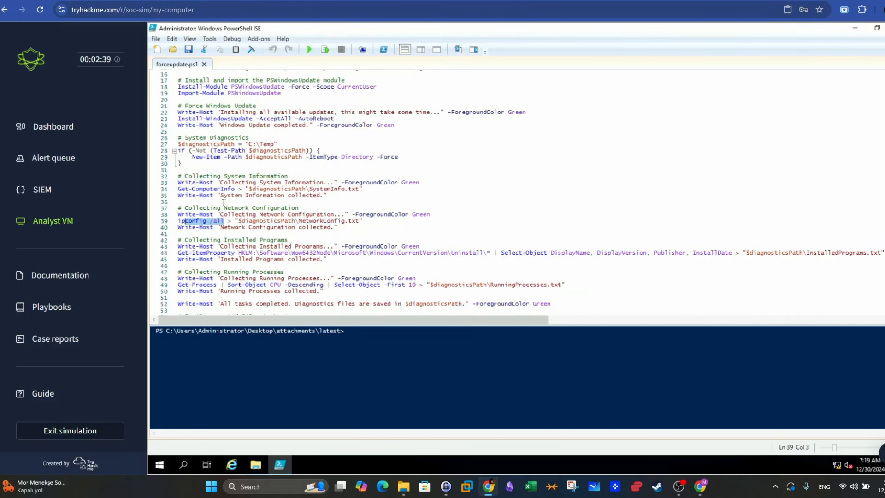
{"action": "left_click_drag", "start_coordinate": [232, 189], "coordinate": [188, 189]}
{"action": "left_click_drag", "start_coordinate": [224, 221], "coordinate": [192, 217]}
{"action": "left_click_drag", "start_coordinate": [235, 189], "coordinate": [182, 190]}
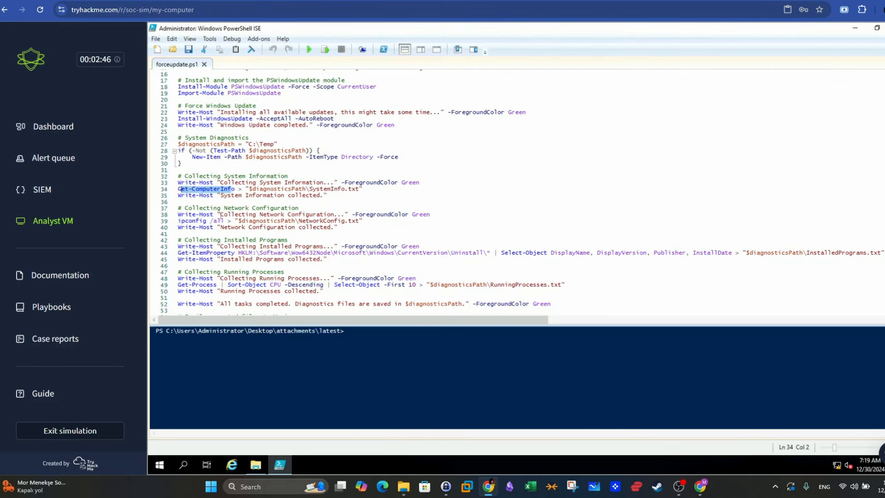
{"action": "left_click_drag", "start_coordinate": [221, 221], "coordinate": [179, 221]}
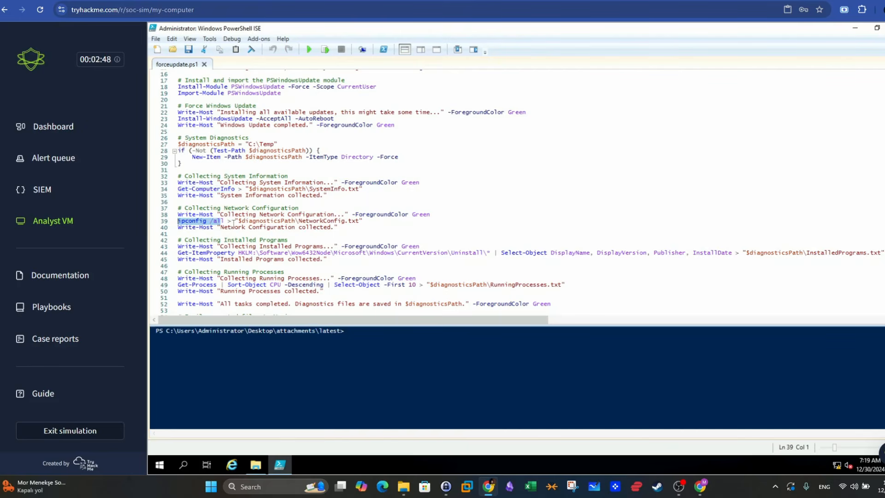
- Examine the script's installed programs and running processes collection, completion message and Send-MailMessage recipient
{"action": "scroll", "coordinate": [247, 208], "scroll_direction": "down", "scroll_amount": 1}
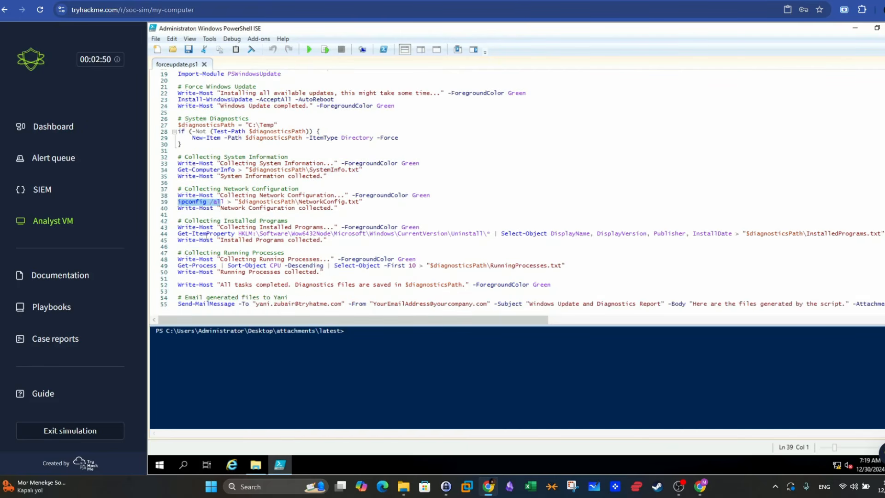
{"action": "left_click_drag", "start_coordinate": [234, 234], "coordinate": [179, 233]}
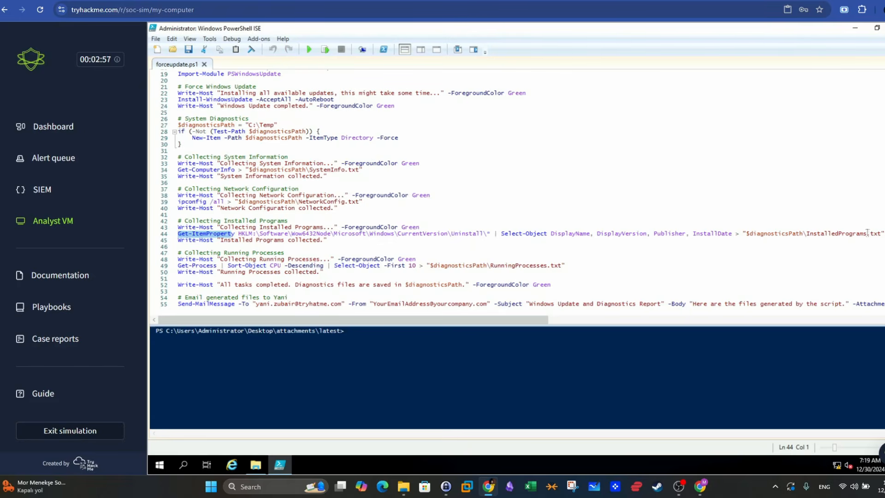
{"action": "left_click_drag", "start_coordinate": [880, 233], "coordinate": [810, 233]}
{"action": "scroll", "coordinate": [242, 197], "scroll_direction": "down", "scroll_amount": 1}
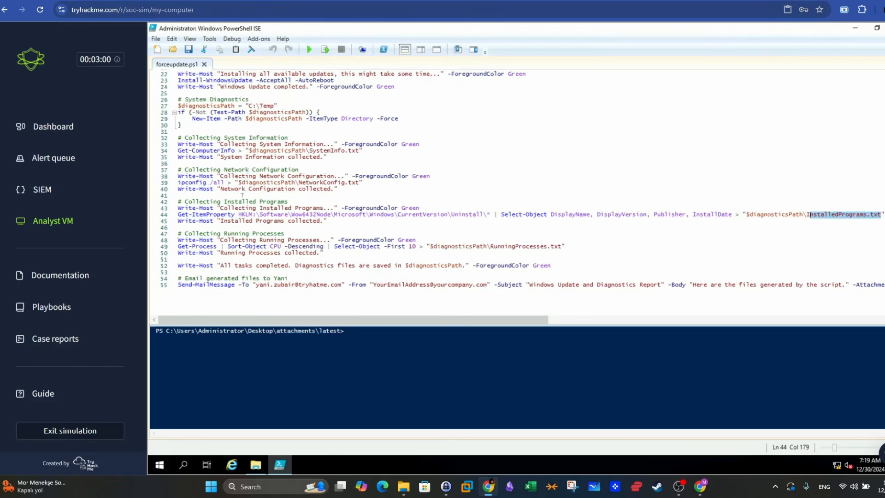
{"action": "scroll", "coordinate": [242, 197], "scroll_direction": "down", "scroll_amount": 1}
{"action": "left_click", "coordinate": [265, 208]}
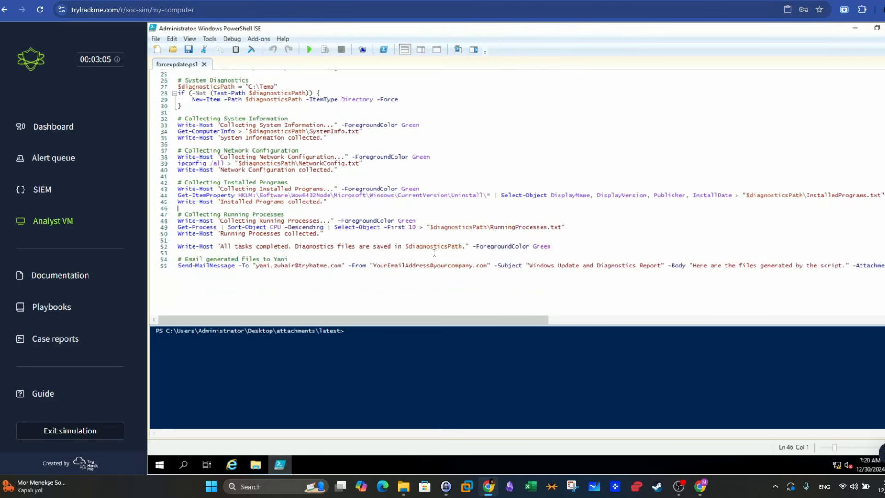
{"action": "left_click_drag", "start_coordinate": [226, 246], "coordinate": [450, 247]}
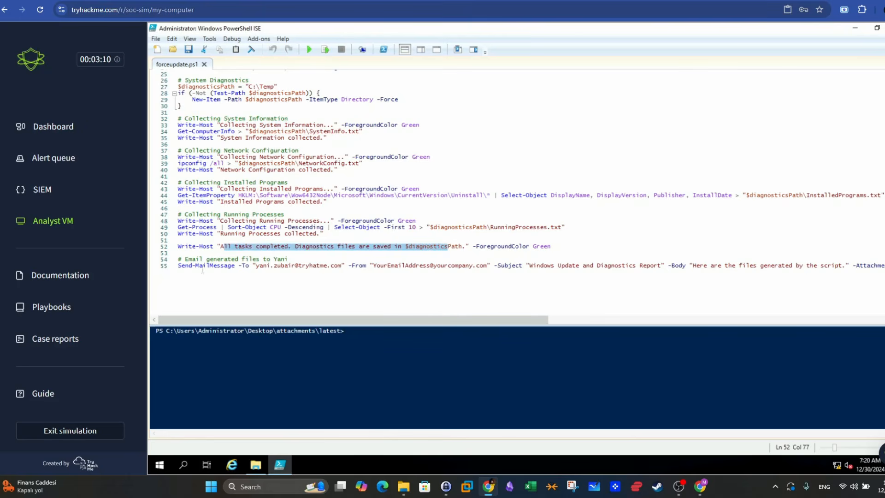
{"action": "left_click_drag", "start_coordinate": [183, 260], "coordinate": [325, 267]}
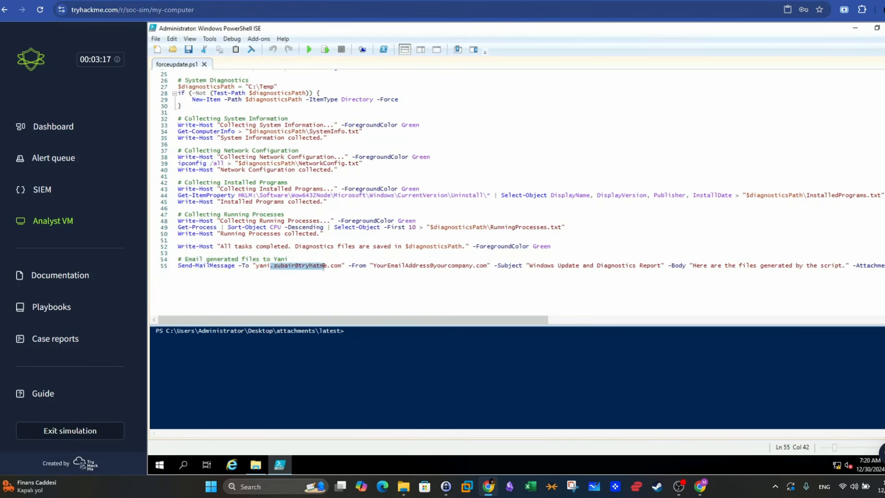
{"action": "left_click", "coordinate": [459, 261]}
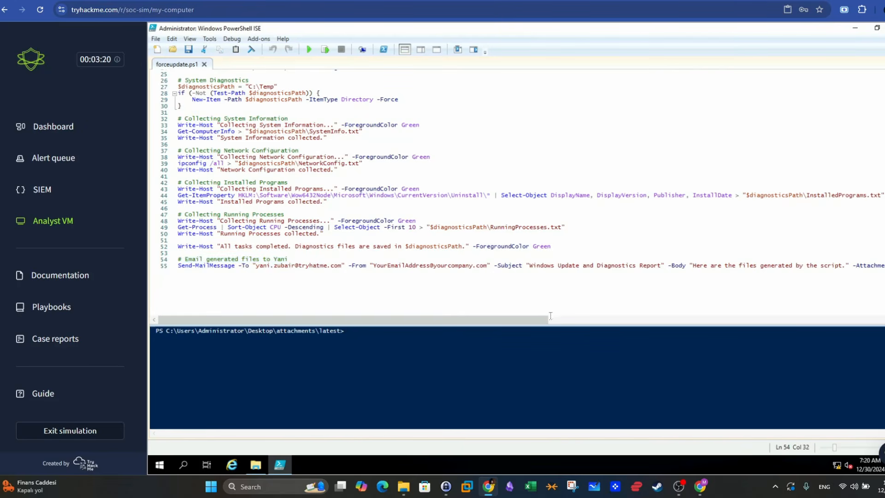
- Examine the Send-MailMessage attachment list and recheck the script's author notes, update commands and diagnostics sections for malicious behaviour
{"action": "left_click_drag", "start_coordinate": [546, 320], "coordinate": [884, 325]}
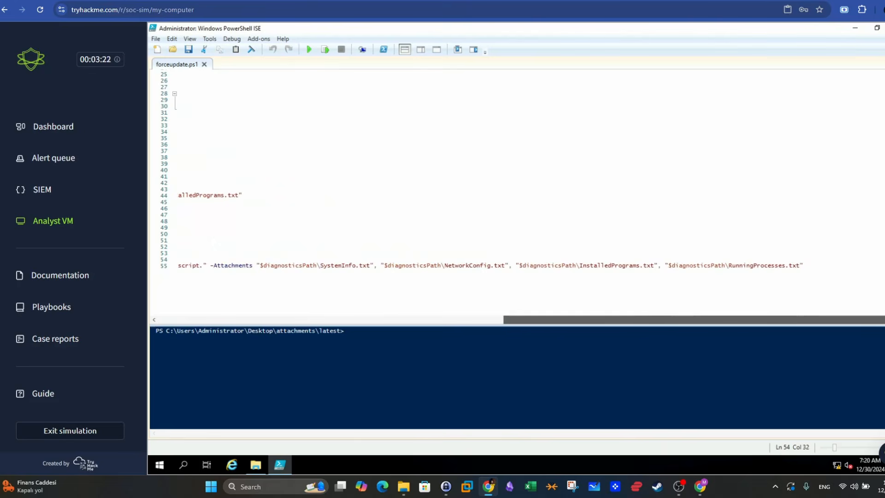
{"action": "left_click_drag", "start_coordinate": [725, 319], "coordinate": [380, 312]}
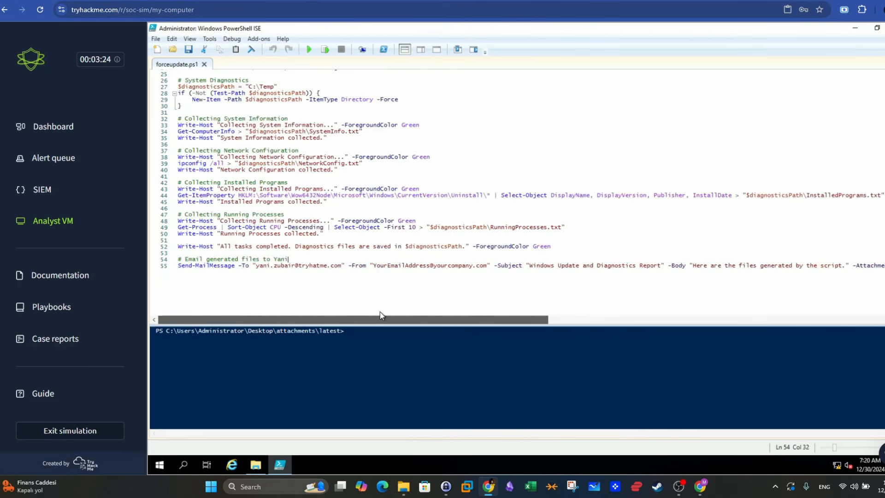
{"action": "scroll", "coordinate": [272, 151], "scroll_direction": "up", "scroll_amount": 8}
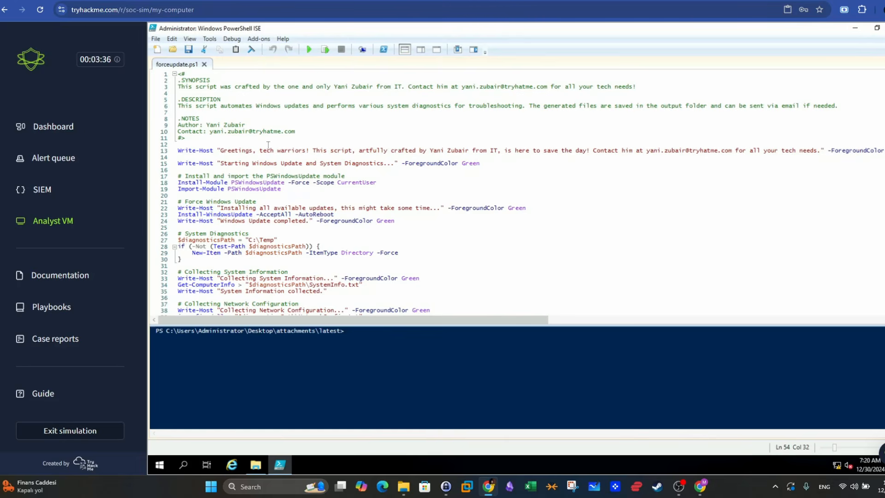
{"action": "scroll", "coordinate": [373, 157], "scroll_direction": "down", "scroll_amount": 5}
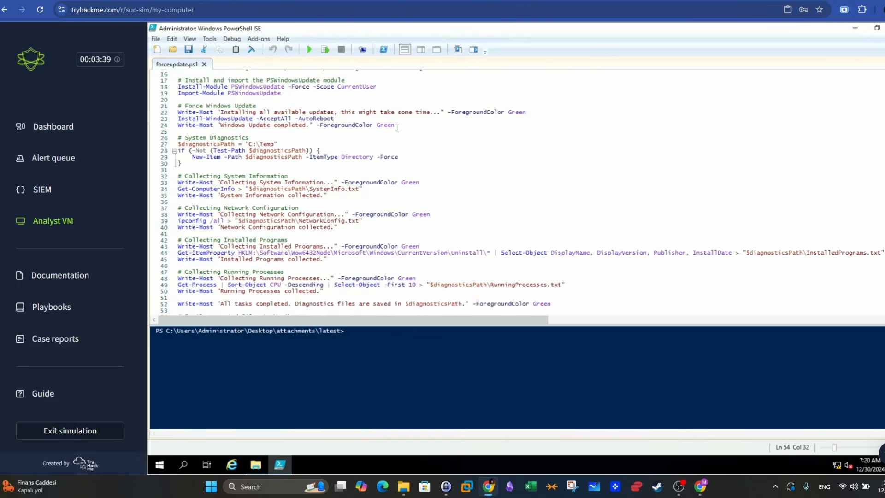
{"action": "scroll", "coordinate": [397, 128], "scroll_direction": "up", "scroll_amount": 5}
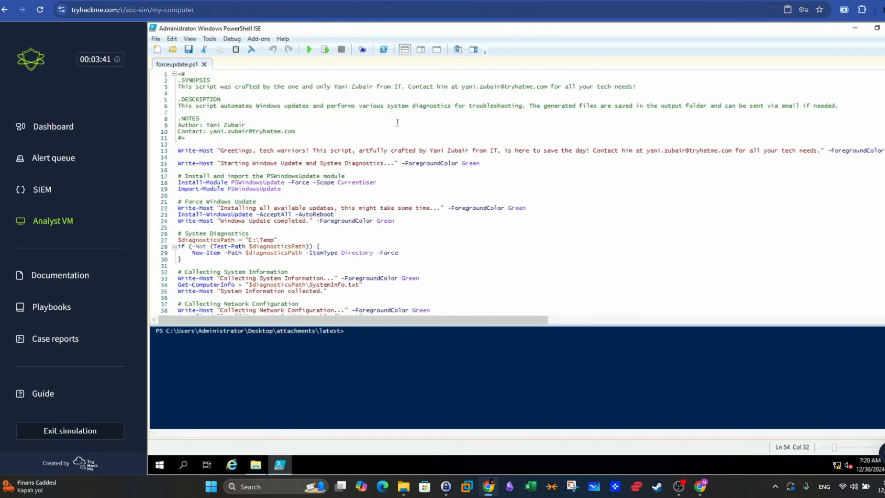
{"action": "scroll", "coordinate": [399, 120], "scroll_direction": "down", "scroll_amount": 4}
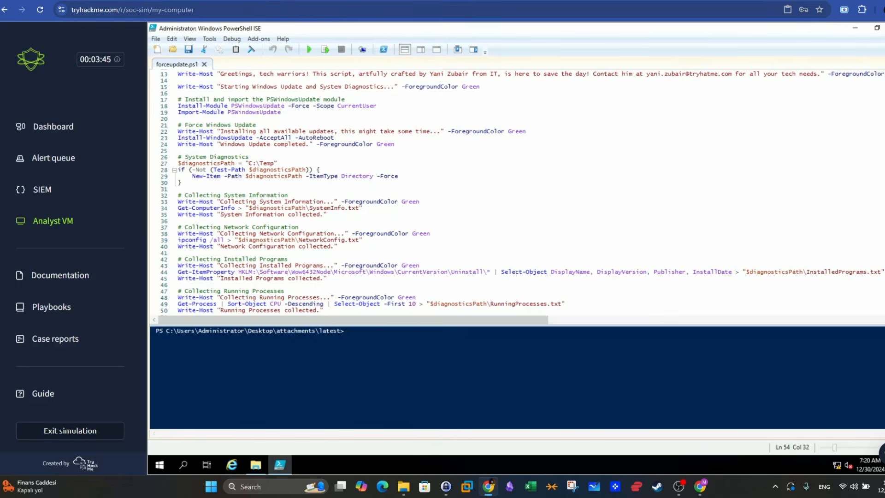
- Close PowerShell ISE, return to the alert queue and start a false positive case report for alert 1003
{"action": "left_click", "coordinate": [884, 28]}
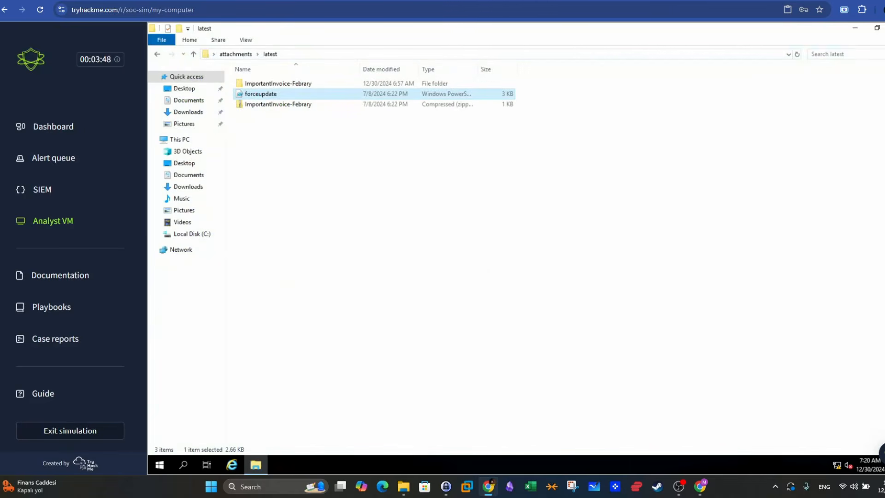
{"action": "left_click", "coordinate": [49, 159]}
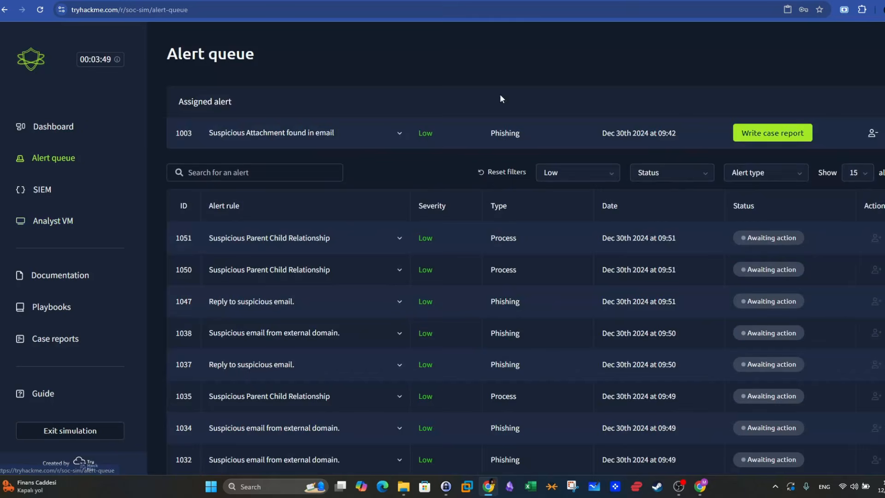
{"action": "left_click", "coordinate": [795, 141]}
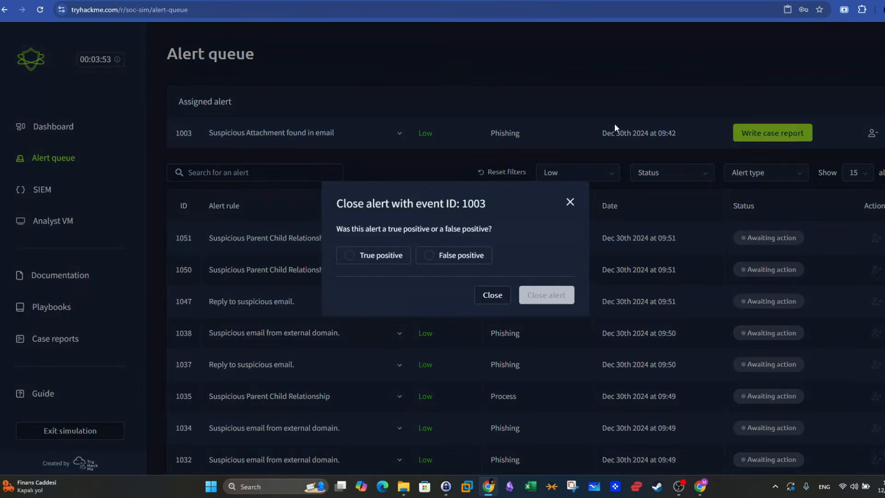
{"action": "left_click", "coordinate": [440, 257]}
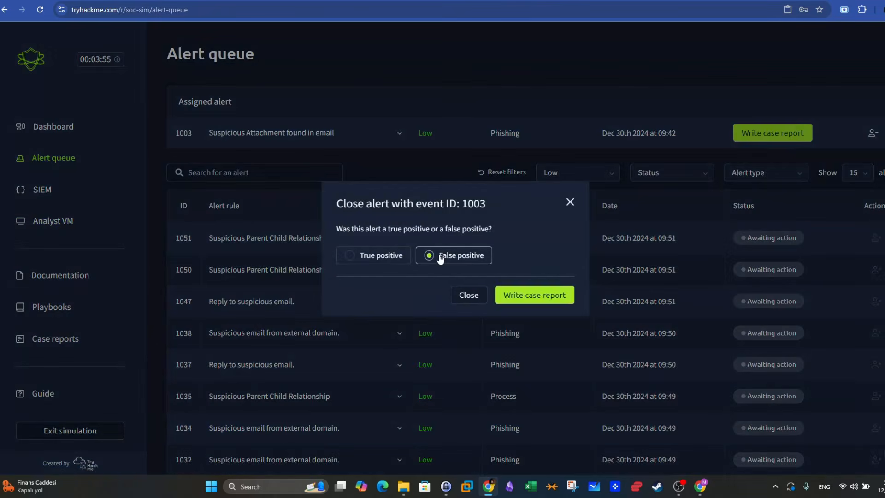
{"action": "left_click", "coordinate": [530, 295]}
- Begin the closure rationale with "The attachment sent over the email is a Powershell script"
{"action": "scroll", "coordinate": [454, 238], "scroll_direction": "down", "scroll_amount": 1}
{"action": "scroll", "coordinate": [455, 239], "scroll_direction": "down", "scroll_amount": 2}
{"action": "left_click", "coordinate": [512, 309]}
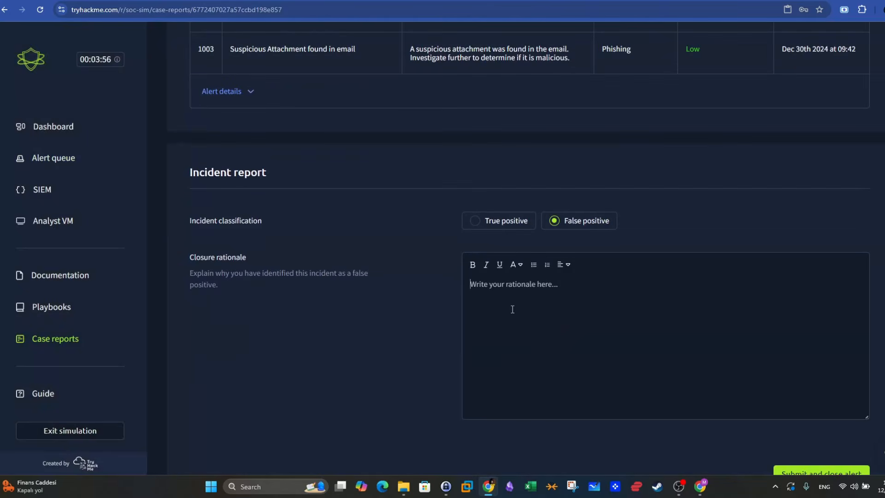
{"action": "type", "text": "The a"}
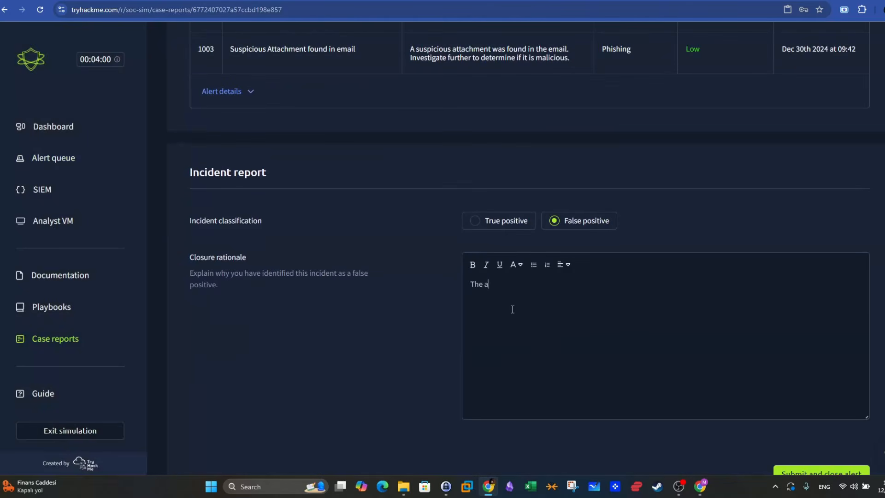
{"action": "type", "text": "ttachment sent over the email is a po"}
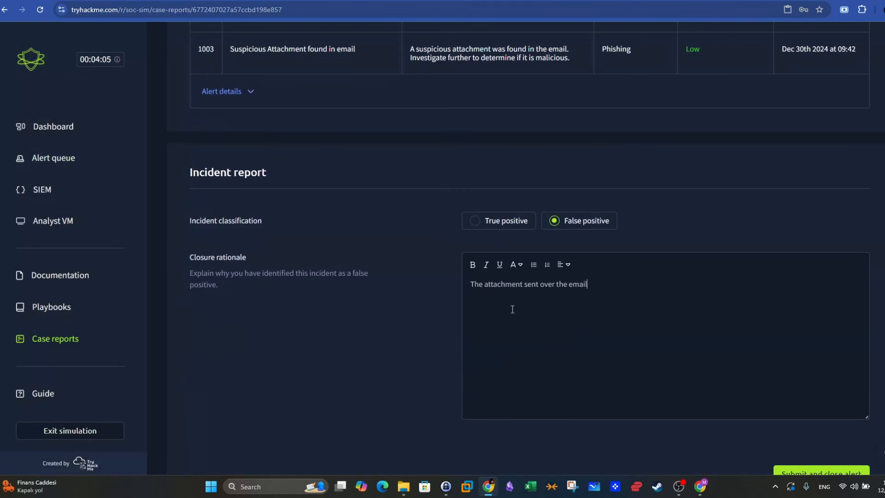
{"action": "key", "text": "BackSpace"}
{"action": "key", "text": "BackSpace"}
{"action": "type", "text": "Powersh"}
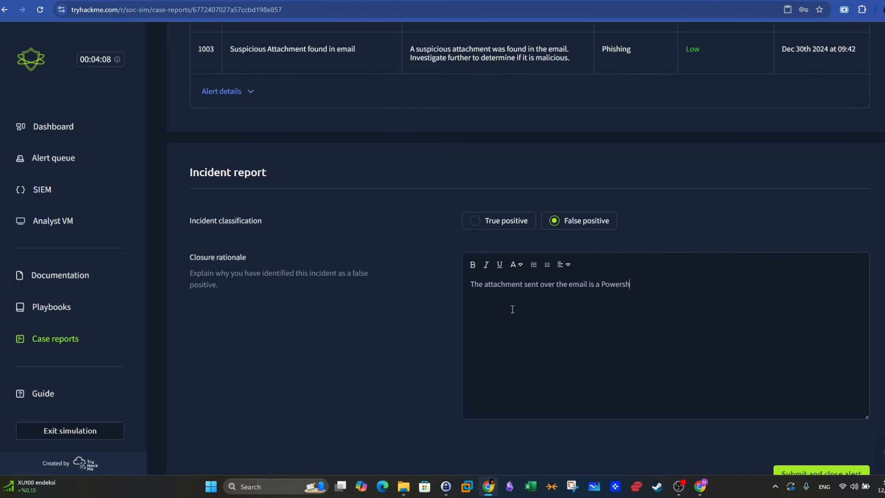
{"action": "type", "text": "ell script that was created to"}
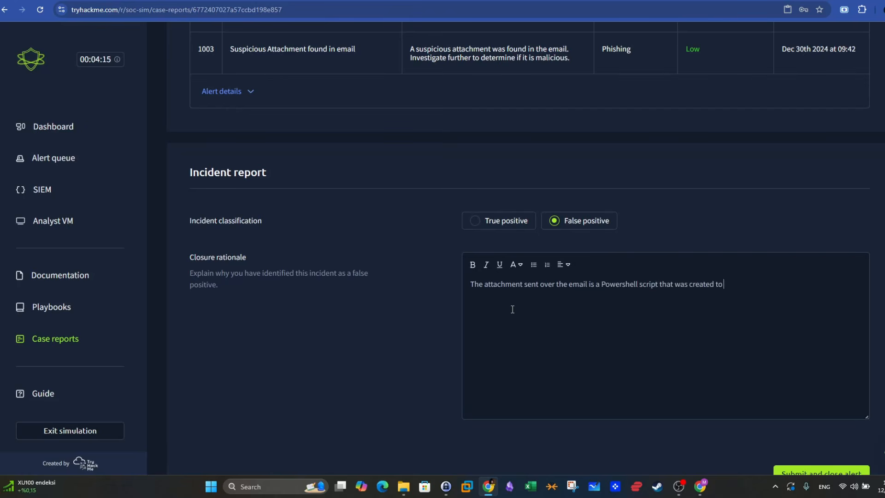
{"action": "type", "text": " update Windows and"}
{"action": "type", "text": " diagnos"}
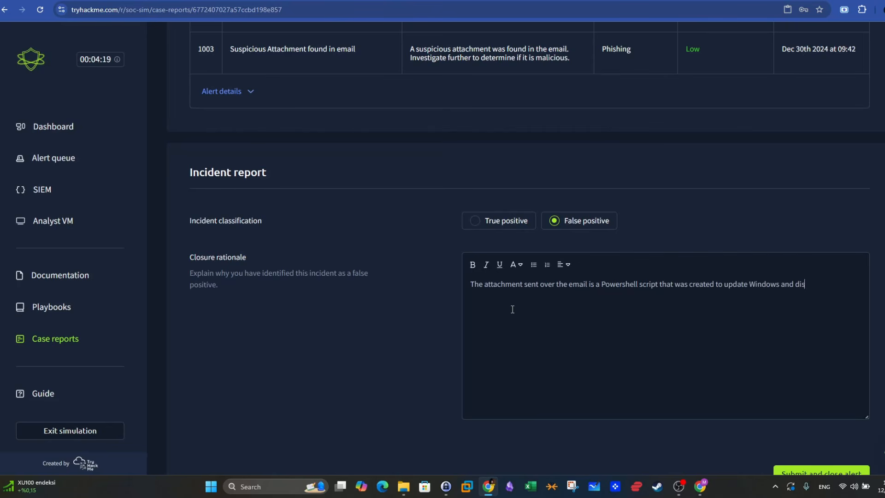
{"action": "type", "text": "e system issues by ex"}
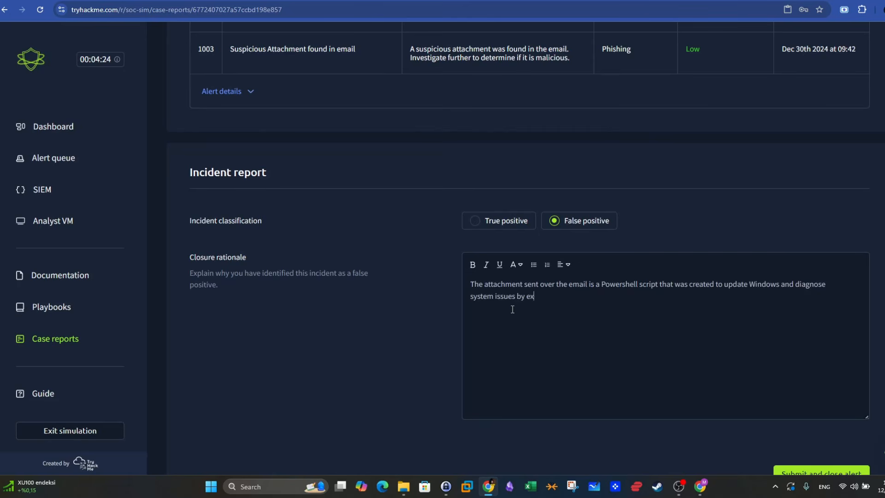
{"action": "type", "text": "ecuting legitmate system commands through Powershell.  "}
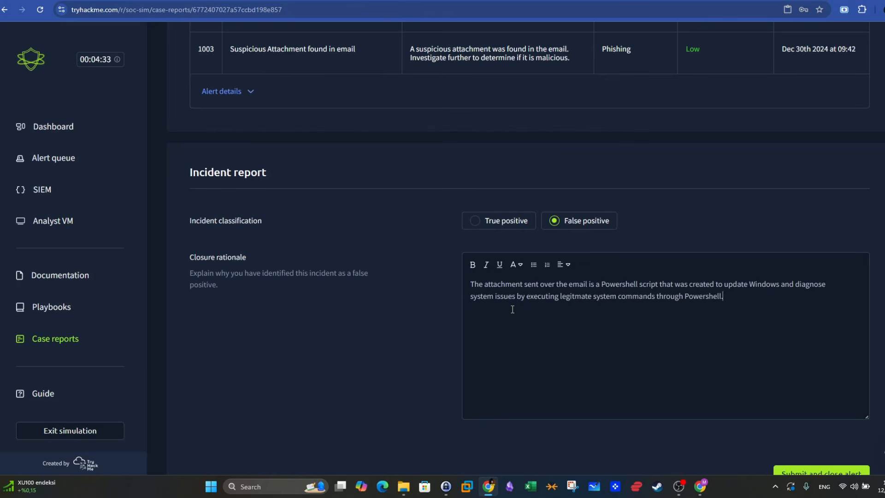
{"action": "type", "text": "The script wasn't found to be initiating any"}
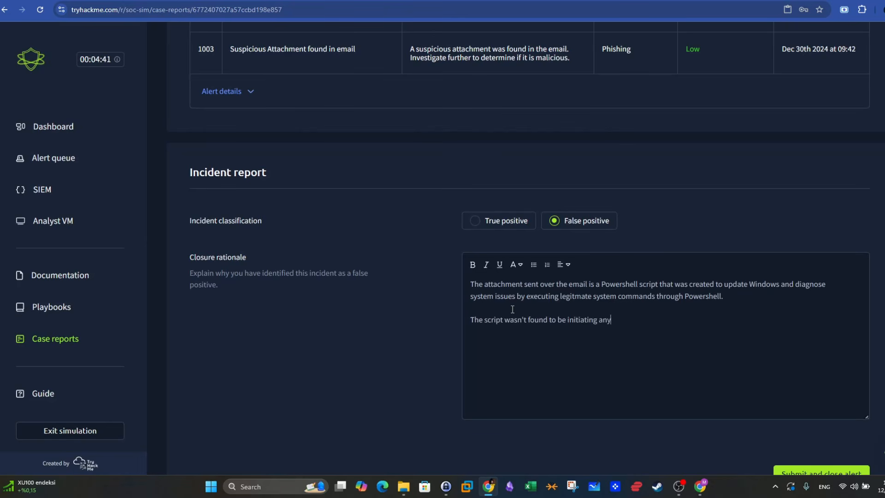
{"action": "type", "text": " suspicious outbound connections."}
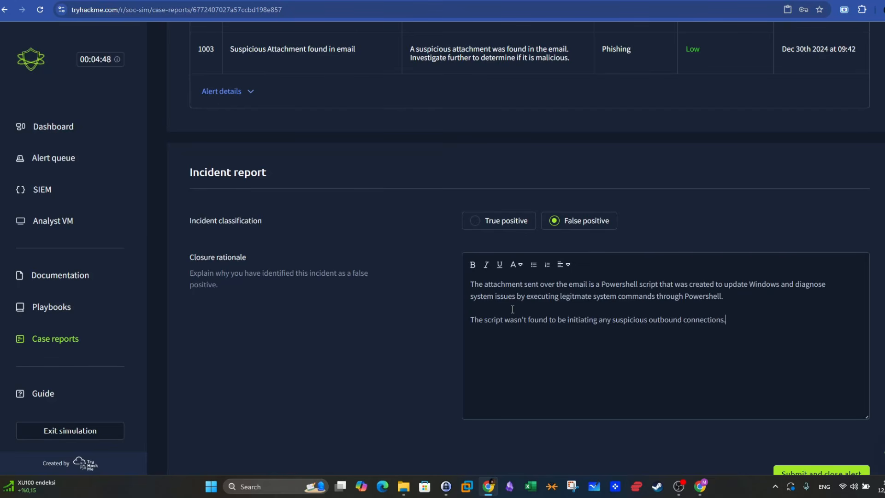
- Add the separate paragraph "The script wasn't found to be initiating any suspicious outbound connections." and submit the report to close the alert
{"action": "key", "text": "Return"}
{"action": "key", "text": "Return"}
{"action": "scroll", "coordinate": [461, 286], "scroll_direction": "down", "scroll_amount": 1}
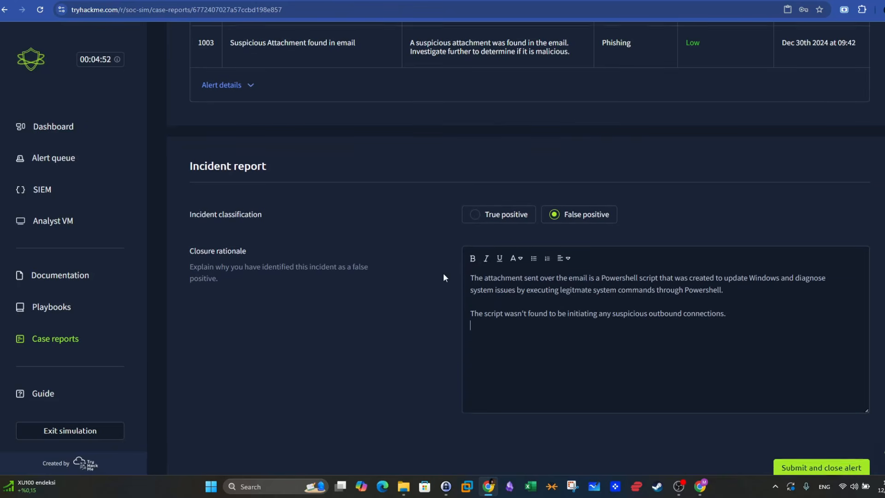
{"action": "left_click", "coordinate": [816, 422]}
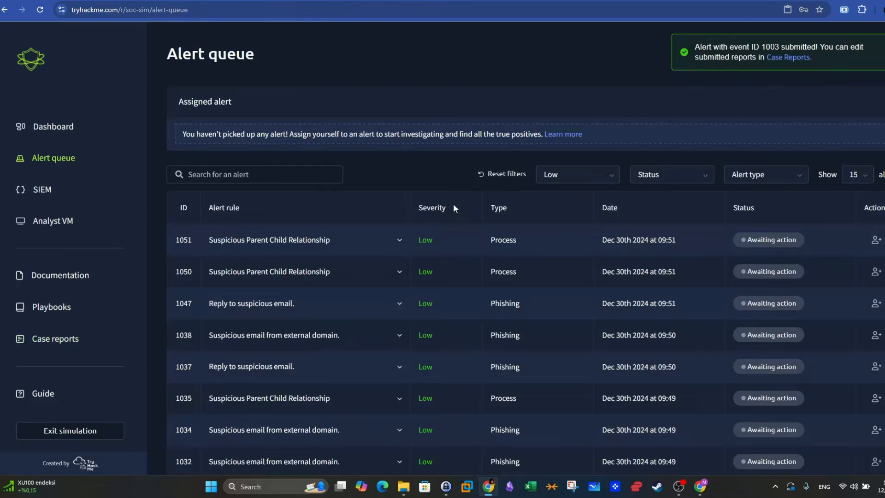
- Go to page 3 of the low-severity alerts and expand the details of alert 1004, Reply to suspicious email
{"action": "scroll", "coordinate": [457, 198], "scroll_direction": "down", "scroll_amount": 5}
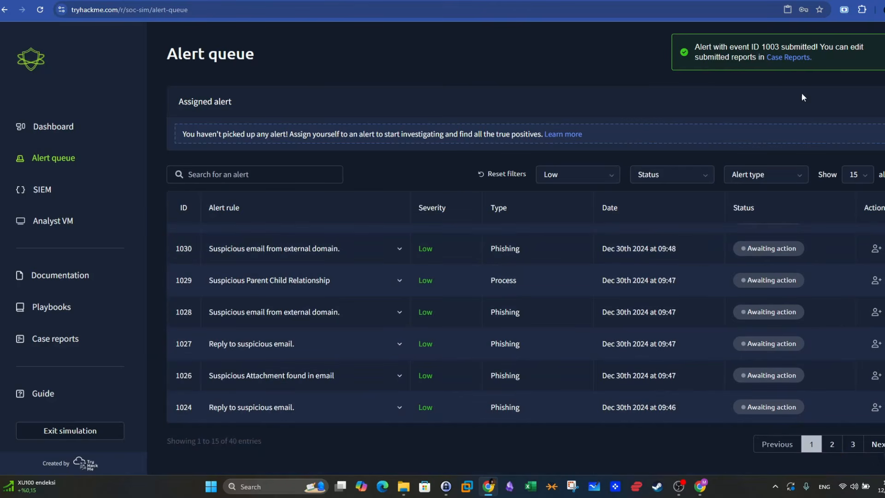
{"action": "left_click", "coordinate": [853, 444]}
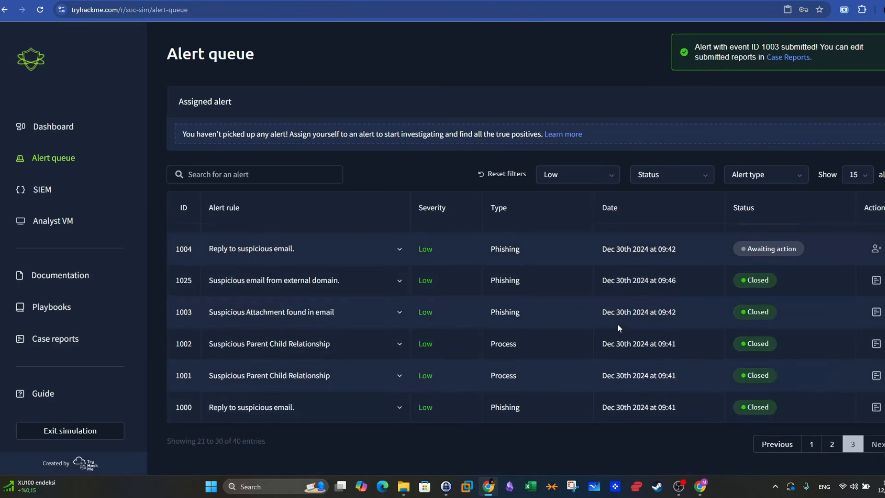
{"action": "scroll", "coordinate": [647, 329], "scroll_direction": "up", "scroll_amount": 1}
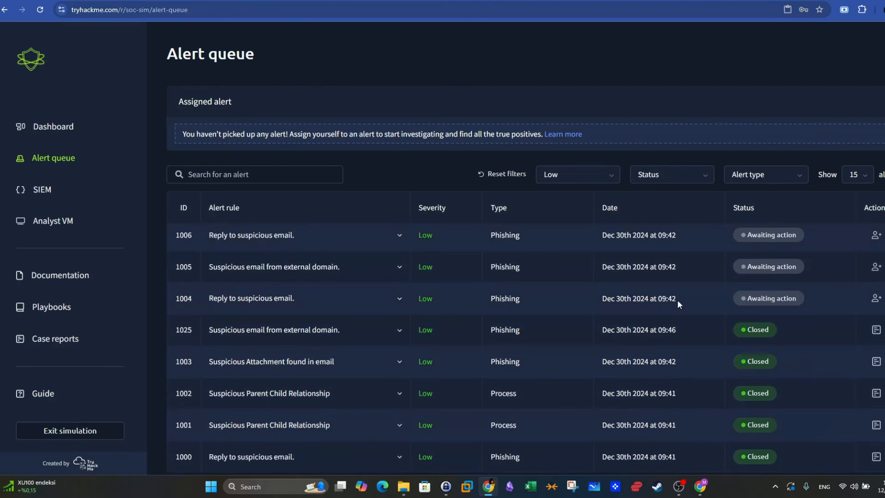
{"action": "left_click_drag", "start_coordinate": [677, 299], "coordinate": [575, 298]}
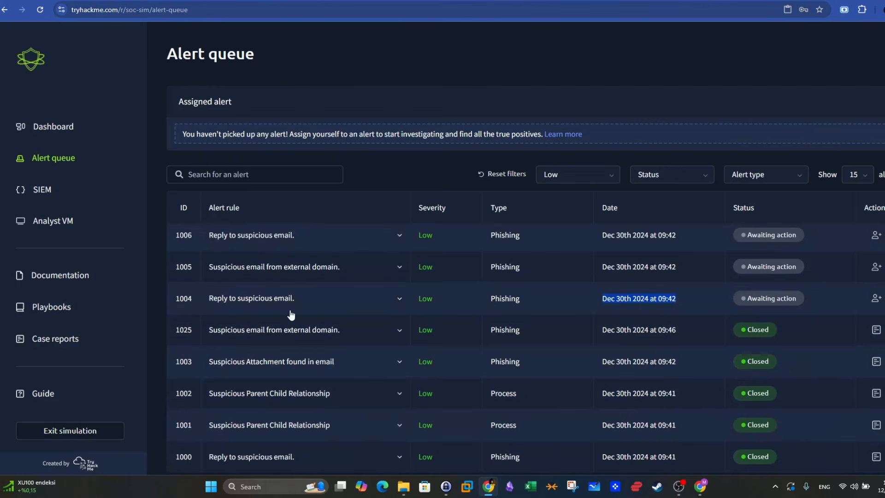
{"action": "left_click", "coordinate": [396, 300]}
{"action": "scroll", "coordinate": [438, 316], "scroll_direction": "down", "scroll_amount": 1}
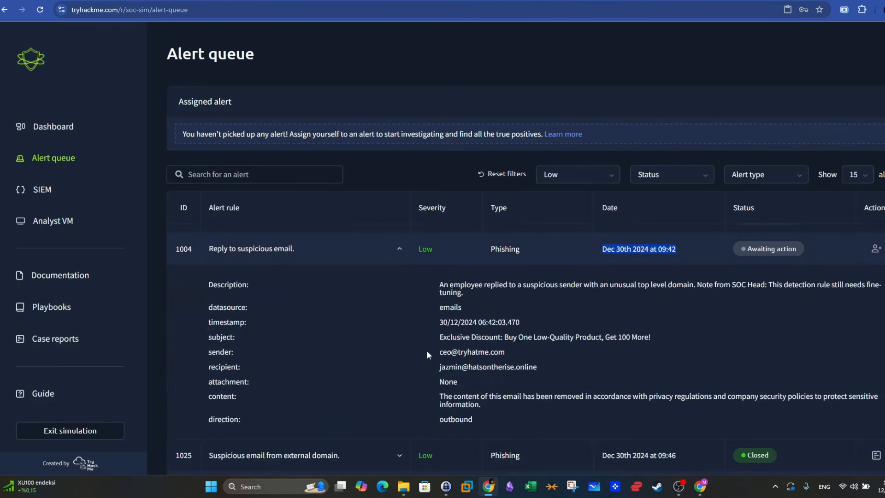
- Examine alert 1004's subject, sender domain, recipient domain and attachment field, comparing the alert with the neighbouring queue entries
{"action": "left_click_drag", "start_coordinate": [439, 337], "coordinate": [506, 338]}
{"action": "left_click_drag", "start_coordinate": [534, 339], "coordinate": [633, 340]}
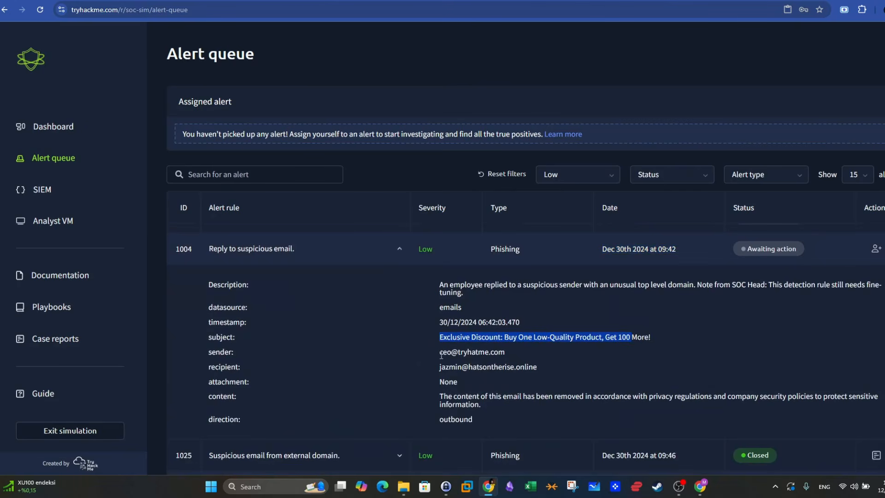
{"action": "left_click_drag", "start_coordinate": [506, 353], "coordinate": [534, 367]}
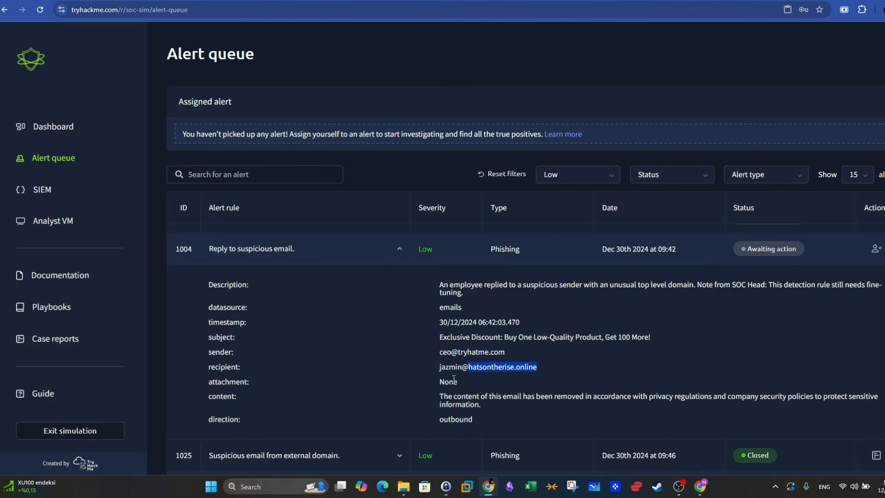
{"action": "left_click_drag", "start_coordinate": [457, 381], "coordinate": [204, 385]}
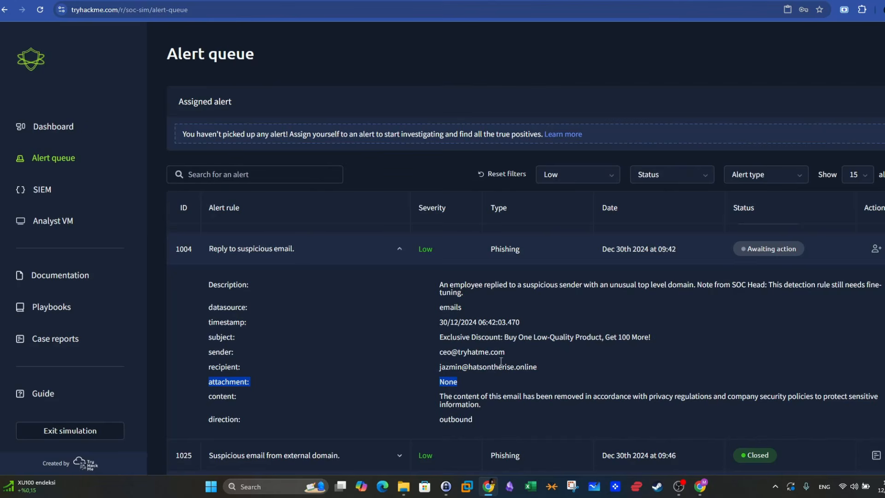
{"action": "scroll", "coordinate": [503, 362], "scroll_direction": "down", "scroll_amount": 4}
{"action": "scroll", "coordinate": [415, 362], "scroll_direction": "up", "scroll_amount": 3}
{"action": "scroll", "coordinate": [414, 361], "scroll_direction": "down", "scroll_amount": 3}
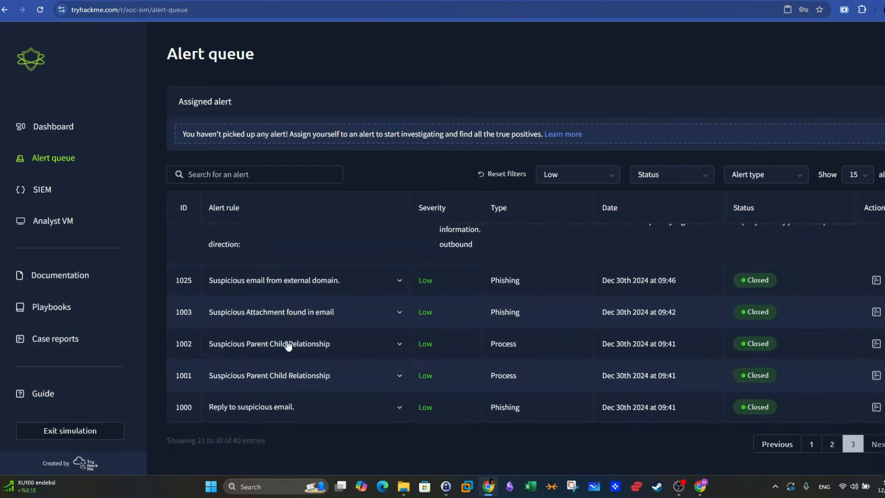
{"action": "scroll", "coordinate": [359, 359], "scroll_direction": "up", "scroll_amount": 3}
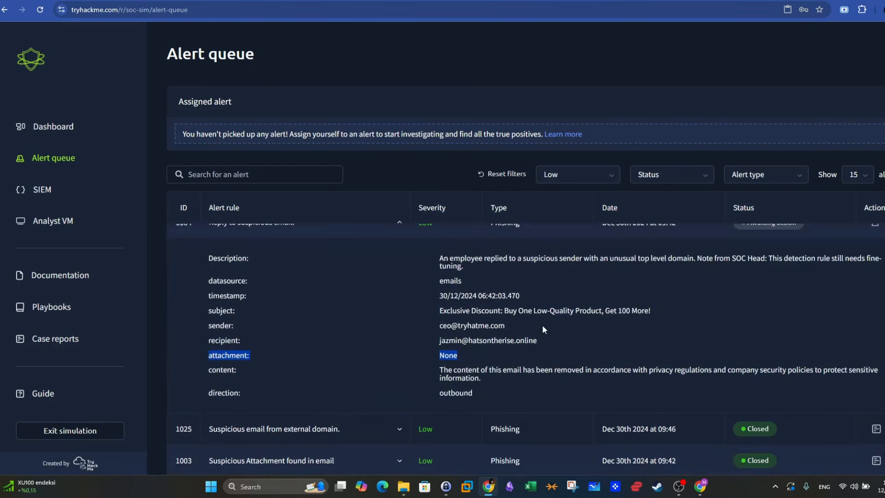
{"action": "left_click_drag", "start_coordinate": [505, 326], "coordinate": [472, 329]}
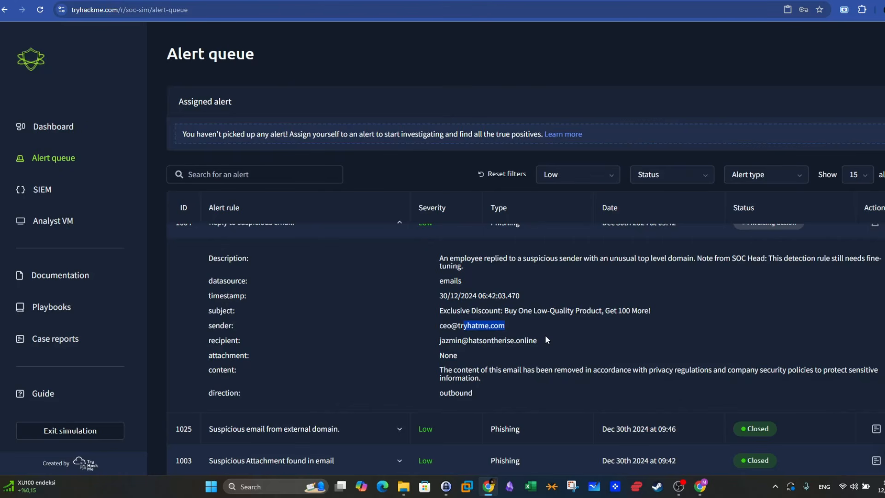
{"action": "scroll", "coordinate": [546, 340], "scroll_direction": "up", "scroll_amount": 2}
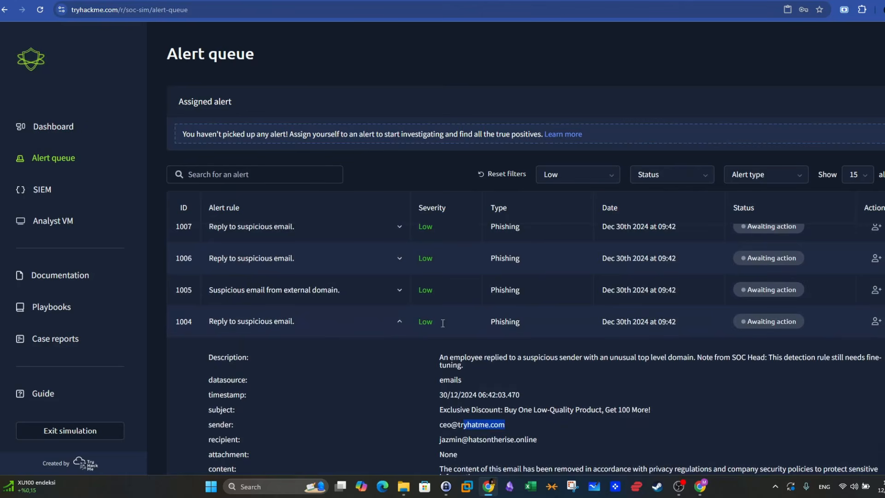
- Open the earlier case report that mentions trendymillineryco.me and copy its full closure rationale
{"action": "left_click", "coordinate": [64, 336]}
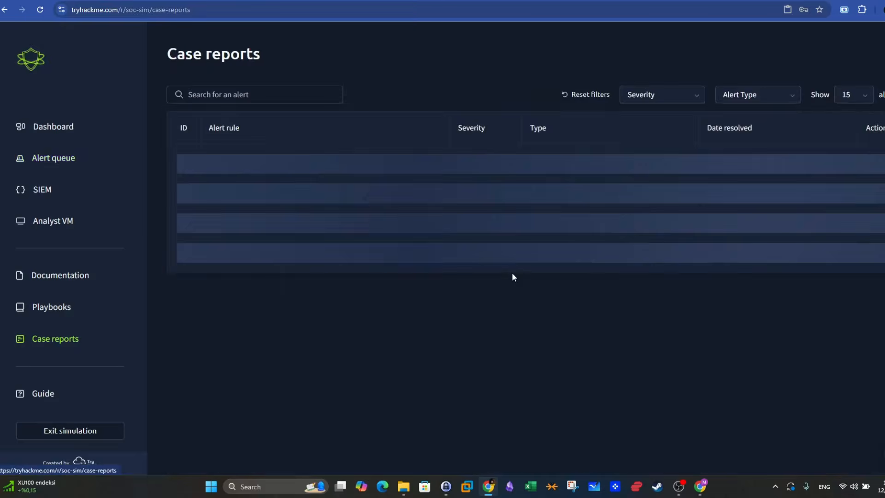
{"action": "left_click", "coordinate": [876, 255]}
{"action": "left_click", "coordinate": [842, 296]}
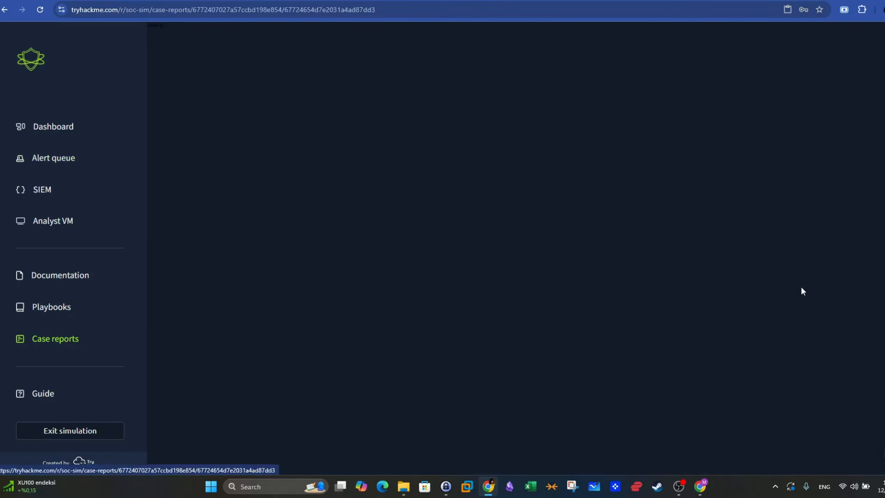
{"action": "key", "text": "ctrl+a"}
{"action": "left_click", "coordinate": [624, 418]}
{"action": "scroll", "coordinate": [494, 237], "scroll_direction": "down", "scroll_amount": 3}
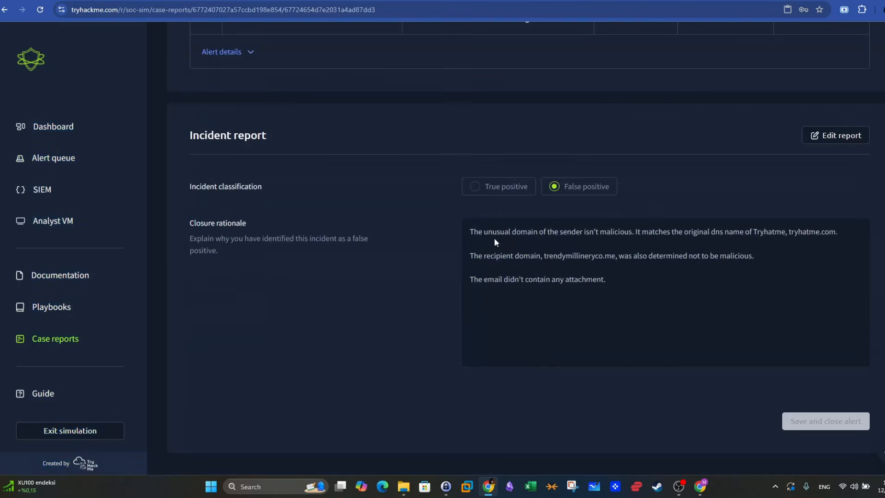
{"action": "left_click_drag", "start_coordinate": [631, 287], "coordinate": [471, 229]}
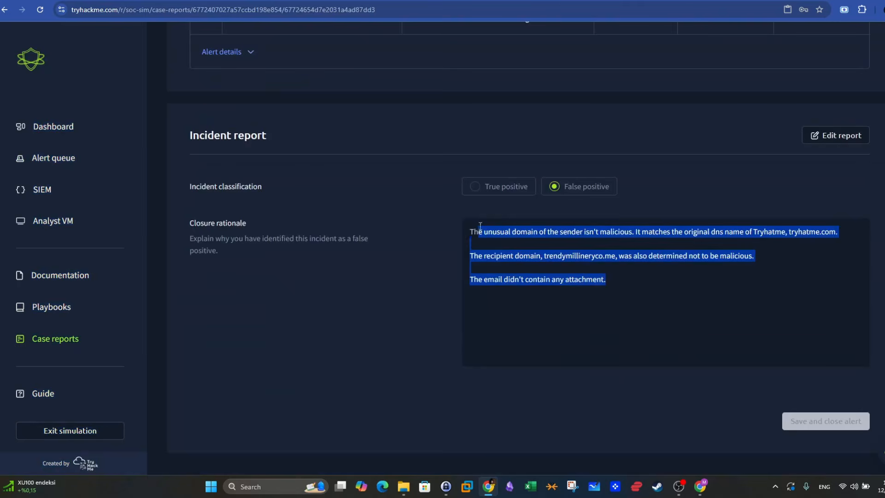
- Take ownership of alert 1004 on page 3 of the alert queue and start its case report as a false positive
{"action": "left_click", "coordinate": [65, 159]}
{"action": "left_click", "coordinate": [853, 444]}
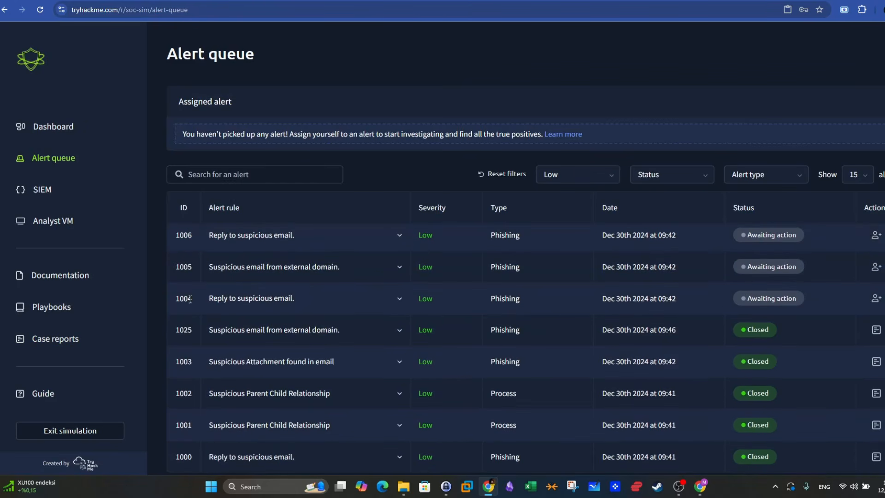
{"action": "left_click", "coordinate": [875, 299]}
{"action": "left_click", "coordinate": [801, 132]}
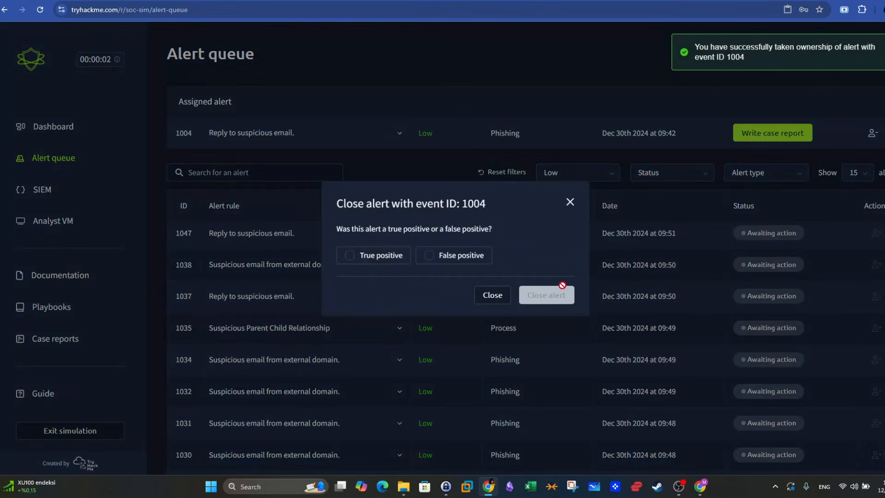
{"action": "left_click", "coordinate": [459, 255]}
{"action": "left_click", "coordinate": [537, 296]}
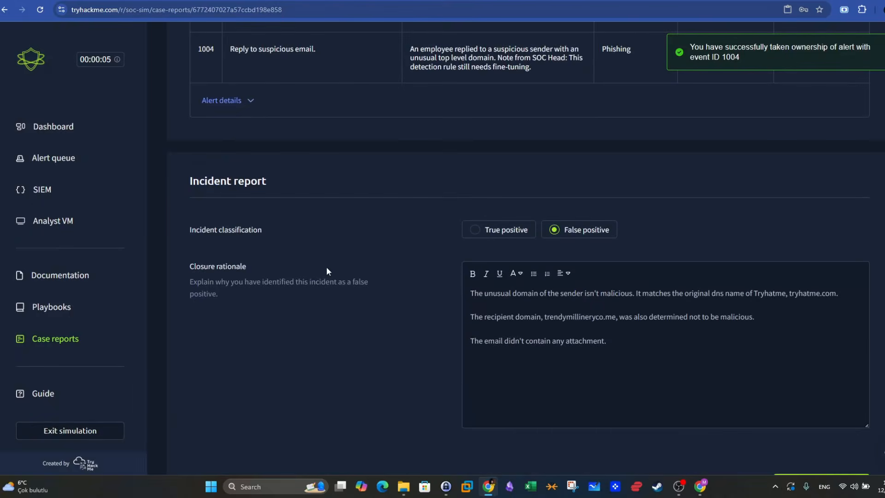
- Paste the copied text as alert 1004's closure rationale and expand the alert details to check it against the sender
{"action": "scroll", "coordinate": [341, 249], "scroll_direction": "up", "scroll_amount": 3}
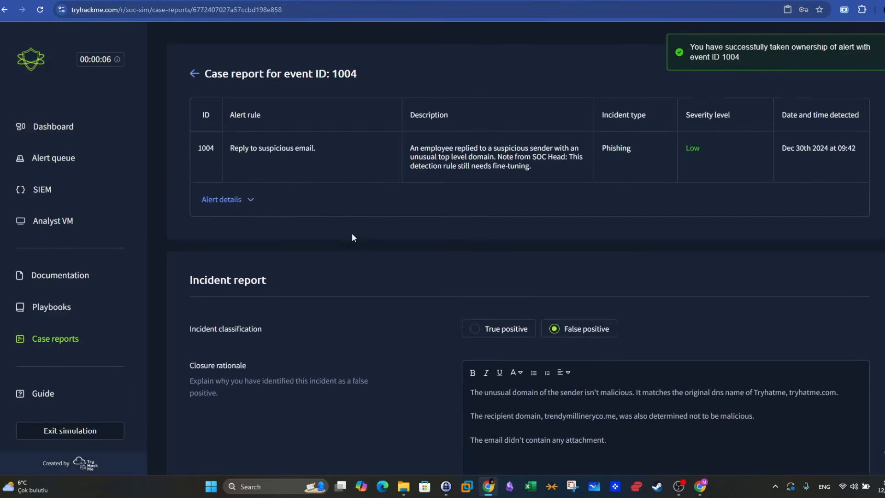
{"action": "left_click", "coordinate": [235, 200]}
{"action": "scroll", "coordinate": [378, 218], "scroll_direction": "down", "scroll_amount": 2}
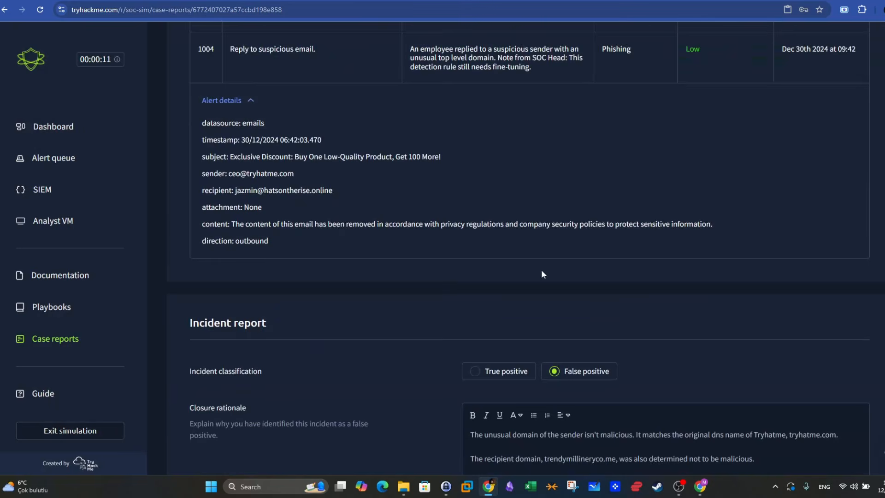
{"action": "scroll", "coordinate": [542, 273], "scroll_direction": "down", "scroll_amount": 1}
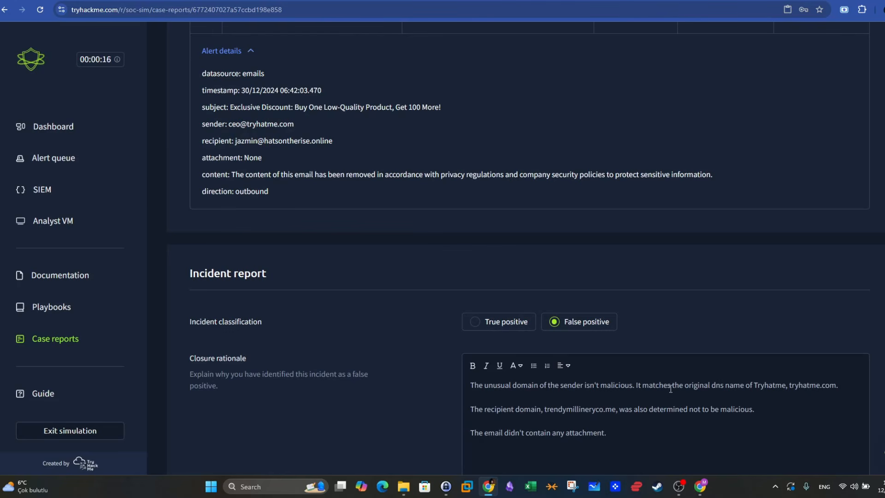
{"action": "triple_click", "coordinate": [302, 129]}
{"action": "scroll", "coordinate": [561, 343], "scroll_direction": "down", "scroll_amount": 1}
- Replace the recipient domain trendymillineryco.me in the closure rationale with hatsontherise.online from the alert details
{"action": "left_click_drag", "start_coordinate": [542, 360], "coordinate": [487, 359]}
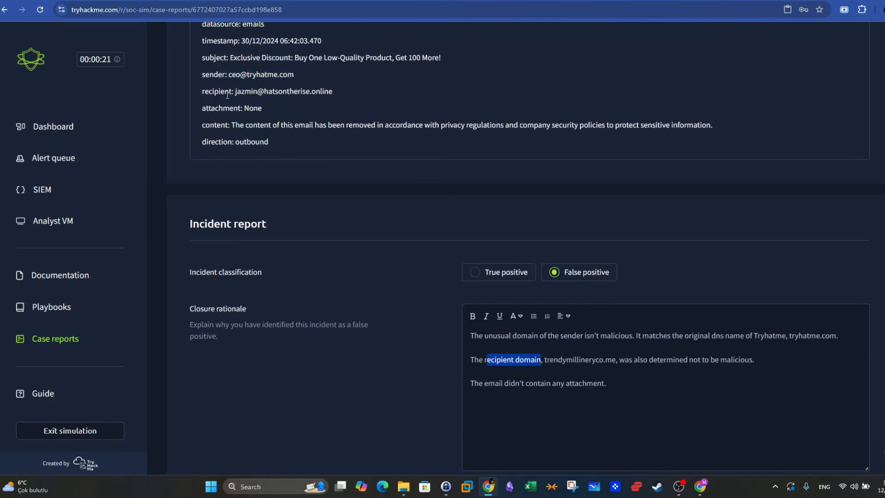
{"action": "left_click_drag", "start_coordinate": [333, 92], "coordinate": [264, 91]}
{"action": "key", "text": "ctrl+c"}
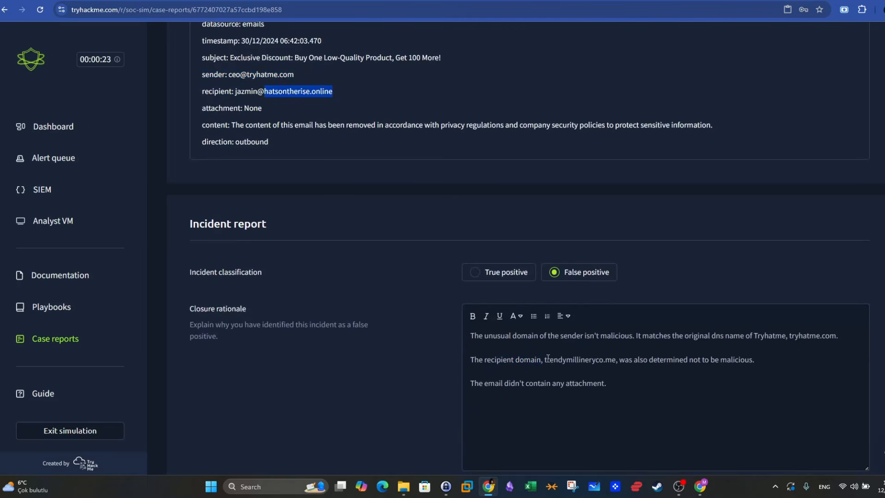
{"action": "left_click_drag", "start_coordinate": [545, 359], "coordinate": [615, 360]}
{"action": "key", "text": "ctrl+v"}
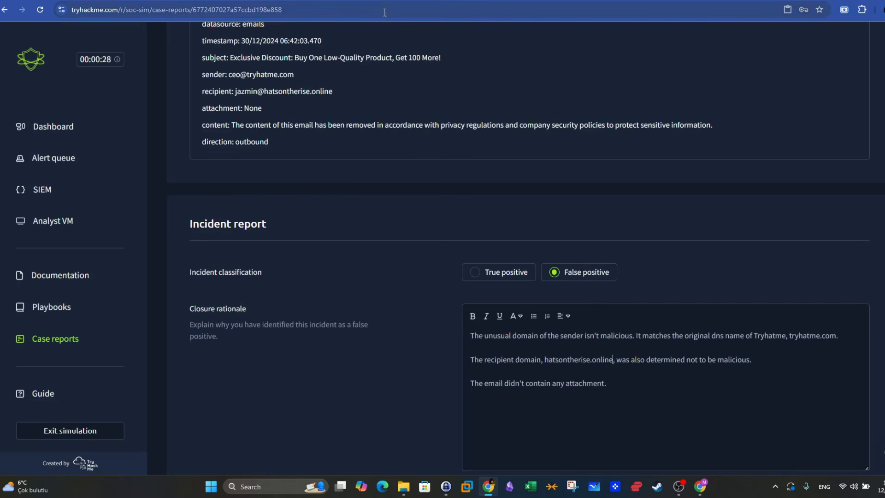
- Copy the recipient domain from the alert details, search Google for "cisco talos intelligence" and open the Talos site
{"action": "left_click_drag", "start_coordinate": [333, 91], "coordinate": [264, 91]}
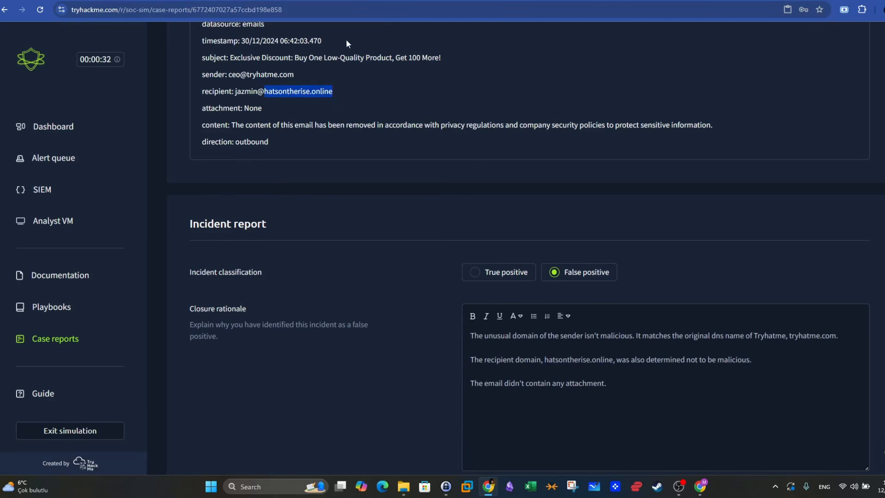
{"action": "left_click", "coordinate": [392, 1]}
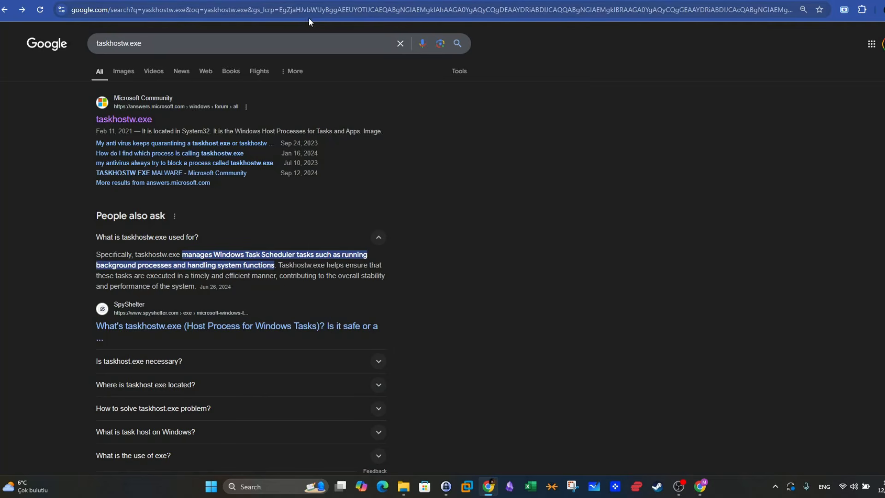
{"action": "left_click", "coordinate": [203, 43]}
{"action": "key", "text": "ctrl+a"}
{"action": "type", "text": "cisco"}
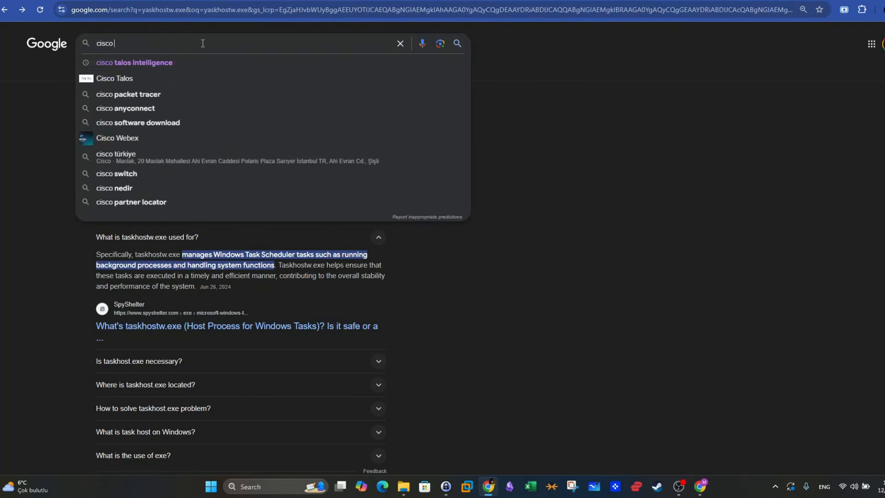
{"action": "left_click", "coordinate": [202, 62]}
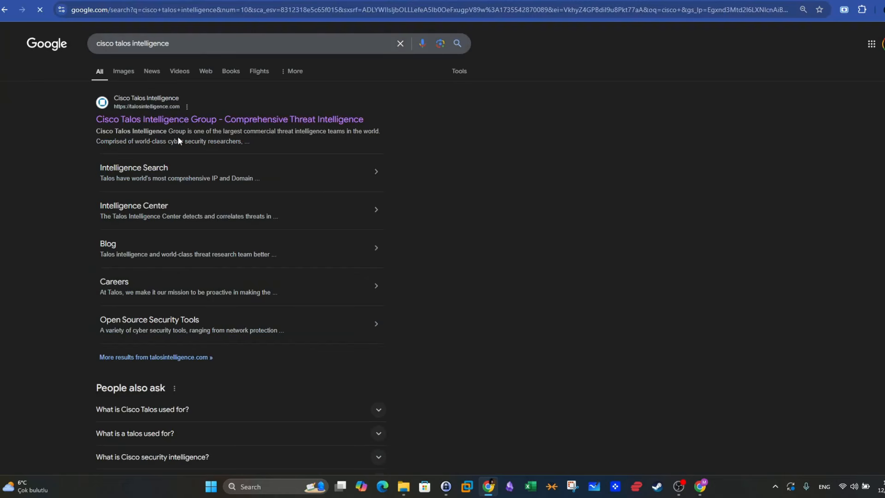
{"action": "left_click", "coordinate": [369, 107]}
- Look up the domain hatsontherise.online in the Talos reputation center and review the search outcome
{"action": "mouse_move", "coordinate": [322, 59]}
{"action": "left_click", "coordinate": [326, 87]}
{"action": "left_click", "coordinate": [393, 211]}
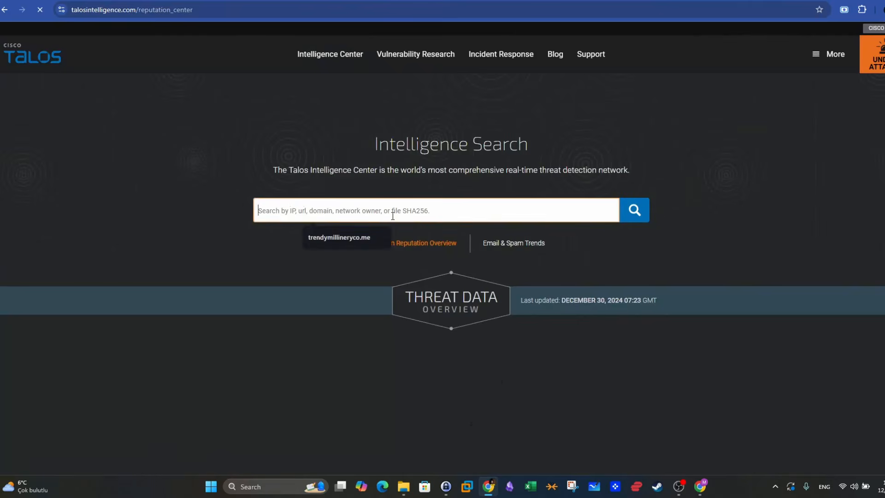
{"action": "left_click", "coordinate": [356, 233]}
{"action": "left_click", "coordinate": [649, 211]}
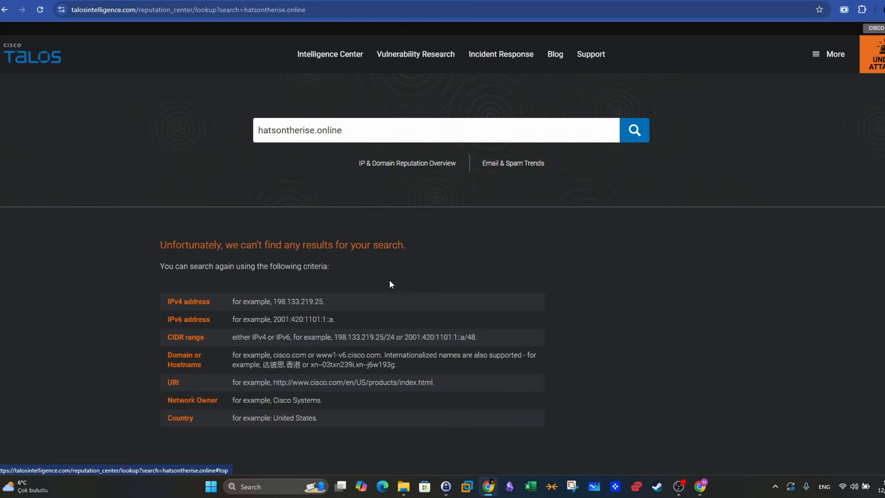
{"action": "scroll", "coordinate": [389, 279], "scroll_direction": "down", "scroll_amount": 1}
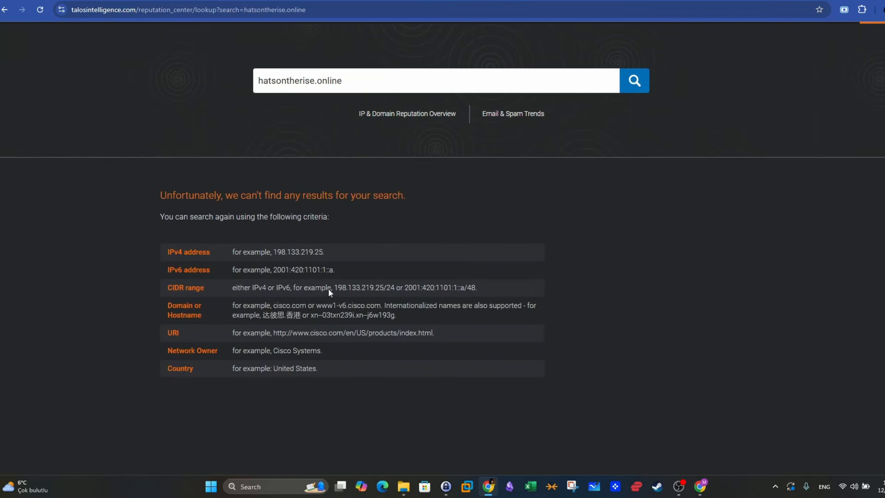
- Copy the example IPv4 address 198.133.219.25 from the Talos page and open the VirusTotal site in a new browser tab
{"action": "left_click_drag", "start_coordinate": [325, 252], "coordinate": [275, 250]}
{"action": "key", "text": "ctrl+c"}
{"action": "key", "text": "ctrl+t"}
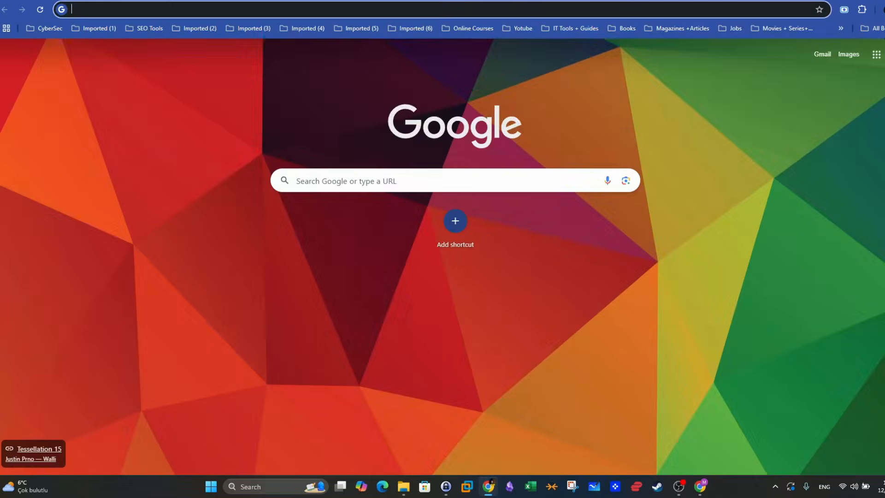
{"action": "type", "text": "visutotal"}
{"action": "key", "text": "Return"}
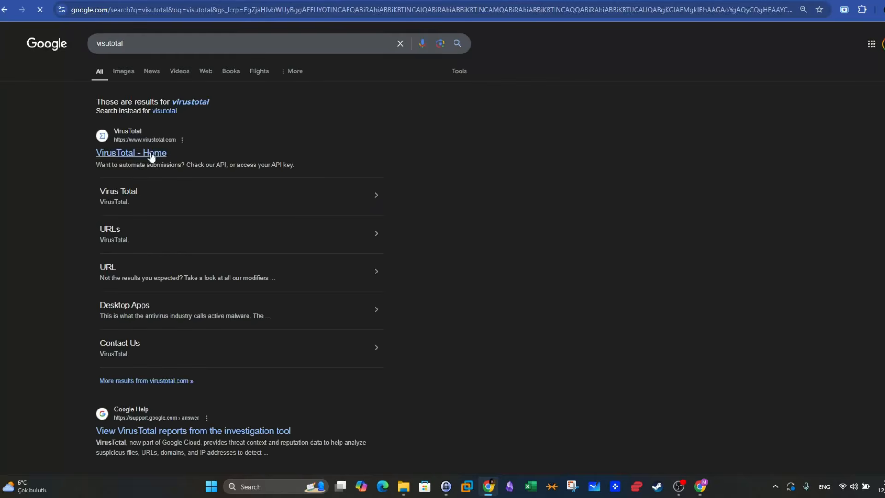
{"action": "left_click", "coordinate": [138, 153]}
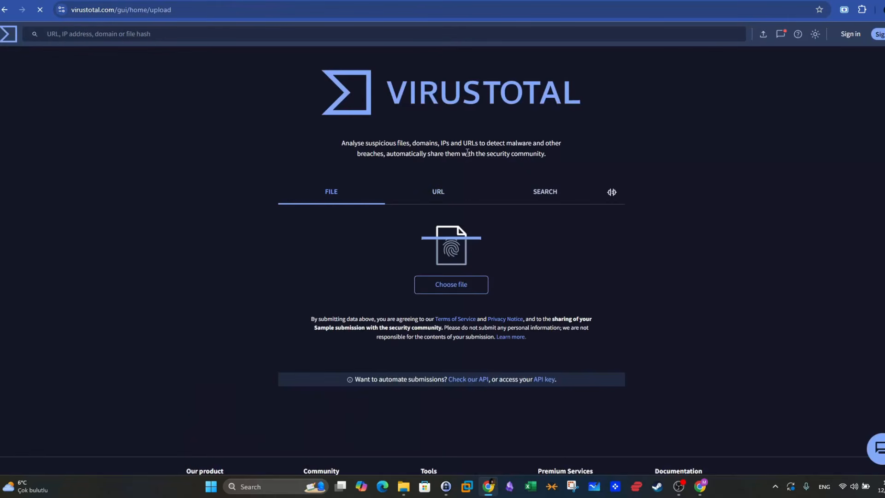
- Search VirusTotal for the IP address 198.133.219.25 and review the security vendors' analysis
{"action": "left_click", "coordinate": [500, 198]}
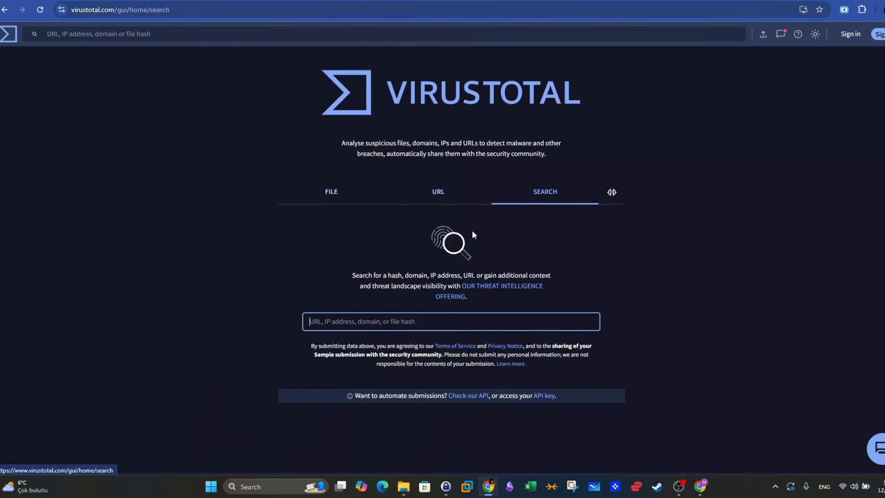
{"action": "left_click", "coordinate": [439, 200]}
{"action": "left_click", "coordinate": [351, 199]}
{"action": "left_click", "coordinate": [438, 198]}
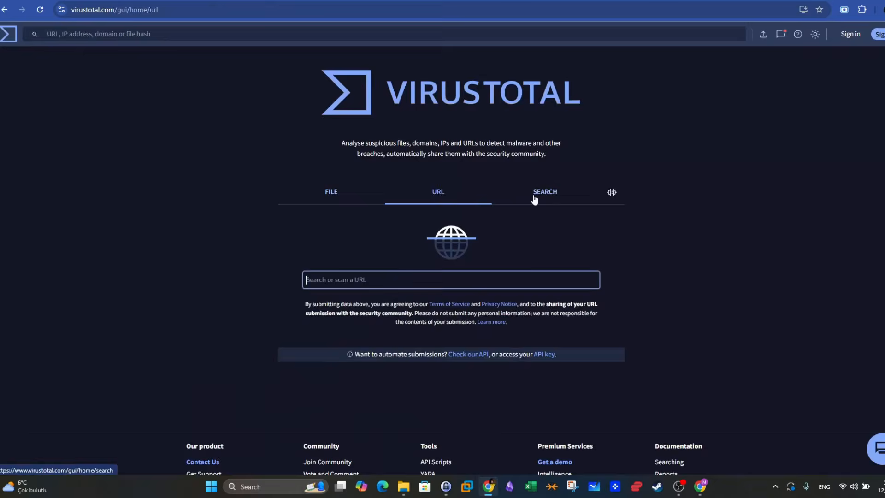
{"action": "left_click", "coordinate": [535, 197]}
{"action": "left_click", "coordinate": [328, 328]}
{"action": "key", "text": "ctrl+v"}
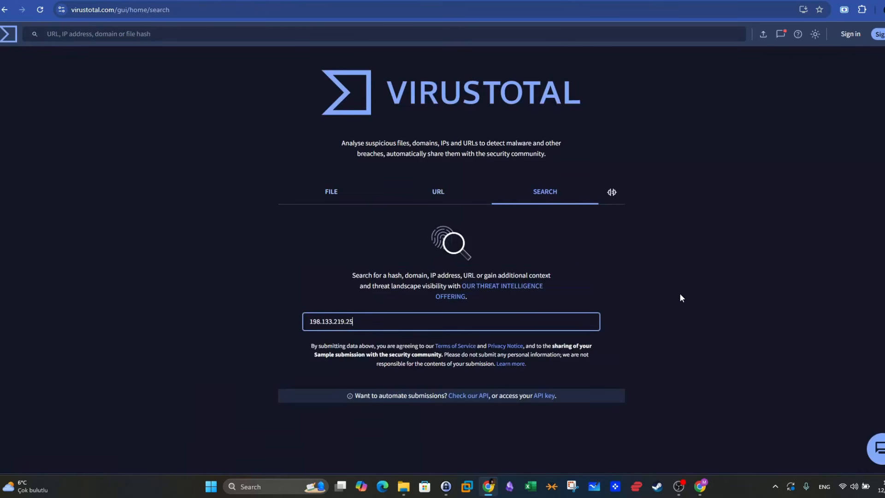
{"action": "key", "text": "Return"}
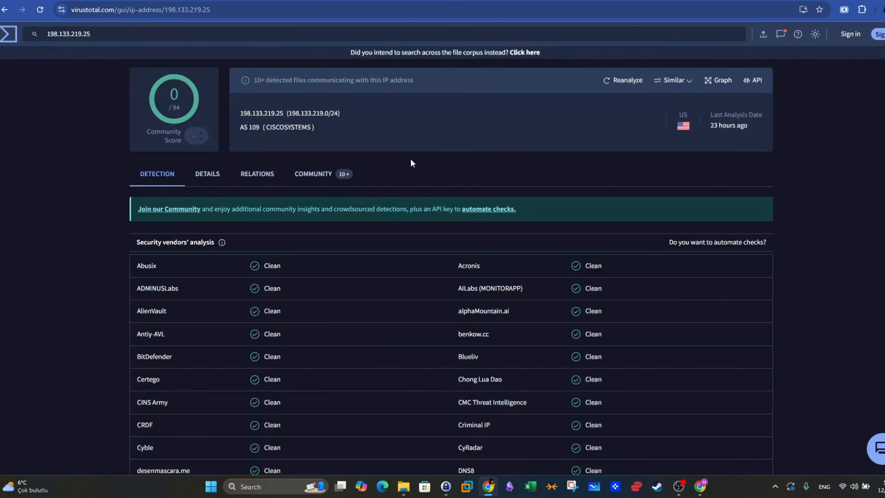
{"action": "scroll", "coordinate": [410, 159], "scroll_direction": "down", "scroll_amount": 4}
{"action": "scroll", "coordinate": [452, 235], "scroll_direction": "up", "scroll_amount": 4}
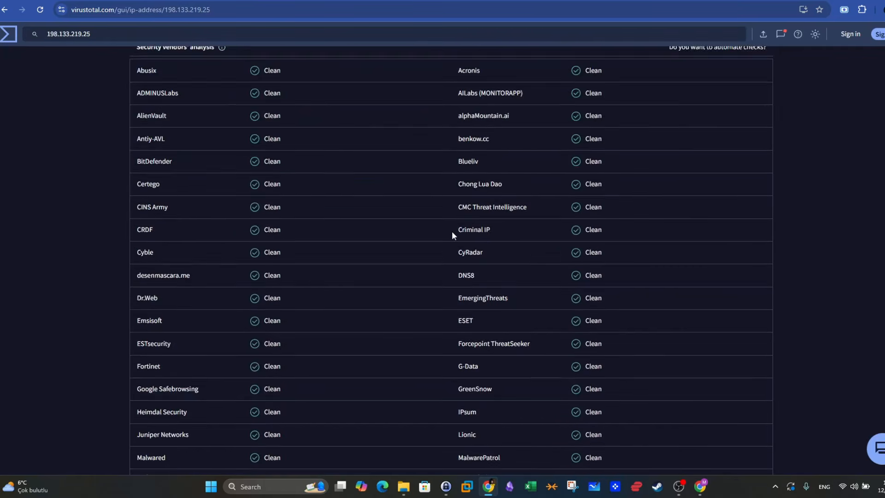
- Return to alert 1004's case report in TryHackMe and submit it to close the alert
{"action": "left_click", "coordinate": [405, 0]}
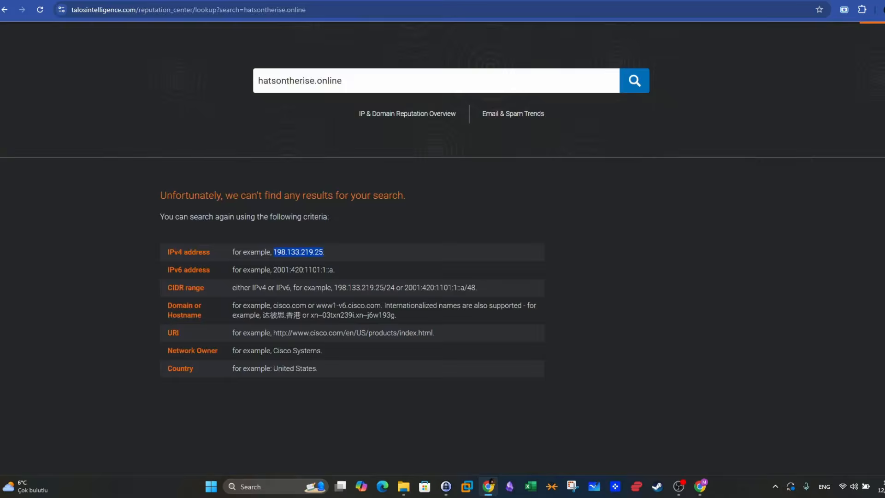
{"action": "left_click", "coordinate": [318, 1]}
{"action": "left_click", "coordinate": [232, 1]}
{"action": "scroll", "coordinate": [646, 295], "scroll_direction": "down", "scroll_amount": 2}
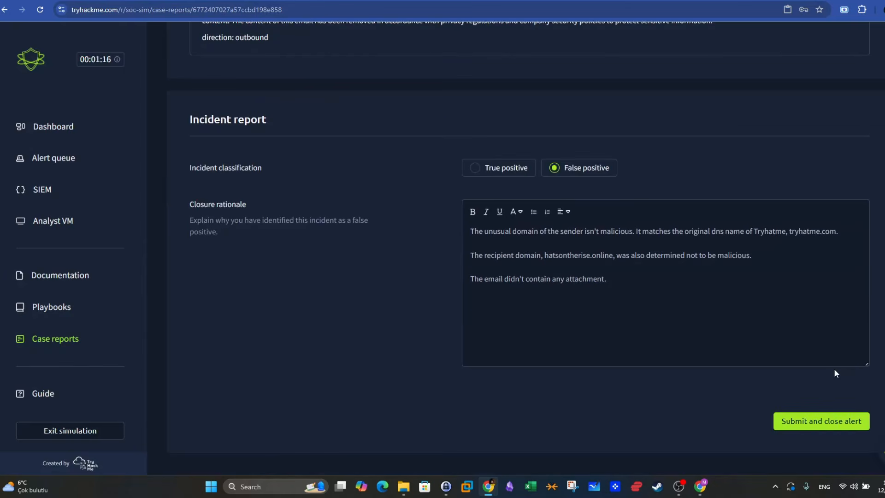
{"action": "left_click", "coordinate": [799, 421]}
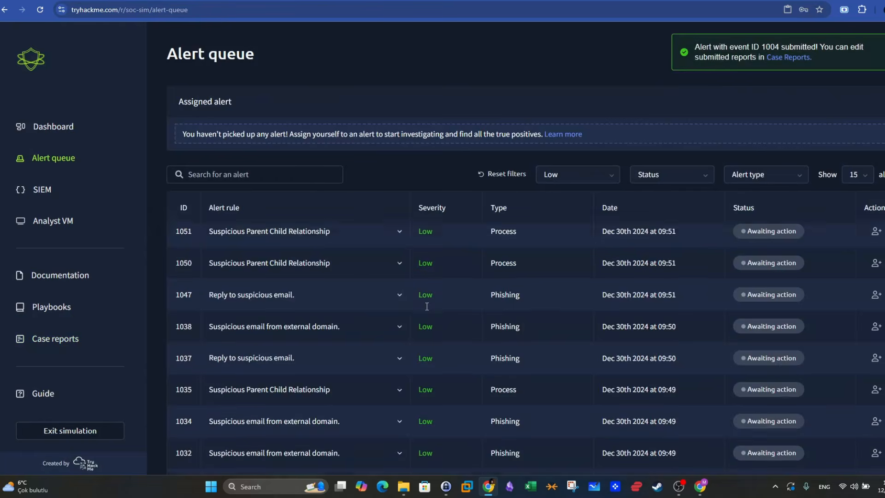
- Go to page 3 of the low-severity alerts and expand alert 1005, Suspicious email from external domain, to read its details
{"action": "scroll", "coordinate": [426, 308], "scroll_direction": "down", "scroll_amount": 5}
{"action": "left_click", "coordinate": [853, 444]}
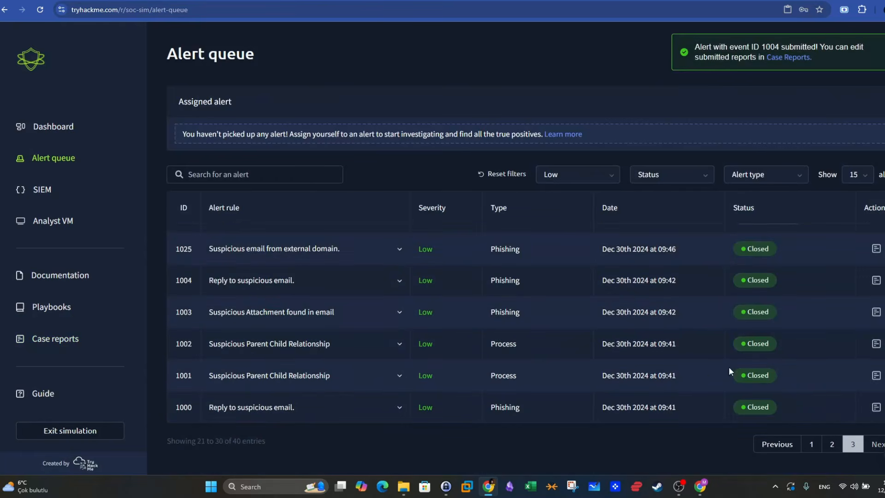
{"action": "scroll", "coordinate": [702, 372], "scroll_direction": "up", "scroll_amount": 2}
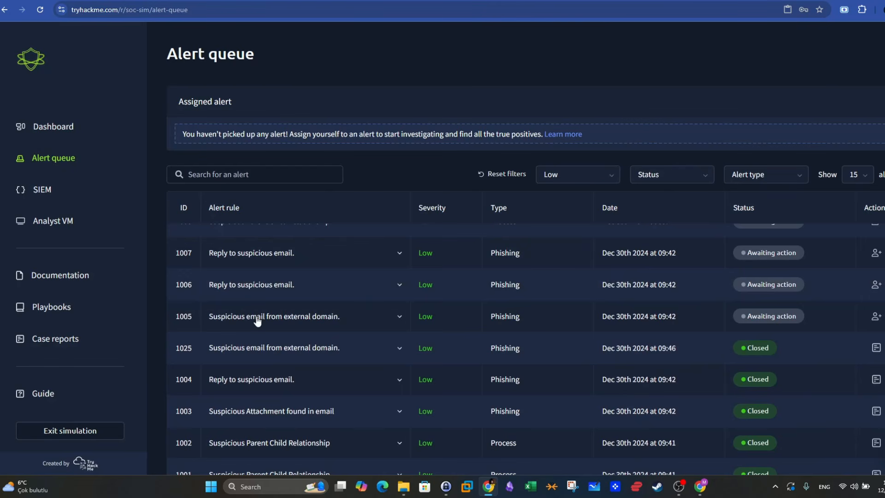
{"action": "left_click", "coordinate": [388, 322]}
{"action": "scroll", "coordinate": [539, 334], "scroll_direction": "down", "scroll_amount": 2}
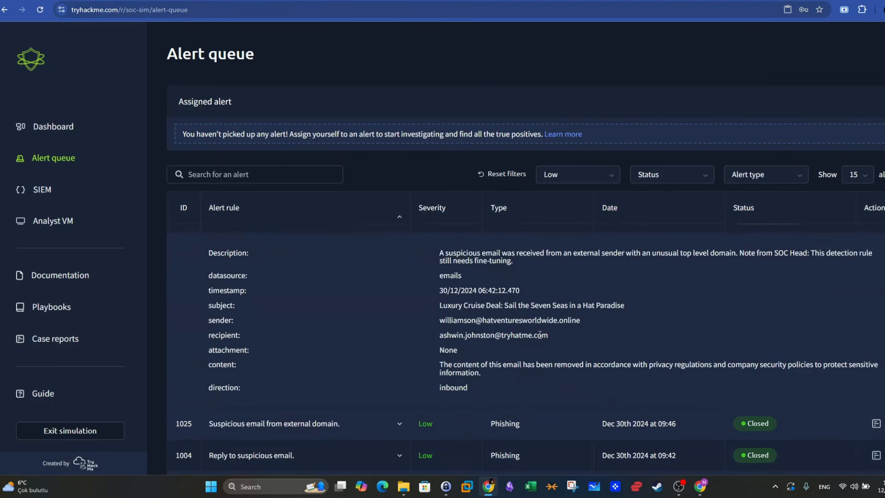
{"action": "scroll", "coordinate": [541, 341], "scroll_direction": "up", "scroll_amount": 1}
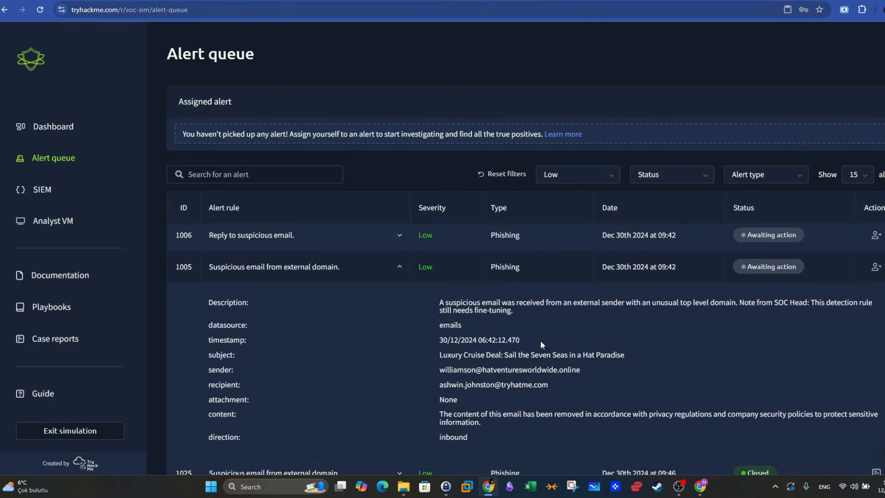
- Collapse alert 1005's details and filter the low-severity alert queue to the Phishing alert type
{"action": "left_click", "coordinate": [395, 272]}
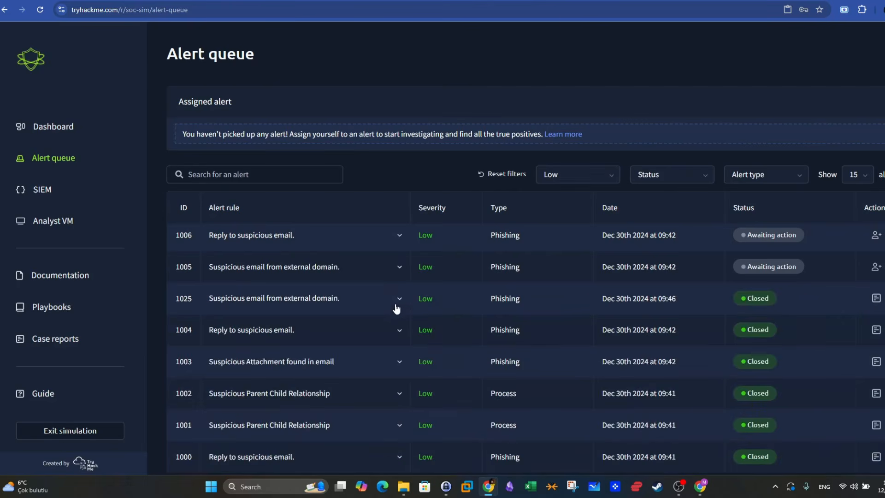
{"action": "scroll", "coordinate": [396, 318], "scroll_direction": "up", "scroll_amount": 1}
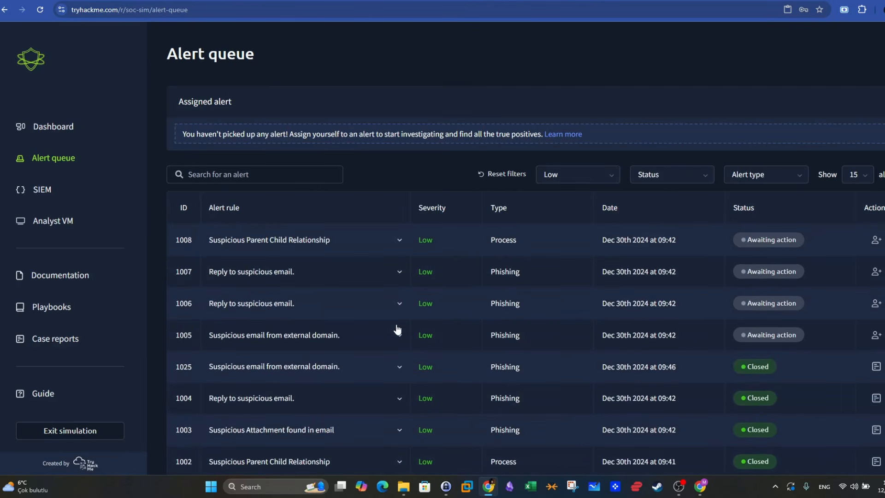
{"action": "left_click", "coordinate": [762, 177]}
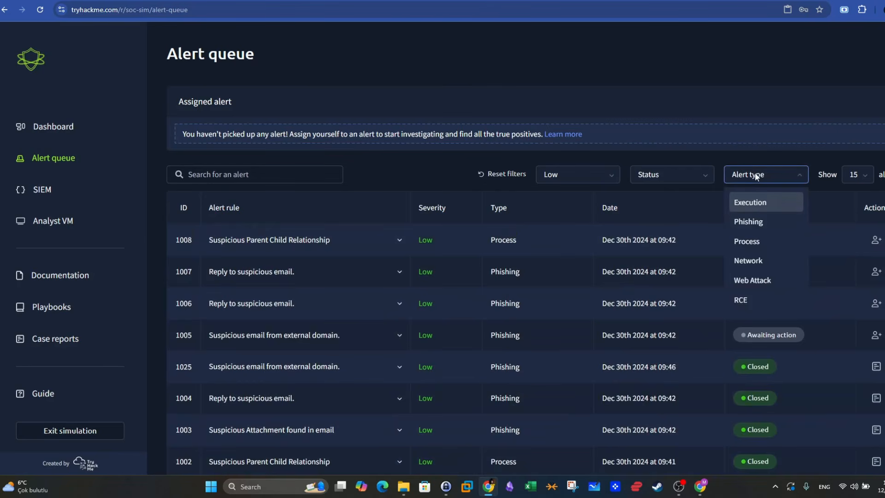
{"action": "left_click", "coordinate": [762, 225]}
- Go to page 2 of the filtered alerts, check alert 1005's attachment field in its details, and collapse it
{"action": "scroll", "coordinate": [649, 262], "scroll_direction": "down", "scroll_amount": 5}
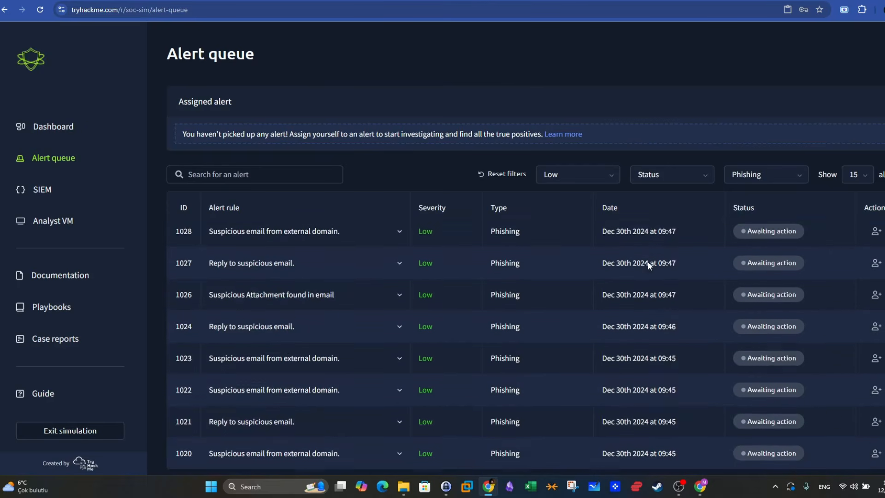
{"action": "left_click", "coordinate": [854, 444]}
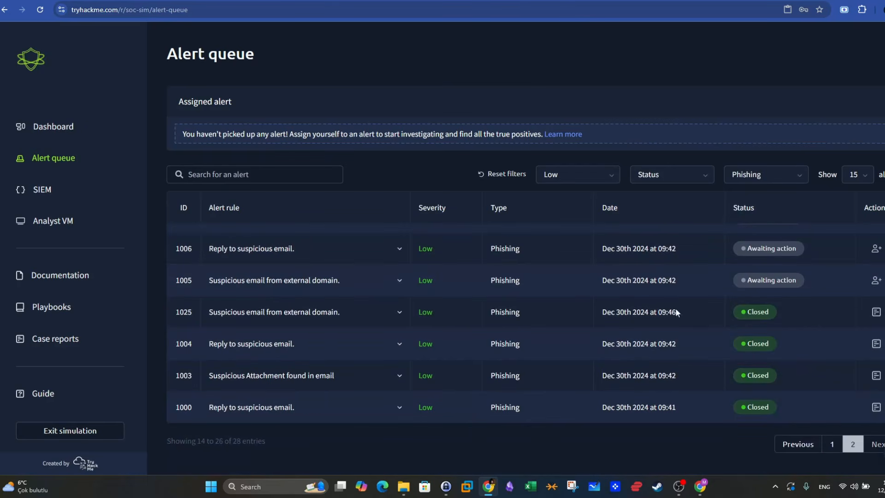
{"action": "left_click", "coordinate": [373, 283]}
{"action": "scroll", "coordinate": [419, 329], "scroll_direction": "down", "scroll_amount": 2}
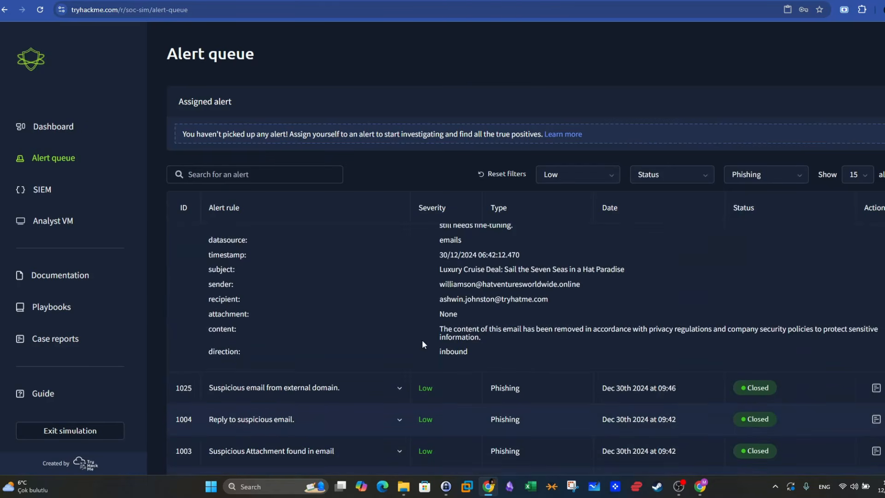
{"action": "double_click", "coordinate": [448, 320]}
{"action": "scroll", "coordinate": [400, 320], "scroll_direction": "up", "scroll_amount": 2}
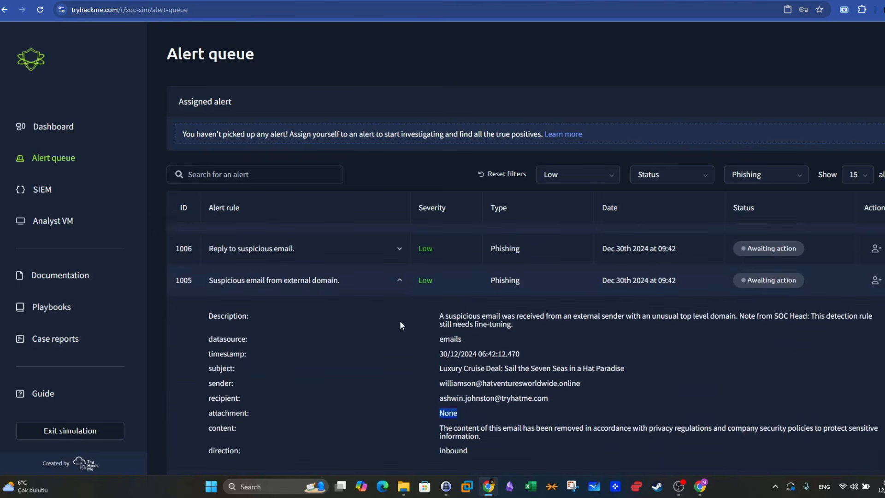
{"action": "left_click", "coordinate": [399, 281]}
- Expand alerts 1006, 1007 and 1010 one after another to check their email details and attachments, collapsing each
{"action": "left_click", "coordinate": [389, 258]}
{"action": "double_click", "coordinate": [448, 381]}
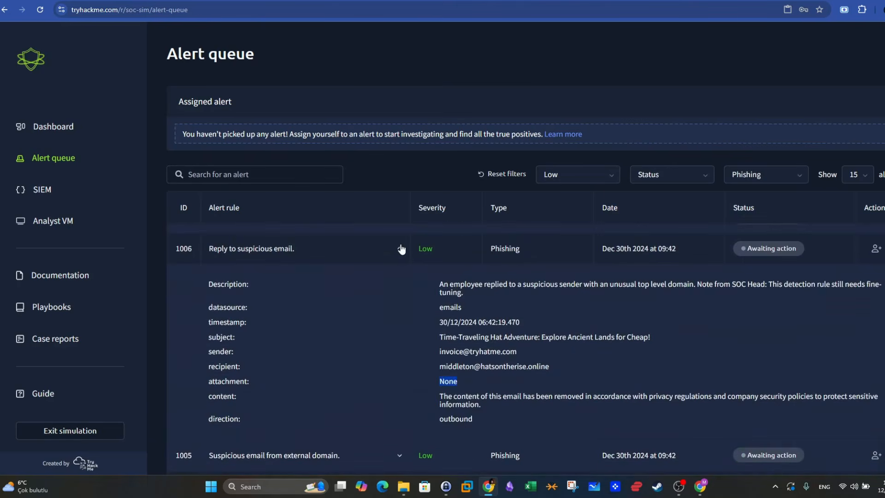
{"action": "left_click", "coordinate": [400, 249]}
{"action": "scroll", "coordinate": [414, 274], "scroll_direction": "up", "scroll_amount": 1}
{"action": "left_click", "coordinate": [401, 268]}
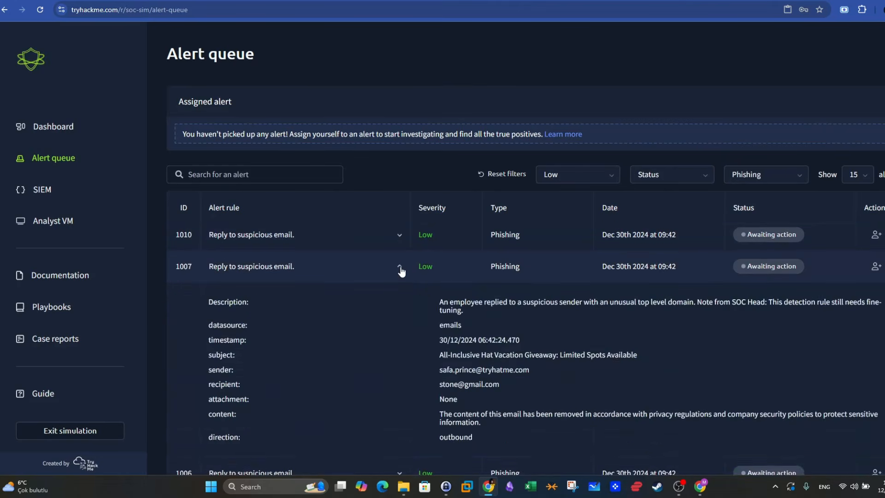
{"action": "left_click", "coordinate": [401, 268]}
{"action": "left_click", "coordinate": [401, 238]}
{"action": "left_click", "coordinate": [401, 237]}
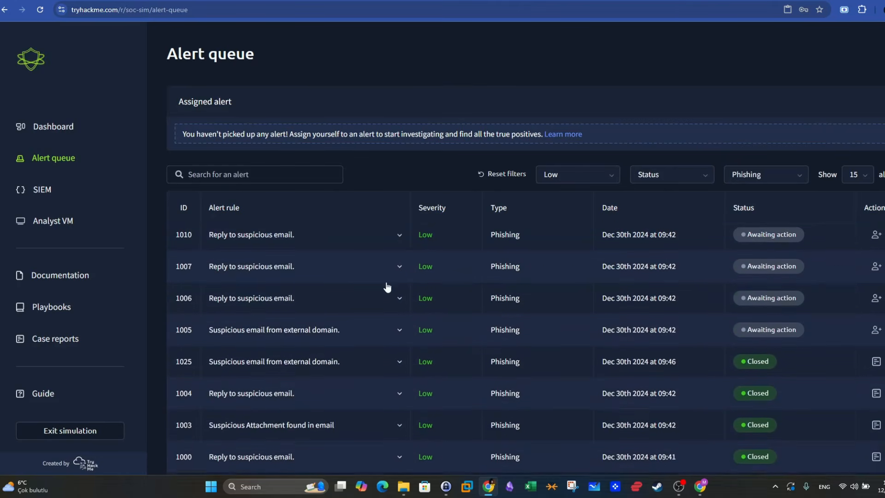
- Review the email details of alerts 1011 and 1012, both Suspicious email from external domain
{"action": "scroll", "coordinate": [389, 277], "scroll_direction": "up", "scroll_amount": 1}
{"action": "left_click", "coordinate": [399, 257]}
{"action": "left_click", "coordinate": [399, 257]}
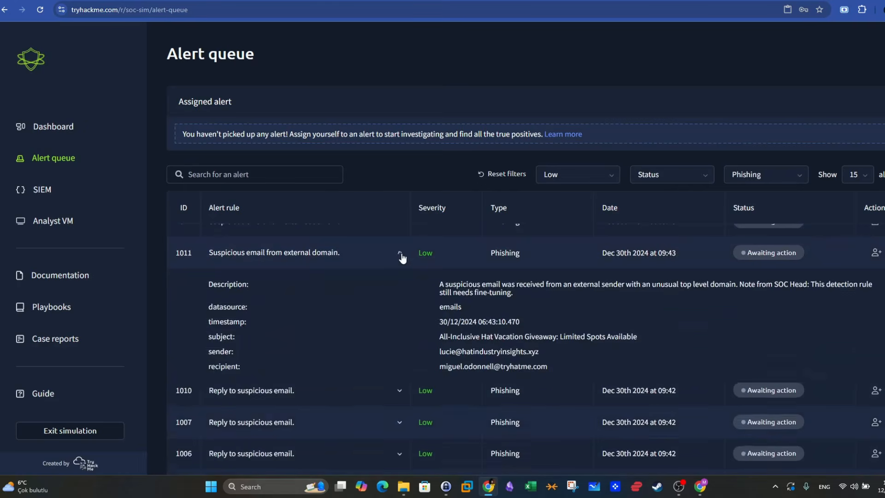
{"action": "scroll", "coordinate": [398, 273], "scroll_direction": "up", "scroll_amount": 1}
{"action": "left_click", "coordinate": [399, 272]}
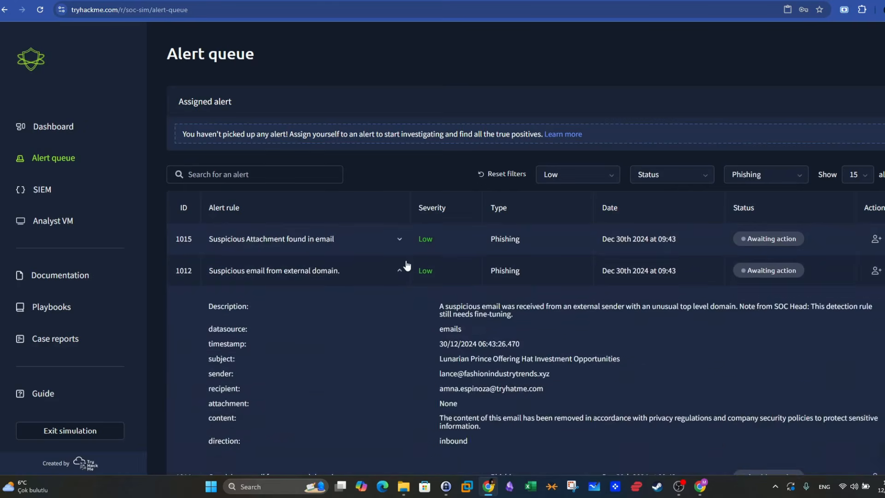
- Expand alert 1015, Suspicious Attachment found in email, and examine its sender and the attachment ImportantInvoice-Febrary.zip
{"action": "left_click", "coordinate": [399, 239]}
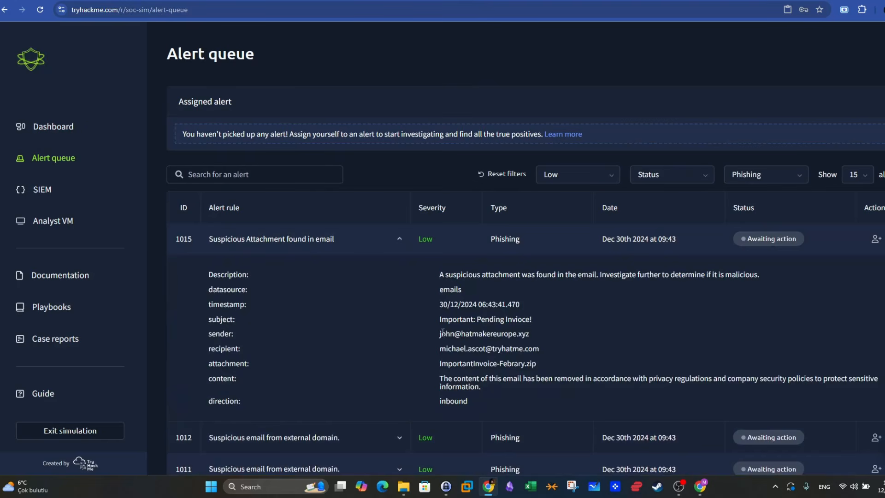
{"action": "left_click_drag", "start_coordinate": [440, 333], "coordinate": [529, 336]}
{"action": "left_click", "coordinate": [541, 337]}
{"action": "left_click_drag", "start_coordinate": [452, 349], "coordinate": [430, 363]}
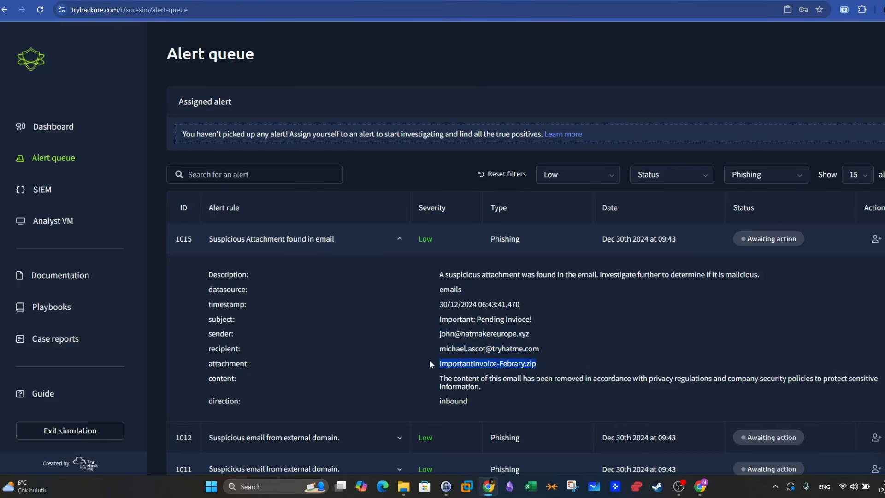
{"action": "left_click", "coordinate": [516, 368]}
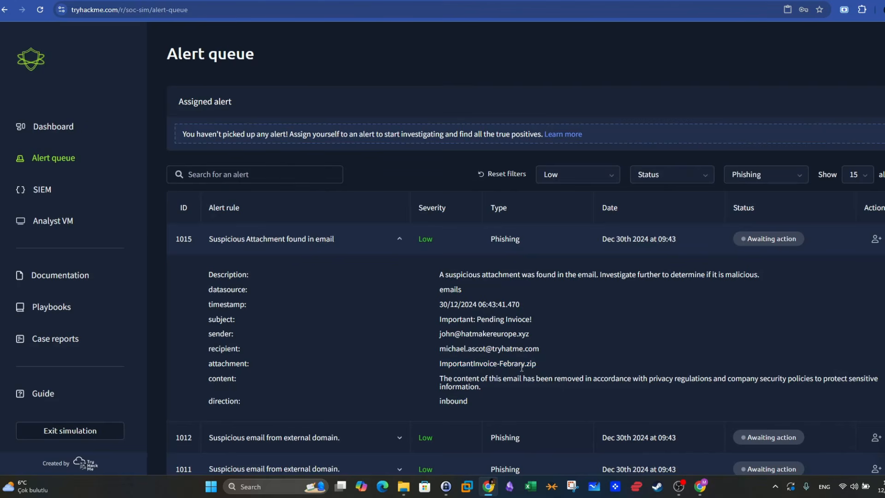
- Switch to the Analyst VM, open the ImportantInvoice-Febrary folder in attachments\latest and select the invioce.pdf shortcut
{"action": "left_click", "coordinate": [51, 221]}
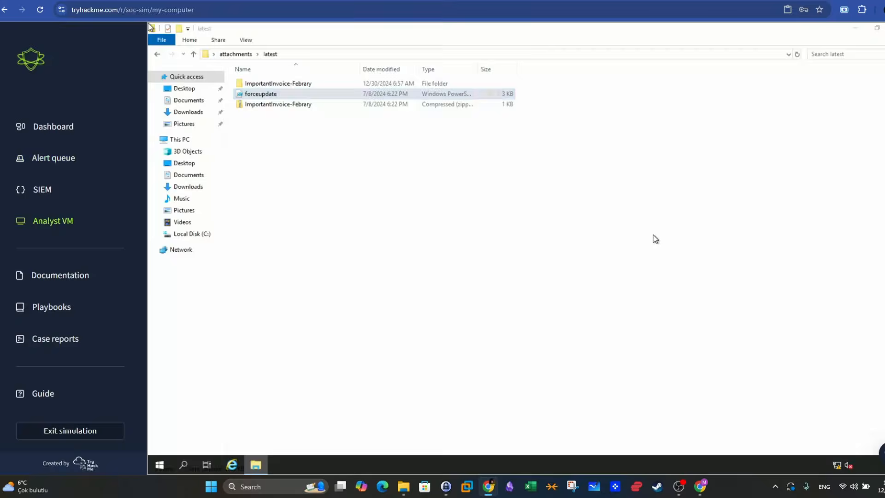
{"action": "left_click", "coordinate": [288, 111]}
{"action": "double_click", "coordinate": [295, 85]}
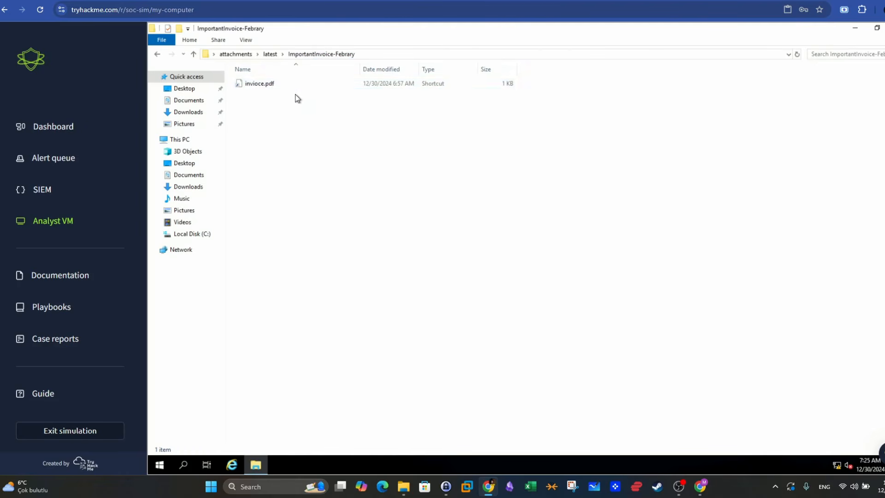
{"action": "left_click", "coordinate": [274, 85]}
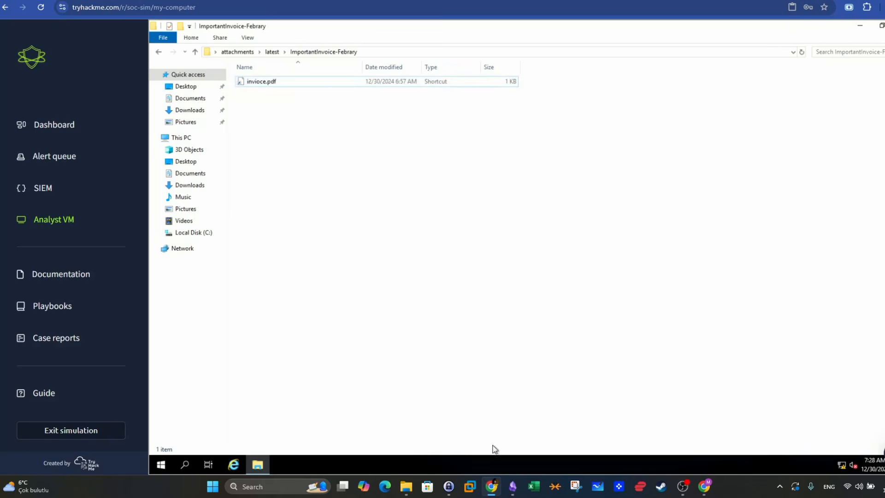
- Switch to the Malware Detection and Analysis note and review its PDF static analysis commands for peepdf and pdf-parser.py
{"action": "left_click", "coordinate": [513, 486]}
{"action": "double_click", "coordinate": [368, 184]}
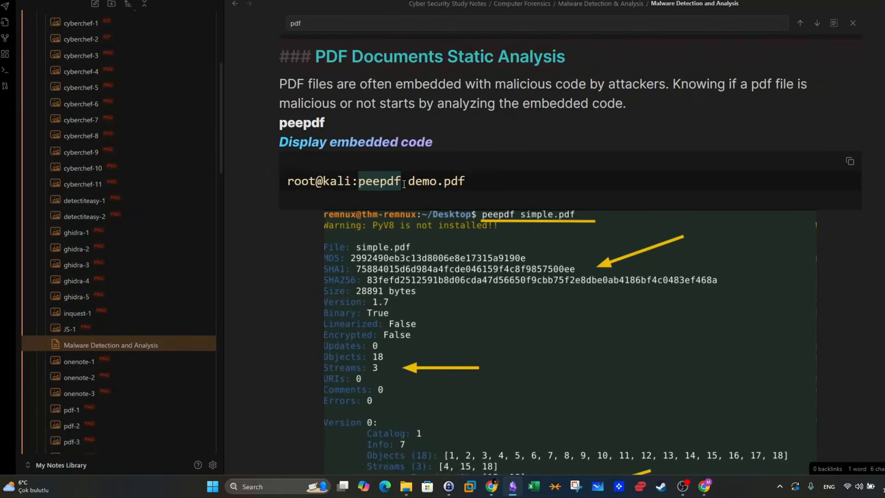
{"action": "scroll", "coordinate": [430, 195], "scroll_direction": "down", "scroll_amount": 10}
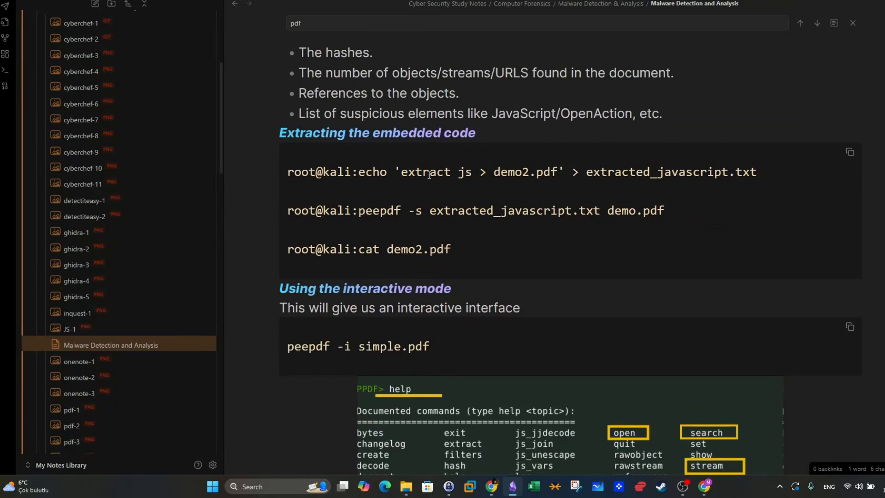
{"action": "scroll", "coordinate": [477, 169], "scroll_direction": "down", "scroll_amount": 20}
{"action": "scroll", "coordinate": [480, 166], "scroll_direction": "down", "scroll_amount": 5}
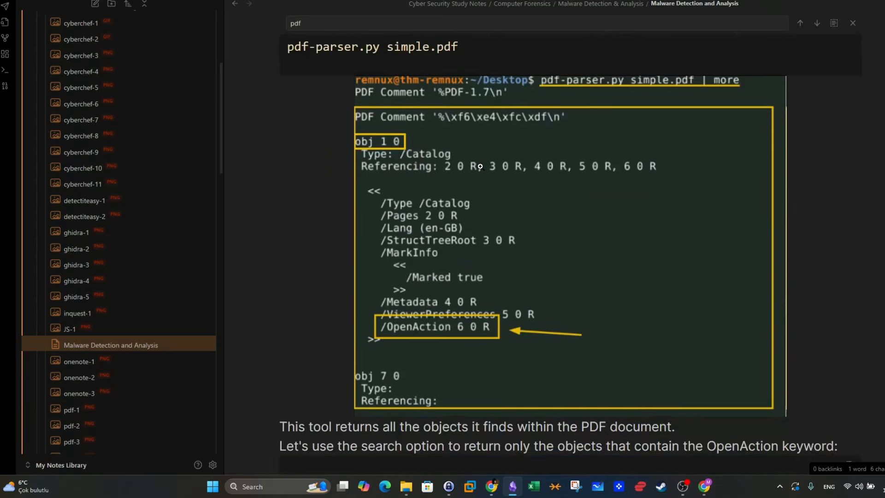
{"action": "scroll", "coordinate": [480, 166], "scroll_direction": "up", "scroll_amount": 3}
{"action": "left_click_drag", "start_coordinate": [366, 197], "coordinate": [299, 198]}
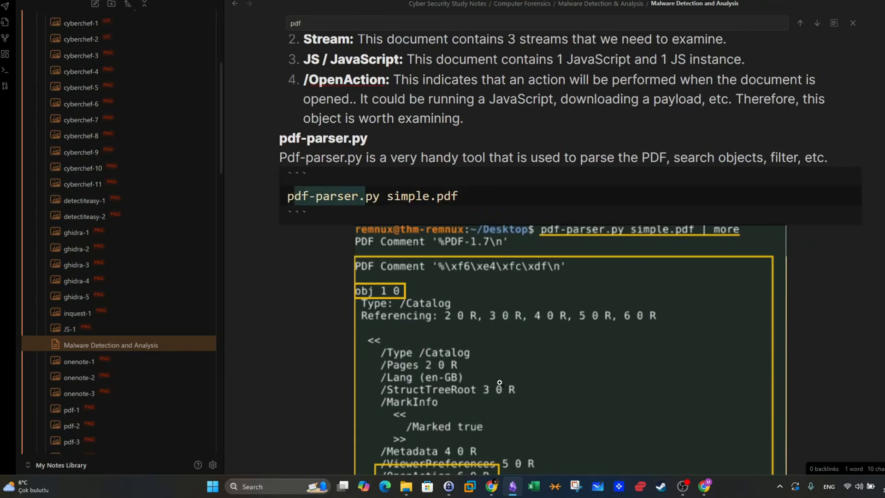
- Return to the Analyst VM, minimize the file window showing invioce.pdf, and launch Windows PowerShell maximized
{"action": "key", "text": "alt+Tab"}
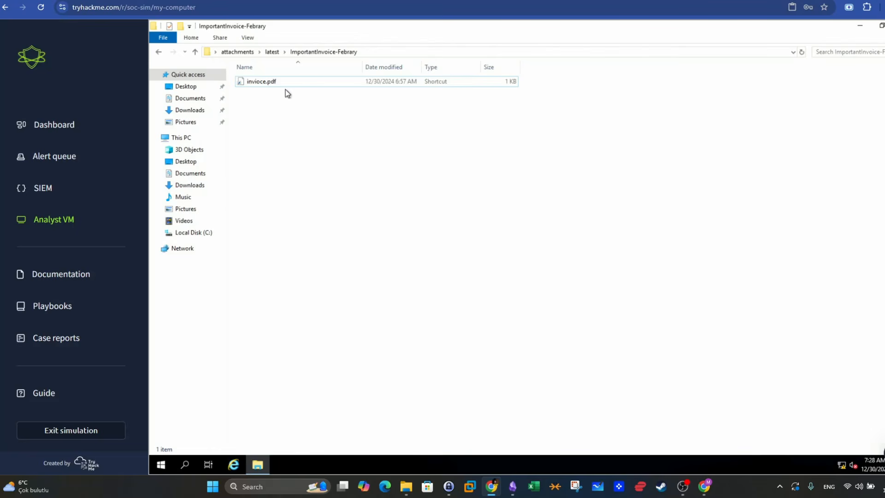
{"action": "left_click", "coordinate": [270, 85]}
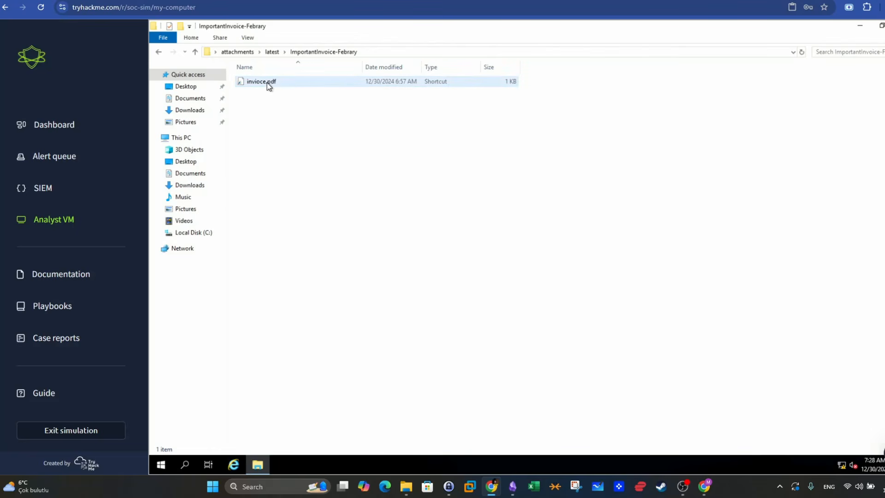
{"action": "left_click", "coordinate": [656, 303]}
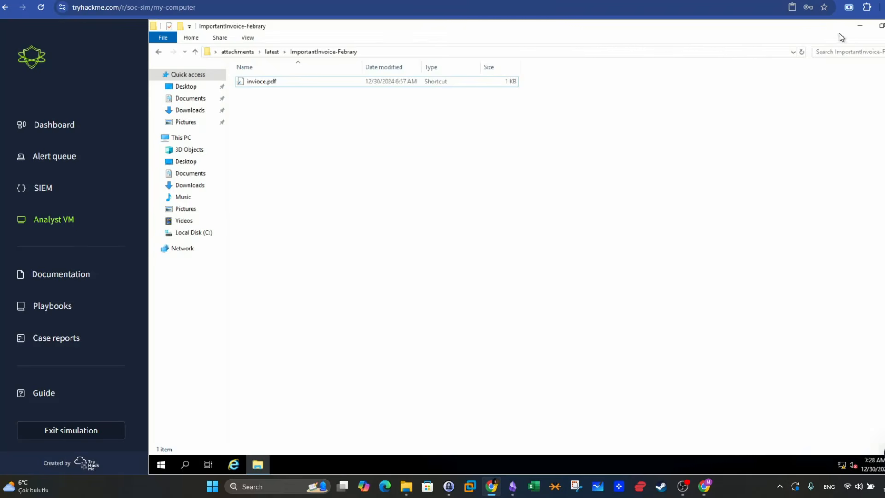
{"action": "left_click", "coordinate": [859, 27]}
{"action": "double_click", "coordinate": [170, 104]}
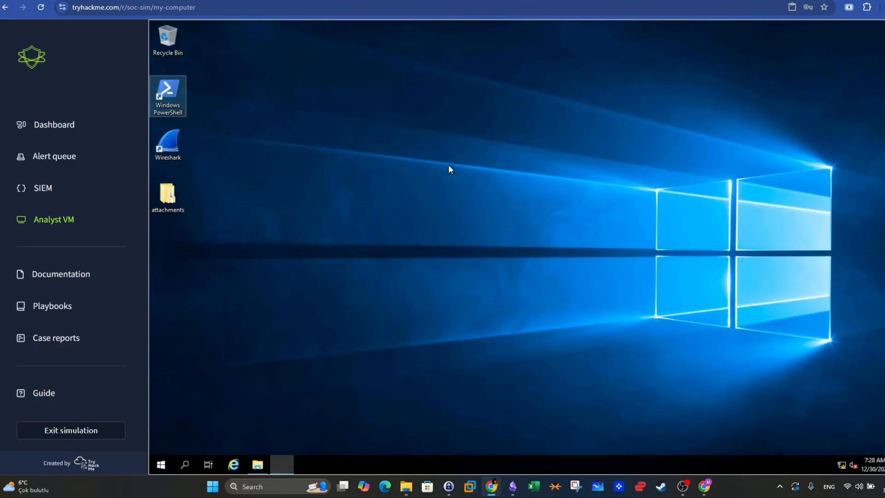
{"action": "double_click", "coordinate": [405, 95]}
- Increase the font size in the PowerShell window's properties and apply the change
{"action": "right_click", "coordinate": [300, 29]}
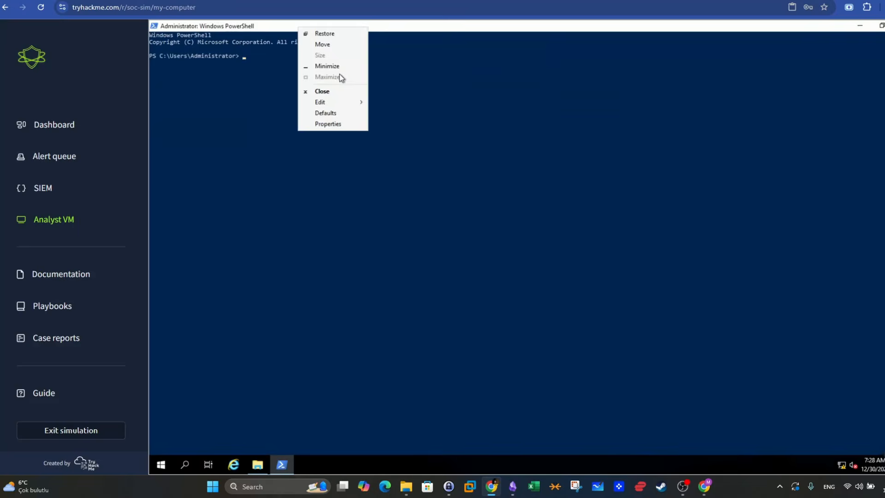
{"action": "left_click", "coordinate": [327, 123]}
{"action": "left_click", "coordinate": [197, 48]}
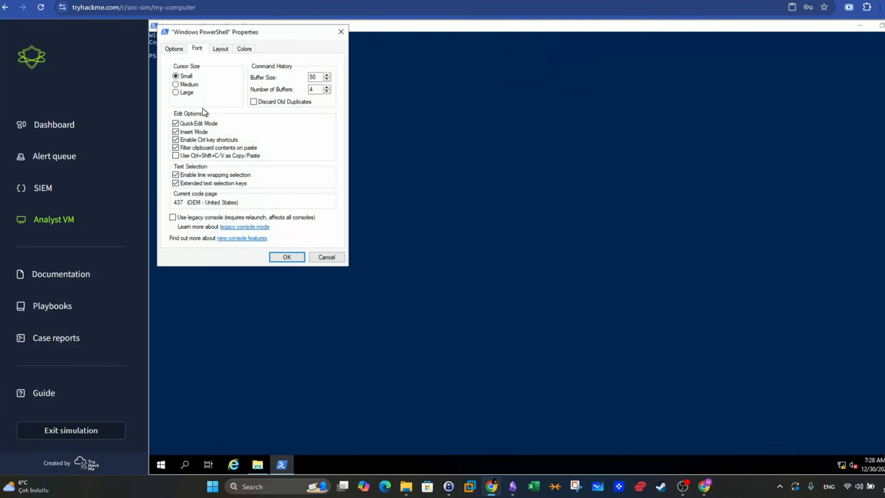
{"action": "left_click", "coordinate": [176, 121]}
{"action": "left_click", "coordinate": [286, 257]}
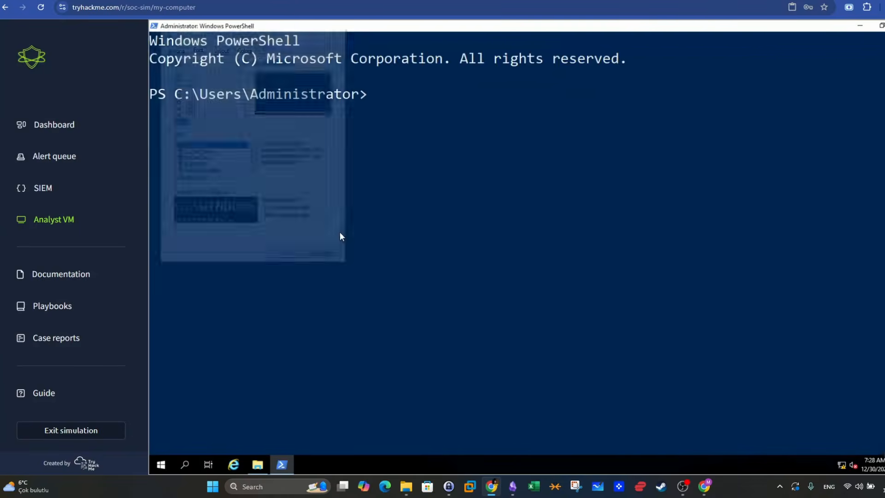
- Change the PowerShell directory to Desktop and list its contents with ls
{"action": "type", "text": "cd Desktop"}
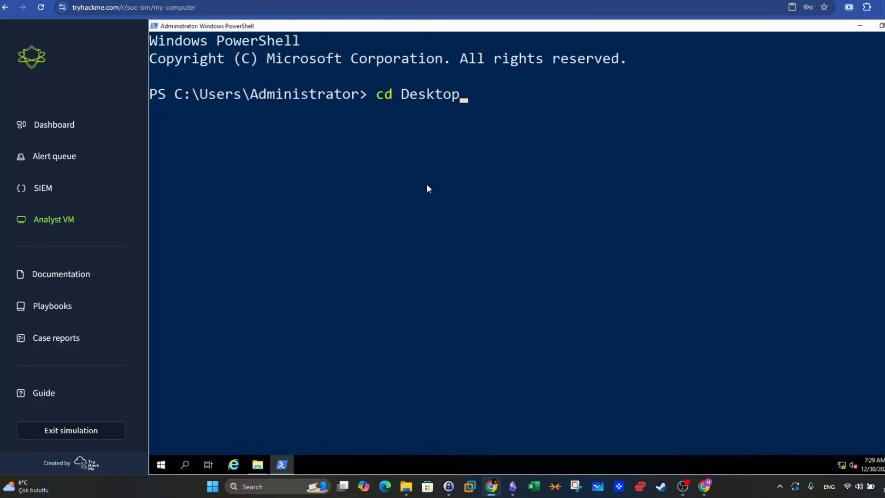
{"action": "key", "text": "Return"}
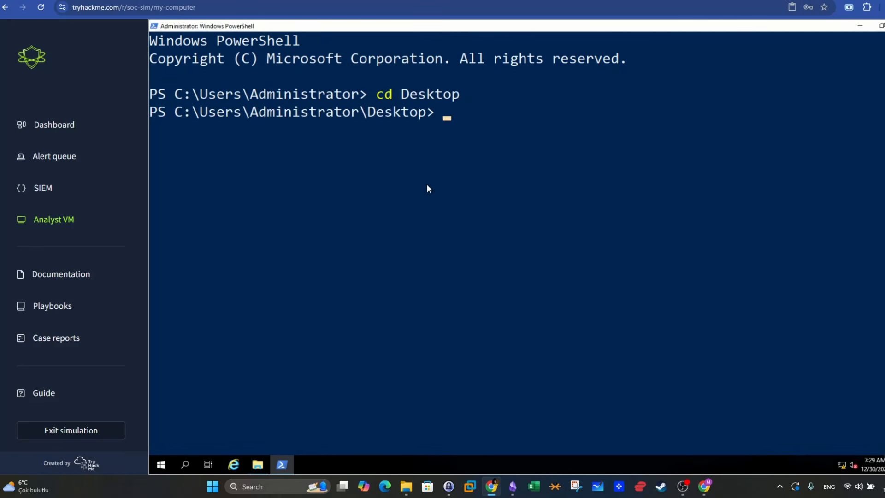
{"action": "type", "text": "cd la"}
{"action": "key", "text": "BackSpace"}
{"action": "key", "text": "BackSpace"}
{"action": "key", "text": "BackSpace"}
{"action": "key", "text": "BackSpace"}
{"action": "key", "text": "BackSpace"}
{"action": "type", "text": "ls"}
{"action": "key", "text": "Return"}
- Change into the attachments directory and list its contents with ls
{"action": "type", "text": "cd a"}
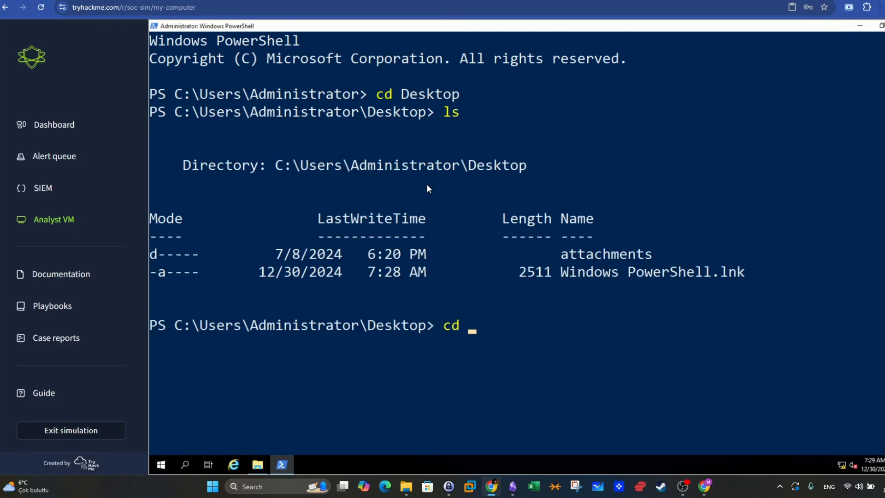
{"action": "key", "text": "Tab"}
{"action": "key", "text": "Return"}
{"action": "type", "text": "ls"}
{"action": "key", "text": "Return"}
- Change into the latest directory and list its contents with ls
{"action": "type", "text": "cd la"}
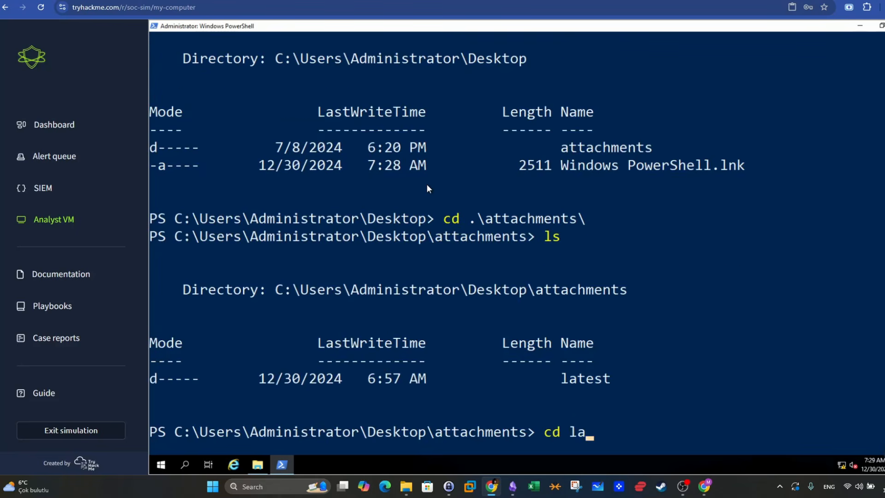
{"action": "key", "text": "Tab"}
{"action": "key", "text": "Return"}
{"action": "type", "text": "ls"}
{"action": "key", "text": "Return"}
- Change into the ImportantInvoice-Febrary directory in PowerShell
{"action": "type", "text": "cd .\\latest\\"}
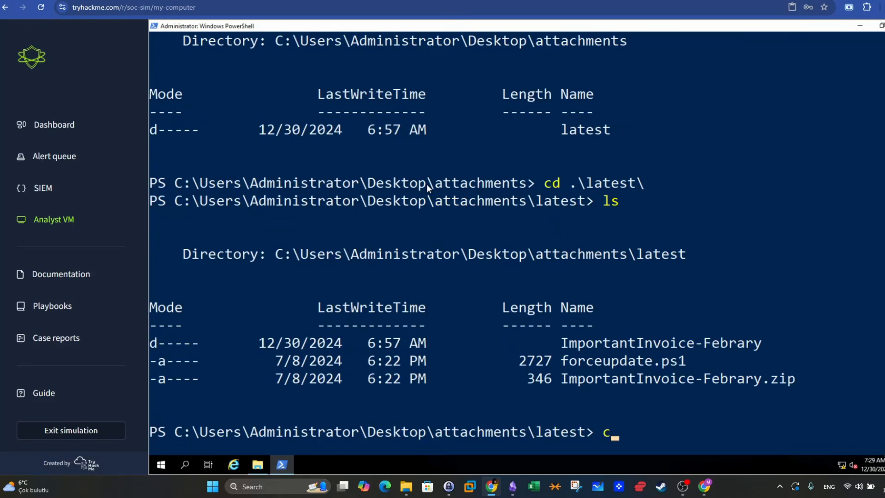
{"action": "type", "text": "I"}
{"action": "key", "text": "Tab"}
{"action": "key", "text": "Return"}
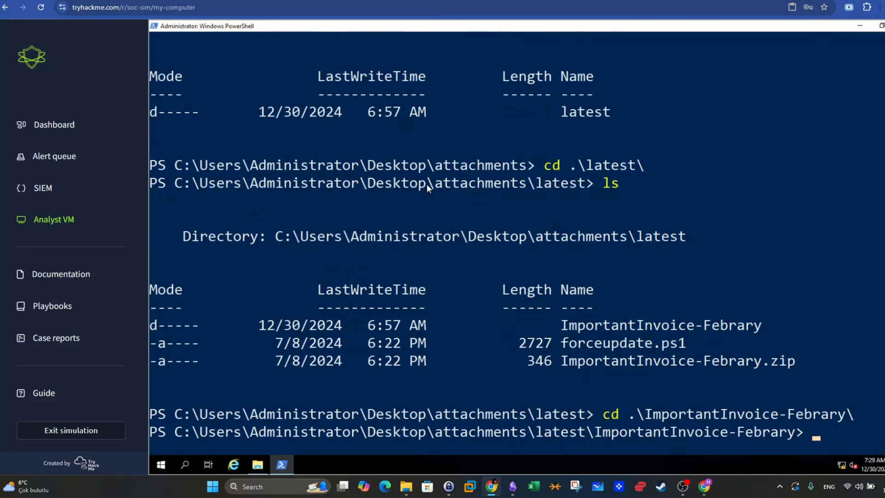
- List the ImportantInvoice-Febrary directory's contents with ls and highlight the lnk extension of the listed file
{"action": "type", "text": "ls"}
{"action": "key", "text": "Return"}
{"action": "left_click_drag", "start_coordinate": [565, 380], "coordinate": [681, 379]}
{"action": "left_click", "coordinate": [684, 382]}
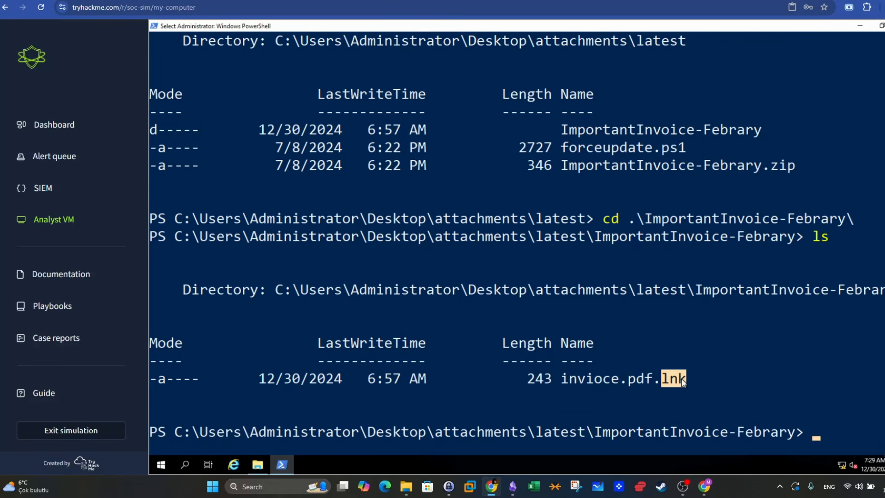
- Compute the hash of .\invioce.pdf.lnk with the Get-FileHash cmdlet
{"action": "left_click", "coordinate": [809, 409]}
{"action": "type", "text": "Get-F"}
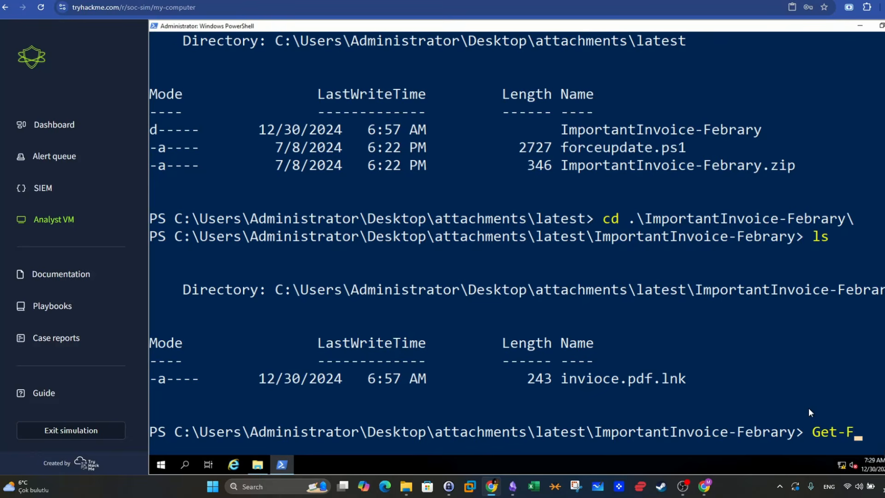
{"action": "type", "text": "ileHash"}
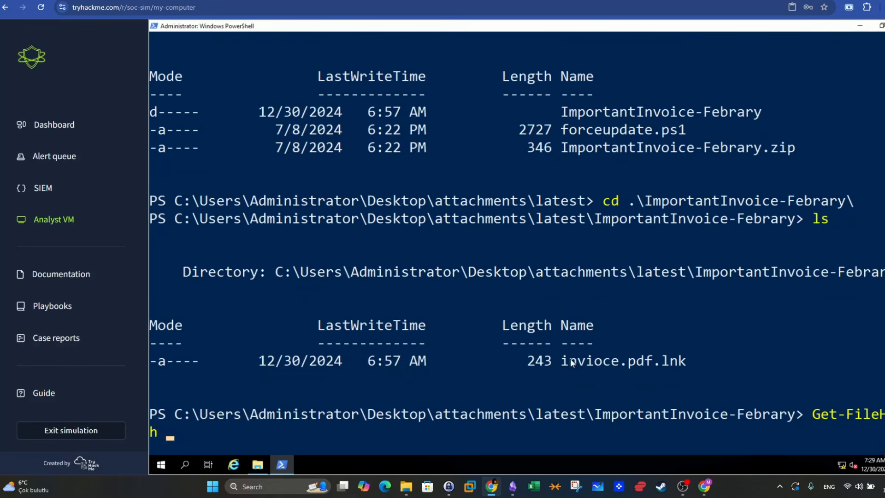
{"action": "type", "text": " .\\invioce.pdf.lnk"}
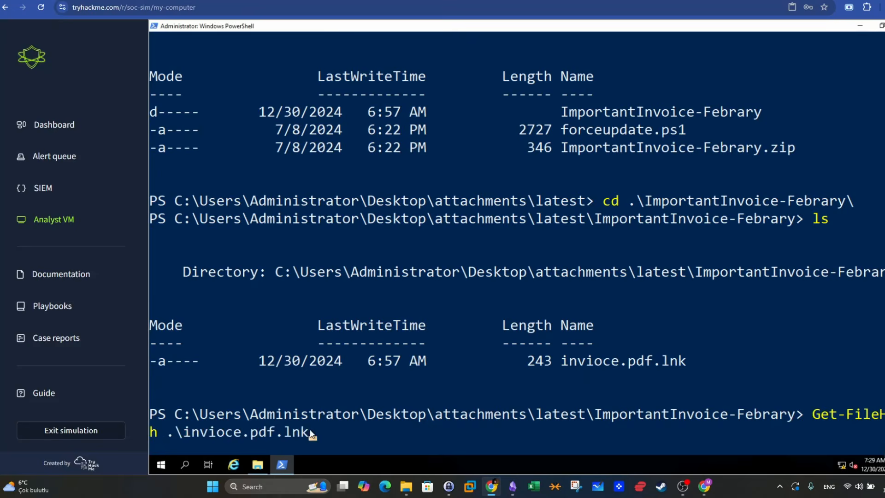
{"action": "key", "text": "Return"}
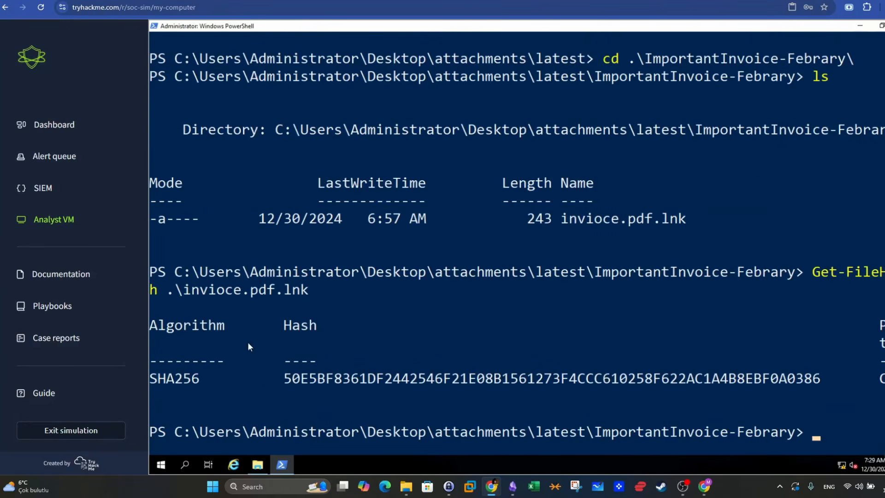
- Copy the SHA256 hash of invioce.pdf.lnk from PowerShell and search for it on VirusTotal
{"action": "left_click_drag", "start_coordinate": [283, 379], "coordinate": [815, 380]}
{"action": "key", "text": "ctrl+c"}
{"action": "left_click", "coordinate": [410, 1]}
{"action": "left_click", "coordinate": [9, 32]}
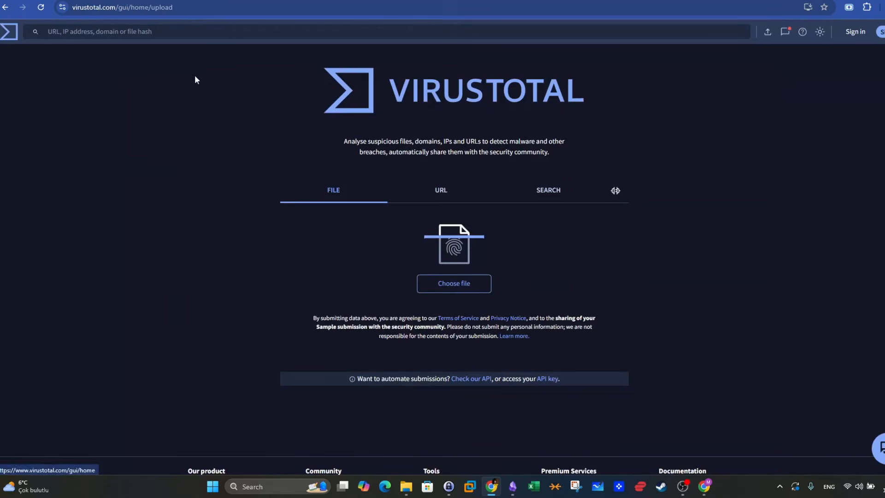
{"action": "left_click", "coordinate": [544, 198]}
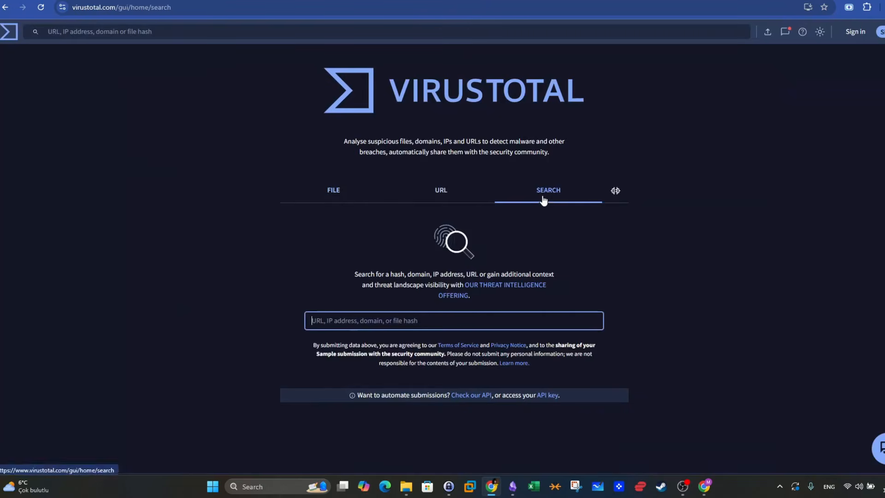
{"action": "key", "text": "ctrl+v"}
{"action": "key", "text": "Return"}
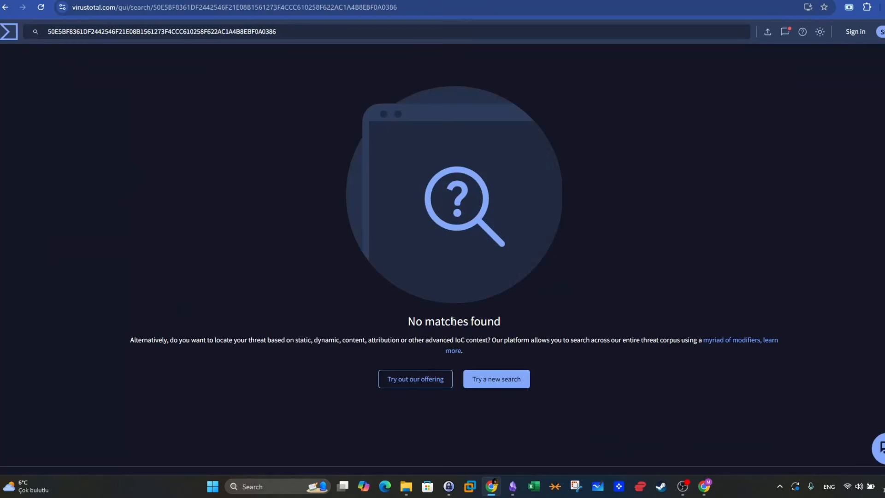
{"action": "left_click_drag", "start_coordinate": [502, 321], "coordinate": [313, 324]}
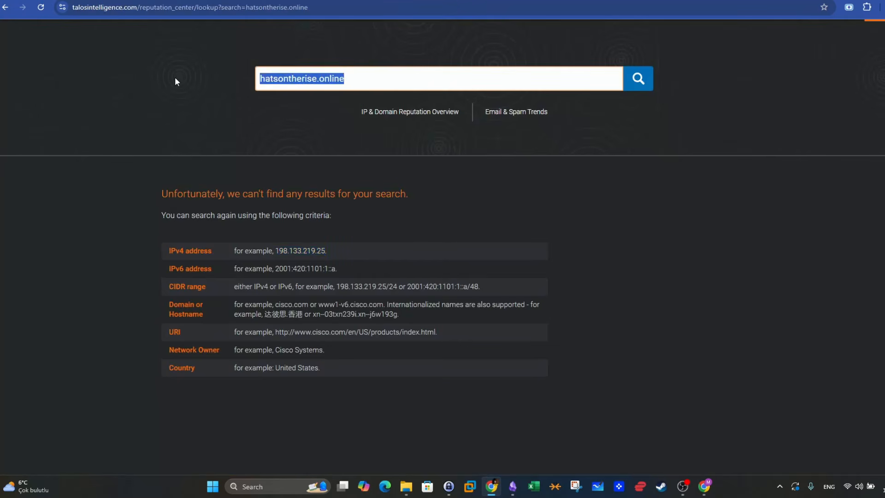
- Look up the copied SHA256 hash in the Talos Intelligence reputation center, replacing the hatsontherise.online query
{"action": "key", "text": "BackSpace"}
{"action": "key", "text": "ctrl+v"}
{"action": "left_click", "coordinate": [637, 83]}
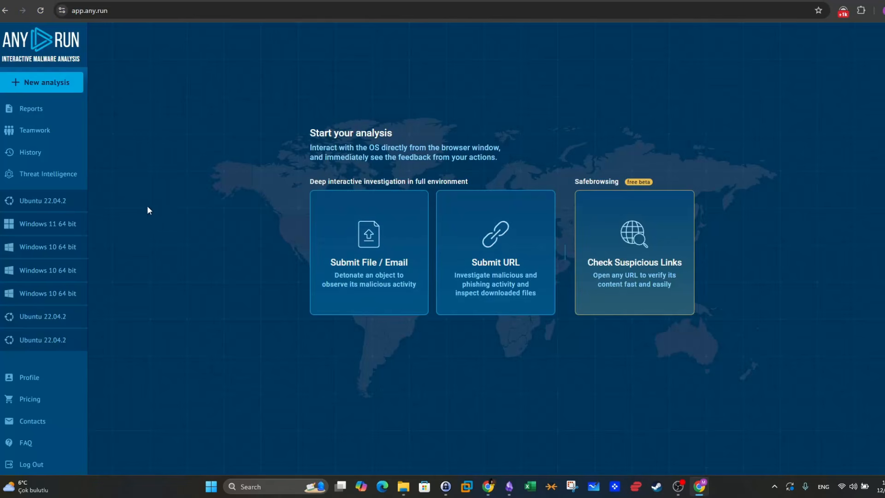
- Search for the copied SHA256 hash in ANY.RUN Threat Intelligence
{"action": "left_click", "coordinate": [35, 176]}
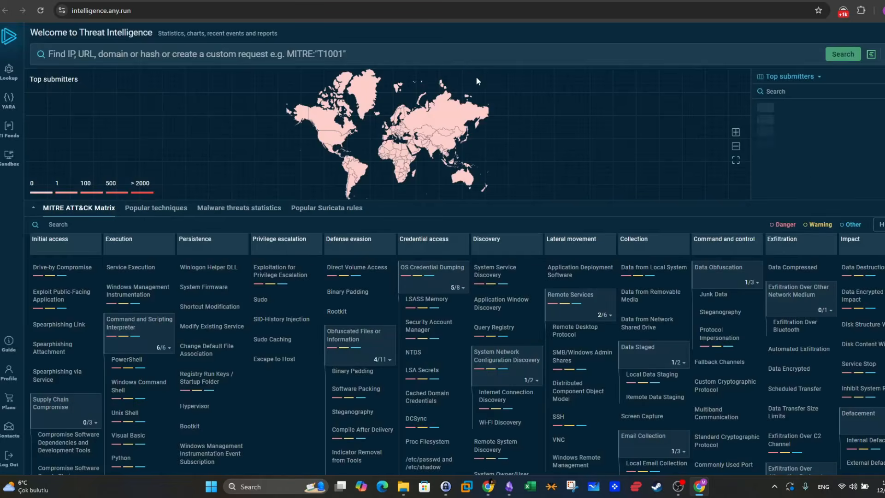
{"action": "left_click", "coordinate": [243, 56]}
{"action": "key", "text": "ctrl+v"}
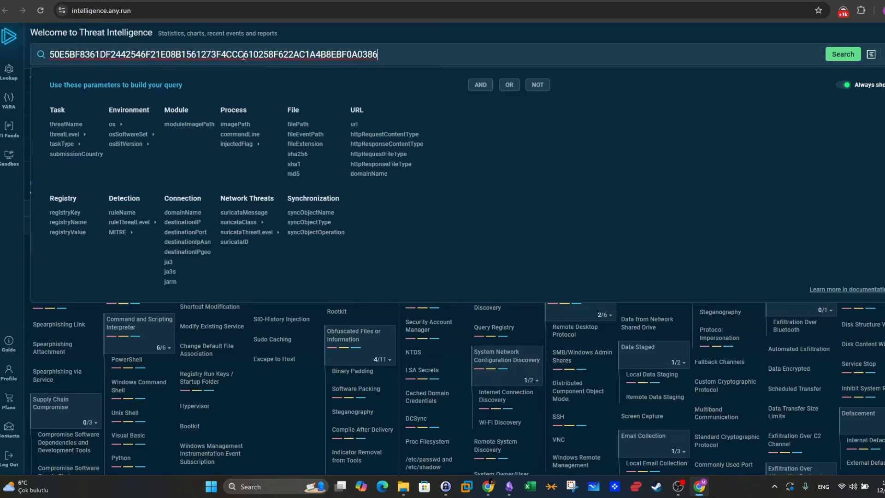
{"action": "left_click", "coordinate": [842, 55]}
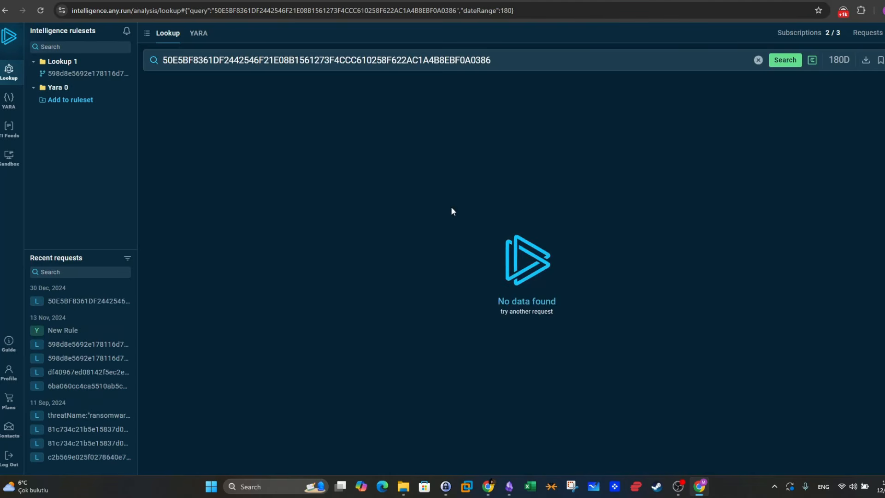
- Return to the Analyst VM, close PowerShell and select the invioce.pdf shortcut in the ImportantInvoice-Febrary folder
{"action": "left_click", "coordinate": [699, 489]}
{"action": "left_click", "coordinate": [699, 490]}
{"action": "left_click", "coordinate": [489, 486]}
{"action": "key", "text": "ctrl+shift+Tab"}
{"action": "key", "text": "ctrl+Tab"}
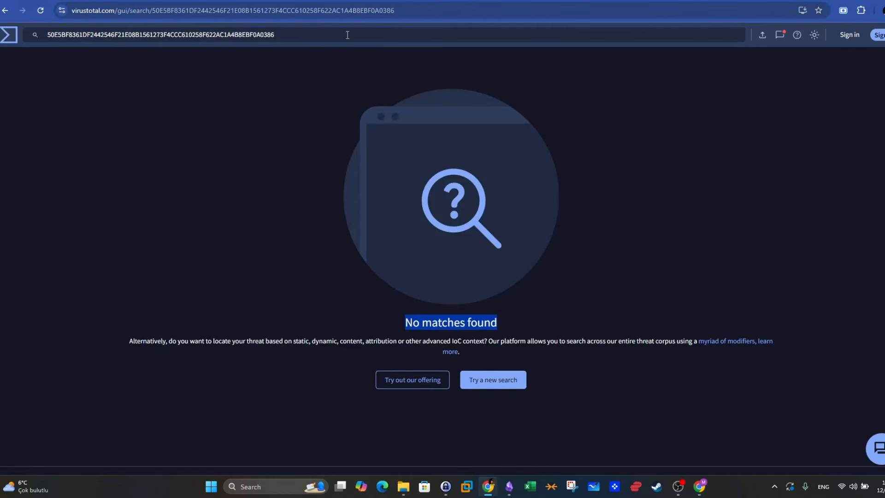
{"action": "key", "text": "ctrl+Tab"}
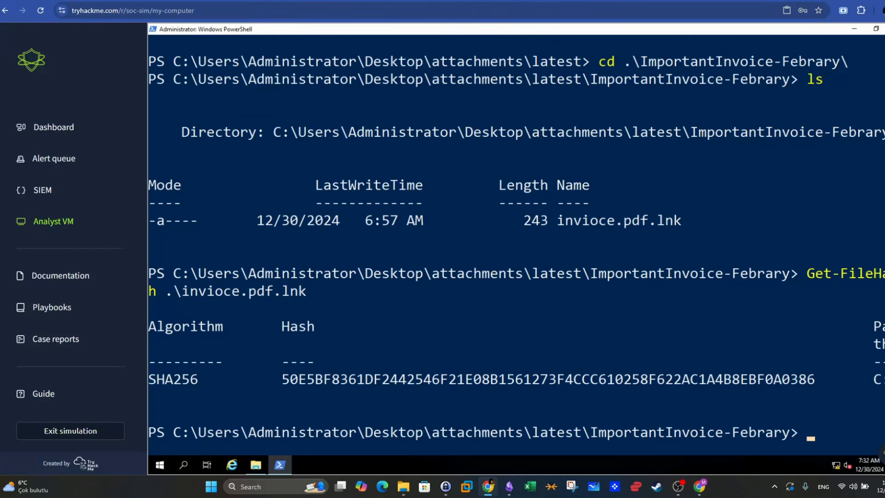
{"action": "left_click", "coordinate": [884, 29]}
{"action": "left_click", "coordinate": [257, 465]}
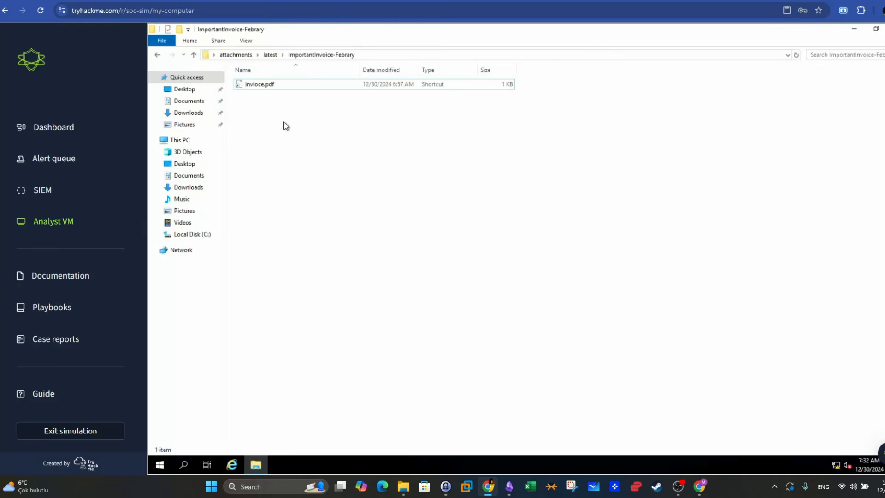
{"action": "left_click", "coordinate": [249, 84]}
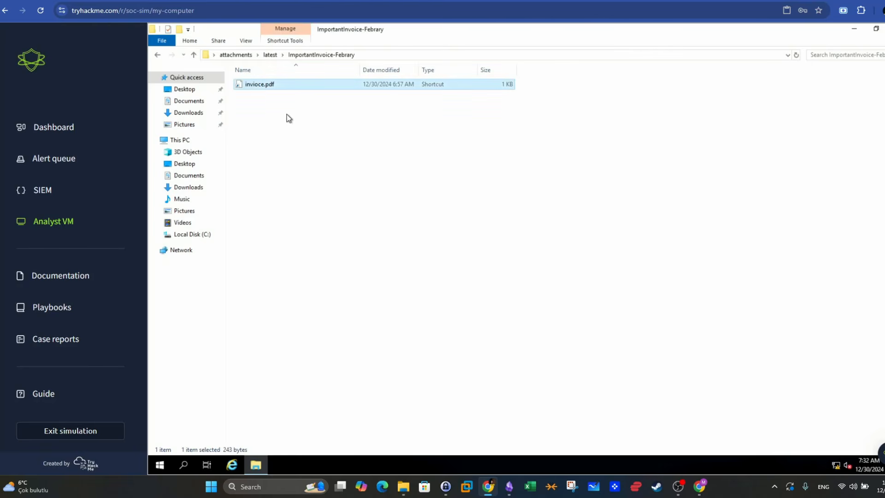
{"action": "left_click", "coordinate": [509, 487]}
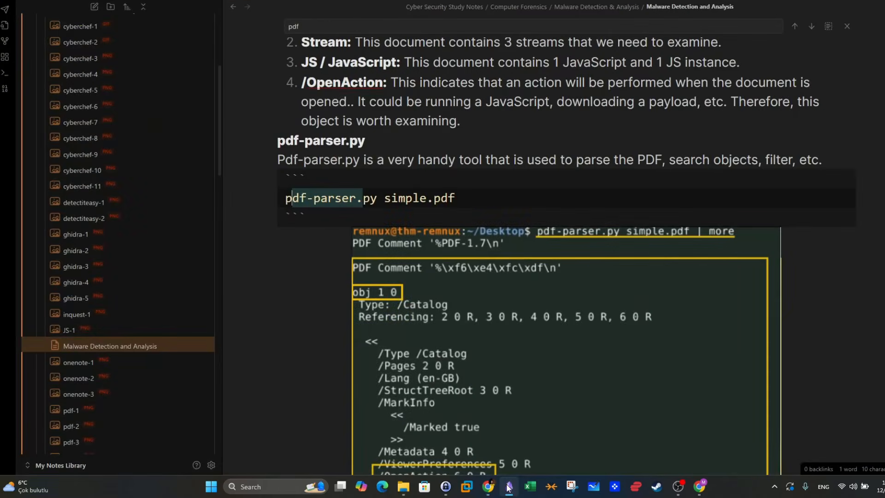
{"action": "left_click", "coordinate": [510, 487]}
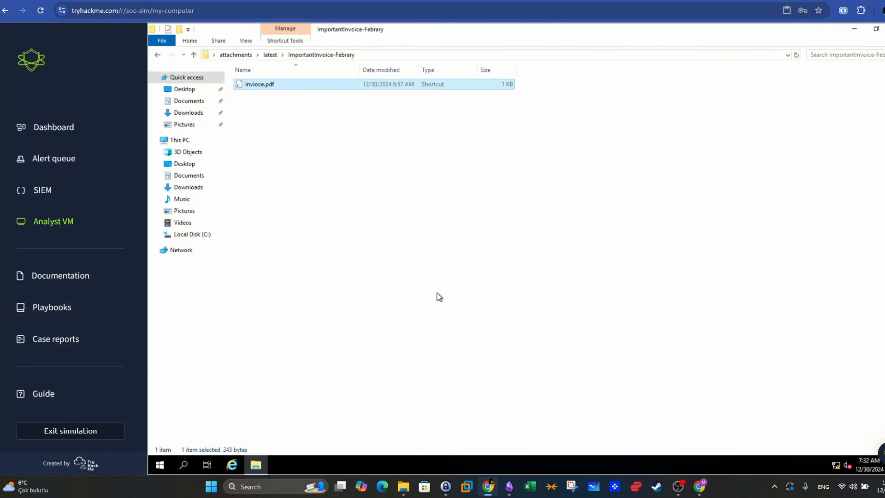
{"action": "left_click", "coordinate": [509, 487]}
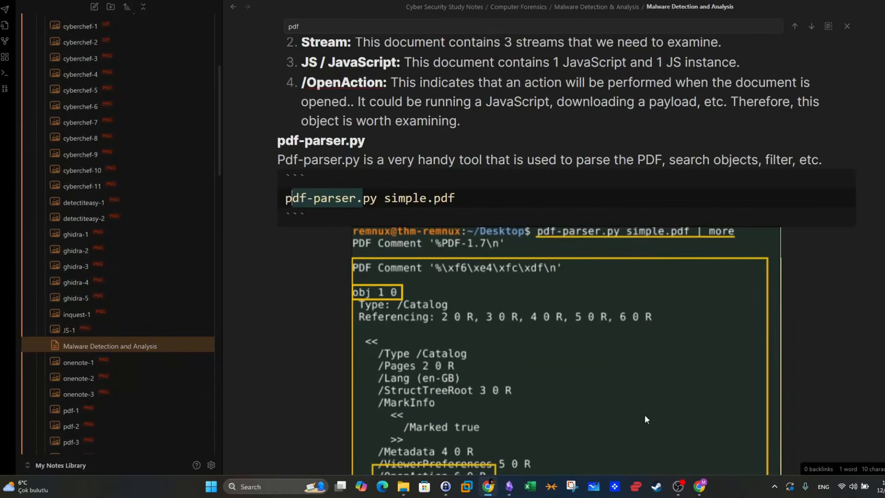
{"action": "left_click", "coordinate": [467, 488]}
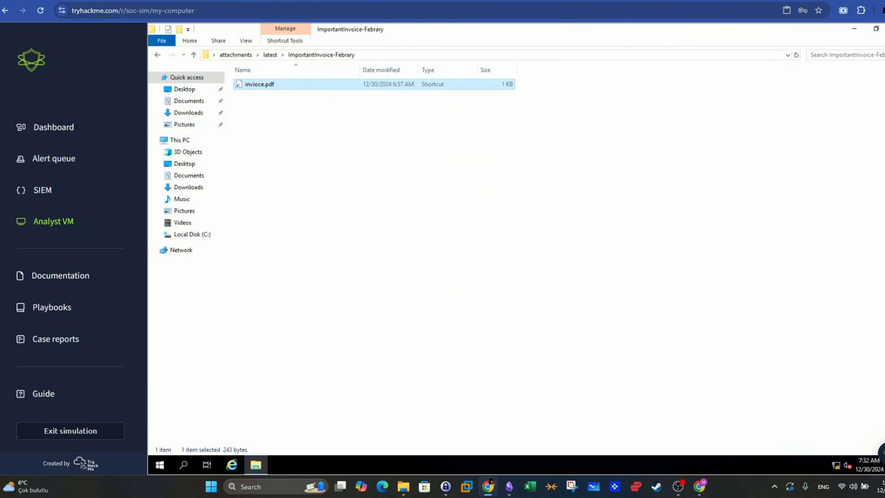
- Close the Analyst VM's folder window and expand alert 1015 on page 2 of the alert queue
{"action": "left_click", "coordinate": [884, 28]}
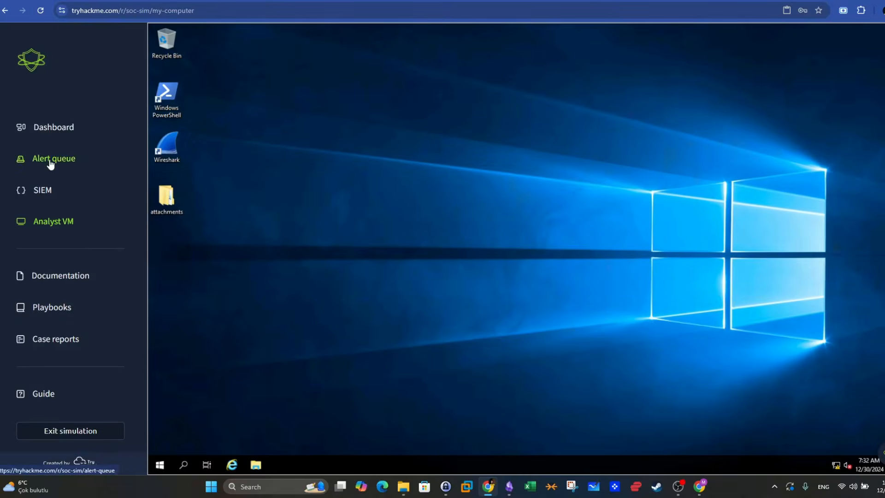
{"action": "left_click", "coordinate": [51, 161]}
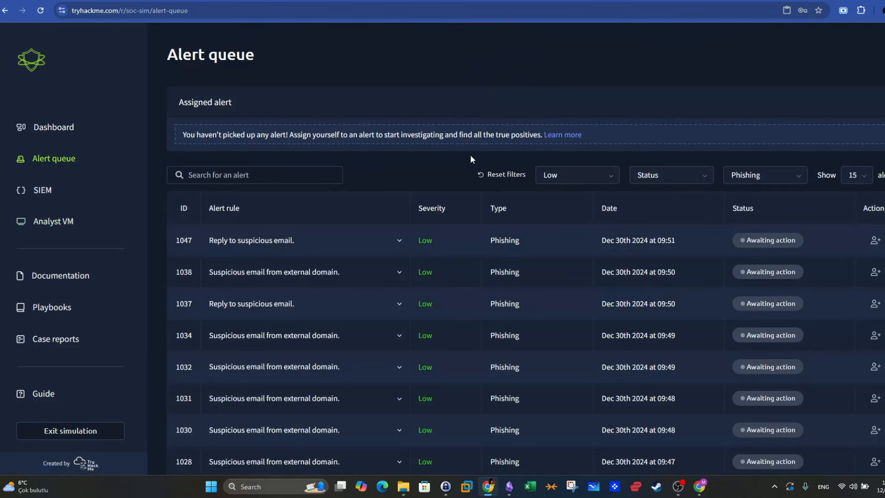
{"action": "scroll", "coordinate": [645, 323], "scroll_direction": "down", "scroll_amount": 5}
{"action": "left_click", "coordinate": [852, 444]}
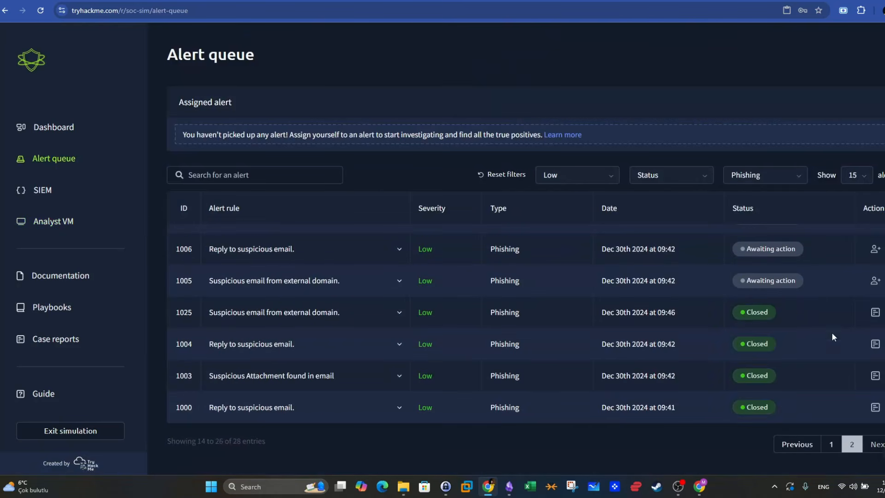
{"action": "scroll", "coordinate": [380, 289], "scroll_direction": "up", "scroll_amount": 5}
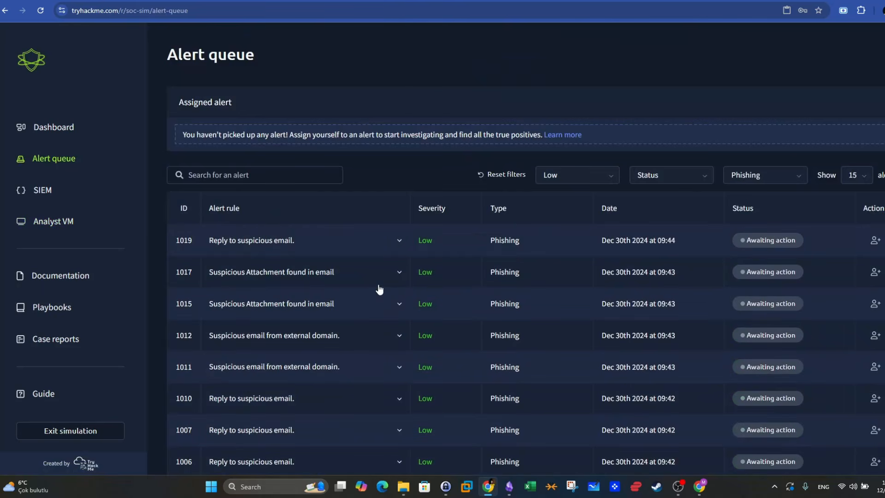
{"action": "left_click", "coordinate": [399, 273]}
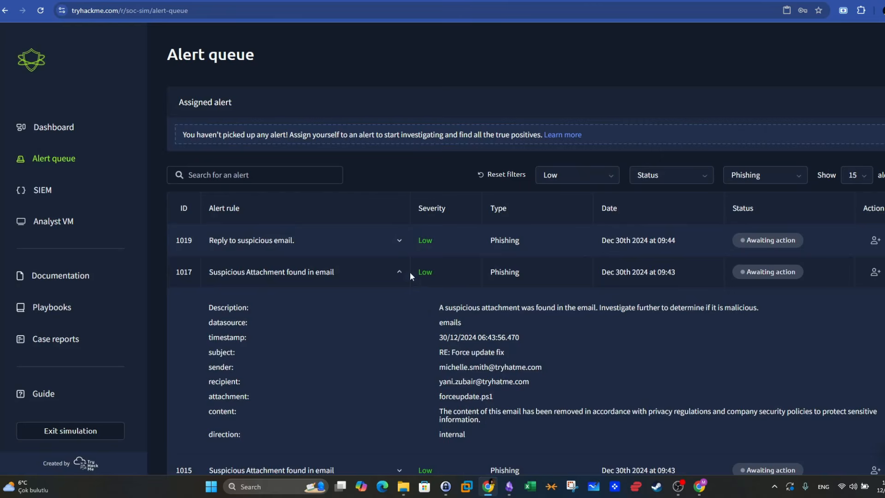
{"action": "left_click", "coordinate": [401, 274]}
{"action": "left_click", "coordinate": [400, 307]}
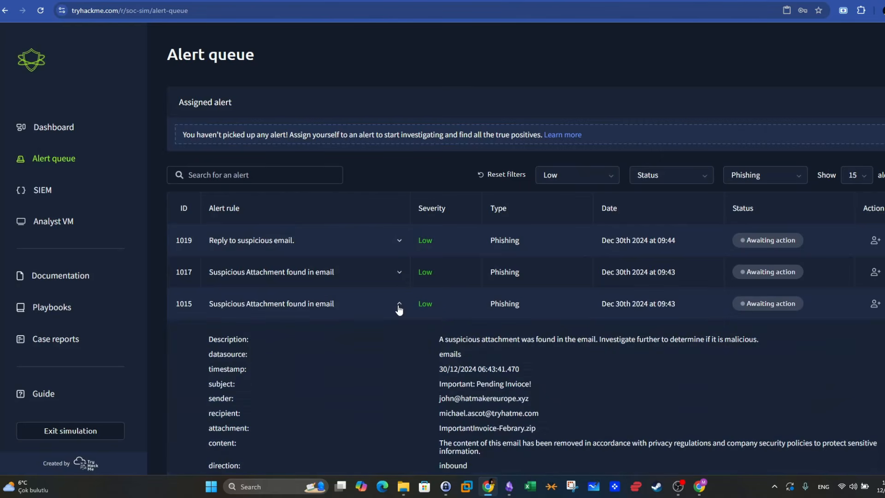
{"action": "scroll", "coordinate": [443, 359], "scroll_direction": "down", "scroll_amount": 1}
- Take ownership of alert 1015 and start its case report as a false positive
{"action": "left_click", "coordinate": [875, 254]}
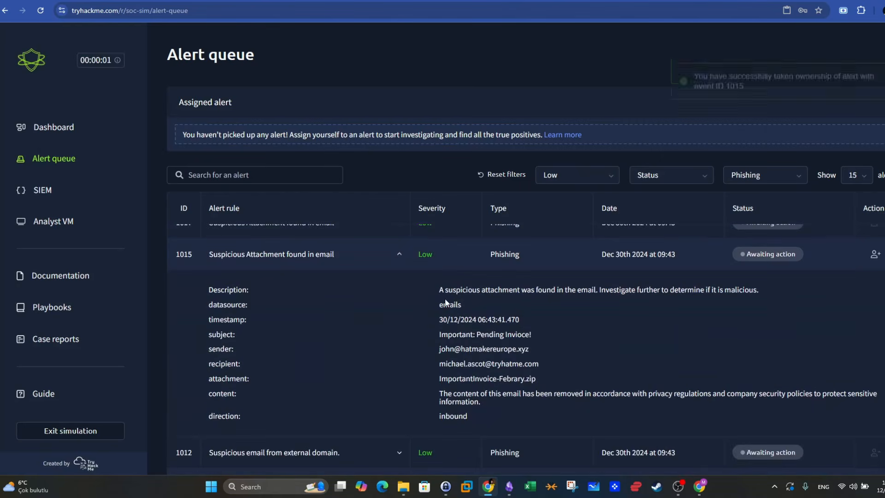
{"action": "left_click", "coordinate": [798, 143]}
{"action": "left_click", "coordinate": [454, 256]}
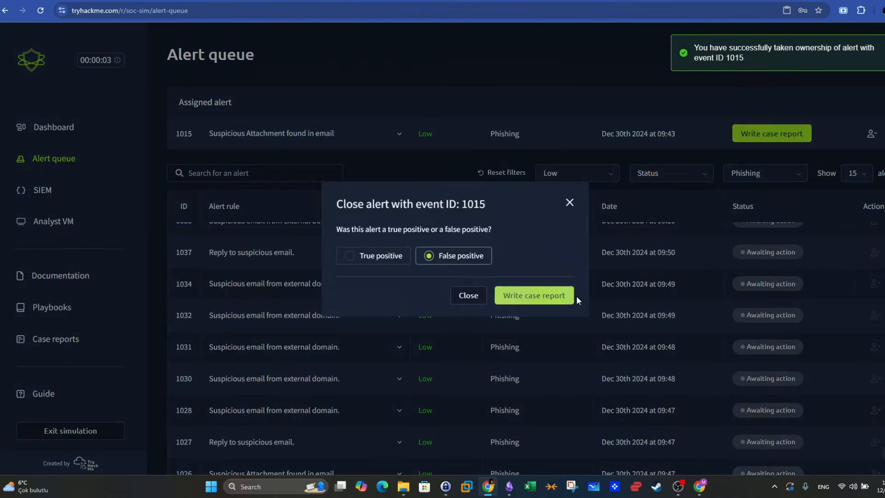
{"action": "left_click", "coordinate": [544, 296]}
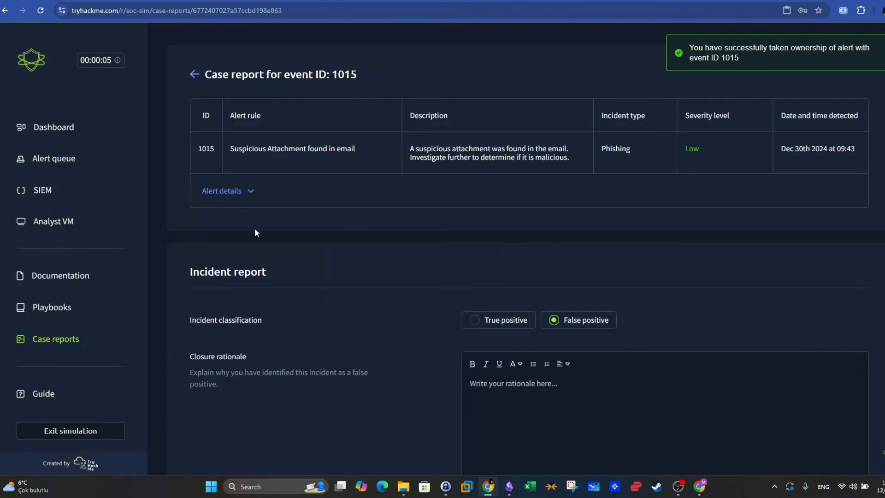
- Expand the alert details in the case report for event 1015 and review the email's information
{"action": "left_click", "coordinate": [229, 191]}
{"action": "scroll", "coordinate": [557, 226], "scroll_direction": "down", "scroll_amount": 1}
{"action": "scroll", "coordinate": [557, 222], "scroll_direction": "down", "scroll_amount": 2}
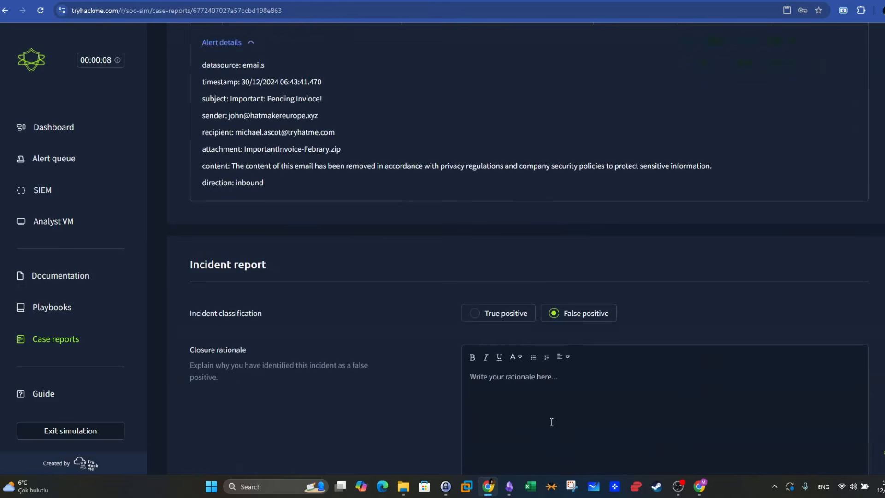
{"action": "scroll", "coordinate": [582, 330], "scroll_direction": "down", "scroll_amount": 1}
- Start the closure rationale with the sentence "The attachment's SHA256 hash was extracted using Powershell cmdlets."
{"action": "left_click", "coordinate": [581, 330]}
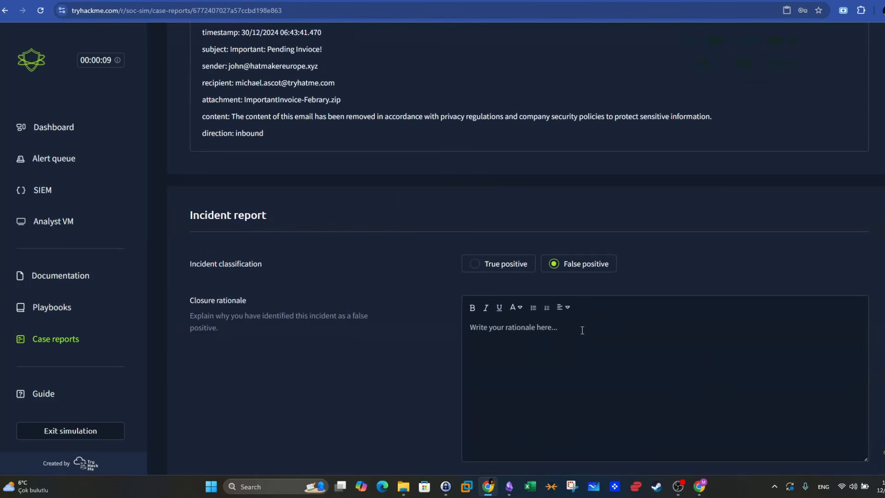
{"action": "type", "text": "W"}
{"action": "key", "text": "BackSpace"}
{"action": "type", "text": "The file's"}
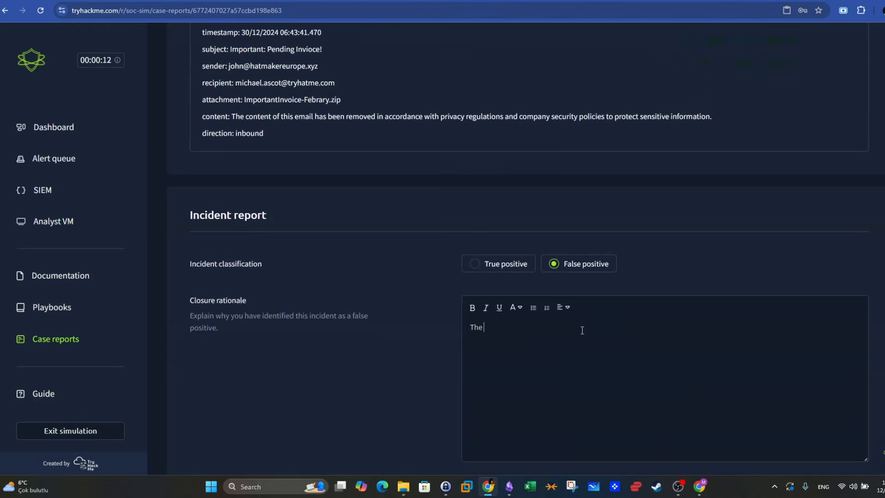
{"action": "key", "text": "BackSpace"}
{"action": "key", "text": "BackSpace"}
{"action": "key", "text": "BackSpace"}
{"action": "key", "text": "BackSpace"}
{"action": "key", "text": "BackSpace"}
{"action": "key", "text": "BackSpace"}
{"action": "type", "text": "att"}
{"action": "type", "text": "achment's"}
{"action": "type", "text": " SHA2"}
{"action": "type", "text": "has"}
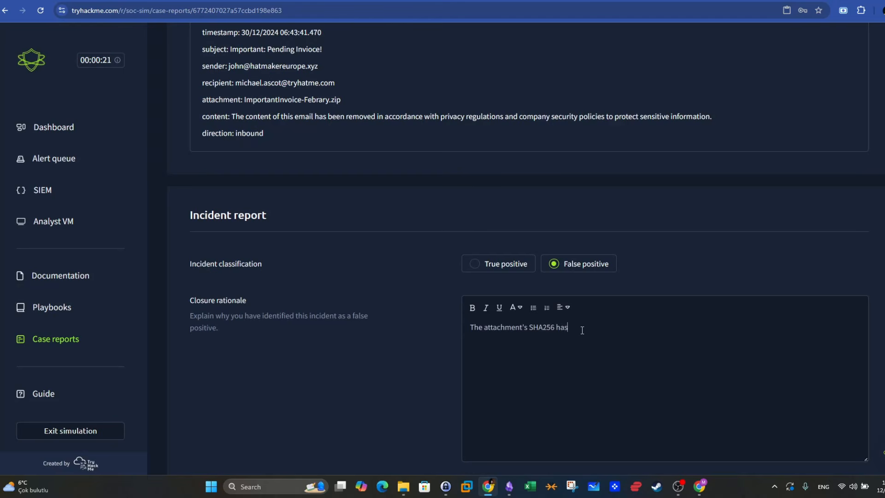
{"action": "type", "text": "h was extracted using Powershell cmdlet"}
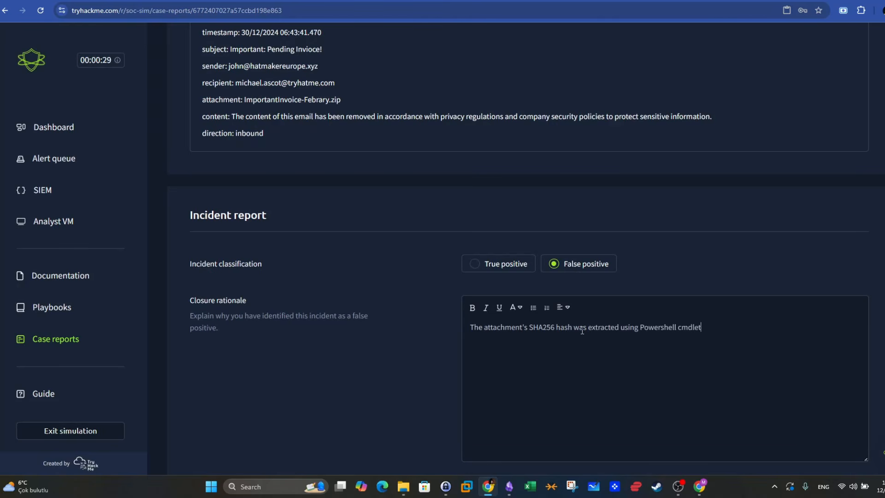
{"action": "type", "text": "s. The atta"}
- Add "The attachment was looked up online using the available threat intelligence platforms and wasn't found to be malicious as of this writing."
{"action": "key", "text": "BackSpace"}
{"action": "key", "text": "BackSpace"}
{"action": "type", "text": "tachment was looku"}
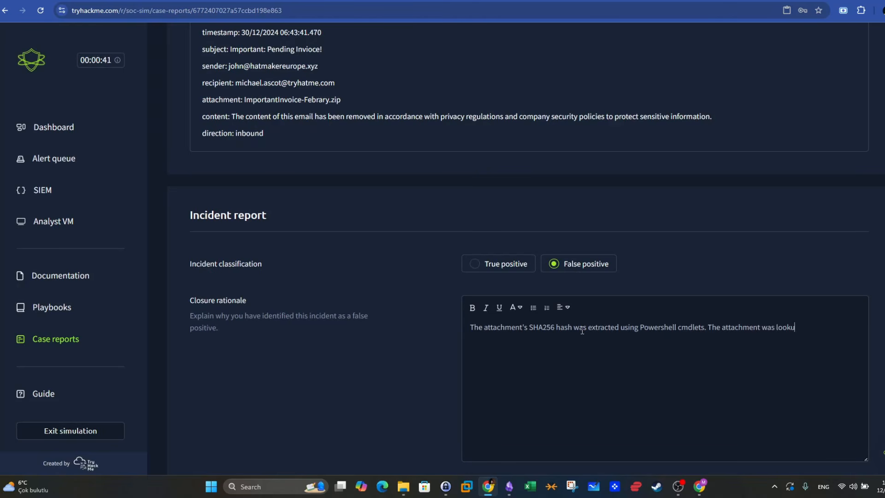
{"action": "type", "text": "edup"}
{"action": "key", "text": "BackSpace"}
{"action": "key", "text": "BackSpace"}
{"action": "type", "text": "u"}
{"action": "key", "text": "BackSpace"}
{"action": "type", "text": "p online up"}
{"action": "key", "text": "BackSpace"}
{"action": "type", "text": "sing the available th"}
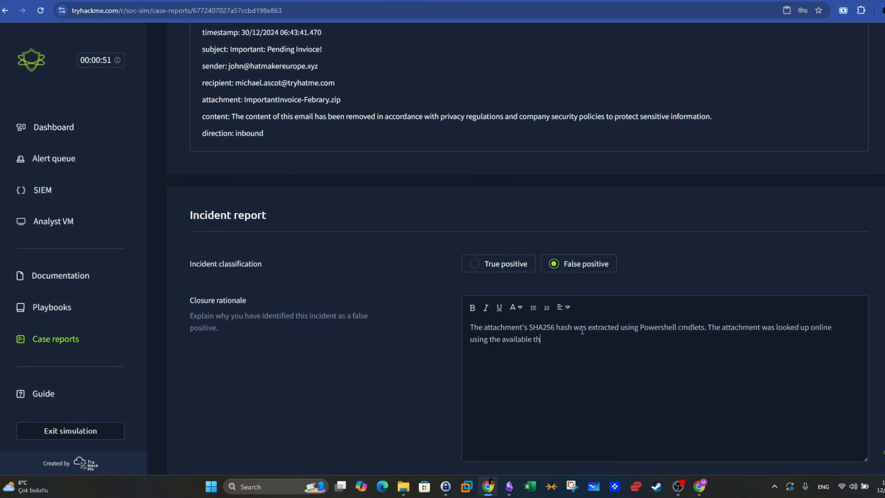
{"action": "type", "text": "reat intelligence platforms"}
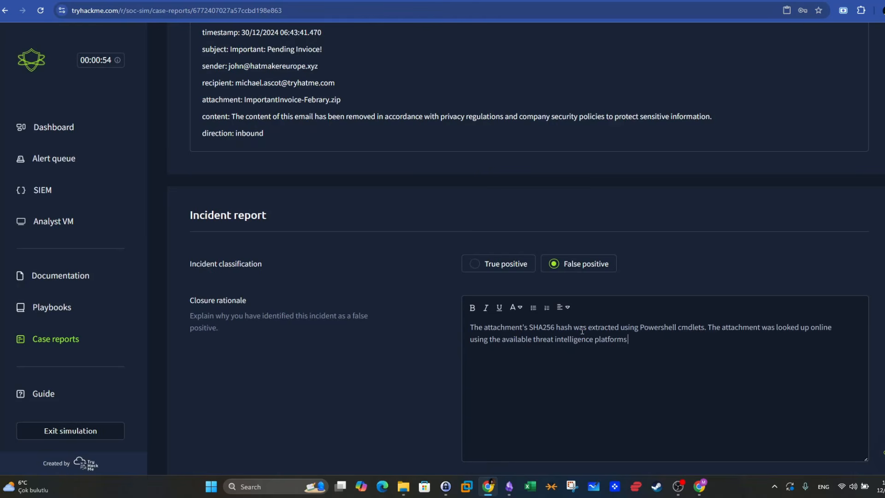
{"action": "type", "text": " and wasn't found to be malici"}
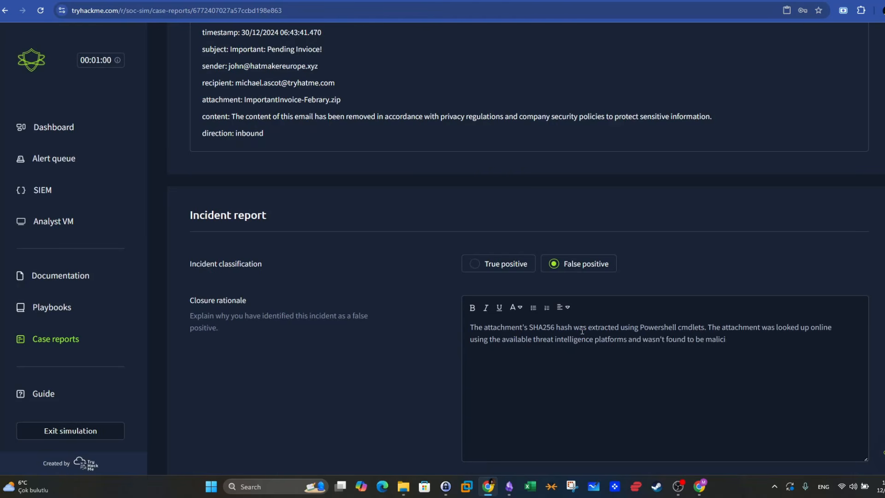
{"action": "type", "text": "ous as of this writing."}
{"action": "key", "text": "Return"}
{"action": "type", "text": "The a"}
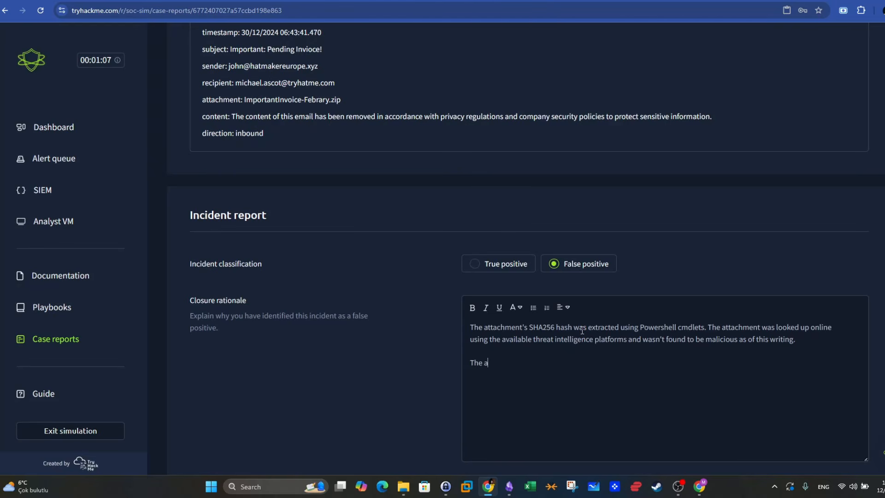
{"action": "type", "text": "ttachment can also be analyzed using"}
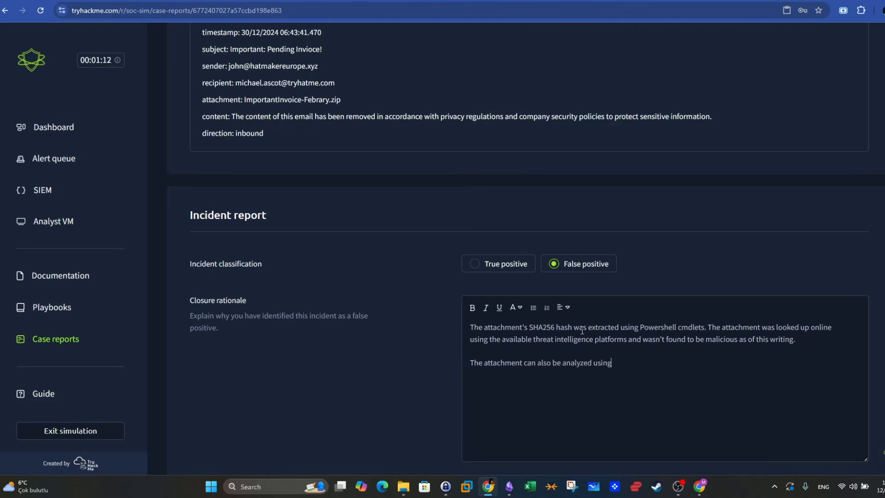
{"action": "type", "text": " command line tools such as peep"}
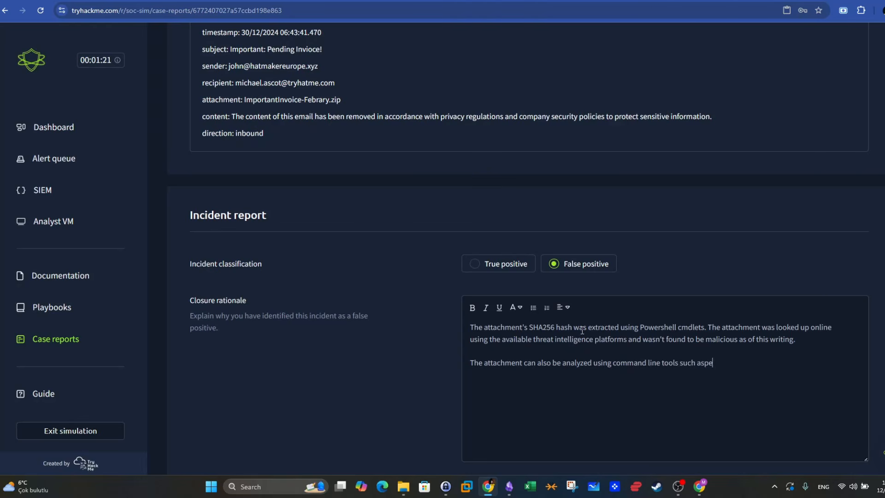
{"action": "type", "text": "df but becauase"}
{"action": "key", "text": "BackSpace"}
{"action": "key", "text": "BackSpace"}
{"action": "key", "text": "BackSpace"}
{"action": "key", "text": "BackSpace"}
{"action": "key", "text": "BackSpace"}
{"action": "type", "text": "a"}
{"action": "left_click_drag", "start_coordinate": [760, 376], "coordinate": [409, 366]}
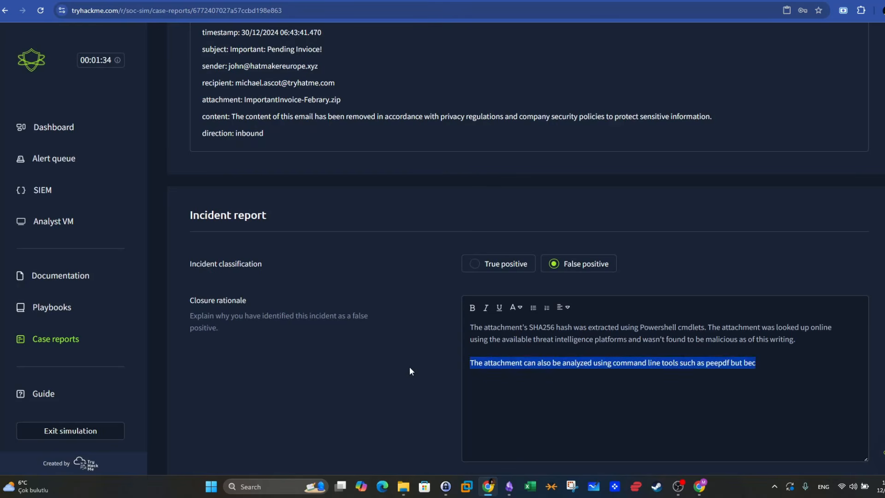
{"action": "key", "text": "BackSpace"}
{"action": "key", "text": "BackSpace"}
{"action": "key", "text": "BackSpace"}
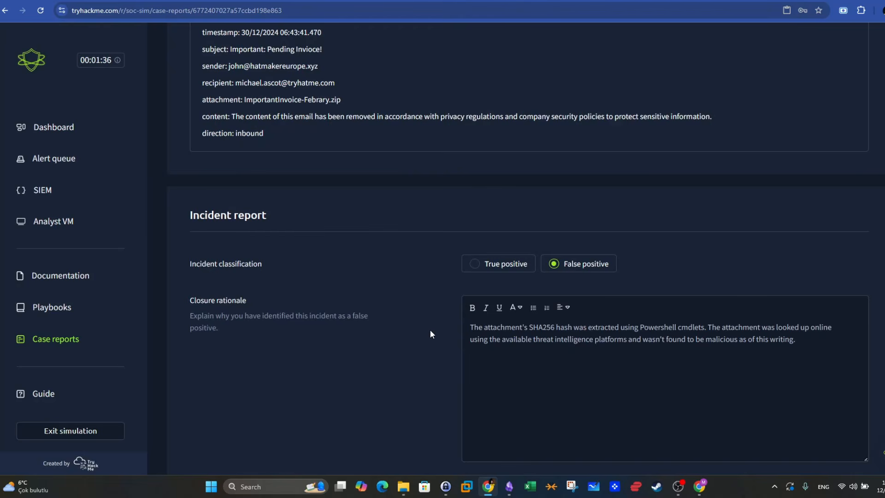
- Submit the case report to close alert 1015 and review the closed and open alerts on the dashboard
{"action": "scroll", "coordinate": [429, 329], "scroll_direction": "down", "scroll_amount": 2}
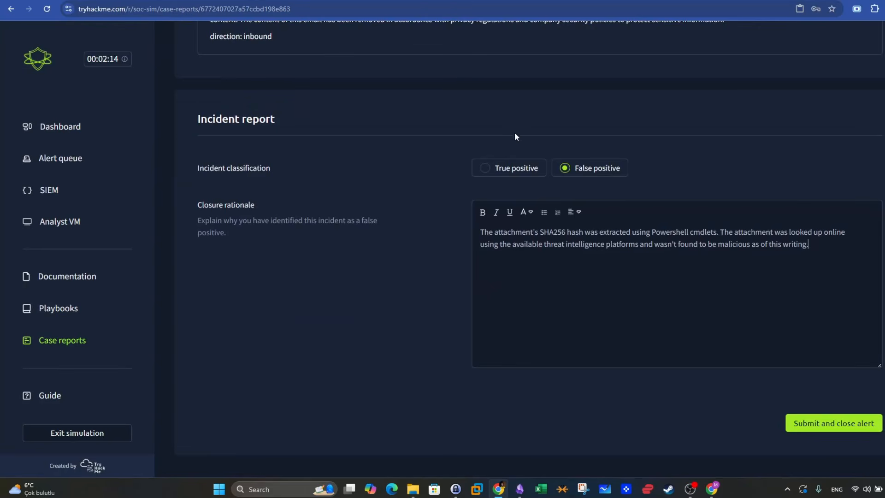
{"action": "left_click", "coordinate": [847, 424]}
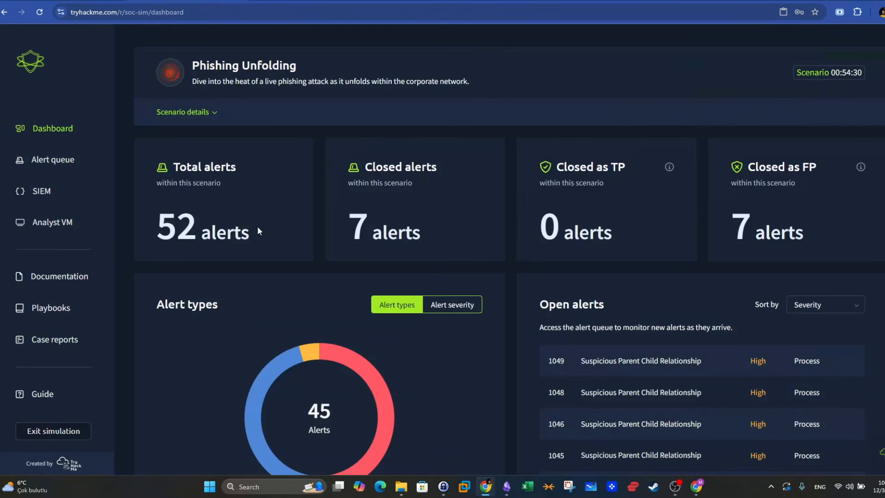
{"action": "left_click_drag", "start_coordinate": [355, 228], "coordinate": [367, 228]}
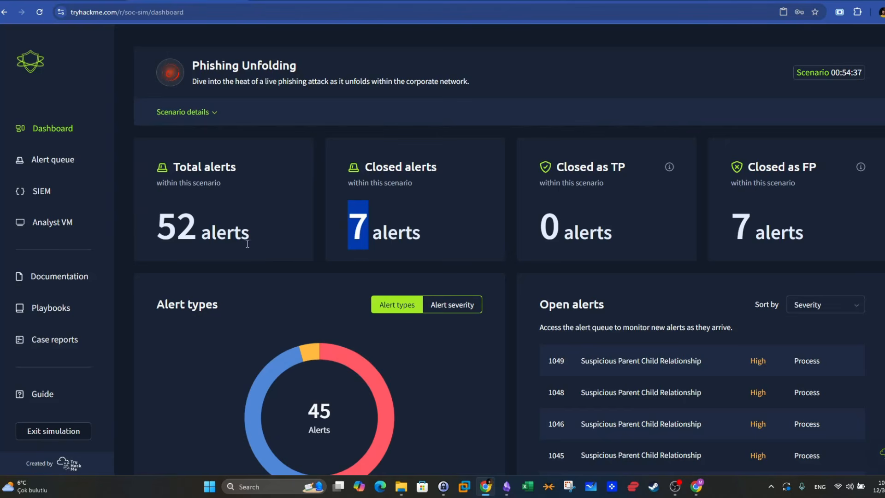
{"action": "scroll", "coordinate": [704, 315], "scroll_direction": "down", "scroll_amount": 2}
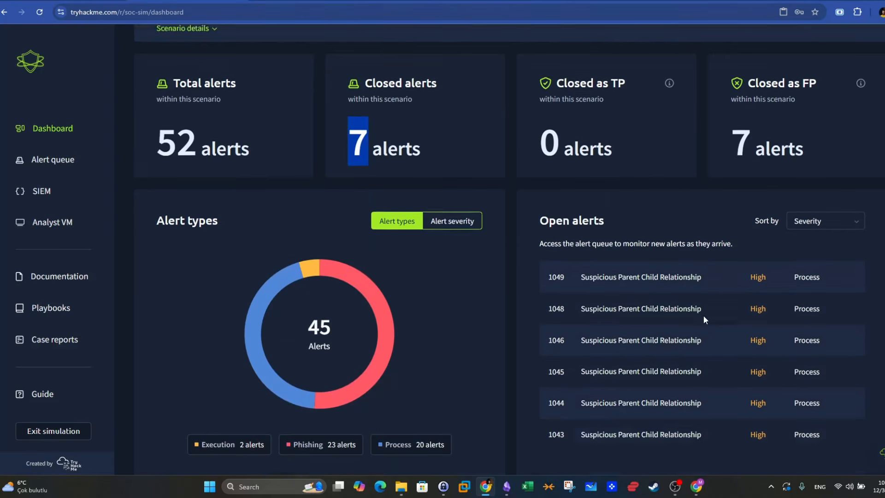
{"action": "left_click_drag", "start_coordinate": [748, 262], "coordinate": [774, 263]}
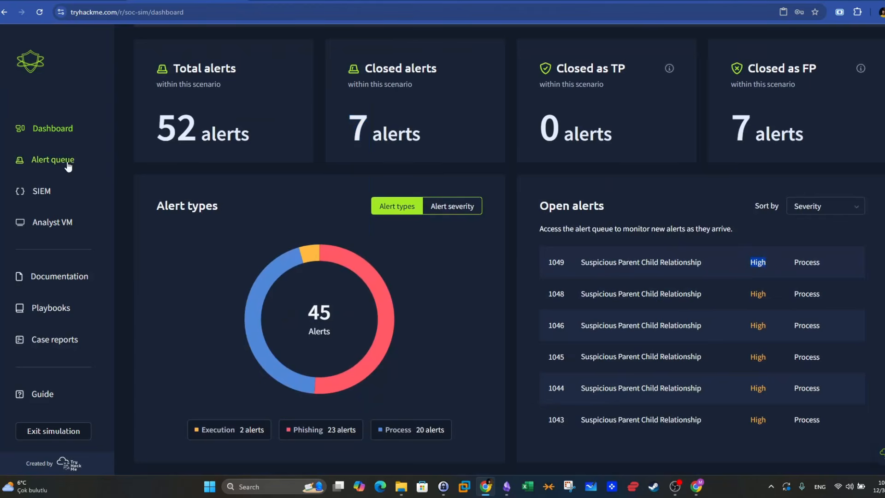
- Filter the alert queue to High severity, trying the Execution type before Process, and look through the listed alerts
{"action": "left_click", "coordinate": [53, 159]}
{"action": "left_click", "coordinate": [602, 177]}
{"action": "left_click", "coordinate": [572, 243]}
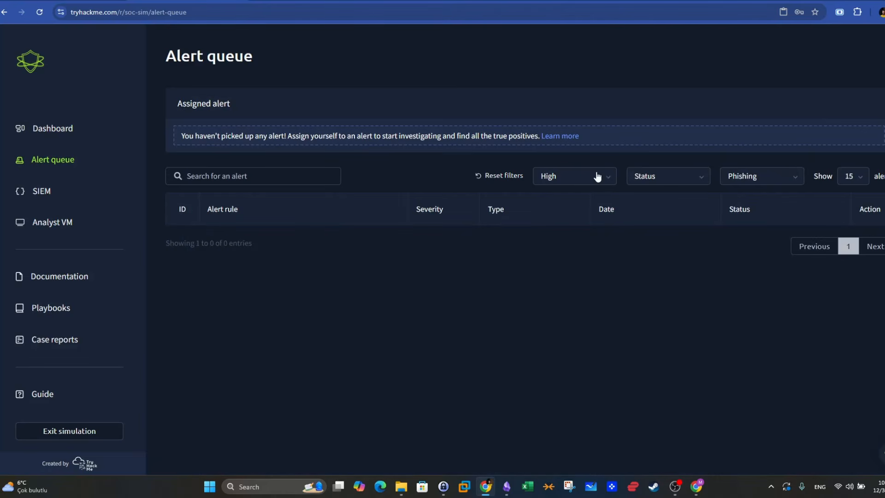
{"action": "left_click", "coordinate": [795, 178]}
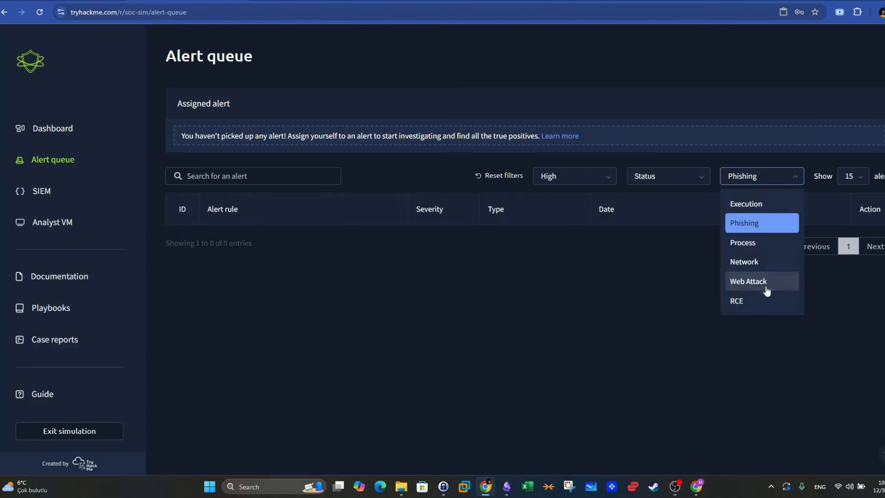
{"action": "left_click", "coordinate": [773, 205]}
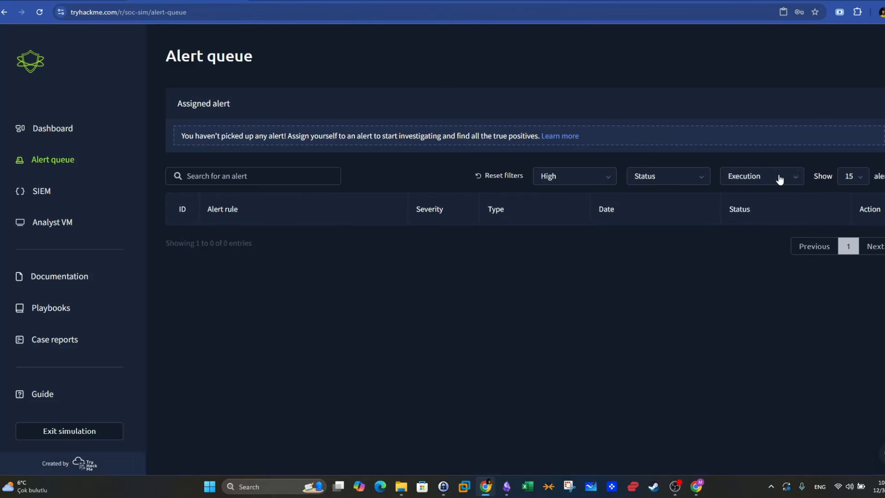
{"action": "left_click", "coordinate": [780, 178]}
{"action": "left_click", "coordinate": [762, 244]}
{"action": "left_click", "coordinate": [780, 177]}
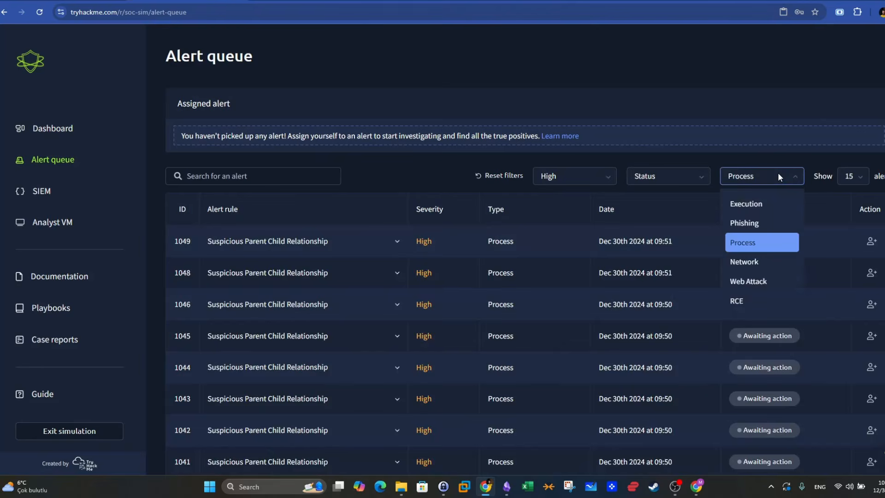
{"action": "left_click", "coordinate": [779, 175]}
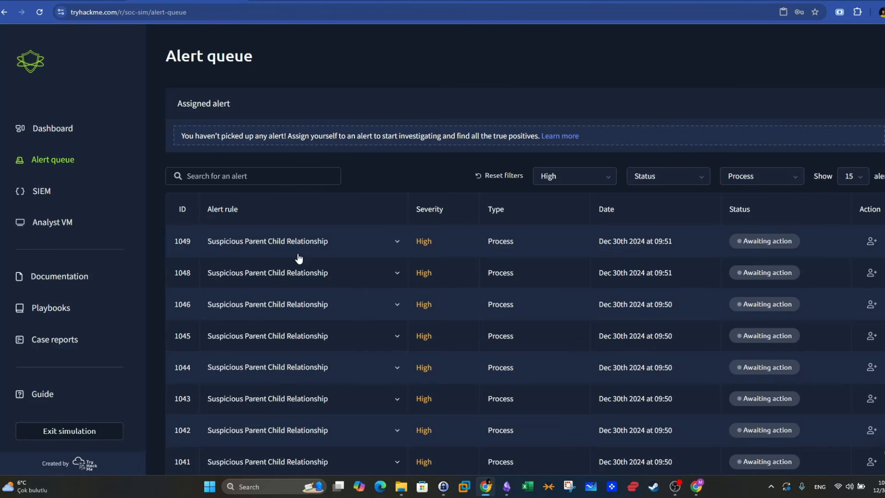
{"action": "scroll", "coordinate": [298, 258], "scroll_direction": "down", "scroll_amount": 3}
{"action": "scroll", "coordinate": [333, 296], "scroll_direction": "up", "scroll_amount": 3}
- Check the high-severity queue for Network, Web Attack and RCE alerts, and return the type filter to Process
{"action": "left_click", "coordinate": [738, 176]}
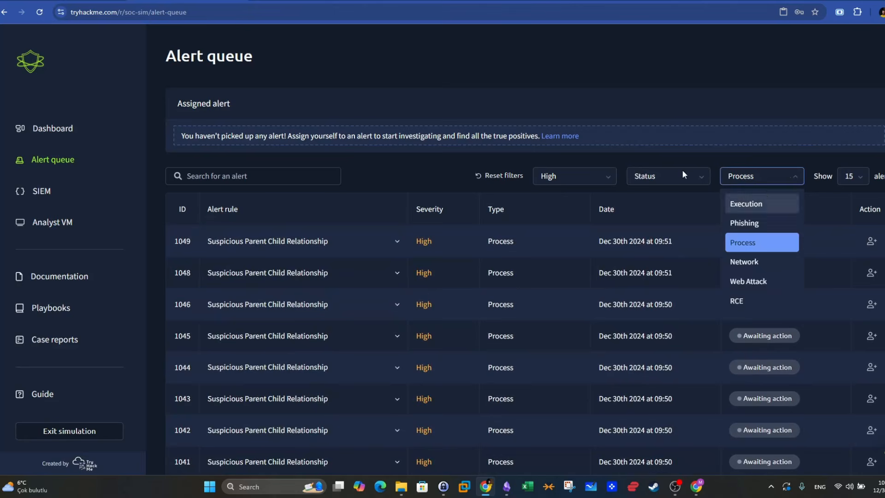
{"action": "left_click", "coordinate": [735, 178]}
{"action": "left_click", "coordinate": [735, 178]}
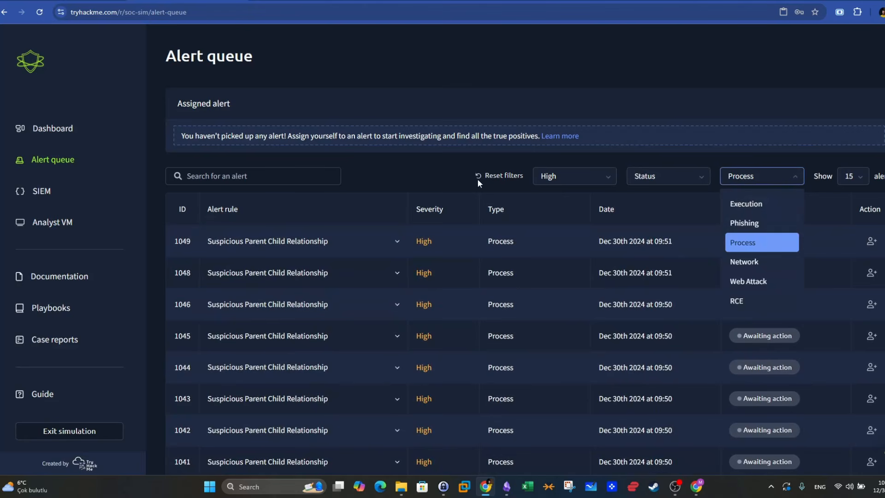
{"action": "left_click", "coordinate": [765, 261]}
{"action": "left_click", "coordinate": [760, 176]}
{"action": "left_click", "coordinate": [771, 281]}
{"action": "left_click", "coordinate": [778, 186]}
{"action": "left_click", "coordinate": [762, 298]}
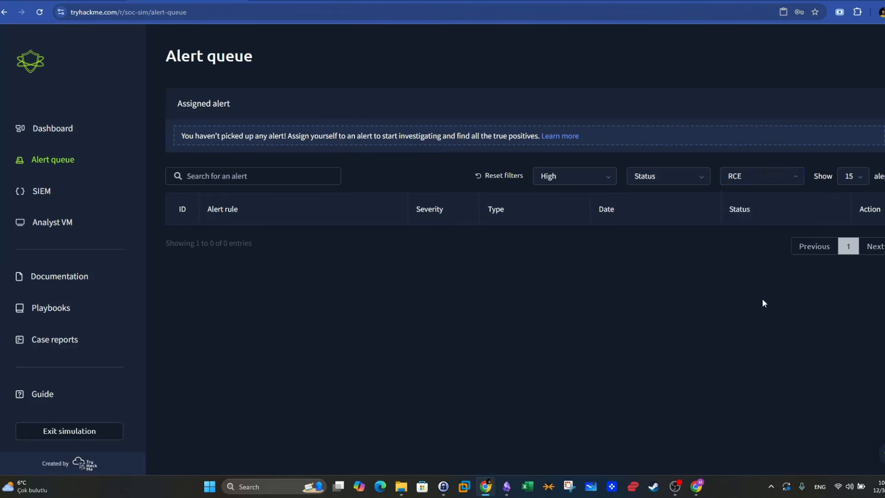
{"action": "left_click", "coordinate": [779, 190]}
{"action": "left_click", "coordinate": [762, 261]}
{"action": "left_click", "coordinate": [766, 184]}
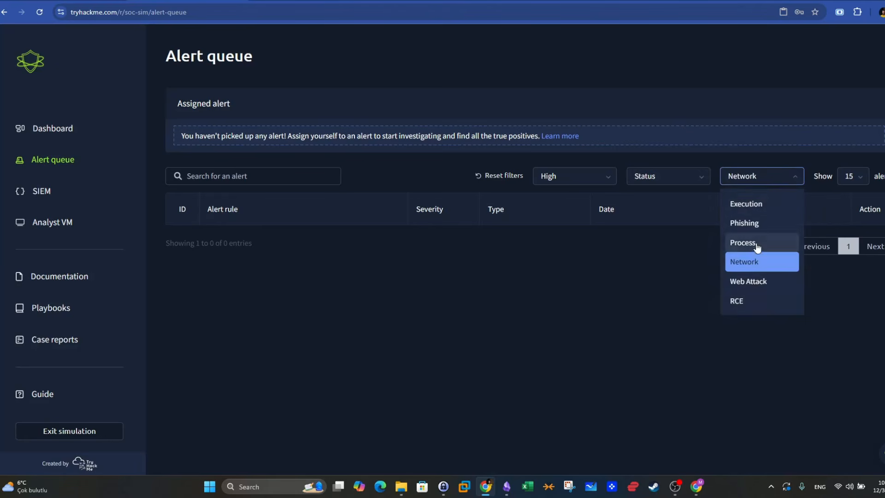
{"action": "left_click", "coordinate": [752, 242]}
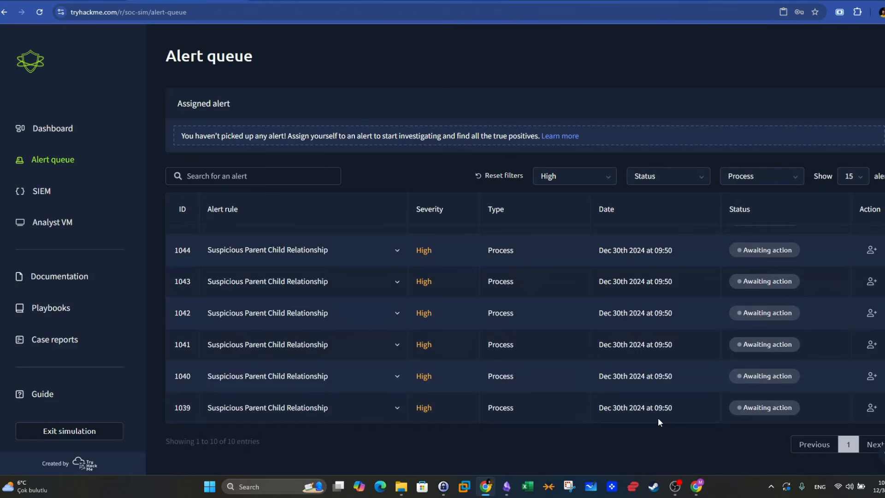
- Expand alert 1039, examine its process name, parent process and command line, and collapse it
{"action": "left_click_drag", "start_coordinate": [687, 415], "coordinate": [635, 409]}
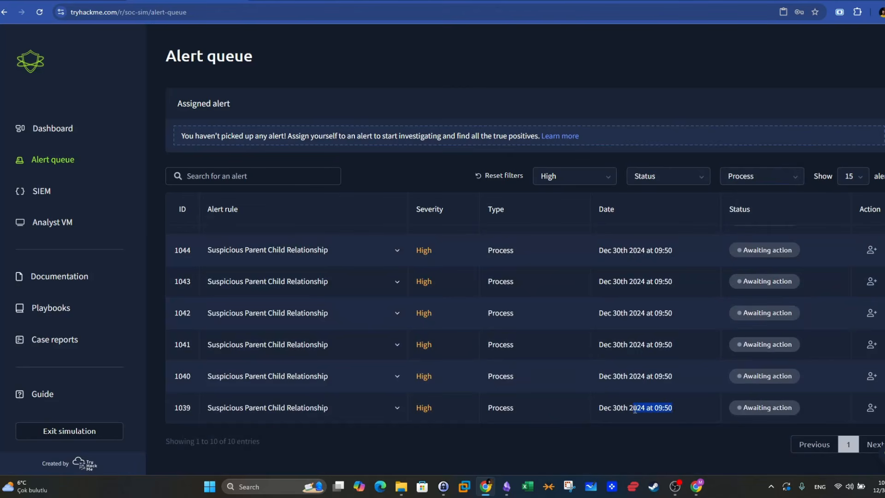
{"action": "left_click", "coordinate": [389, 417]}
{"action": "scroll", "coordinate": [389, 388], "scroll_direction": "down", "scroll_amount": 4}
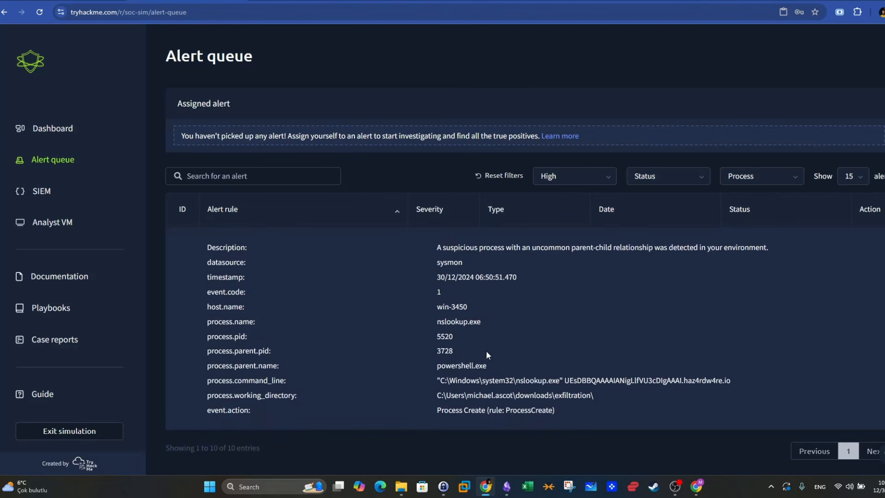
{"action": "left_click_drag", "start_coordinate": [489, 328], "coordinate": [437, 322]}
{"action": "left_click_drag", "start_coordinate": [490, 371], "coordinate": [428, 369]}
{"action": "left_click_drag", "start_coordinate": [494, 327], "coordinate": [437, 322]}
{"action": "left_click_drag", "start_coordinate": [724, 378], "coordinate": [445, 384]}
{"action": "scroll", "coordinate": [446, 385], "scroll_direction": "up", "scroll_amount": 2}
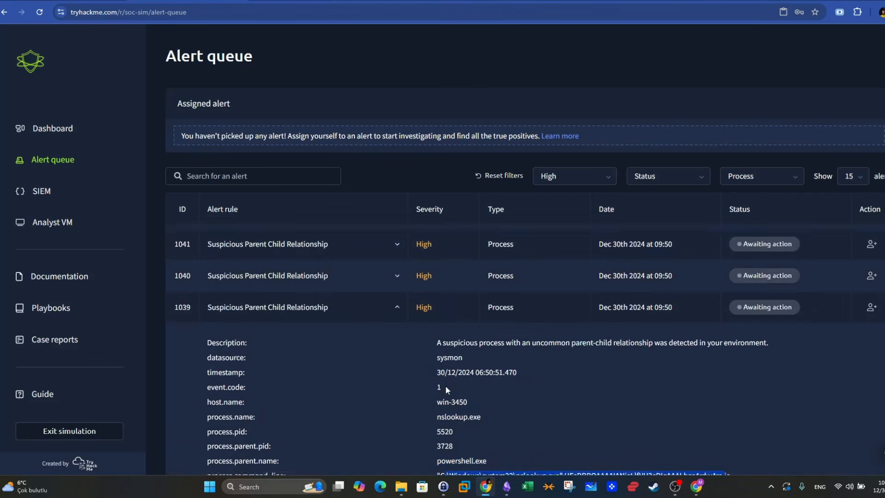
{"action": "left_click", "coordinate": [397, 311]}
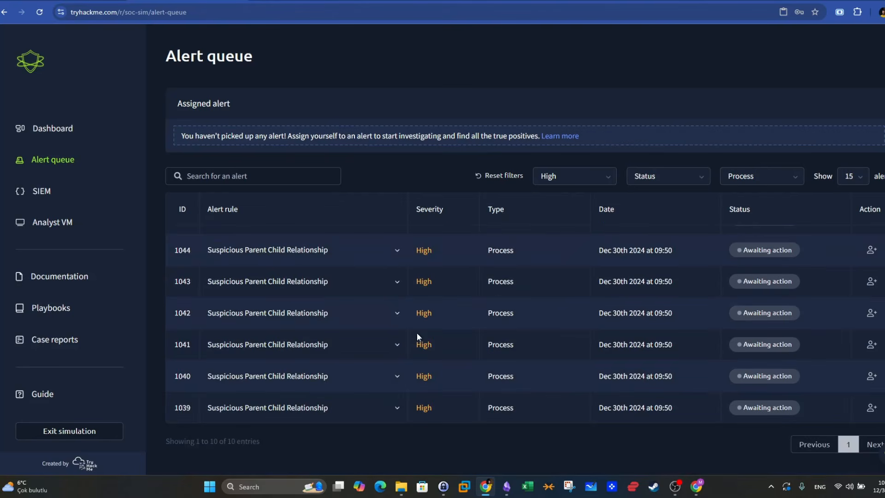
- Expand alert 1041 and review its process details
{"action": "left_click", "coordinate": [399, 346]}
{"action": "scroll", "coordinate": [478, 347], "scroll_direction": "down", "scroll_amount": 4}
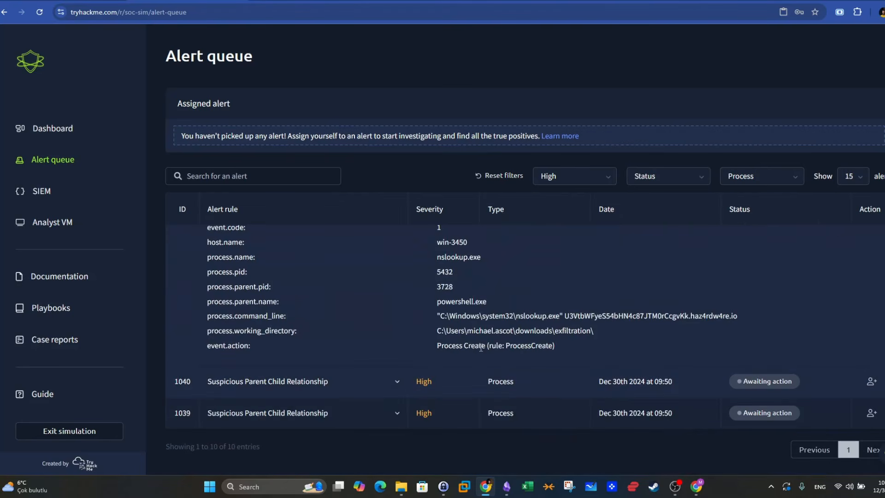
{"action": "scroll", "coordinate": [481, 350], "scroll_direction": "up", "scroll_amount": 7}
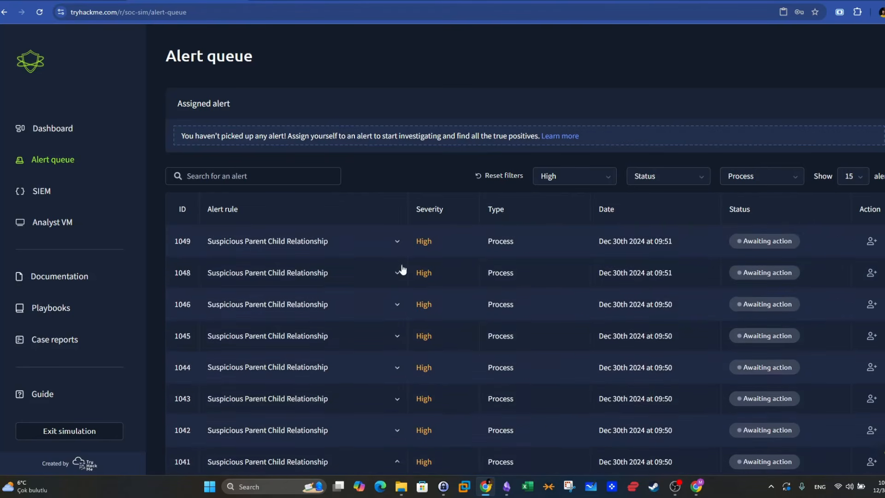
- Examine the parent process, command line and host name of alert 1049, and return to the dashboard
{"action": "left_click", "coordinate": [398, 241]}
{"action": "left_click_drag", "start_coordinate": [498, 395], "coordinate": [451, 395]}
{"action": "left_click_drag", "start_coordinate": [498, 408], "coordinate": [552, 408]}
{"action": "left_click_drag", "start_coordinate": [468, 334], "coordinate": [451, 334]}
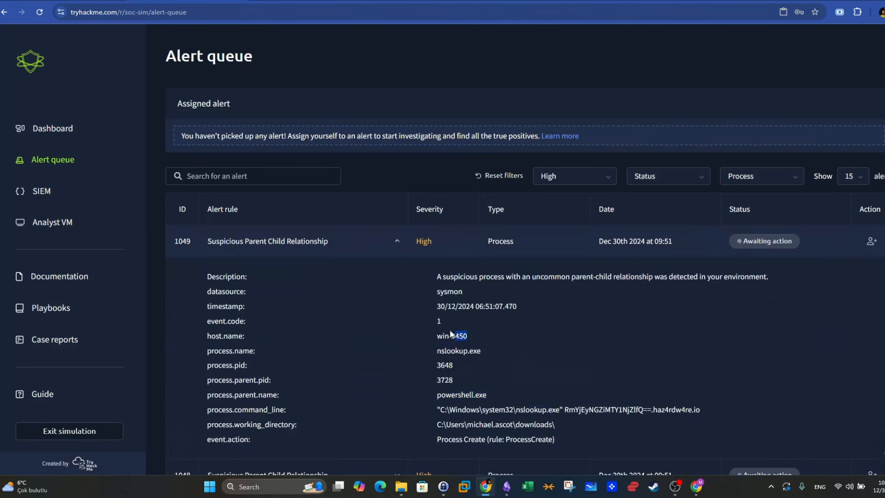
{"action": "left_click", "coordinate": [398, 242]}
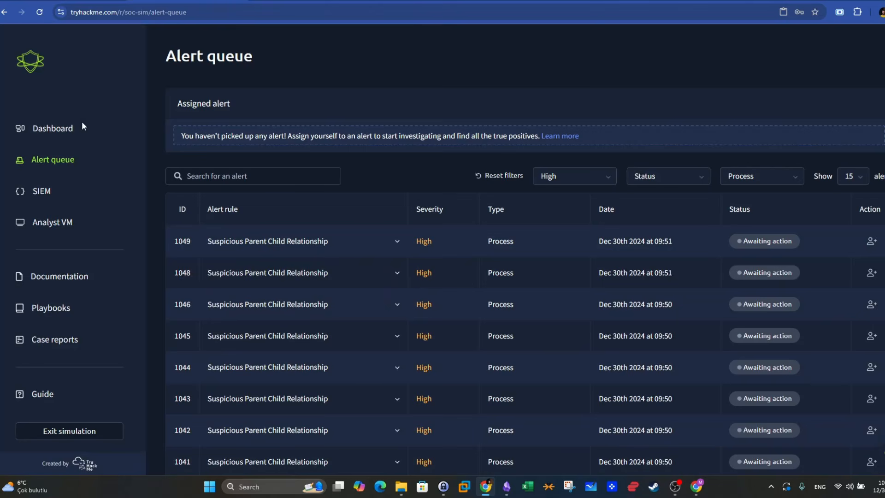
{"action": "left_click", "coordinate": [53, 129]}
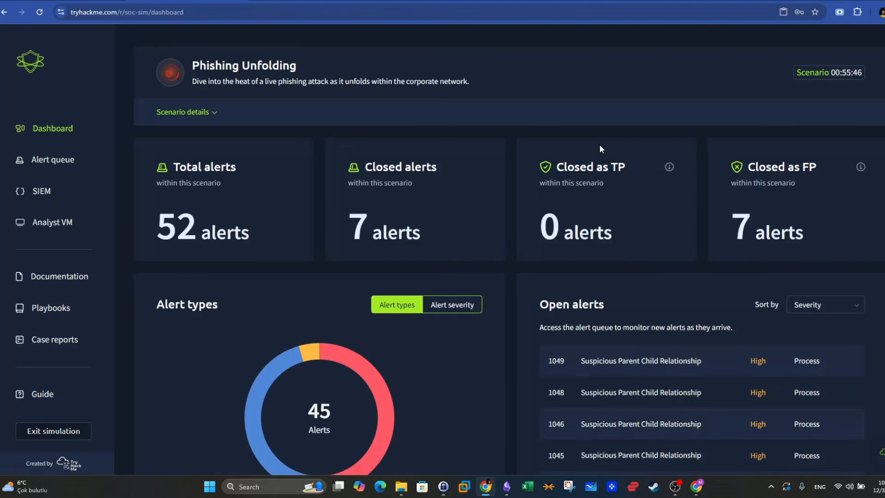